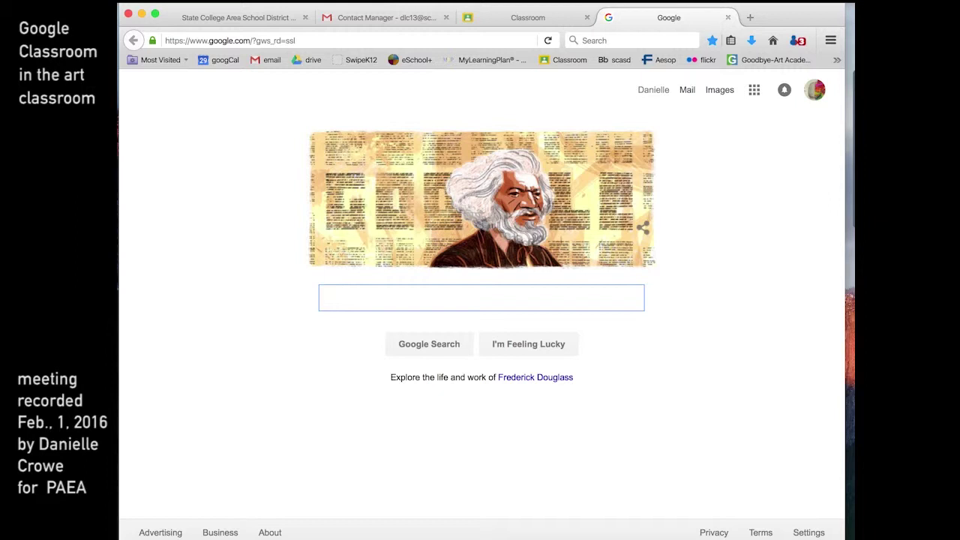
Step: Search Google for "google classroom"
text(google classro)
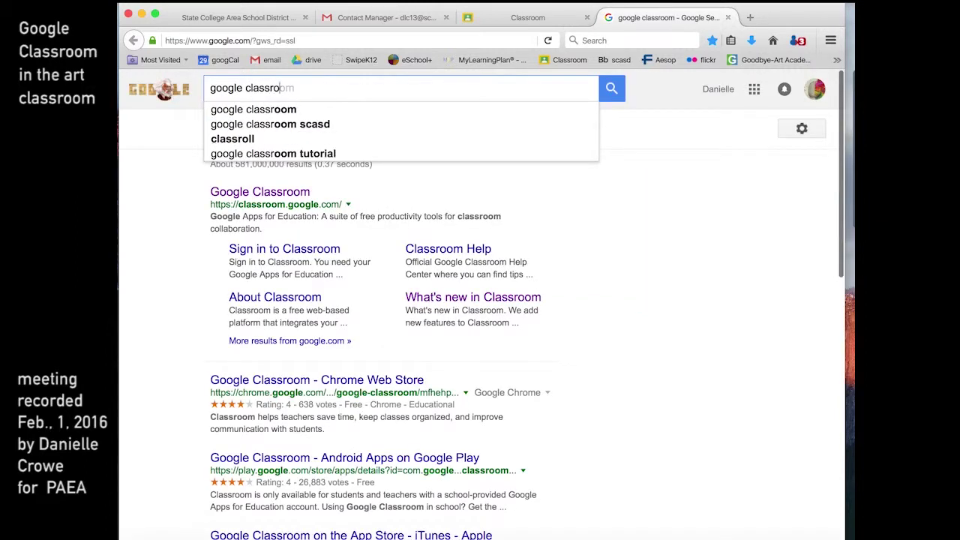
text(om)
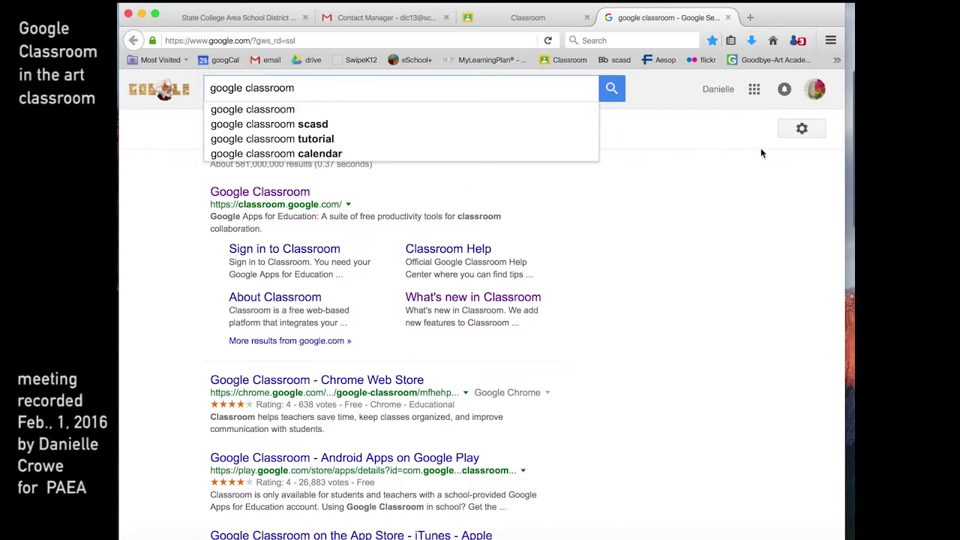
Step: Look through the Google apps list, including the additional apps, and close it again
click(754, 89)
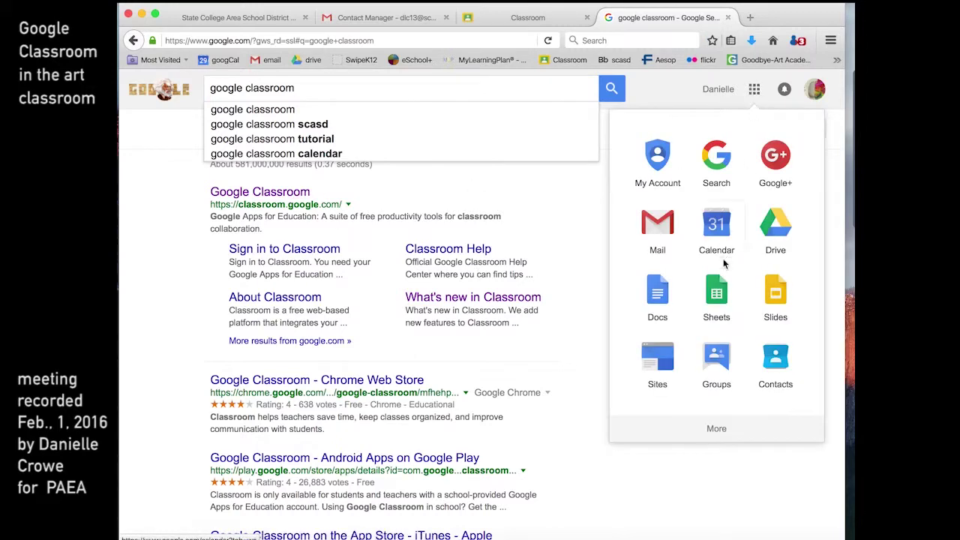
scroll(722, 289, down, 1)
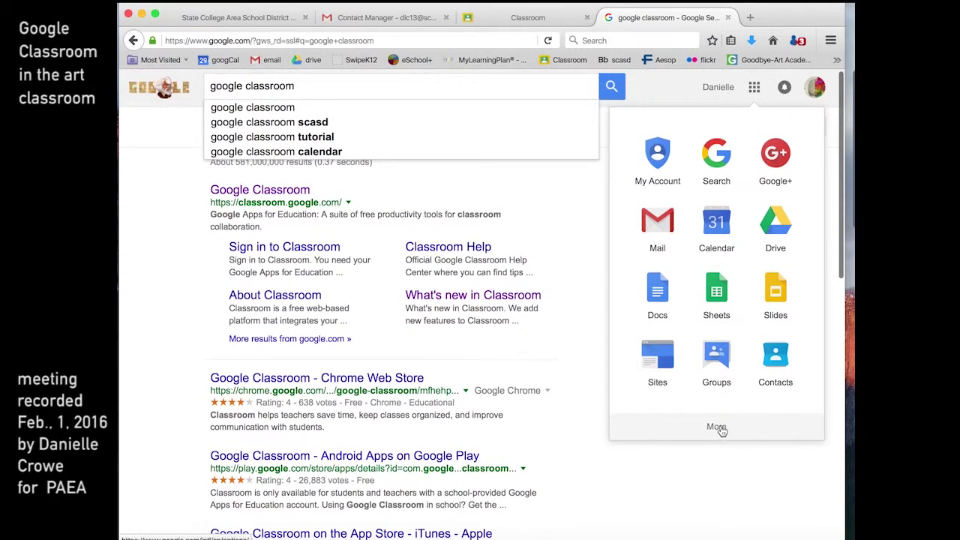
click(717, 427)
scroll(727, 300, up, 1)
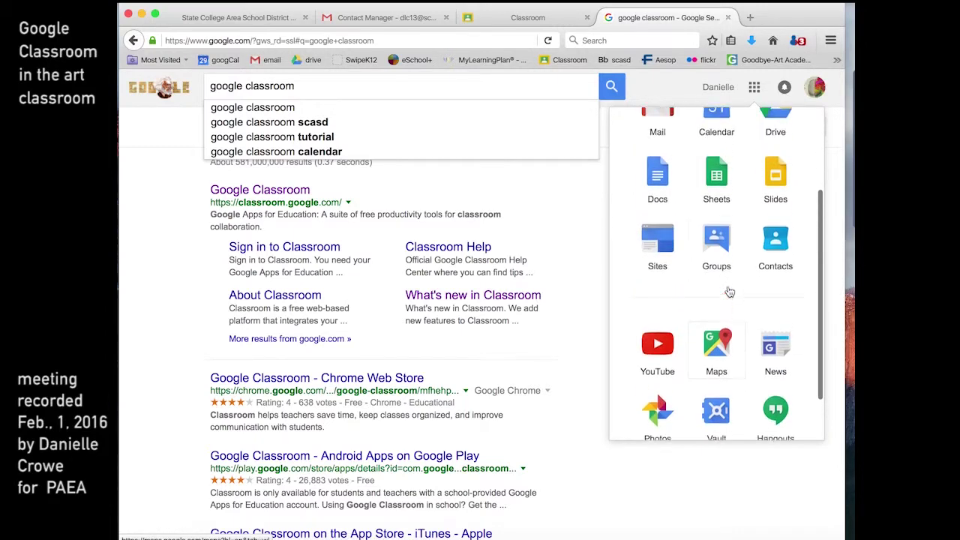
scroll(729, 292, up, 3)
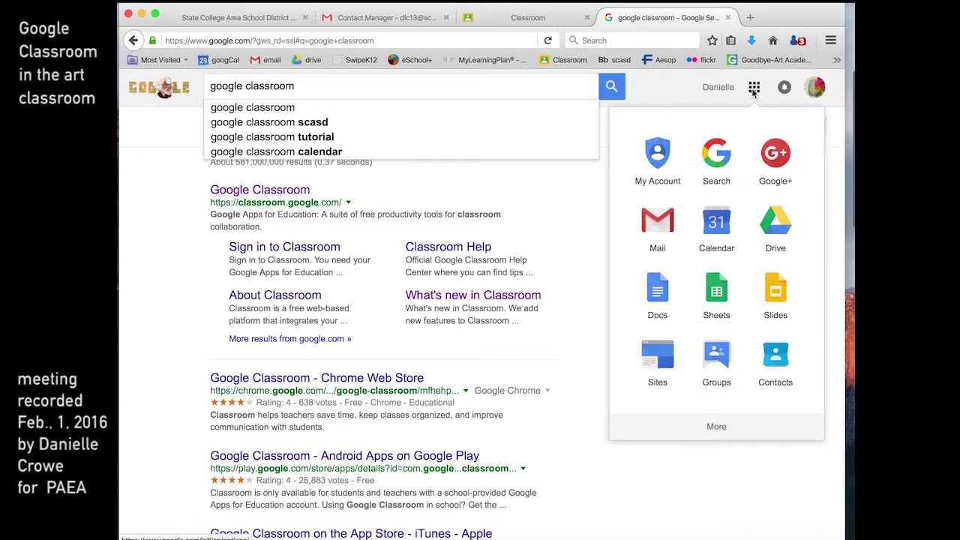
scroll(707, 296, down, 5)
scroll(717, 270, up, 5)
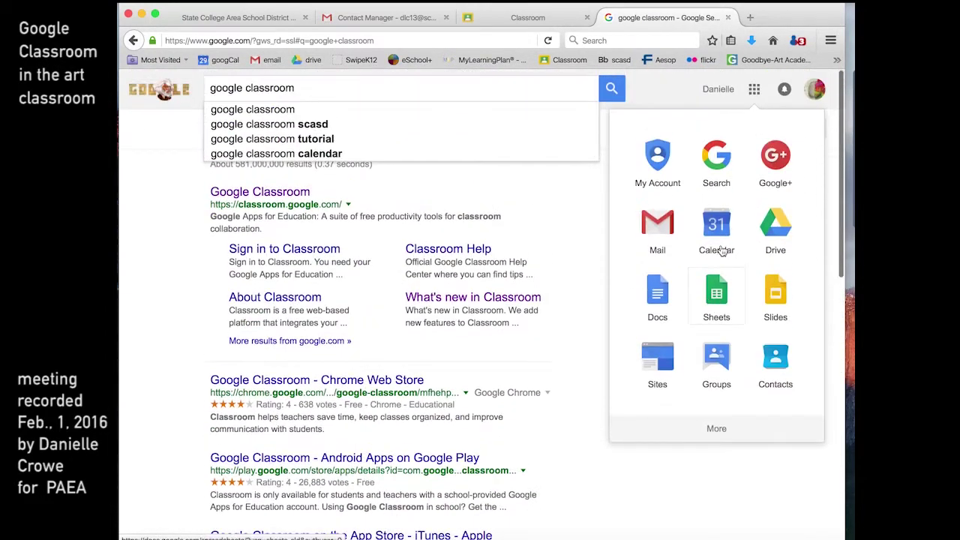
click(753, 97)
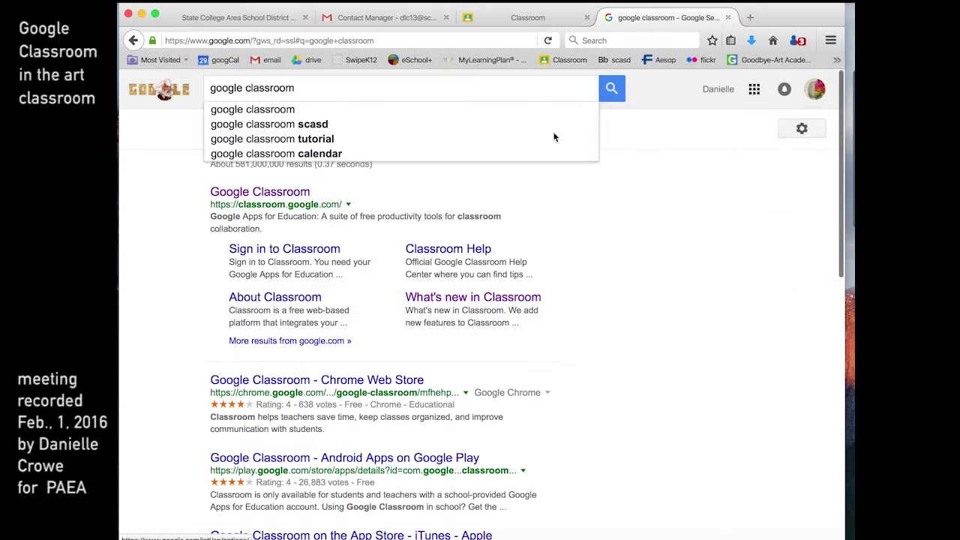
Step: Open Google Classroom from the search results and check the options for joining or creating a class
click(266, 195)
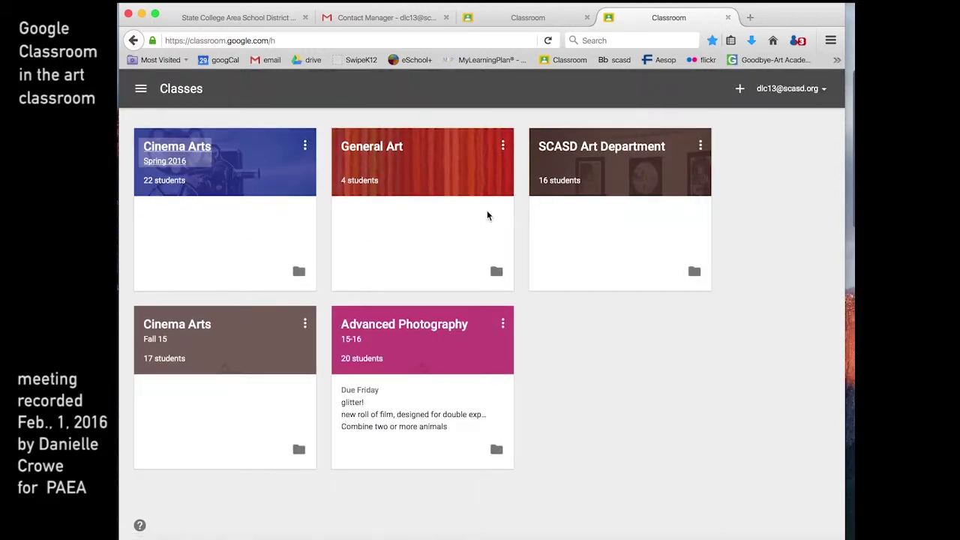
click(740, 89)
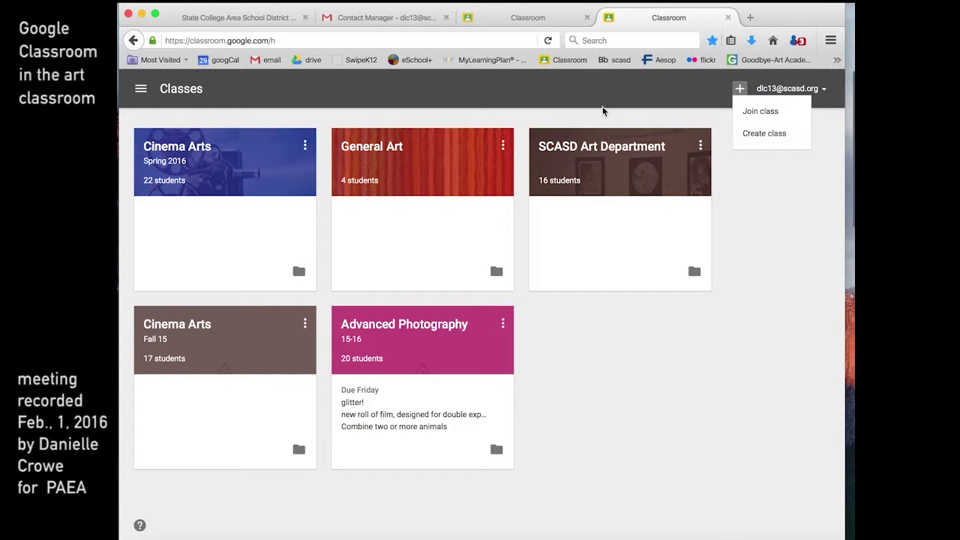
click(589, 124)
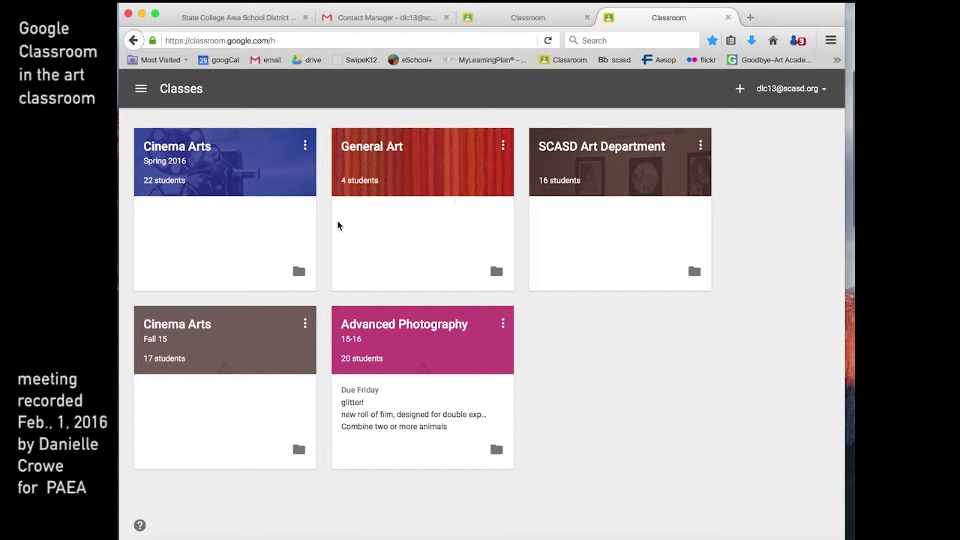
Step: Open the General Art class and show the finished student submissions for the Photoshop Drawing assignment
click(384, 149)
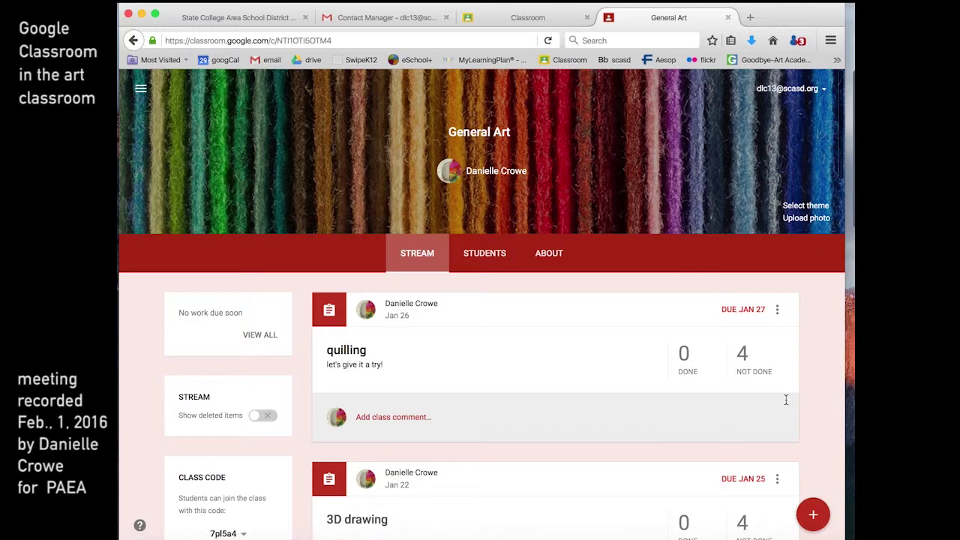
scroll(786, 399, down, 1)
scroll(786, 400, down, 1)
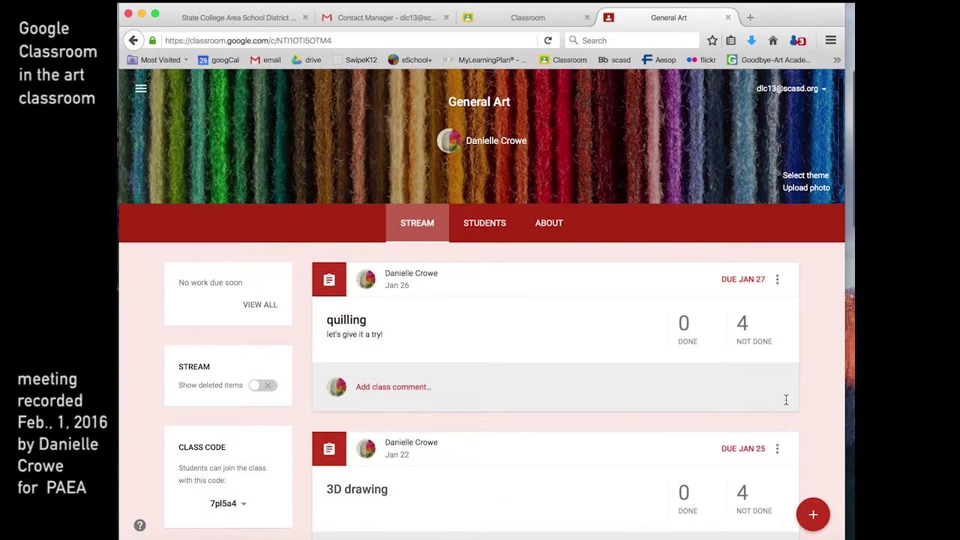
scroll(785, 400, down, 5)
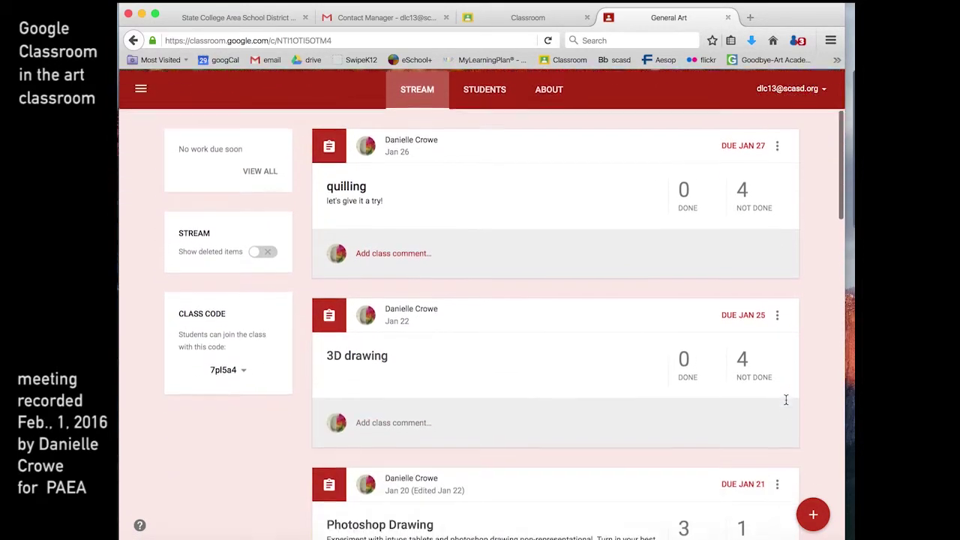
scroll(785, 400, down, 4)
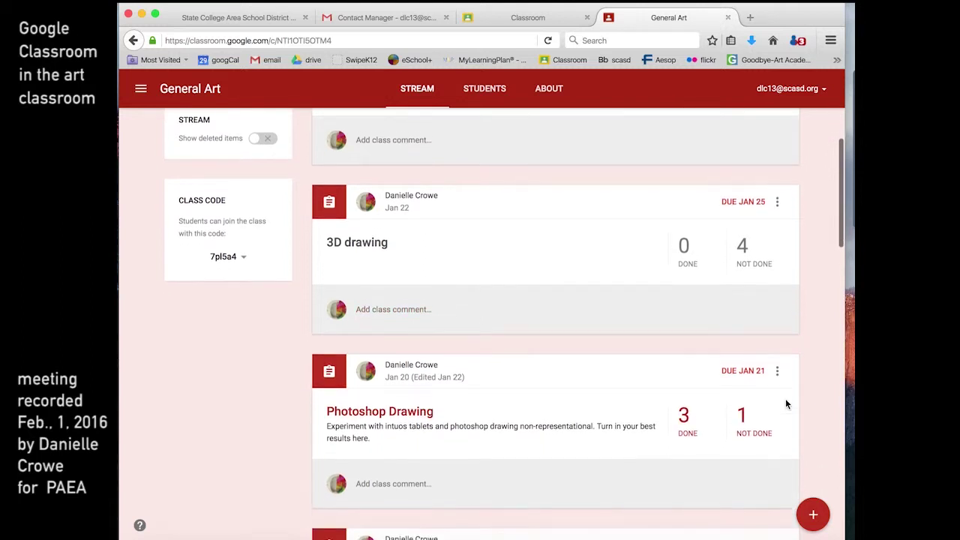
scroll(786, 403, down, 1)
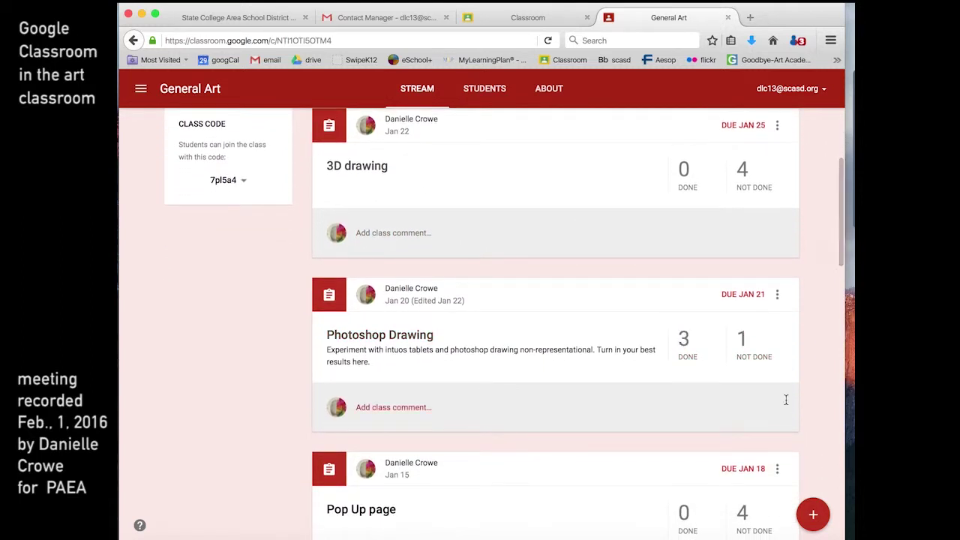
scroll(786, 400, down, 1)
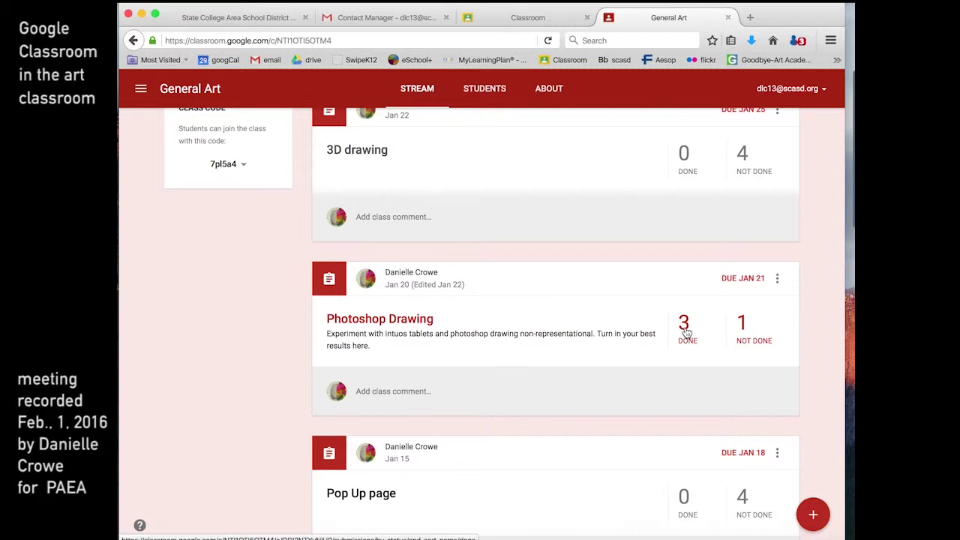
click(684, 327)
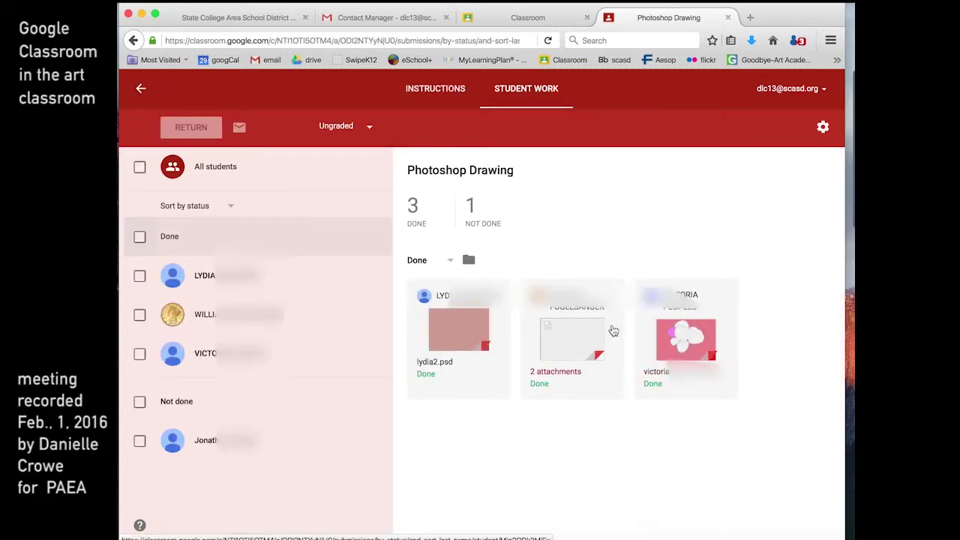
Step: View the submitted flower drawing with the red background at full size, close it and return to the General Art stream
click(683, 343)
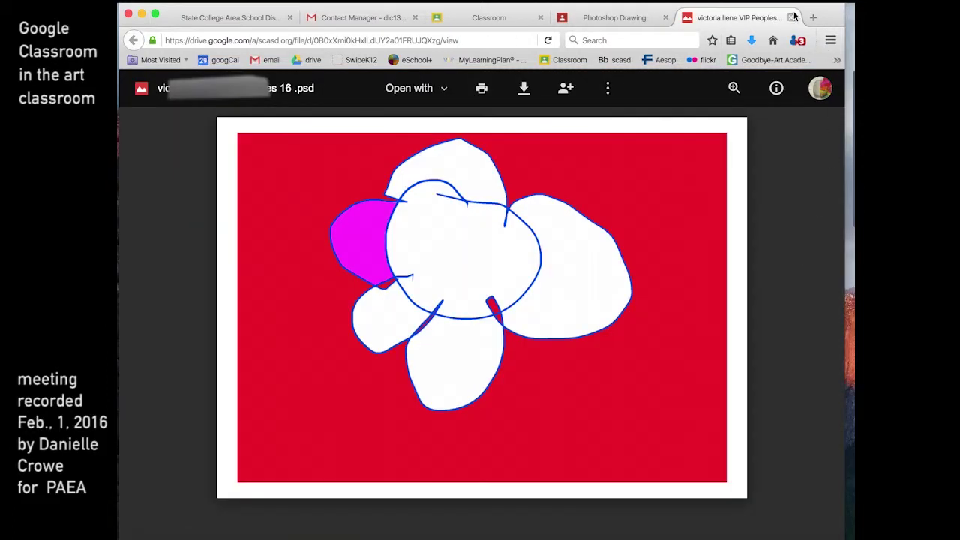
click(793, 17)
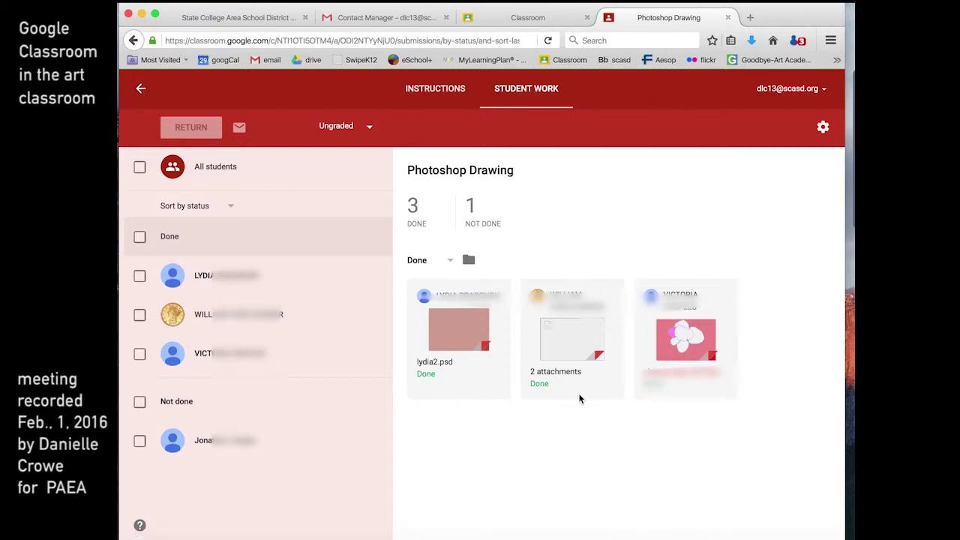
click(143, 87)
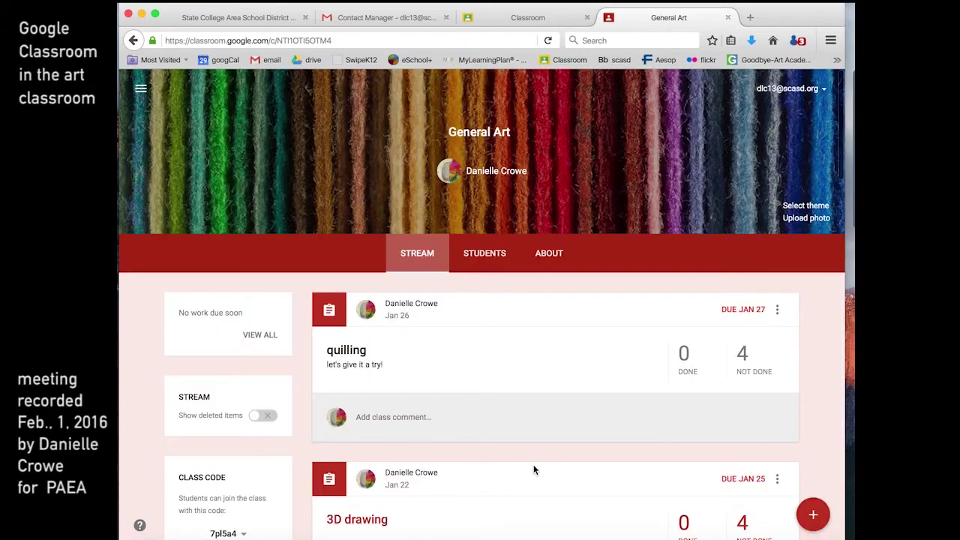
Step: Check the student work page of the 3D drawing assignment and return to the class stream
scroll(533, 467, down, 3)
scroll(532, 470, down, 3)
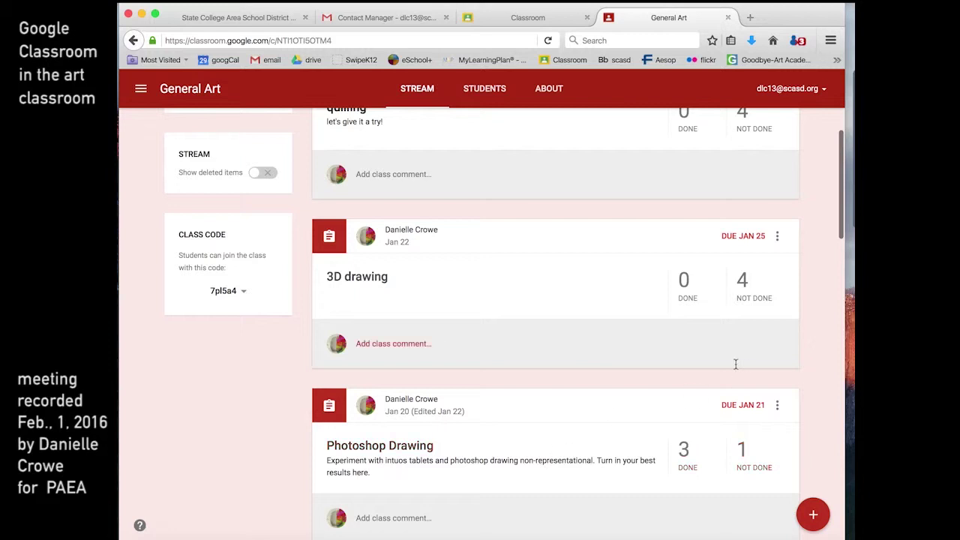
click(371, 278)
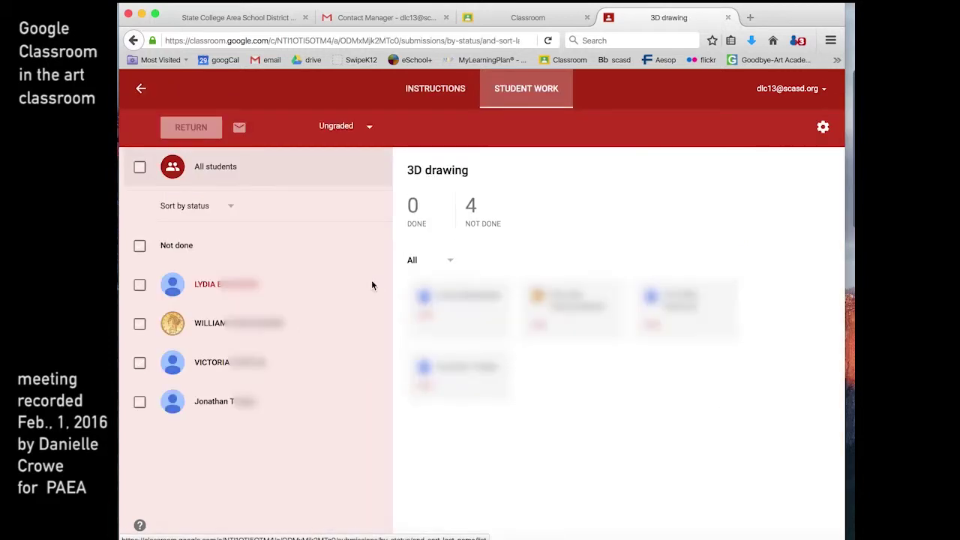
click(141, 88)
Step: View the images IMG_9556.JPG and IMG_9557.JPG attached to the draw and shade a "floating" sphere assignment, closing each one
scroll(489, 427, down, 3)
scroll(489, 427, down, 10)
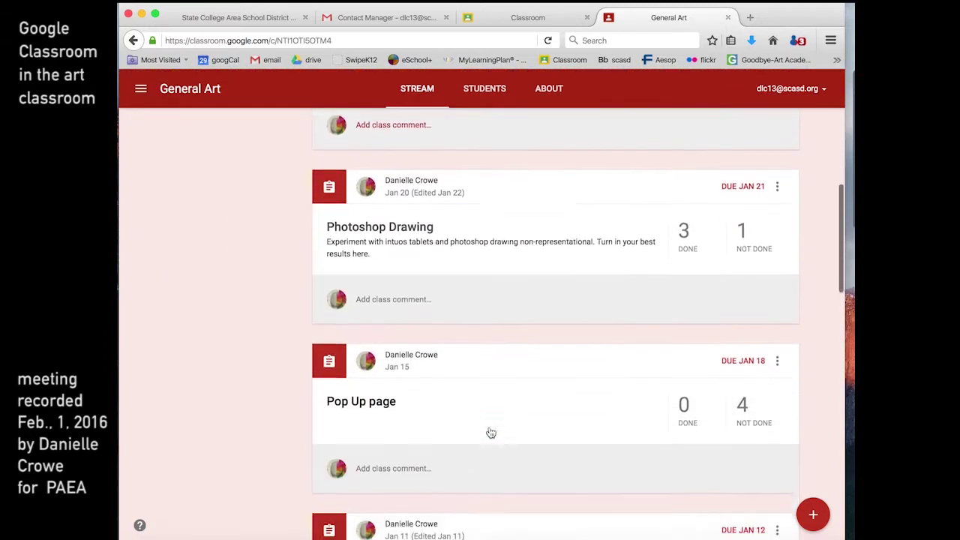
scroll(489, 430, down, 4)
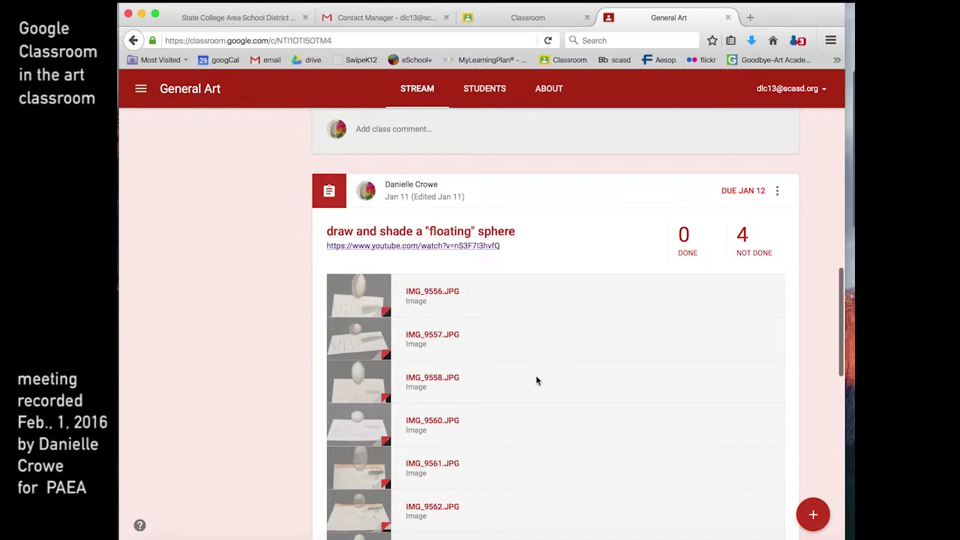
scroll(535, 381, down, 2)
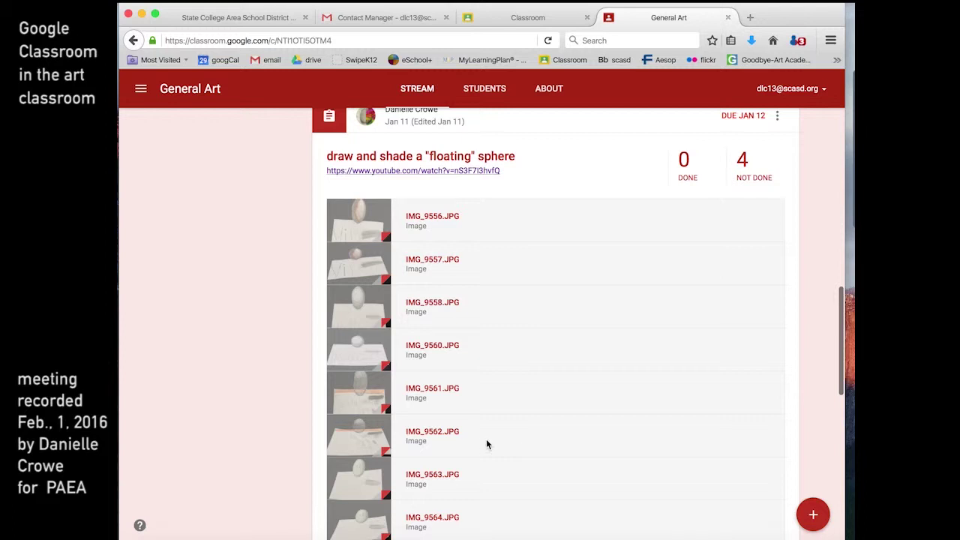
scroll(486, 444, down, 1)
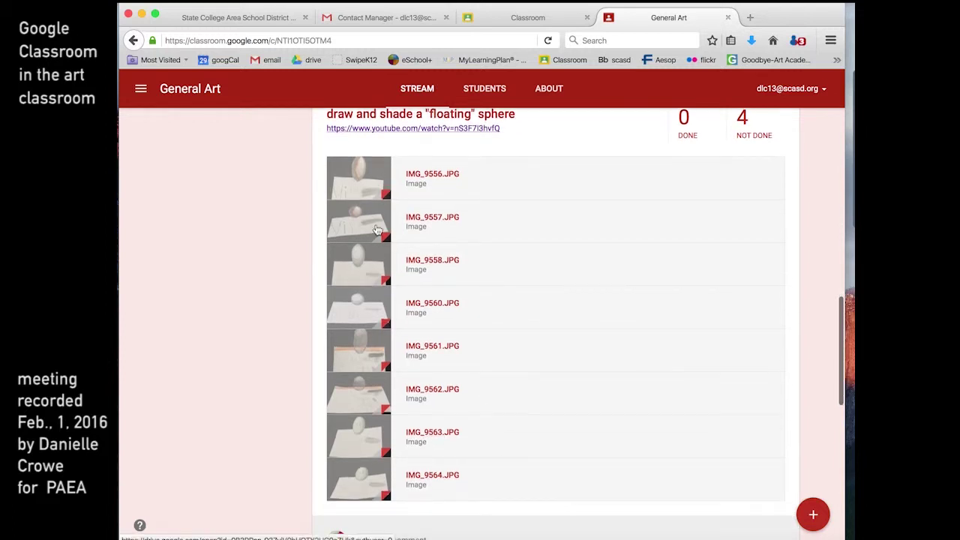
click(360, 180)
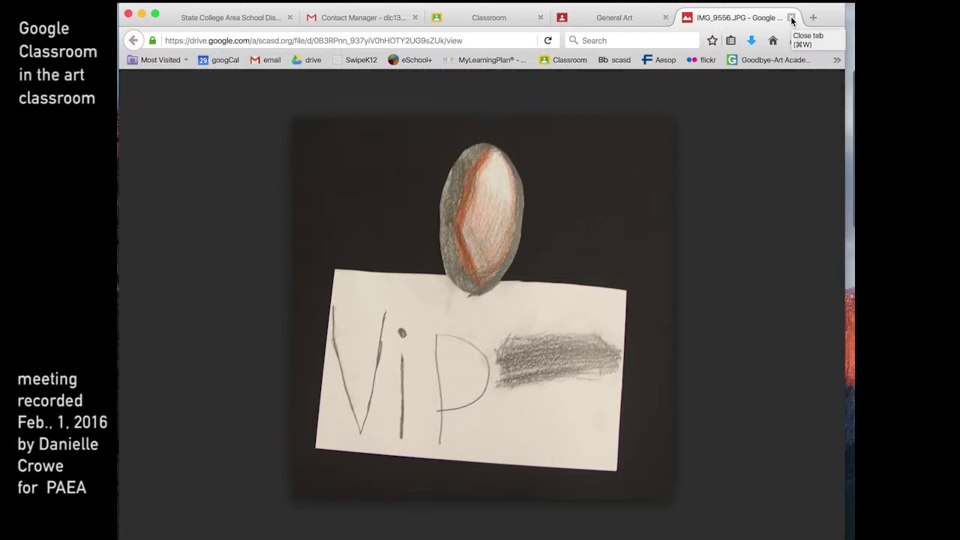
click(791, 18)
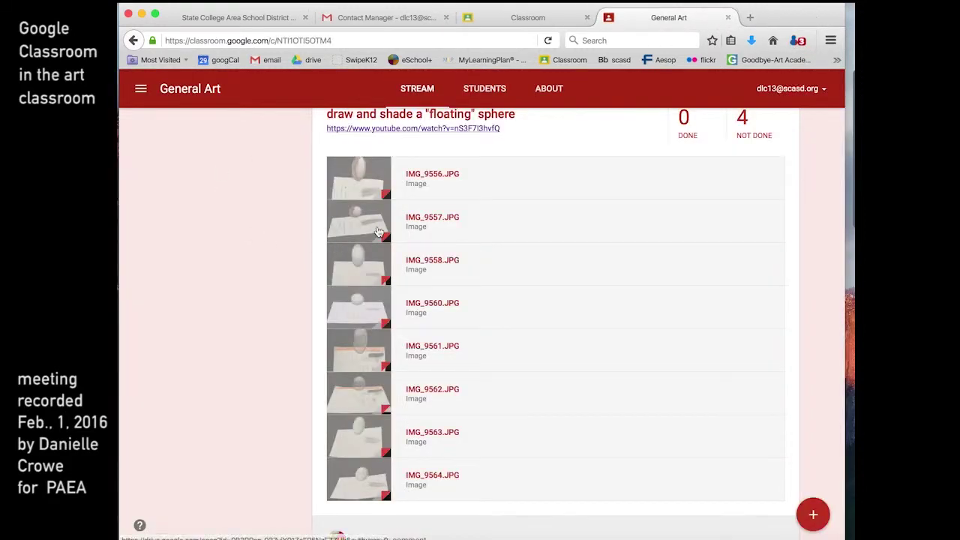
click(377, 231)
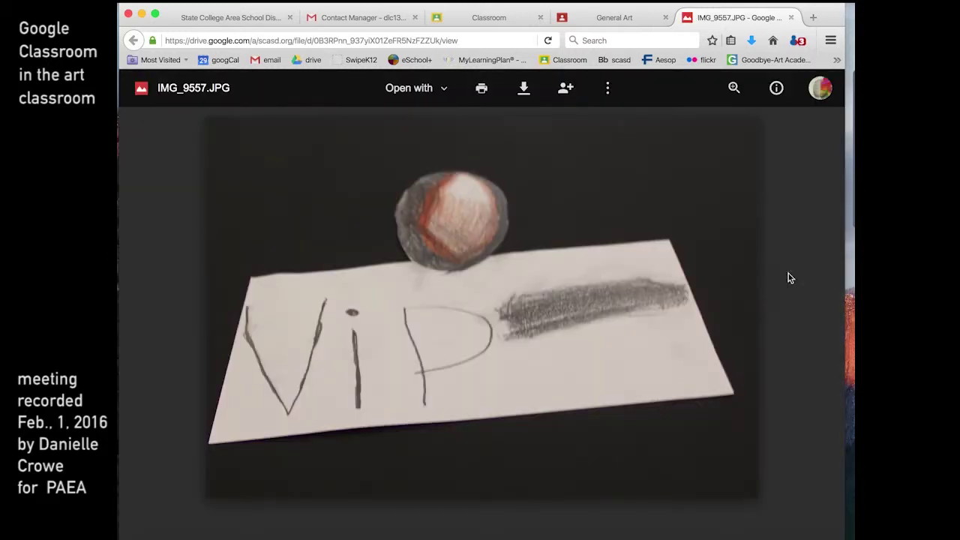
click(791, 18)
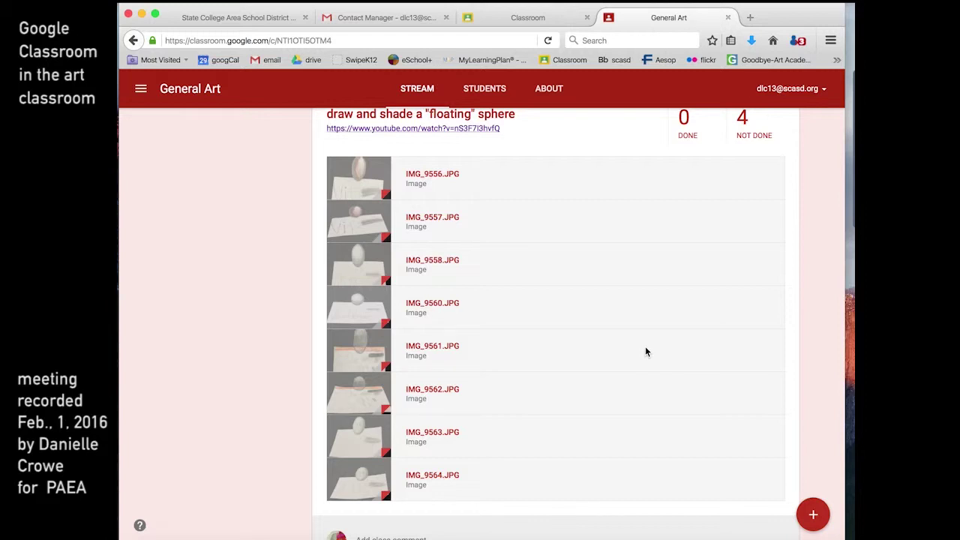
Step: Review the older General Art assignments from December 2015, and return to the newest post in the stream
scroll(645, 350, down, 5)
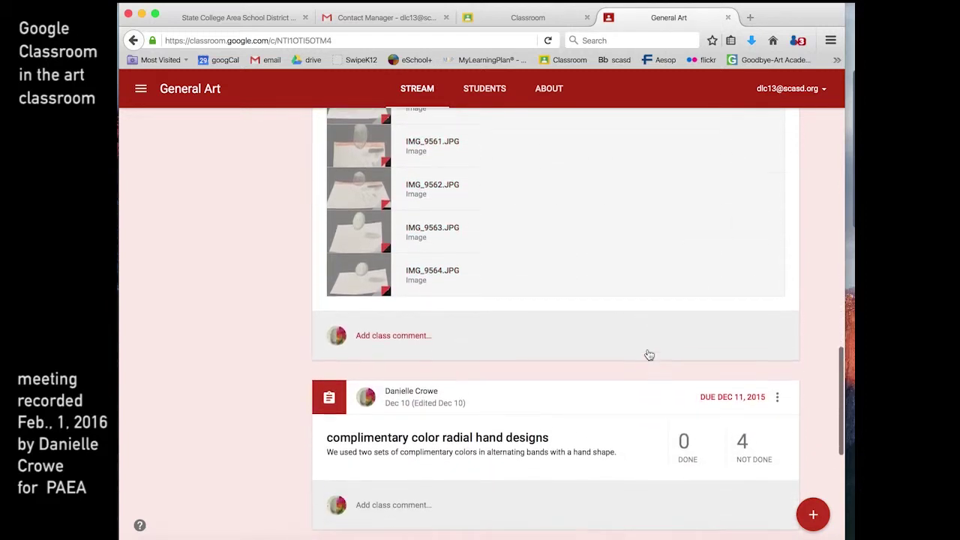
scroll(671, 327, down, 2)
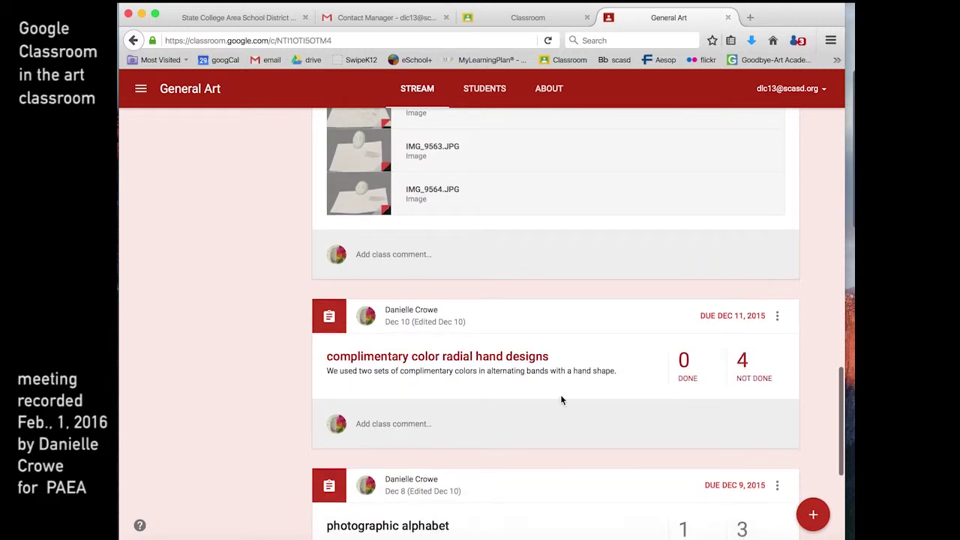
scroll(570, 339, down, 2)
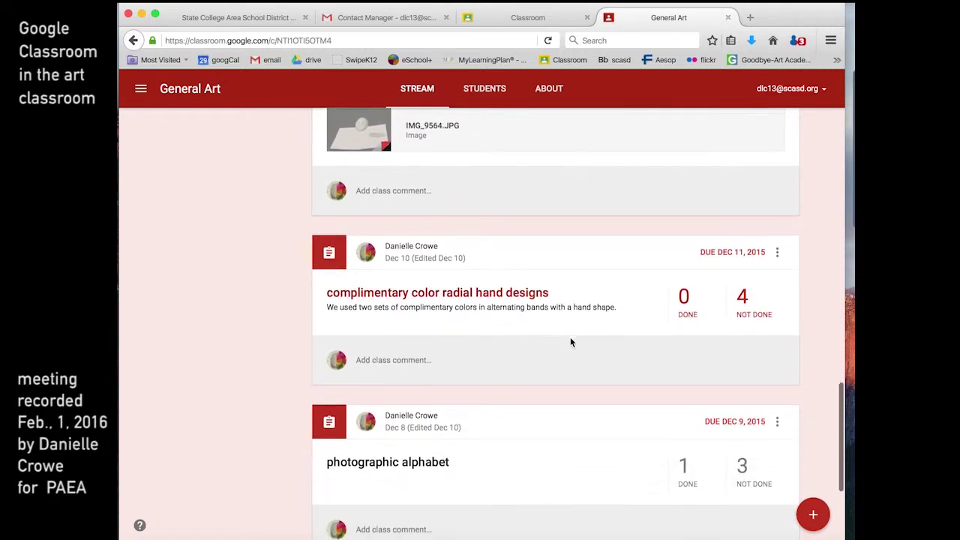
scroll(570, 338, up, 5)
scroll(570, 338, up, 15)
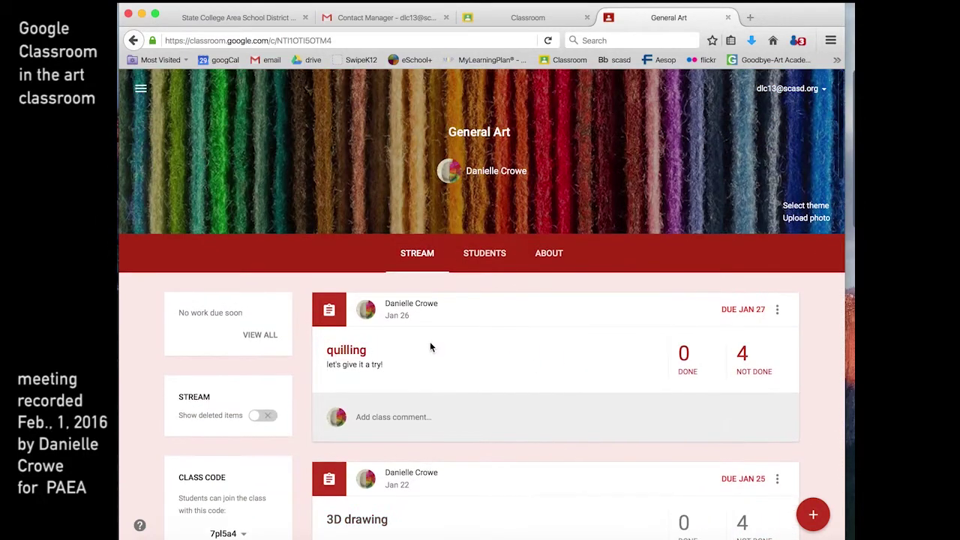
Step: Leave the General Art class for the class overview and open the SCASD Art Department class
click(417, 259)
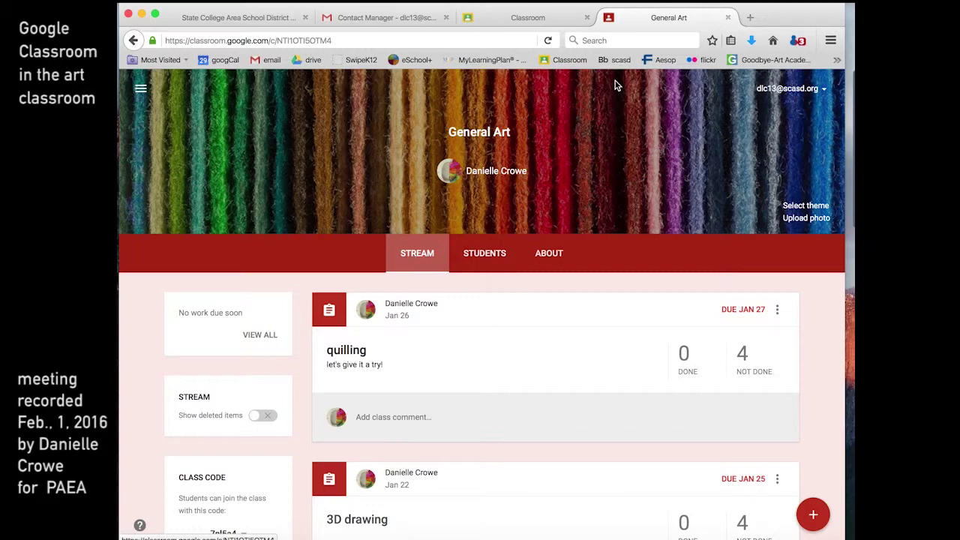
click(570, 64)
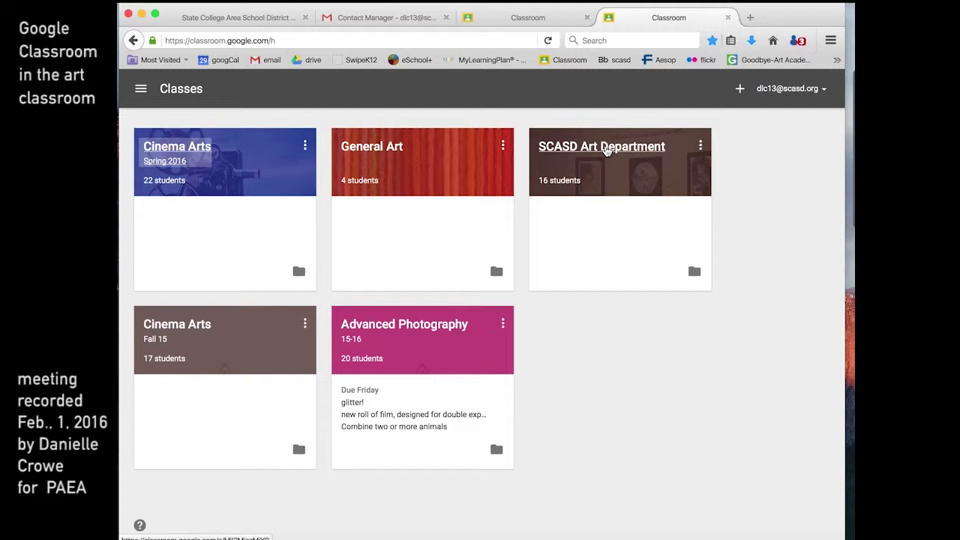
click(606, 147)
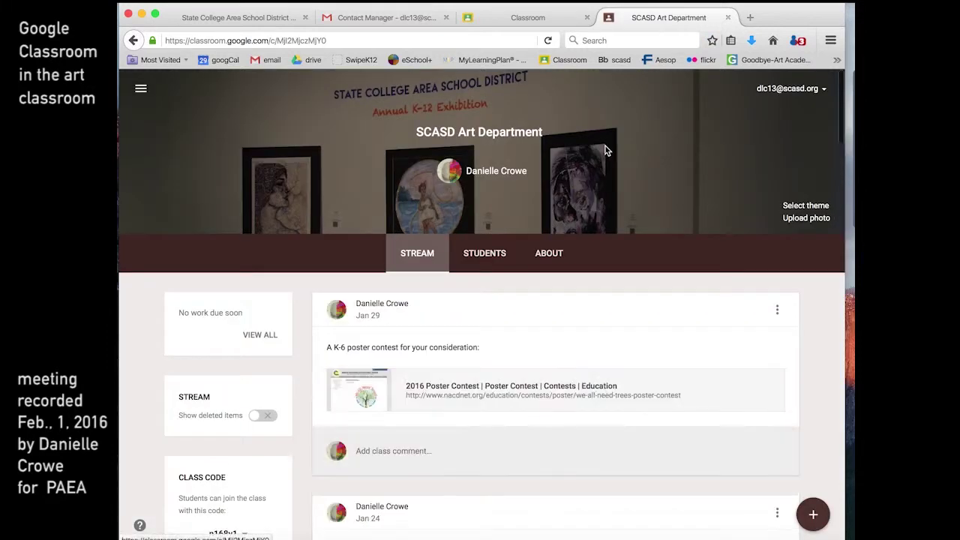
Step: Review the January posts in the SCASD Art Department stream, from the K-6 poster contest to the 2016 K-12 show announcement
scroll(600, 409, down, 1)
scroll(600, 410, down, 5)
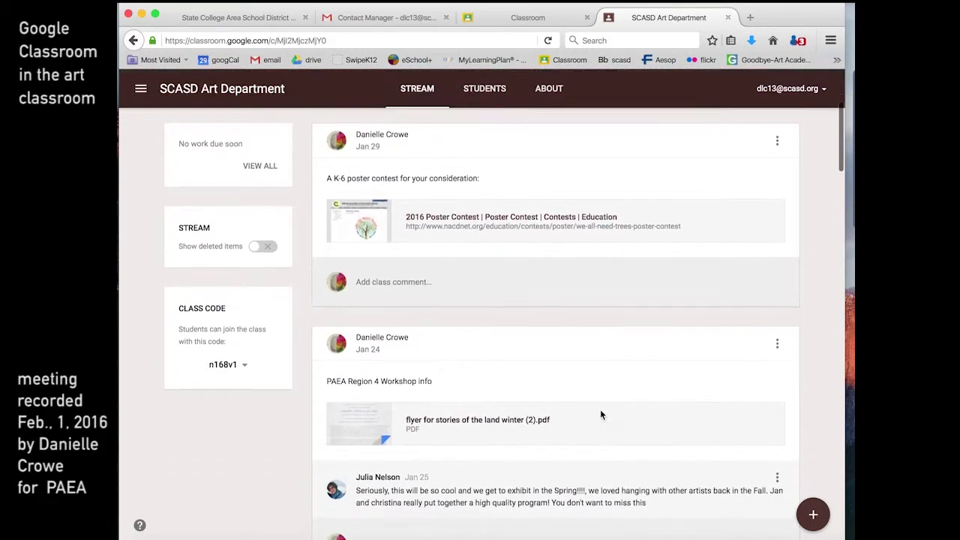
scroll(600, 411, down, 2)
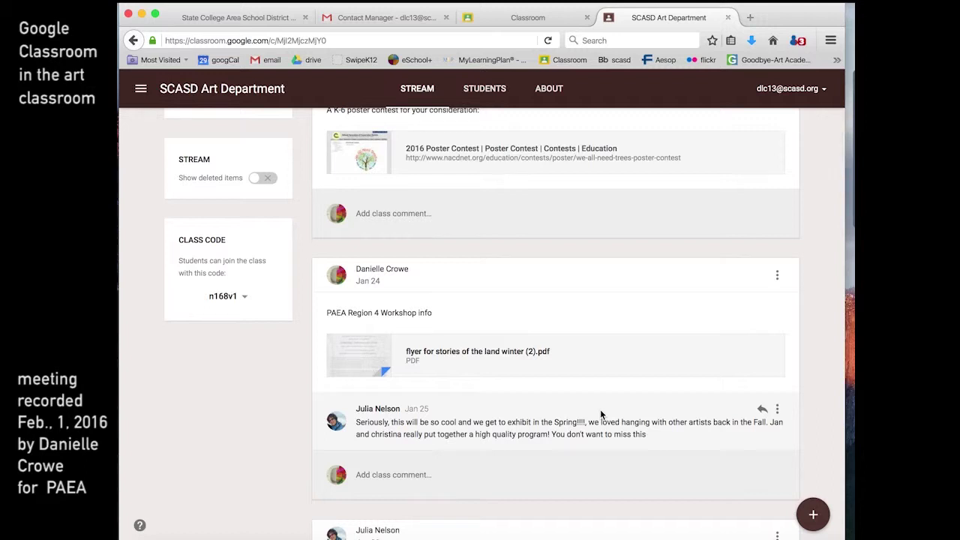
scroll(600, 409, down, 3)
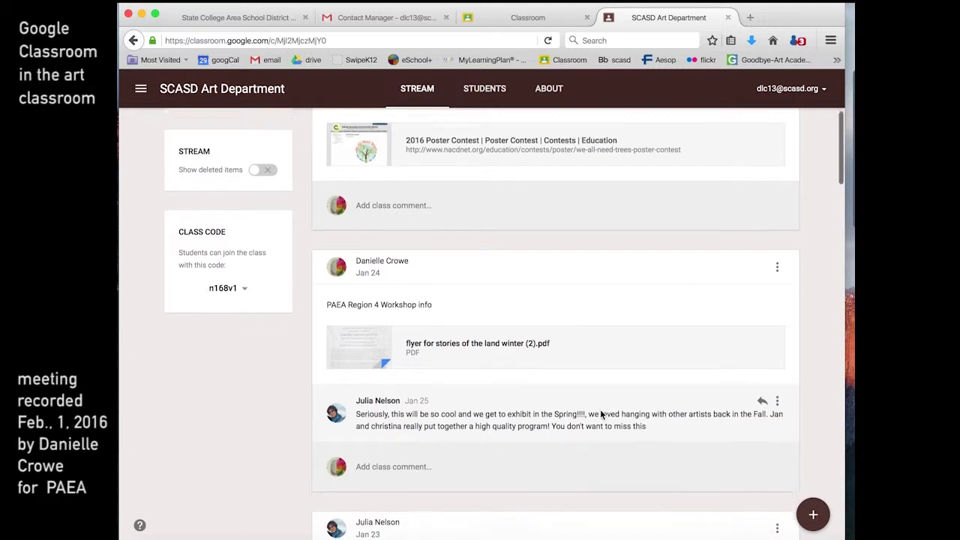
scroll(600, 414, down, 9)
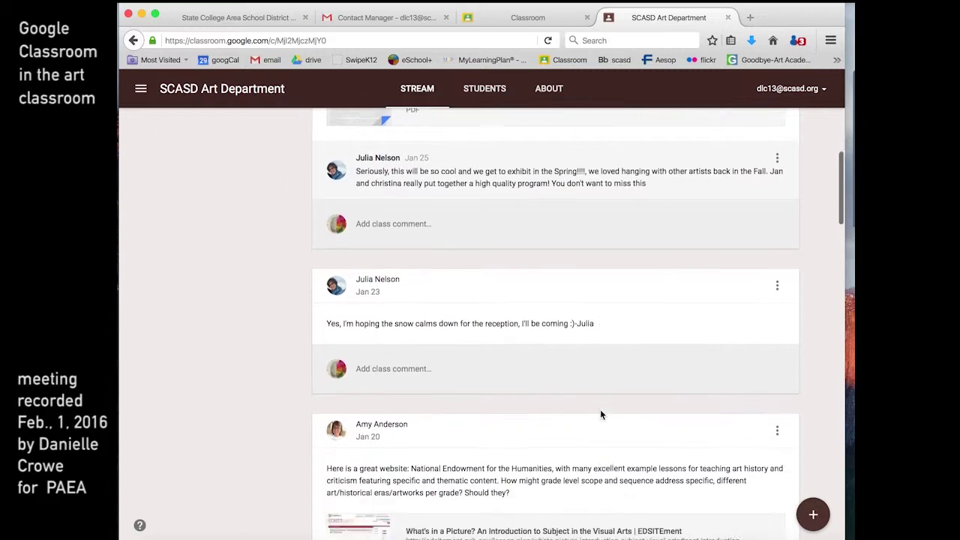
scroll(600, 412, down, 2)
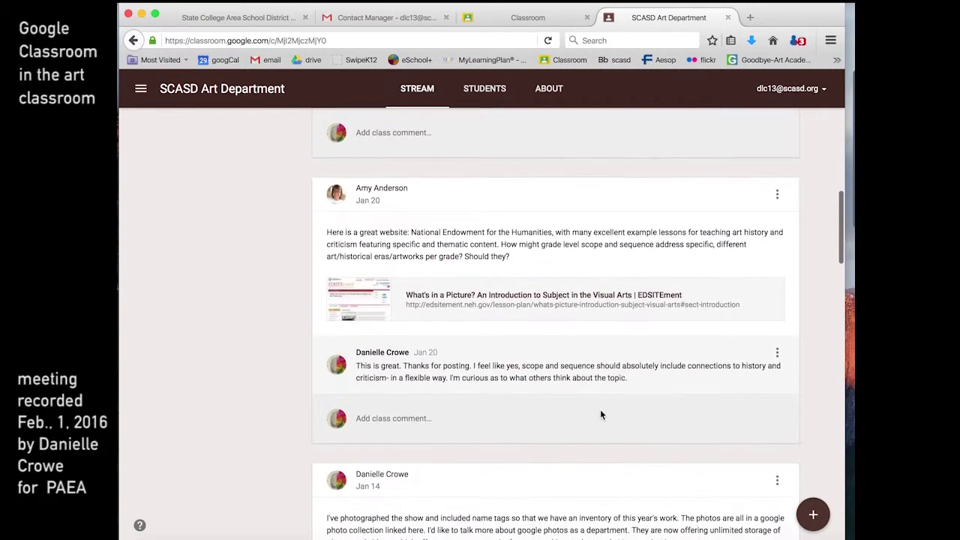
scroll(600, 410, down, 2)
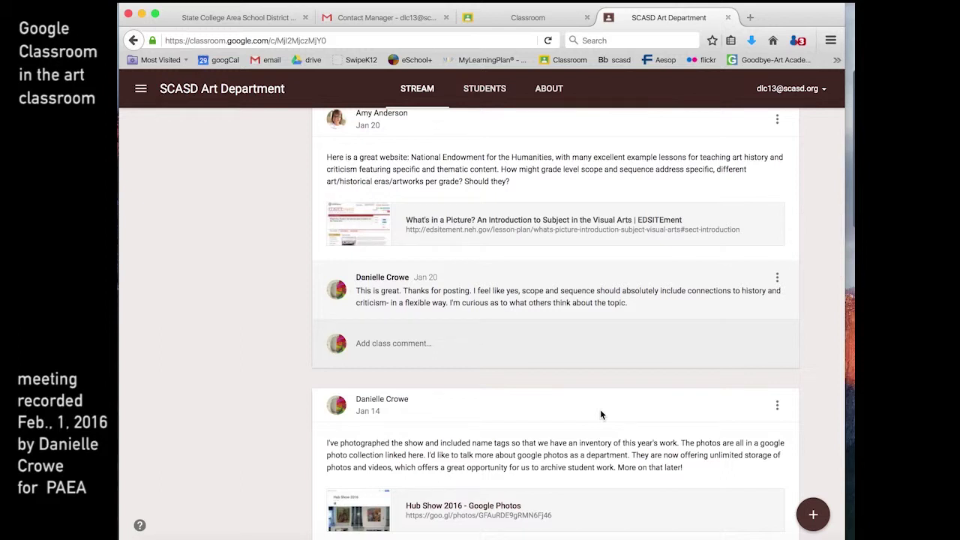
scroll(600, 414, down, 3)
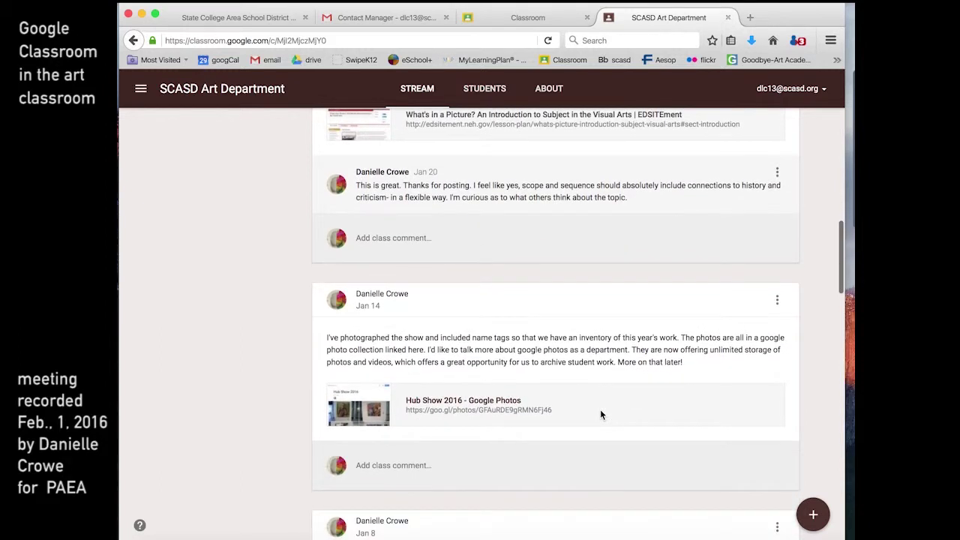
scroll(619, 425, down, 3)
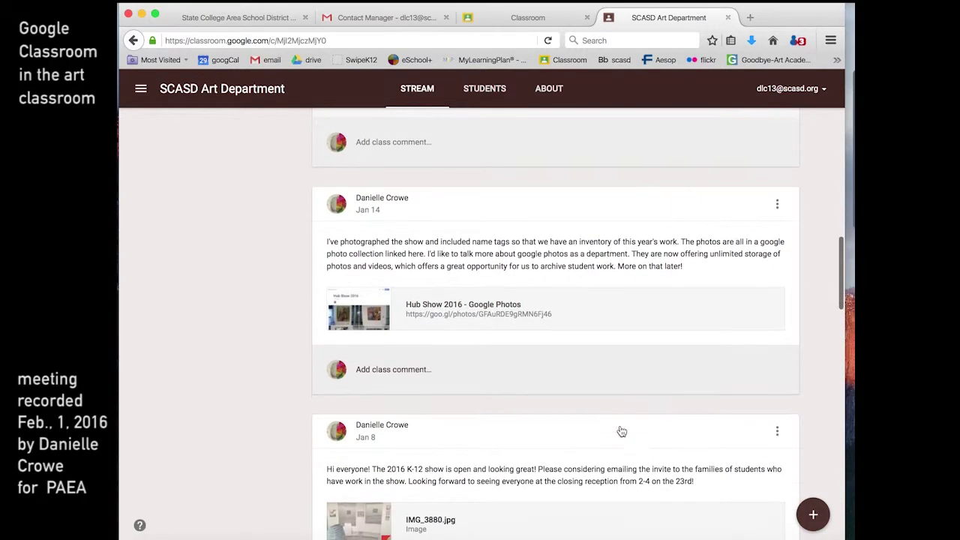
scroll(620, 427, down, 3)
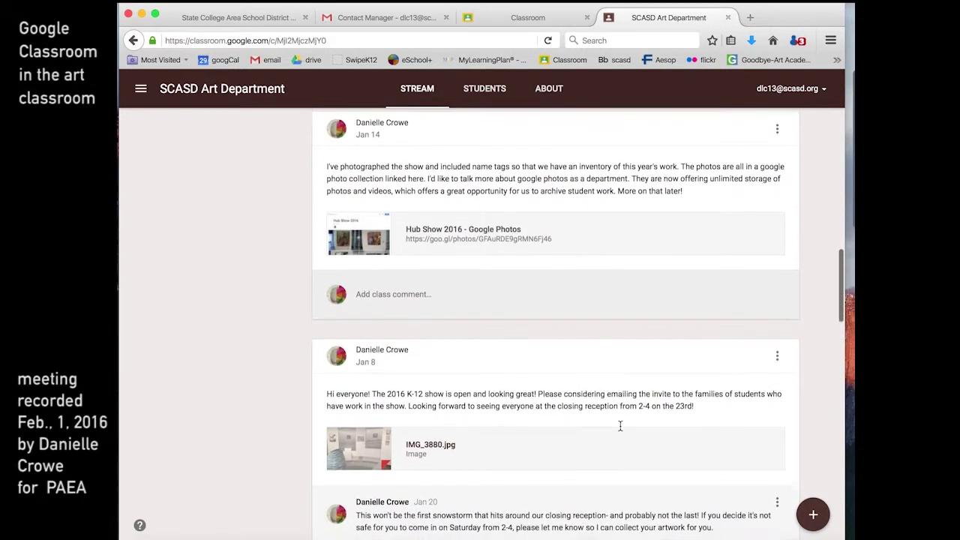
scroll(620, 425, down, 4)
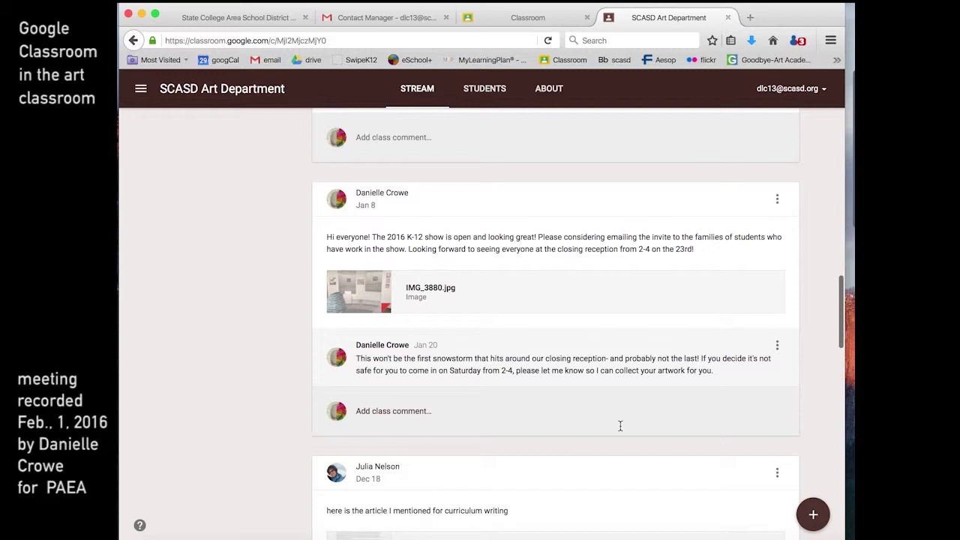
Step: Review the department's December and November posts, from the curriculum writing article to the question "Are you already using classroom?"
scroll(620, 426, down, 2)
scroll(620, 425, down, 2)
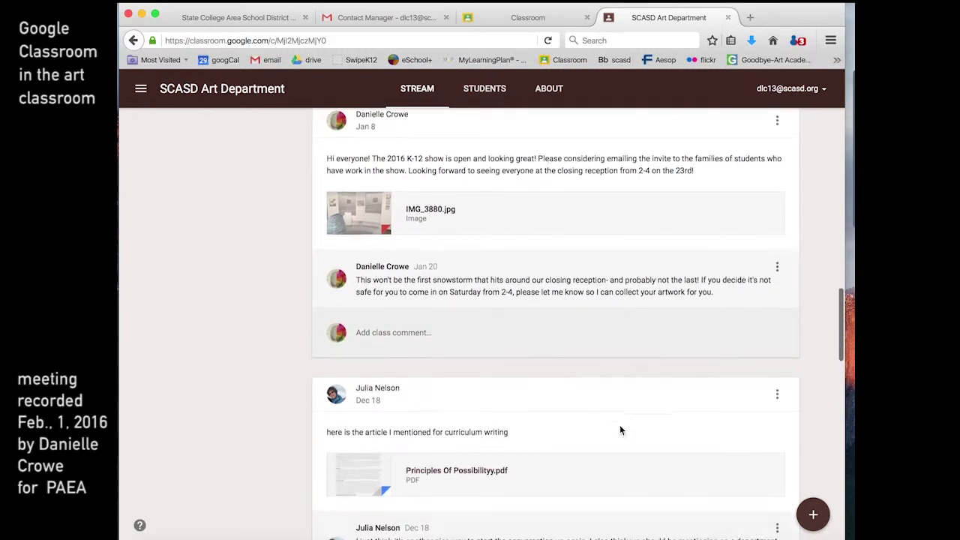
scroll(620, 429, down, 2)
scroll(620, 429, down, 5)
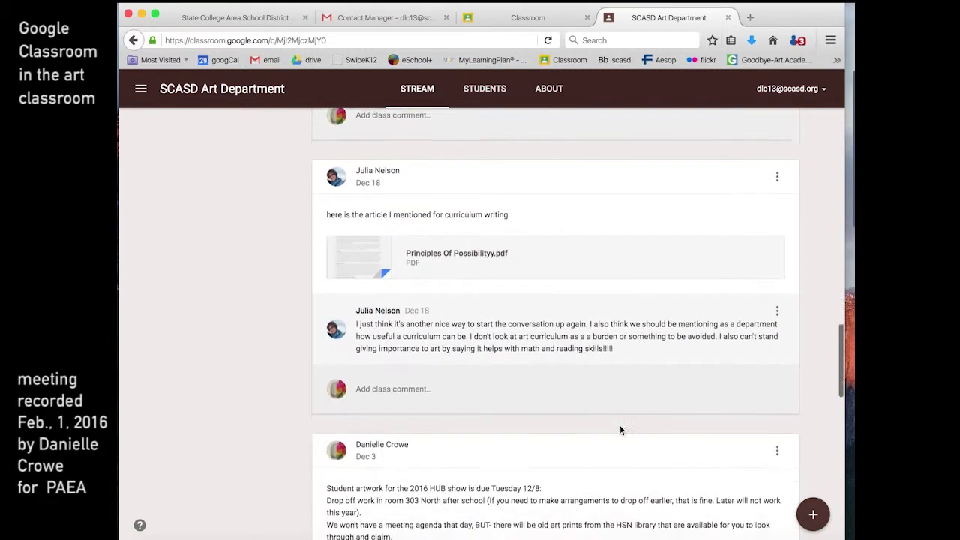
scroll(620, 429, down, 2)
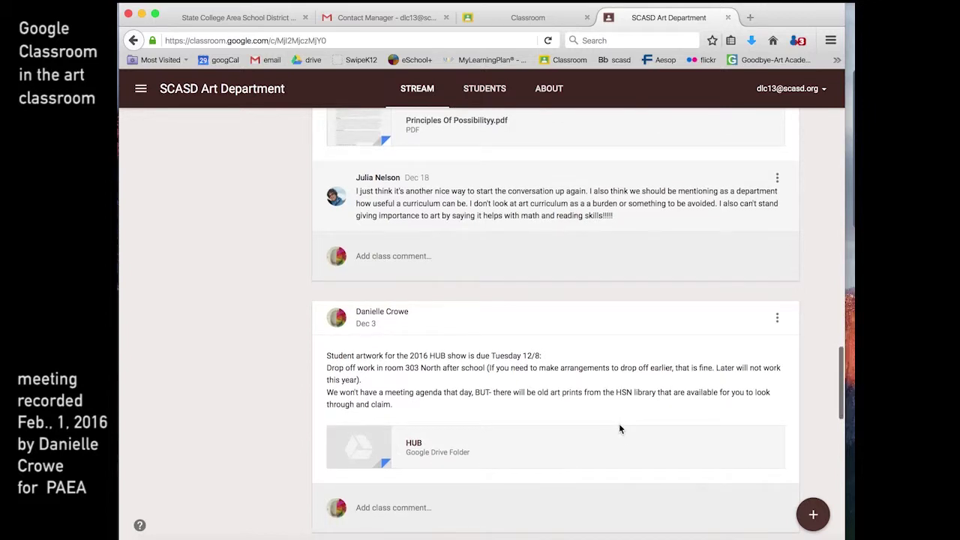
scroll(619, 429, down, 4)
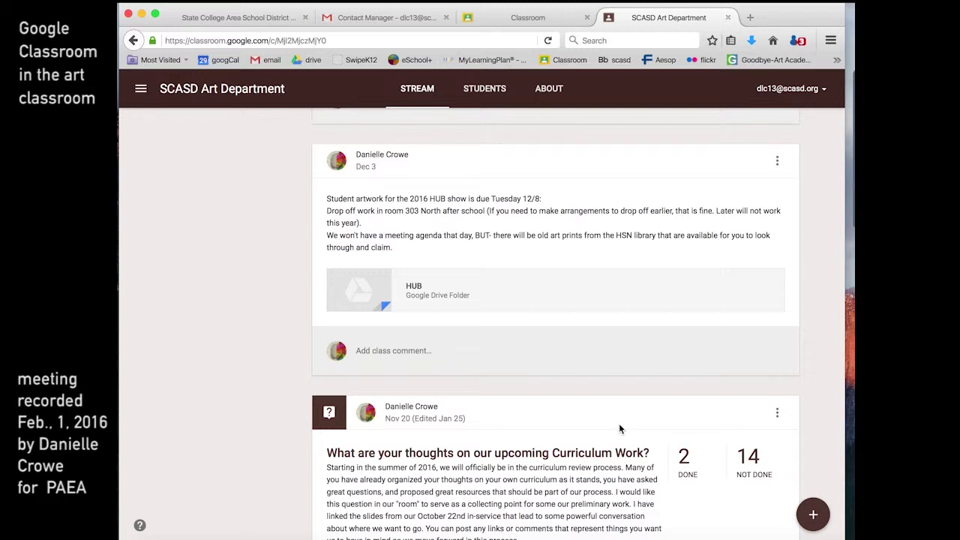
scroll(564, 478, down, 5)
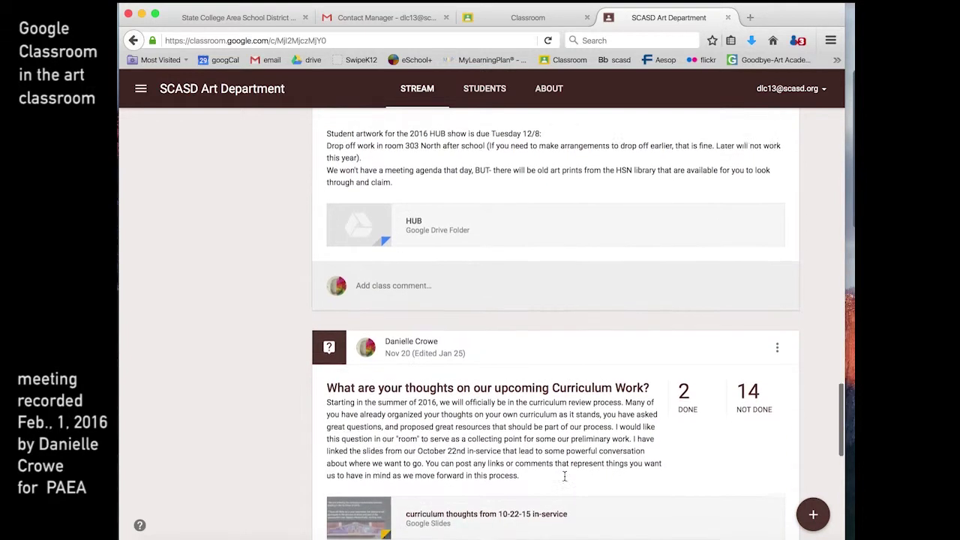
scroll(566, 481, down, 7)
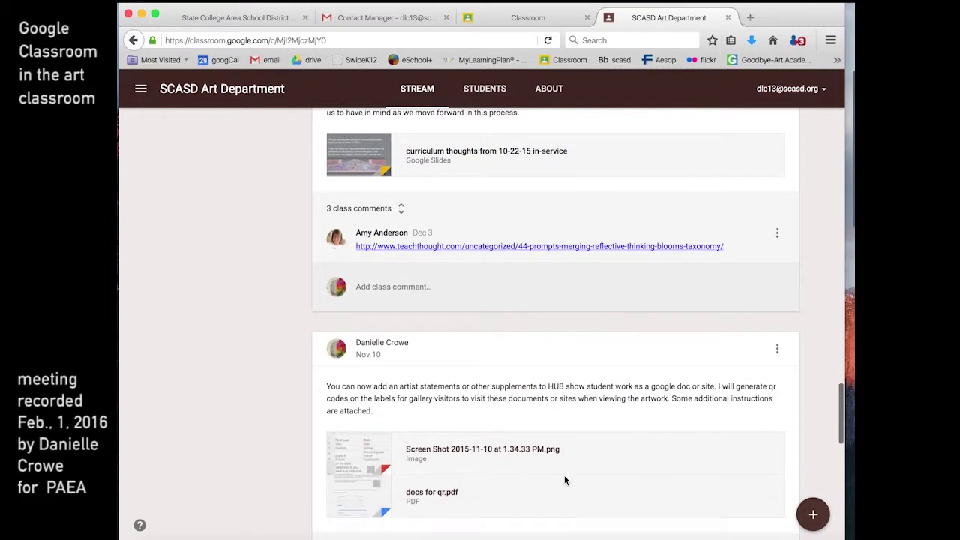
scroll(564, 481, down, 5)
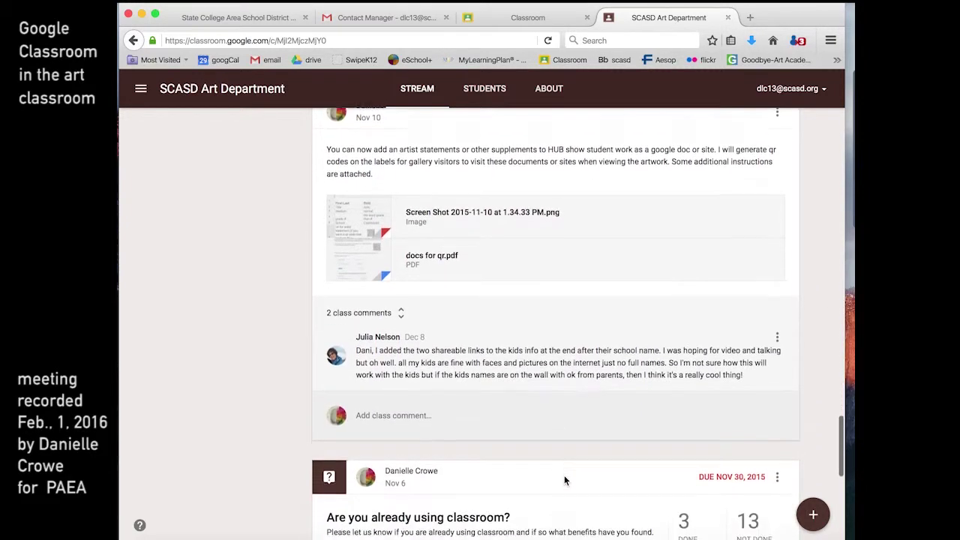
scroll(565, 481, down, 4)
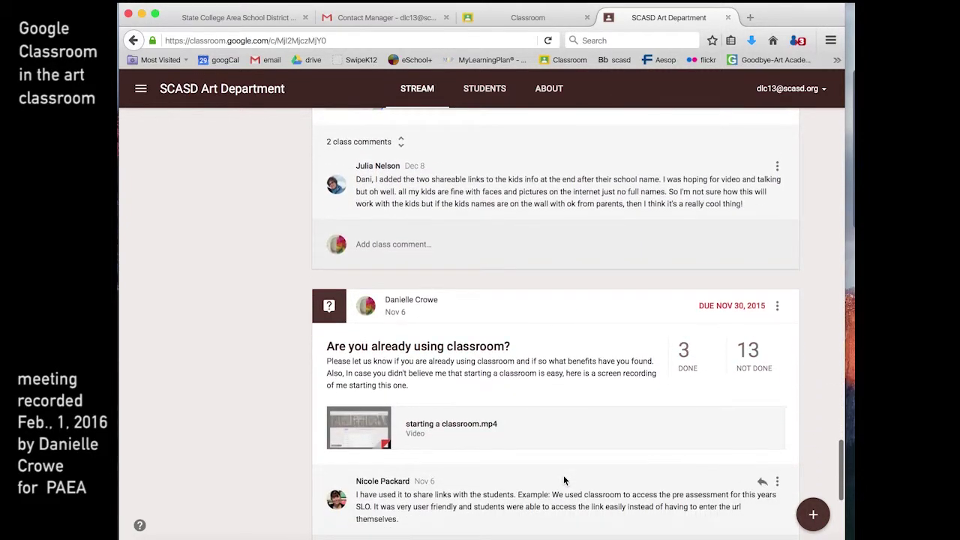
scroll(565, 480, down, 3)
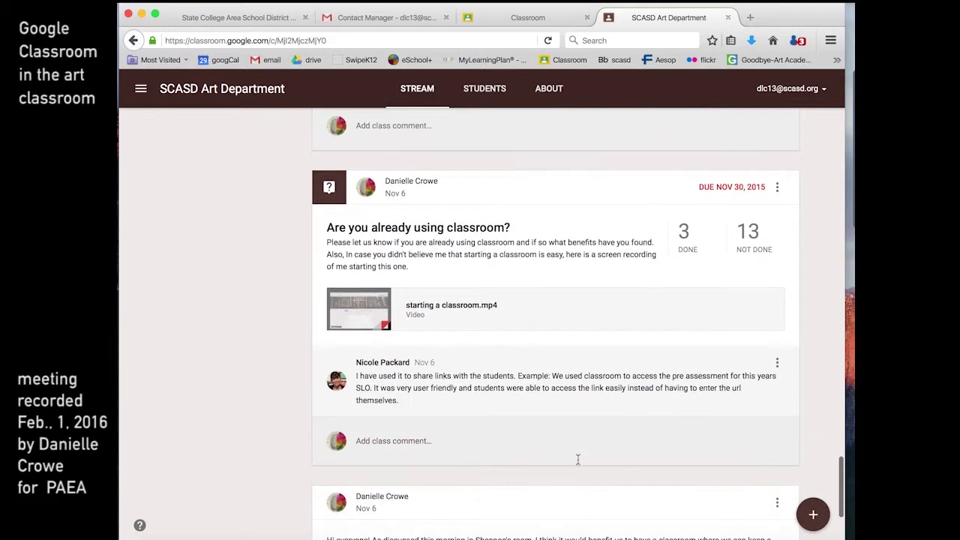
Step: Go back through the November and December posts to the one with Principles Of Possibilityy.pdf, revisiting the curriculum work question
scroll(589, 317, up, 10)
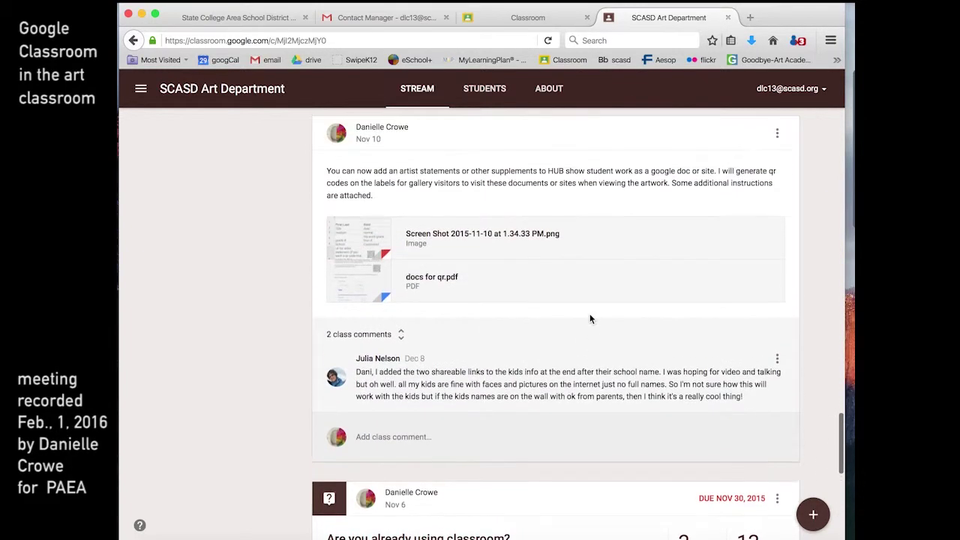
scroll(589, 319, up, 3)
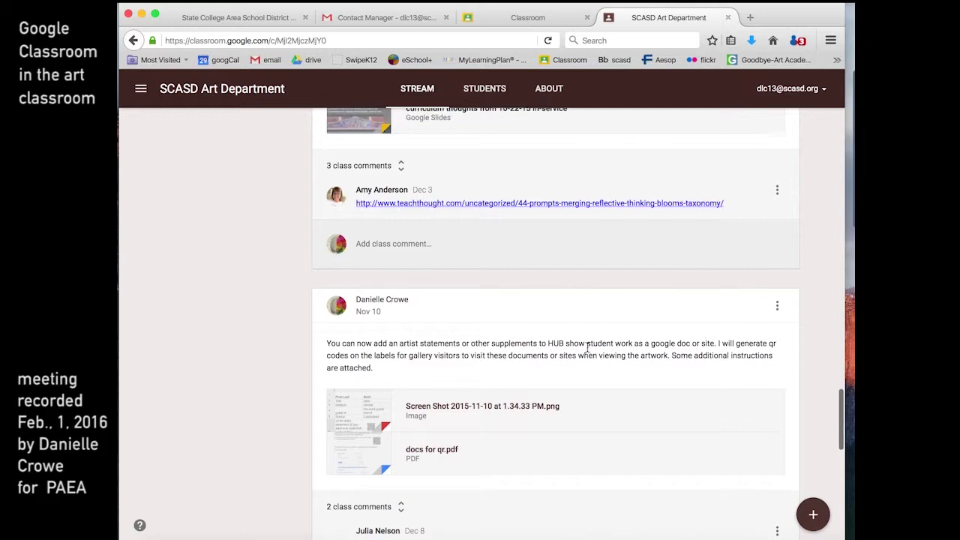
scroll(587, 345, up, 6)
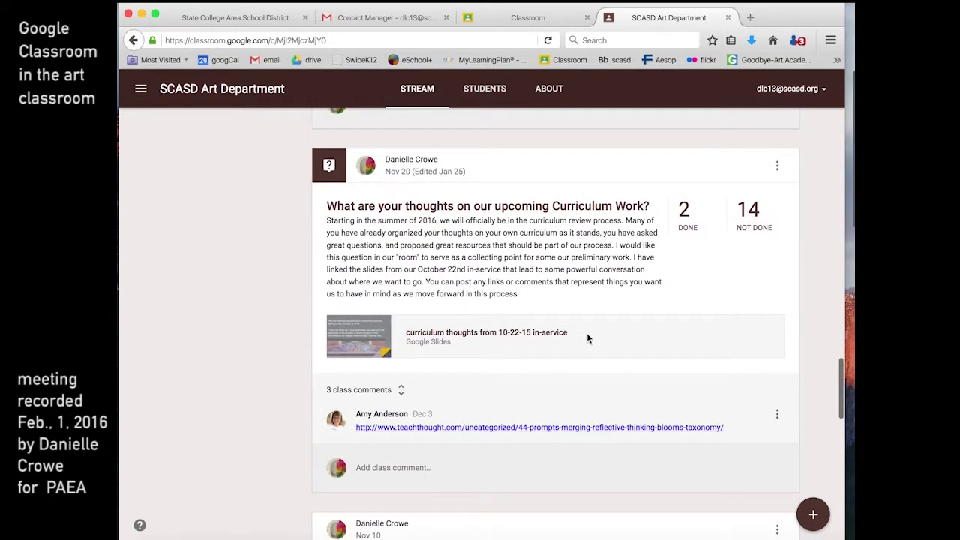
scroll(587, 339, up, 4)
scroll(589, 338, up, 6)
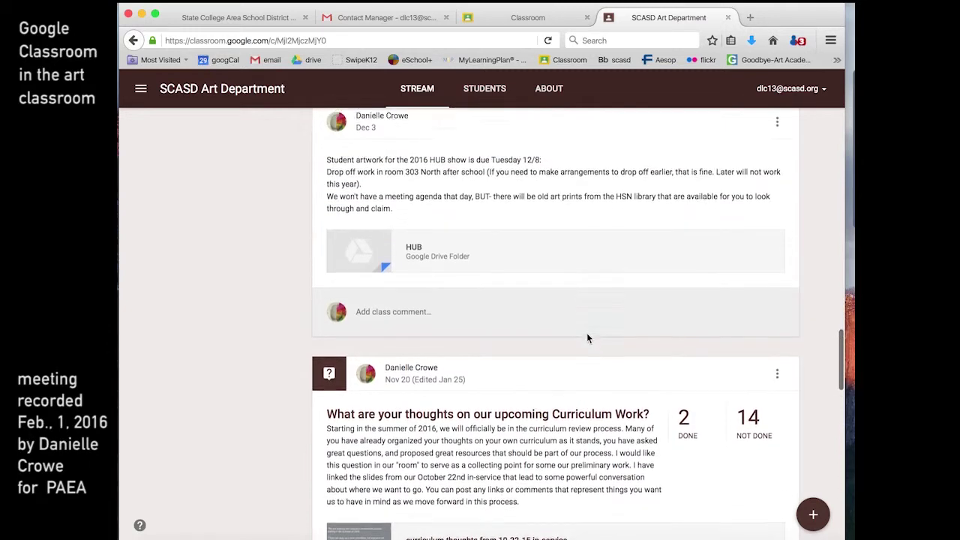
scroll(587, 338, up, 9)
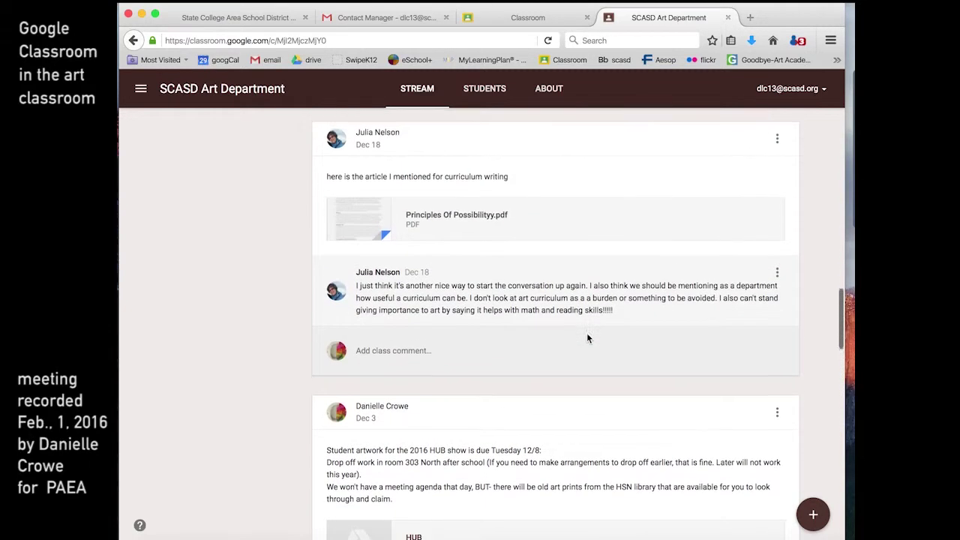
scroll(587, 338, up, 3)
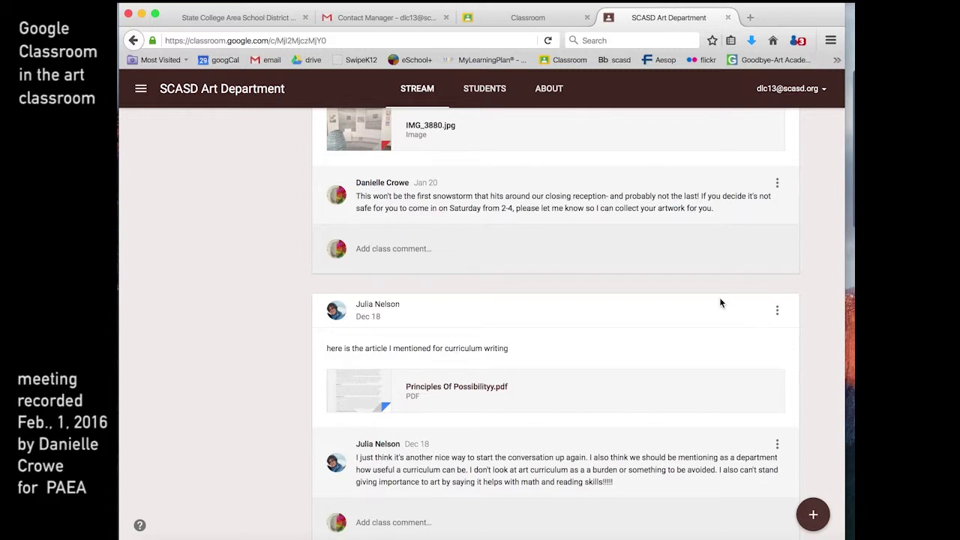
Step: Look over the January department posts again, from the K-12 show announcement back to the PAEA Region 4 Workshop info
scroll(700, 299, up, 3)
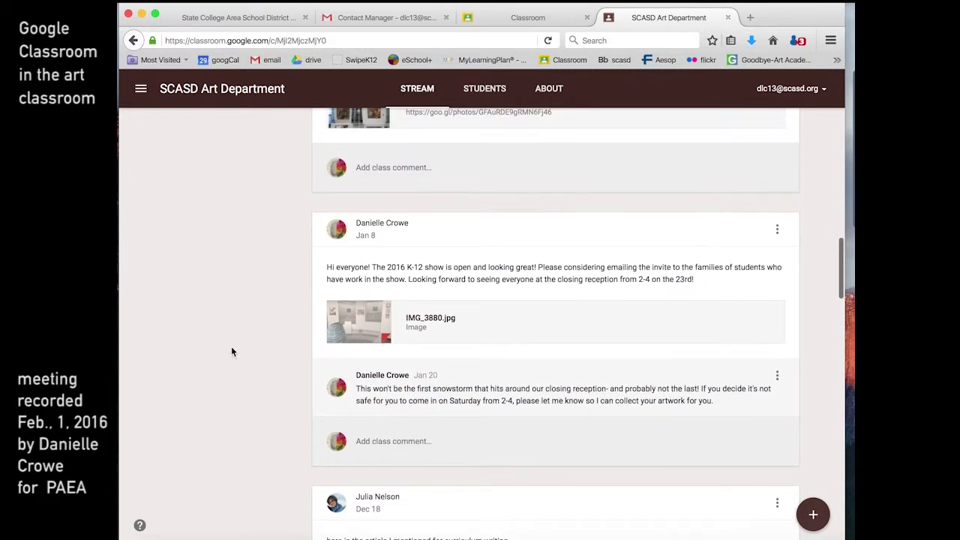
scroll(313, 303, up, 1)
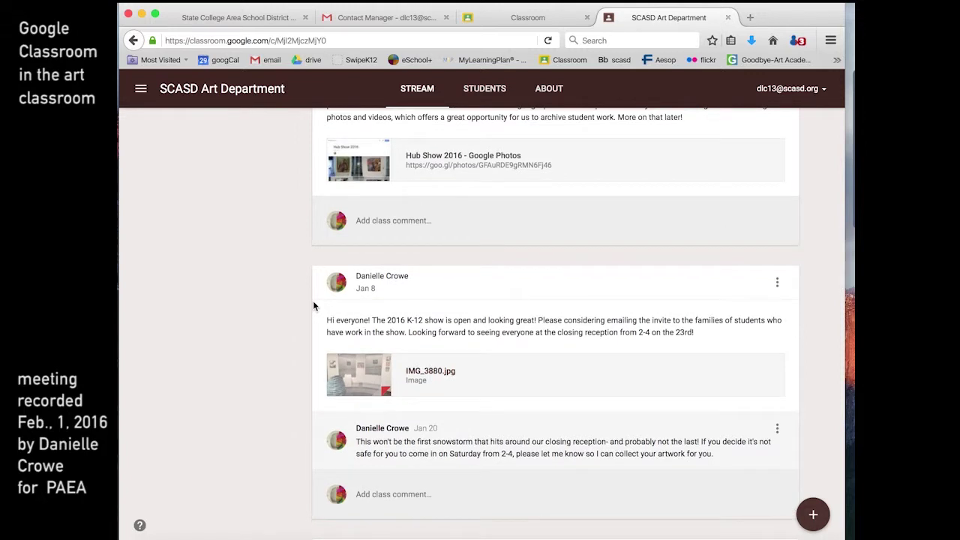
scroll(314, 305, up, 3)
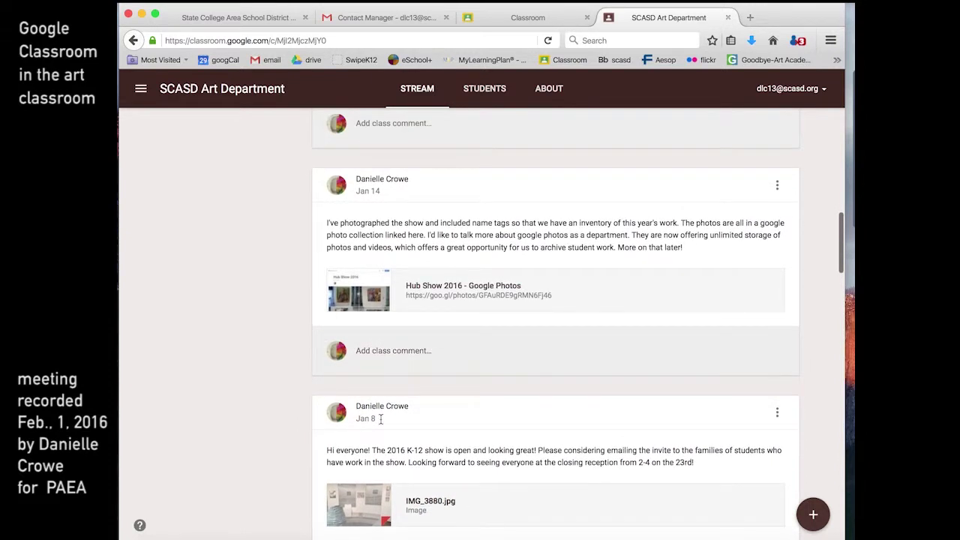
scroll(293, 382, up, 1)
scroll(293, 381, up, 2)
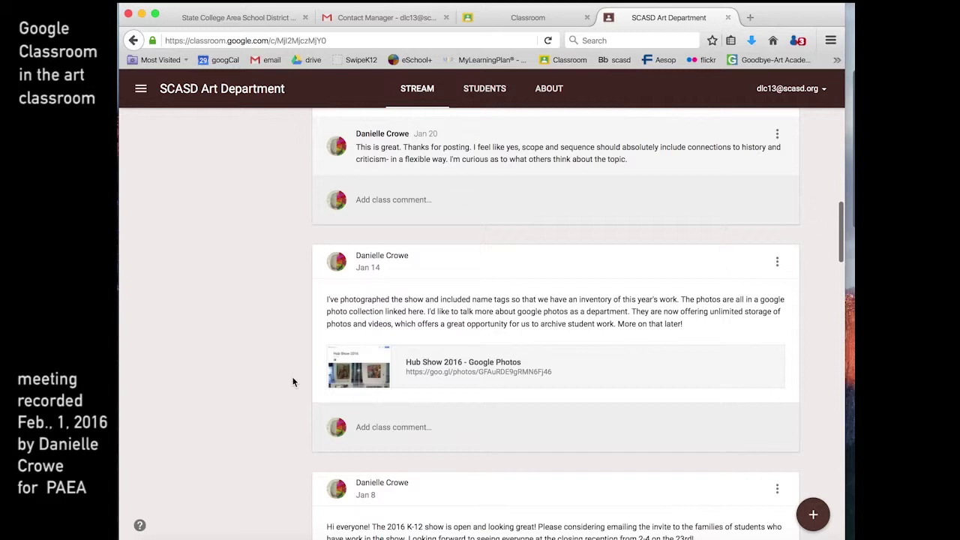
scroll(293, 382, up, 5)
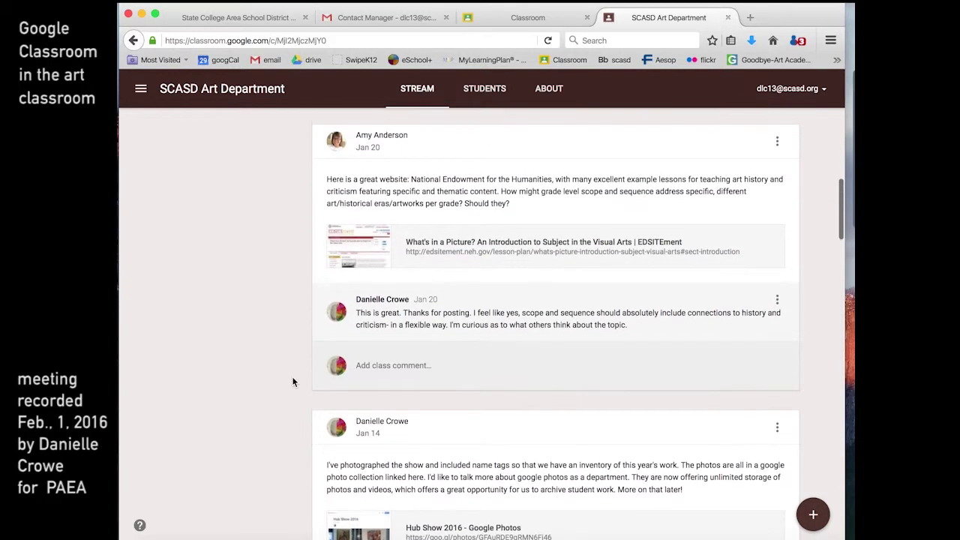
scroll(293, 382, up, 6)
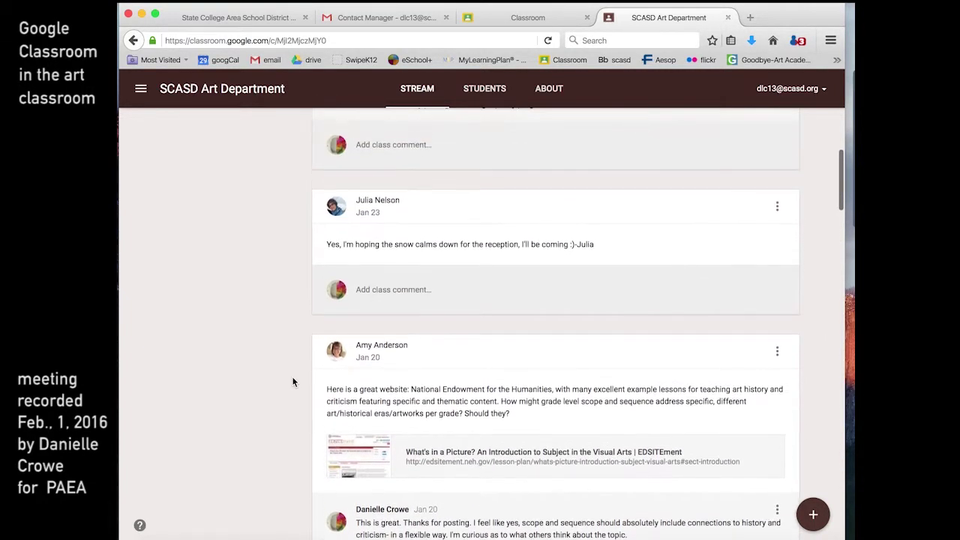
scroll(293, 381, up, 6)
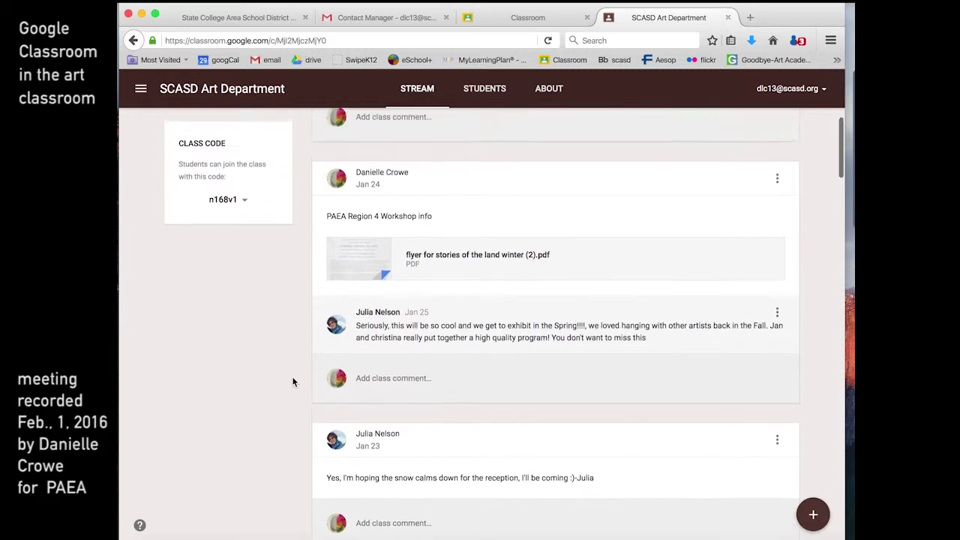
Step: Review the list of members enrolled in the SCASD Art Department class on its student roster
scroll(293, 382, up, 6)
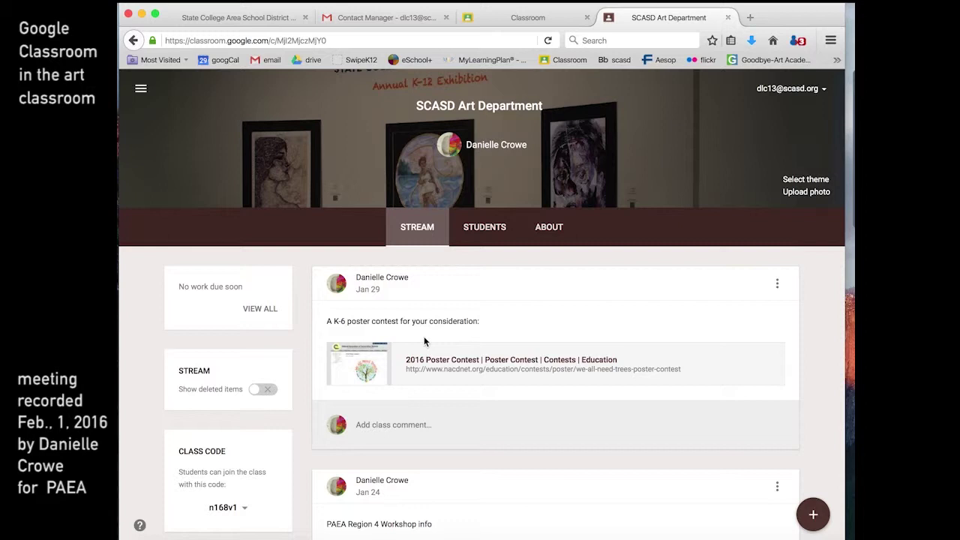
click(492, 224)
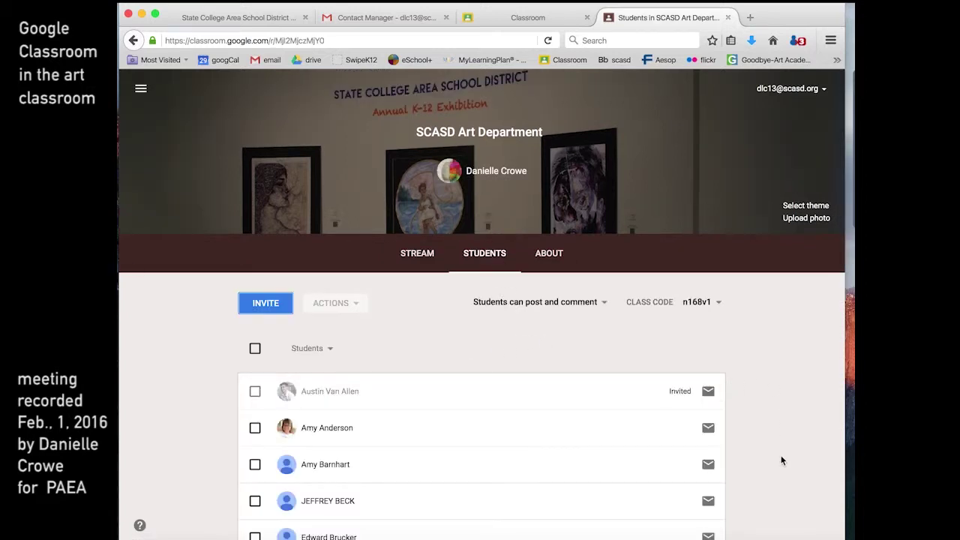
scroll(782, 458, down, 3)
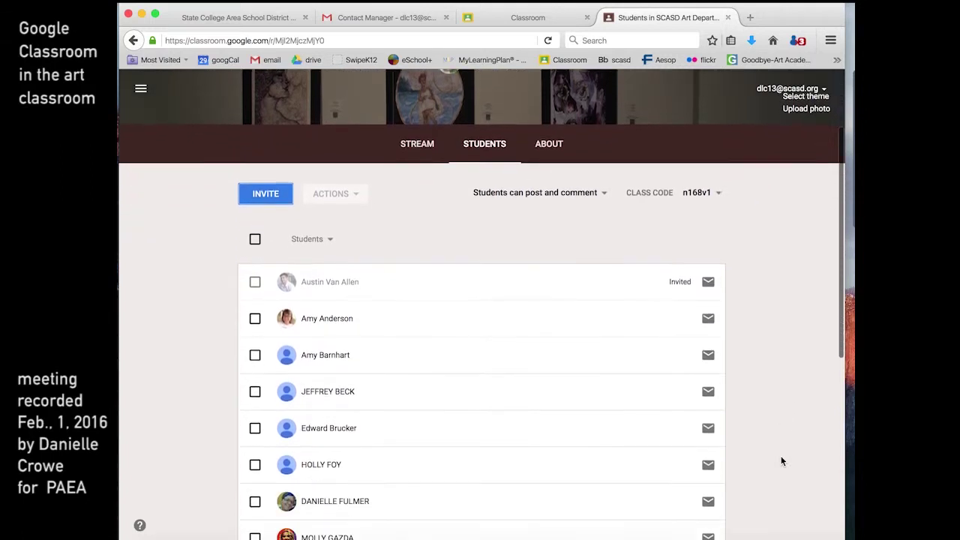
scroll(781, 459, down, 5)
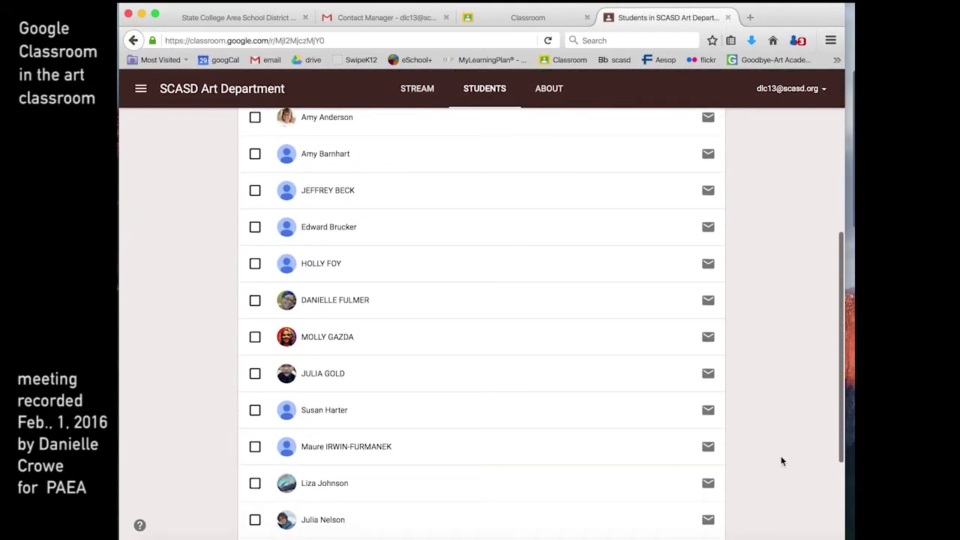
scroll(780, 448, down, 3)
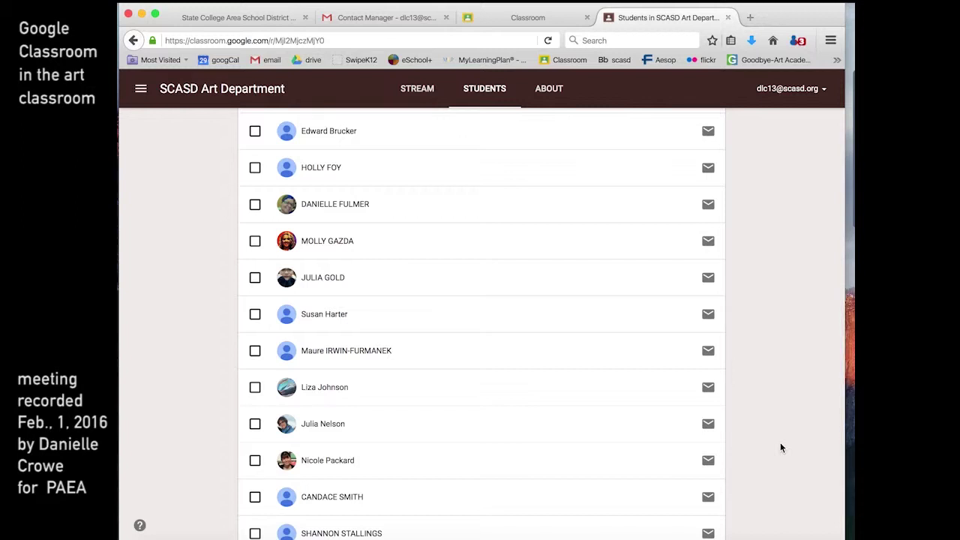
scroll(780, 448, up, 10)
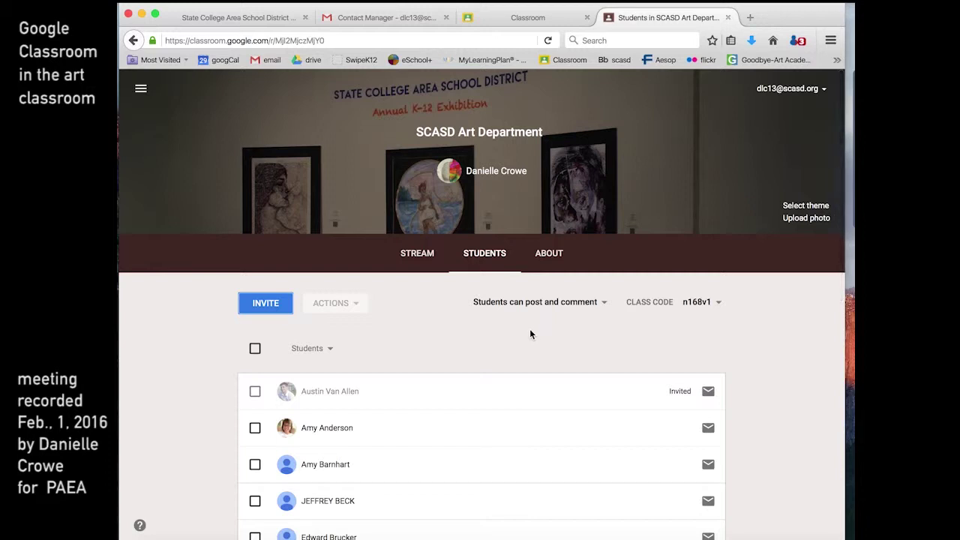
Step: Select all students in the roster, view the available bulk actions, and clear the selection
click(255, 348)
click(355, 304)
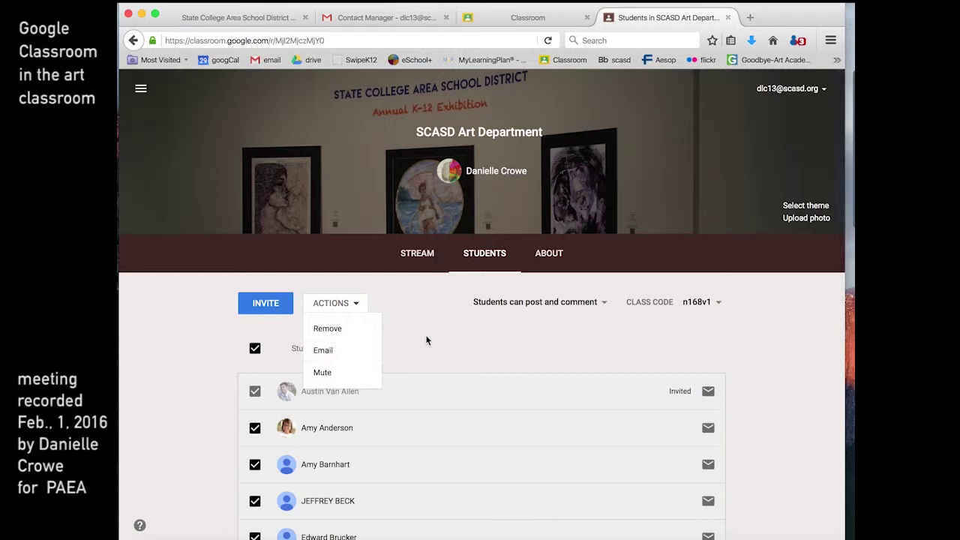
click(360, 303)
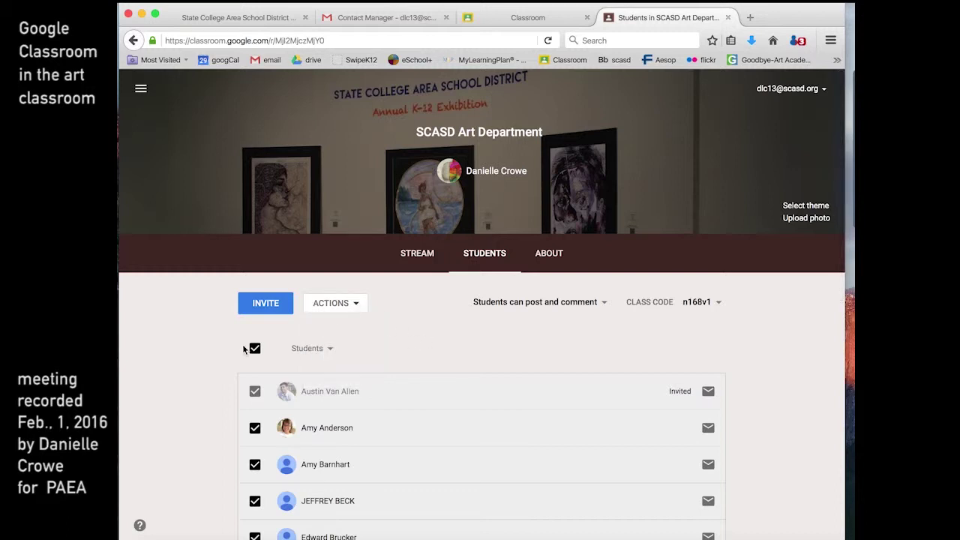
click(255, 349)
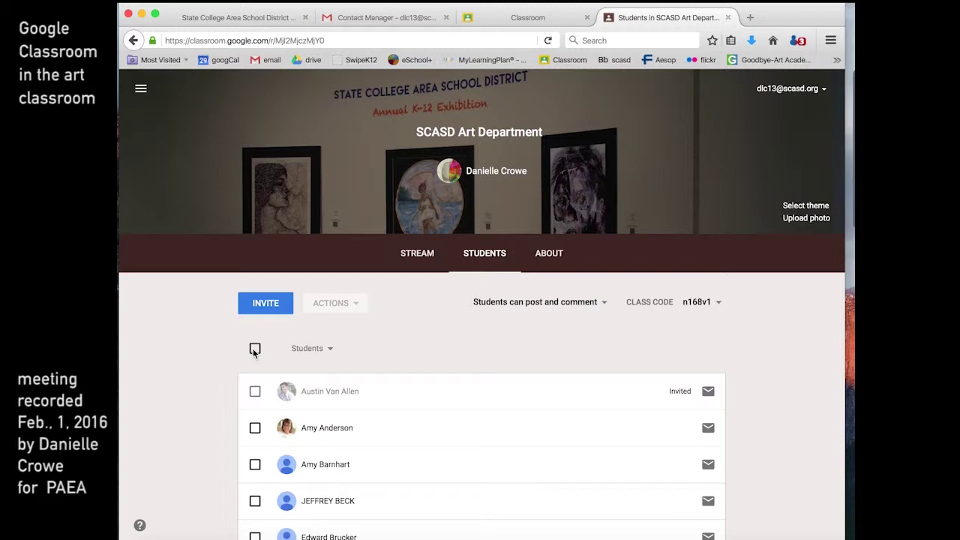
Step: View the stream's options for creating posts and look at a blank announcement form, closing it without posting
click(420, 259)
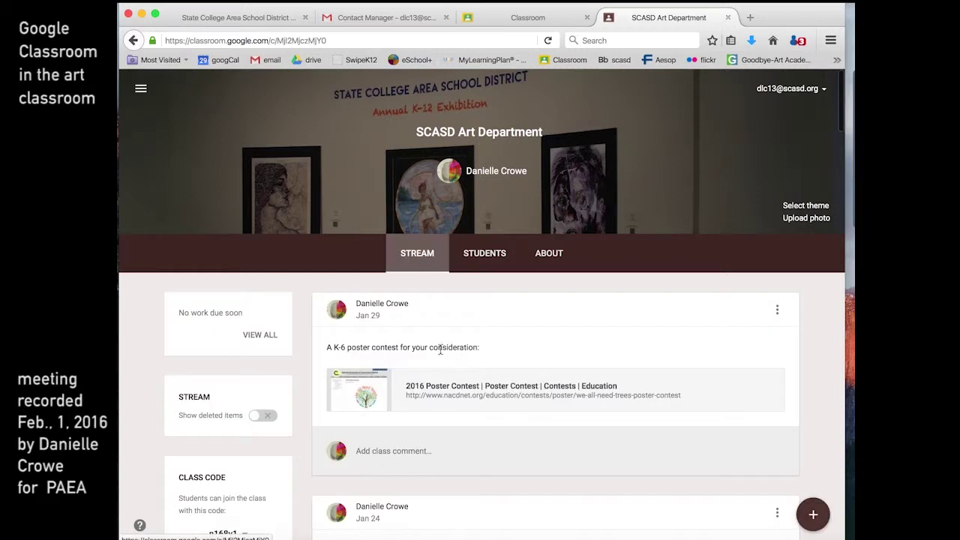
click(811, 512)
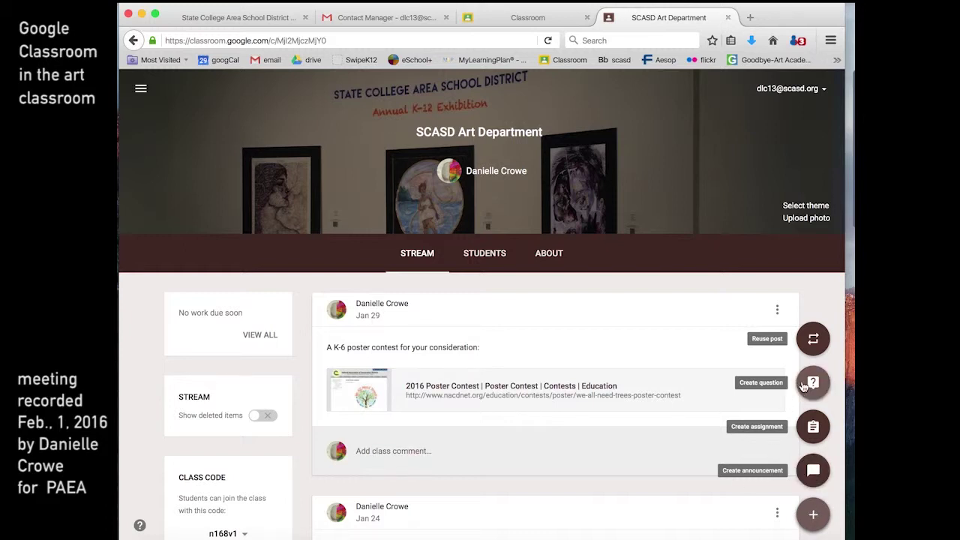
click(813, 470)
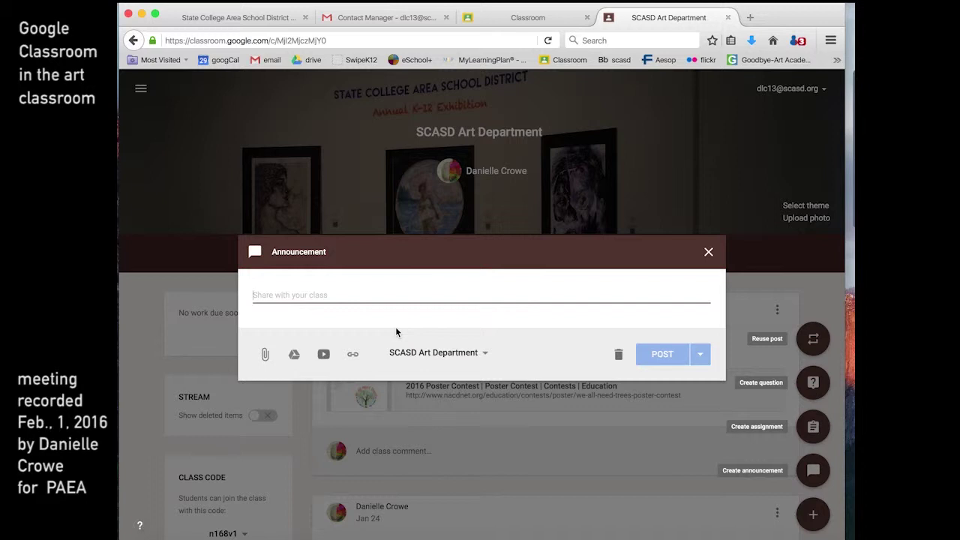
click(708, 254)
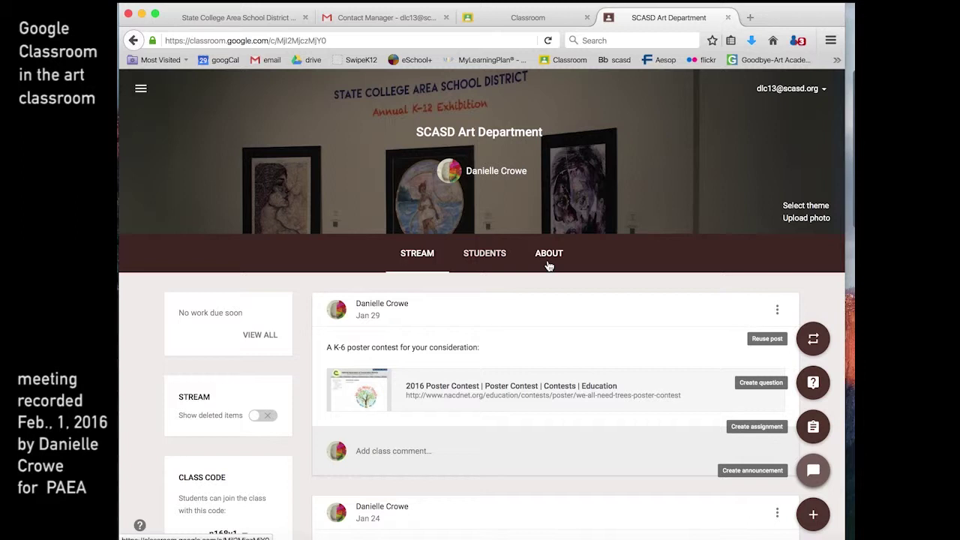
Step: Search the contacts available for student invitations by surname without inviting anyone, and check the class code options
click(493, 258)
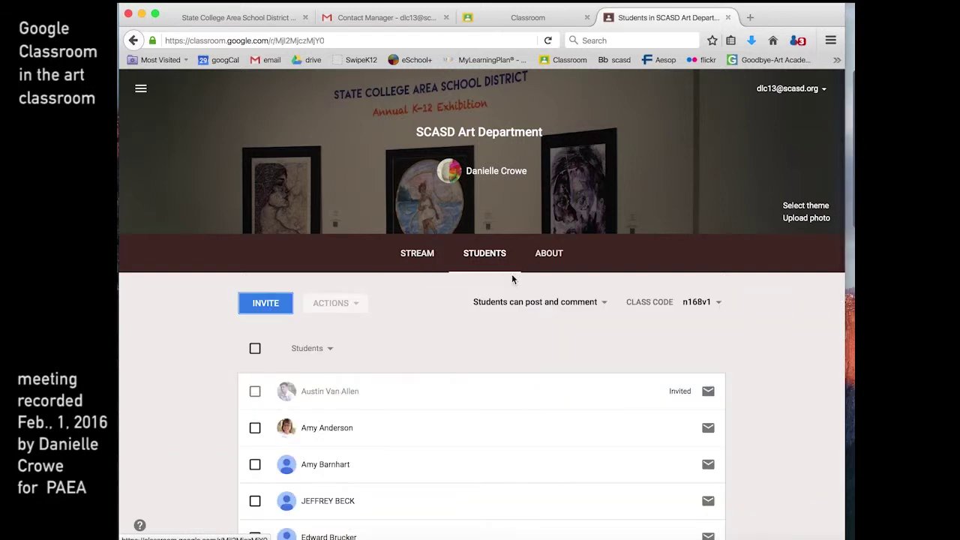
click(254, 306)
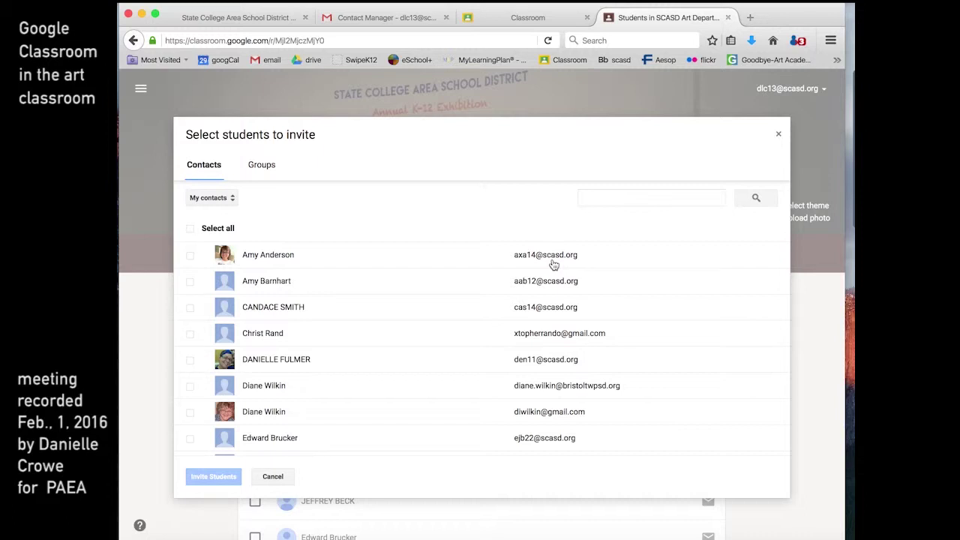
click(609, 198)
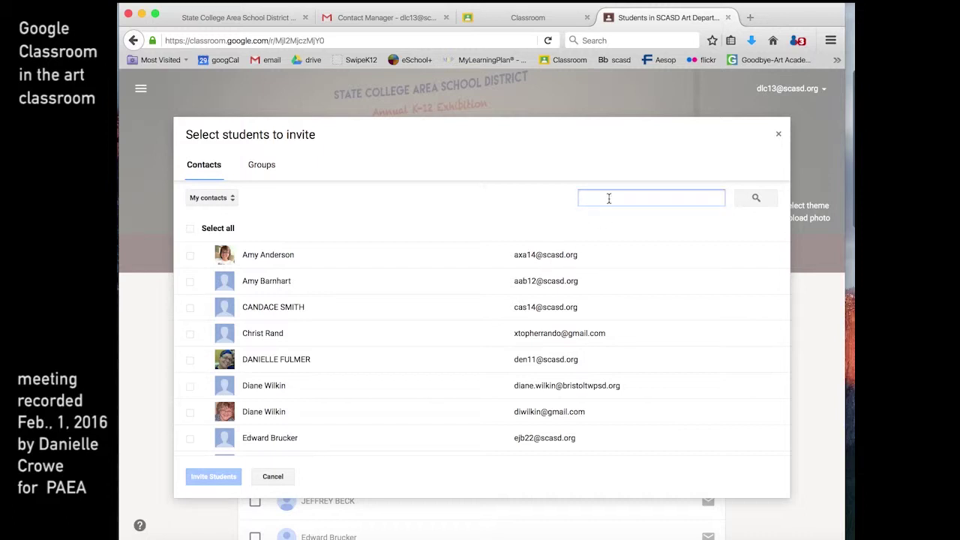
text(en)
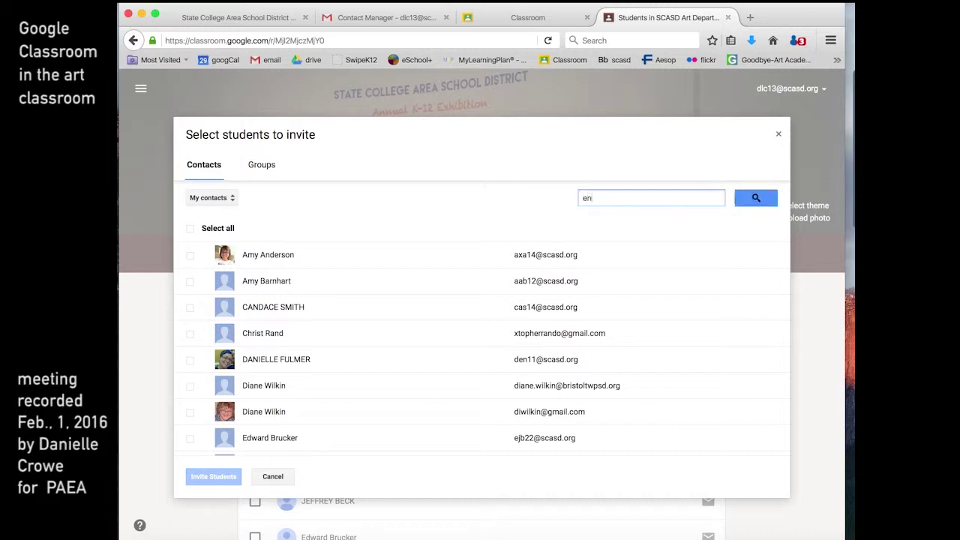
text(gle)
click(756, 198)
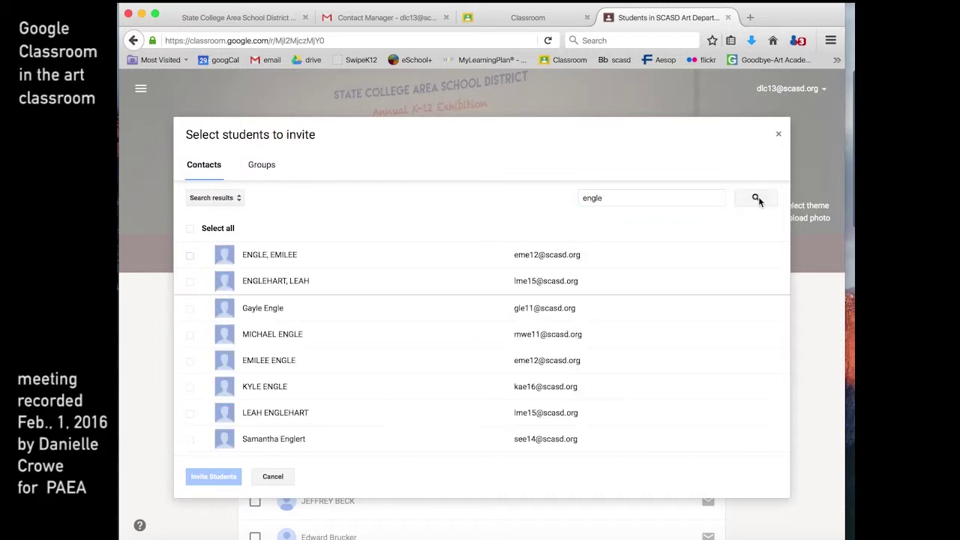
click(777, 137)
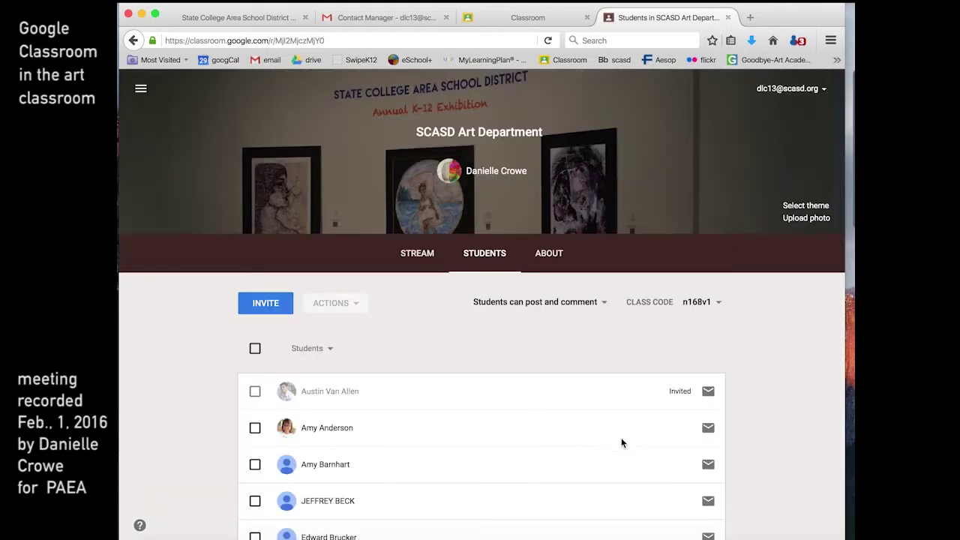
click(718, 304)
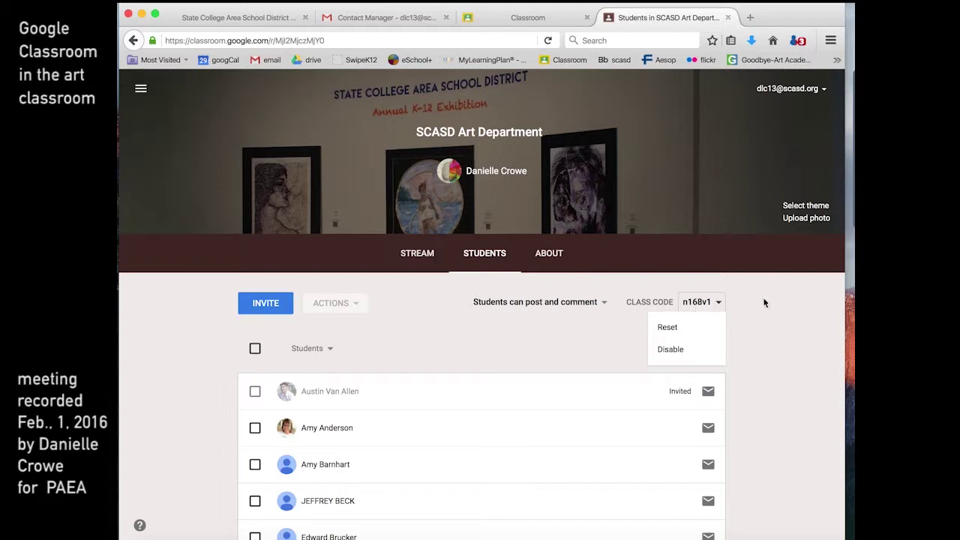
click(778, 330)
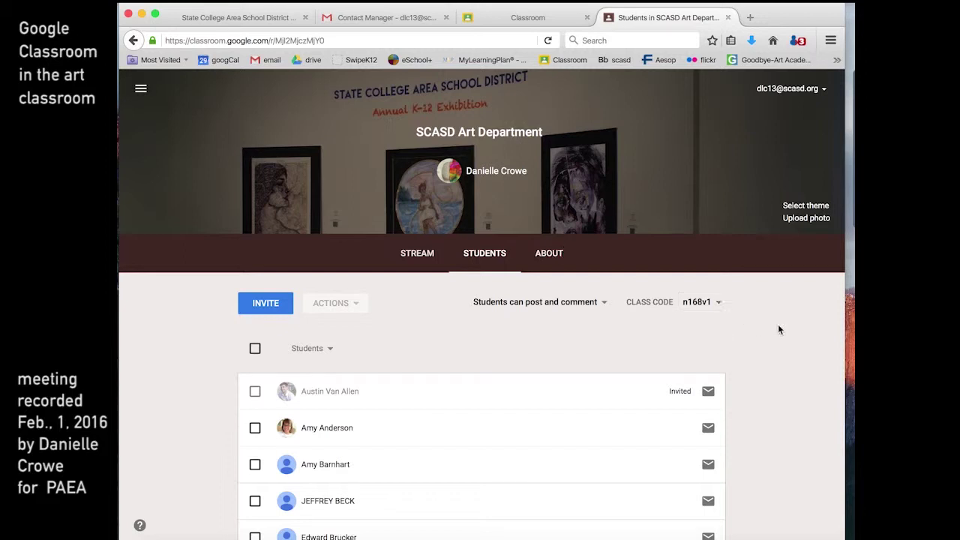
Step: Review the class's About information, from the department welcome text to the Running Schedule/Agenda/Minutes document
click(555, 264)
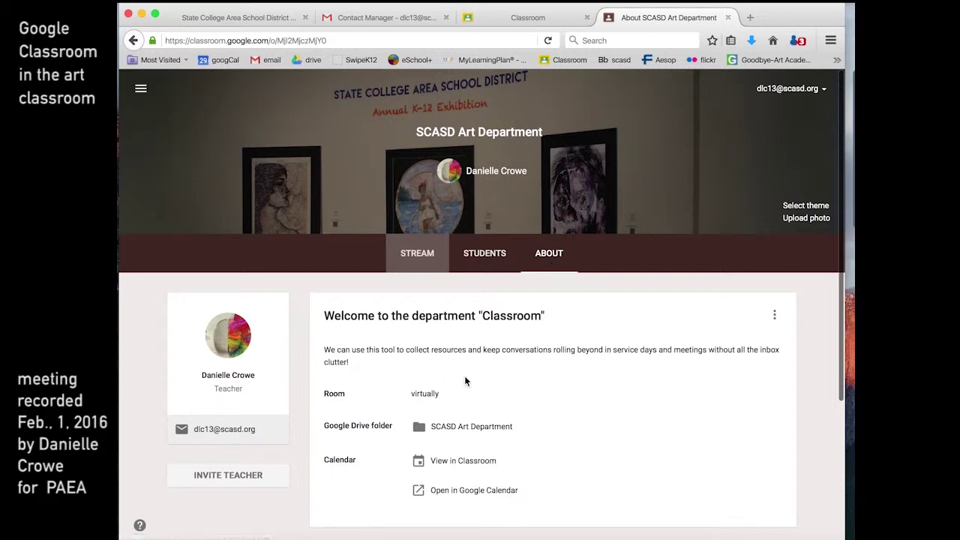
scroll(568, 434, down, 3)
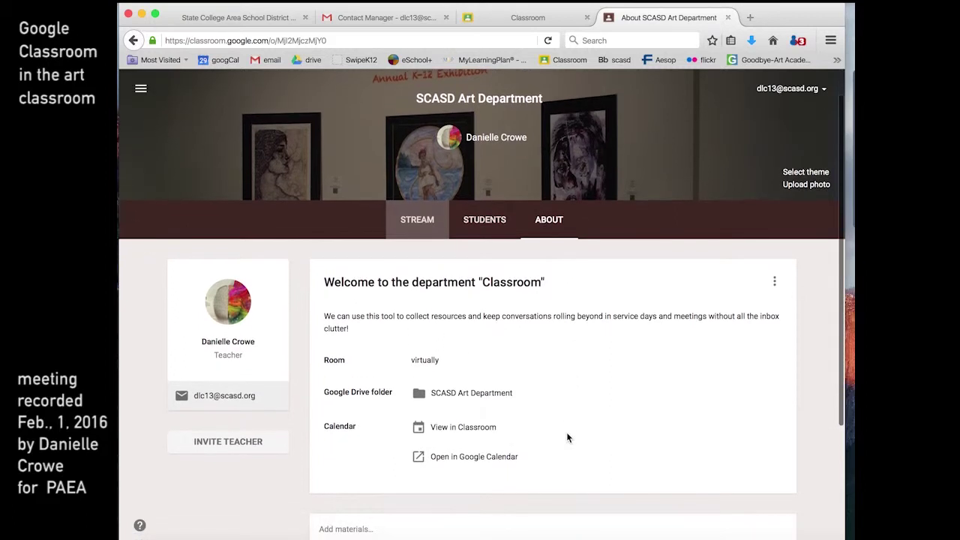
scroll(566, 432, down, 3)
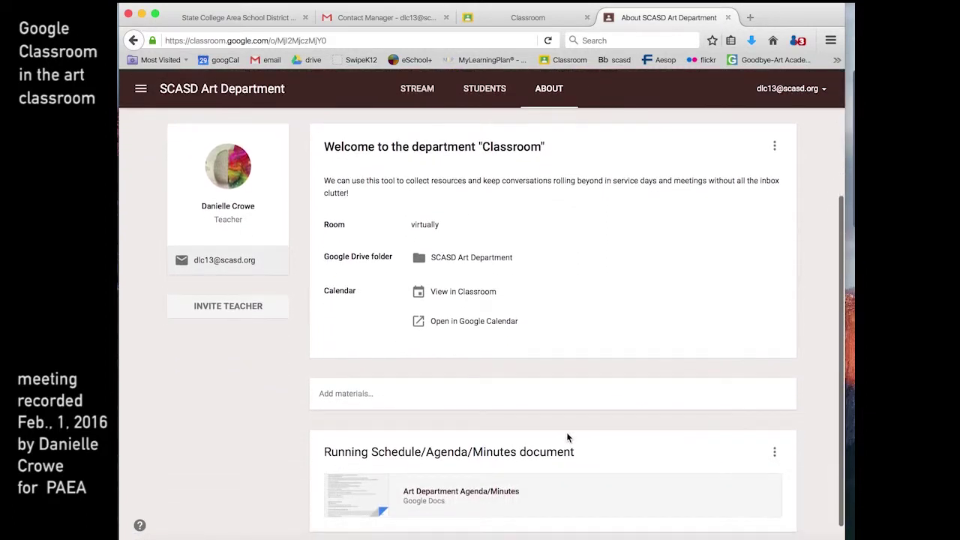
scroll(566, 432, down, 1)
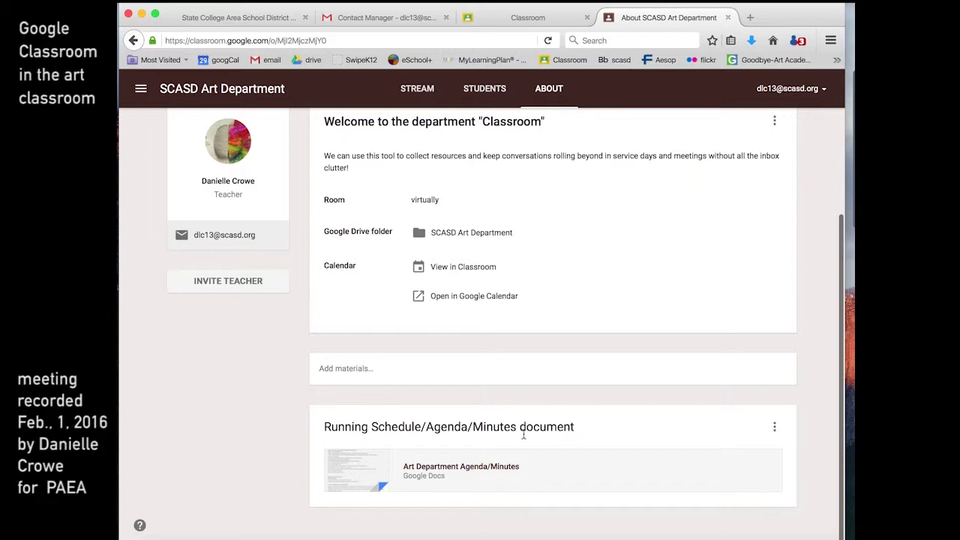
Step: Open the Art Department Agenda/Minutes document and look through it from the 2015-16 meeting schedule back to the March 2015 minutes
click(432, 468)
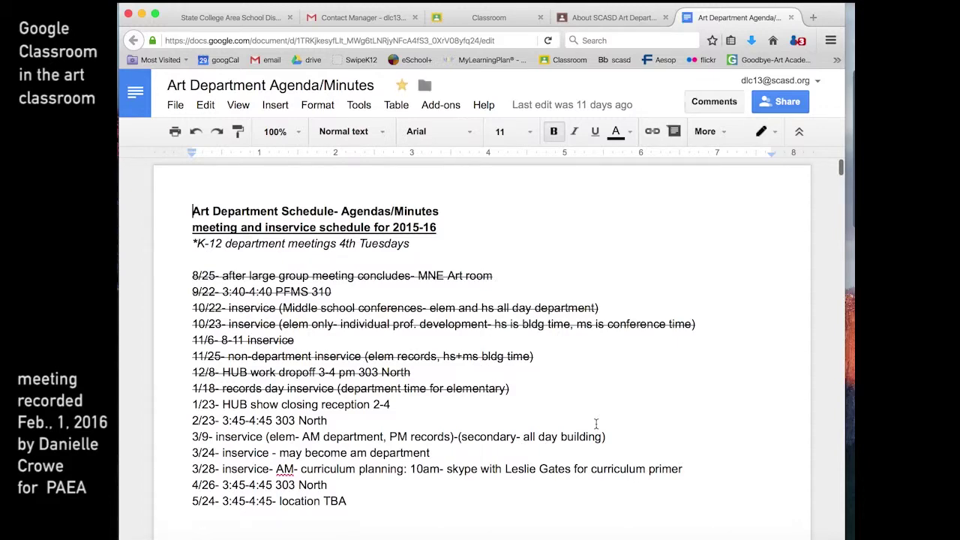
scroll(596, 425, down, 2)
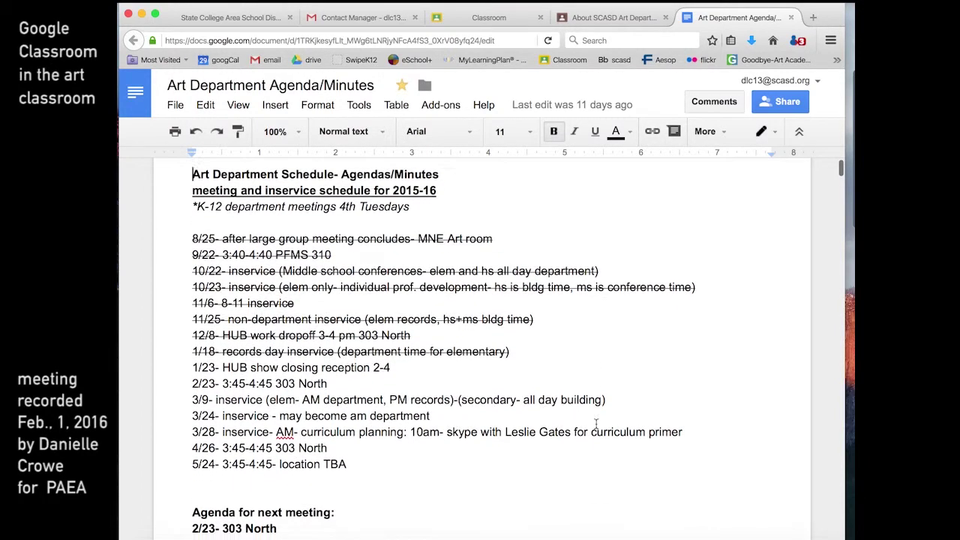
scroll(457, 442, down, 10)
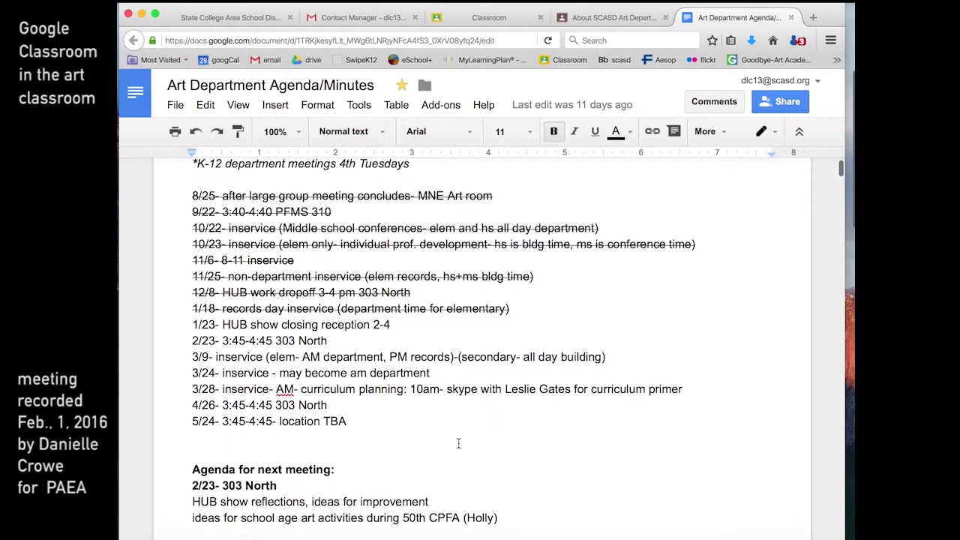
scroll(458, 442, down, 20)
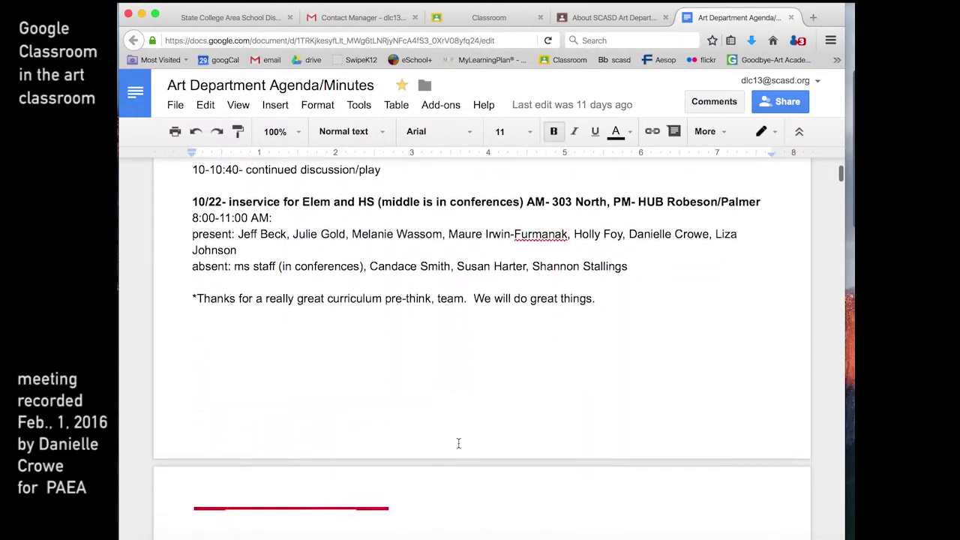
scroll(458, 443, down, 20)
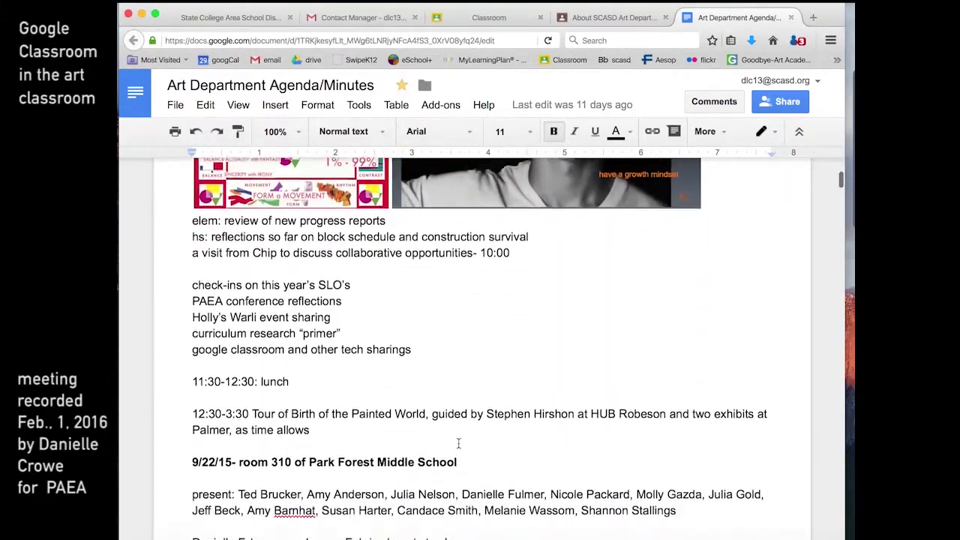
scroll(458, 444, down, 20)
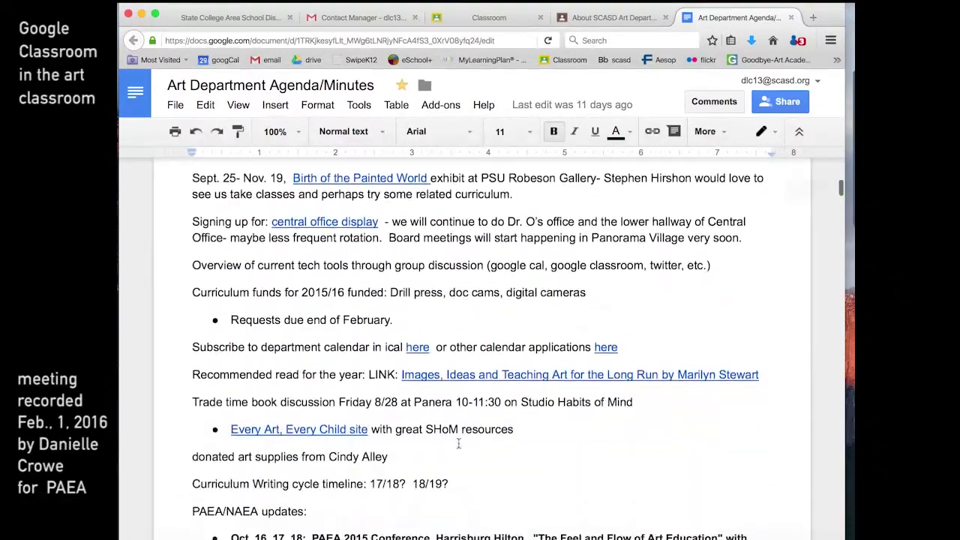
scroll(458, 444, down, 20)
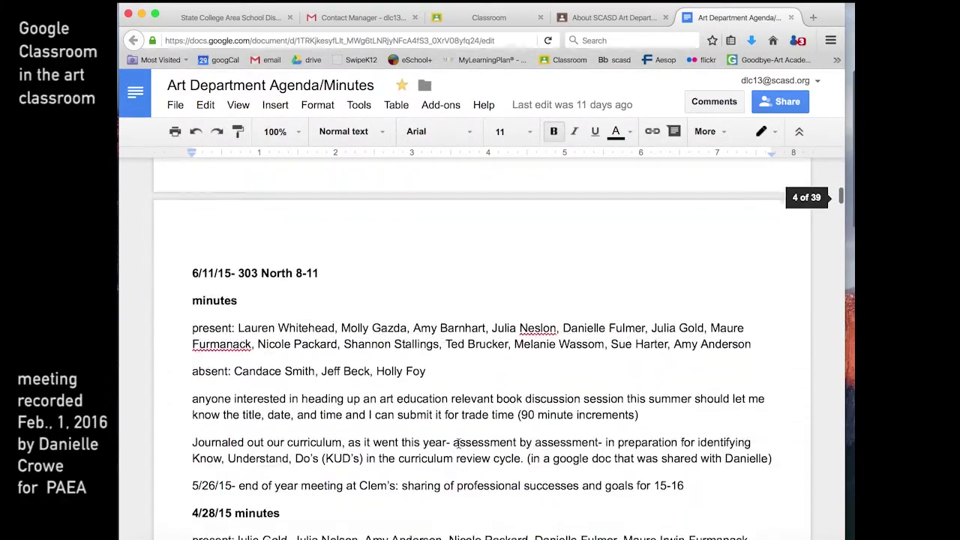
scroll(458, 443, down, 10)
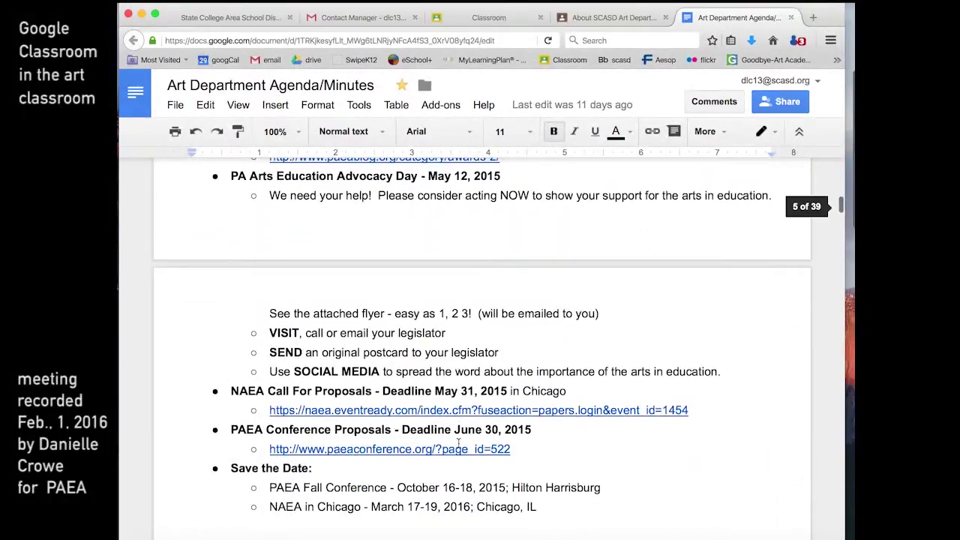
scroll(459, 443, down, 8)
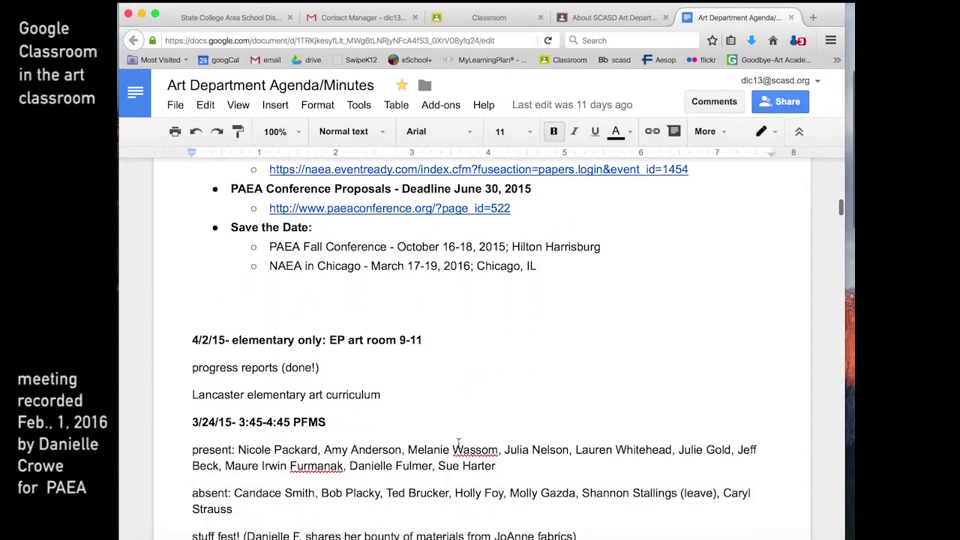
scroll(458, 443, down, 15)
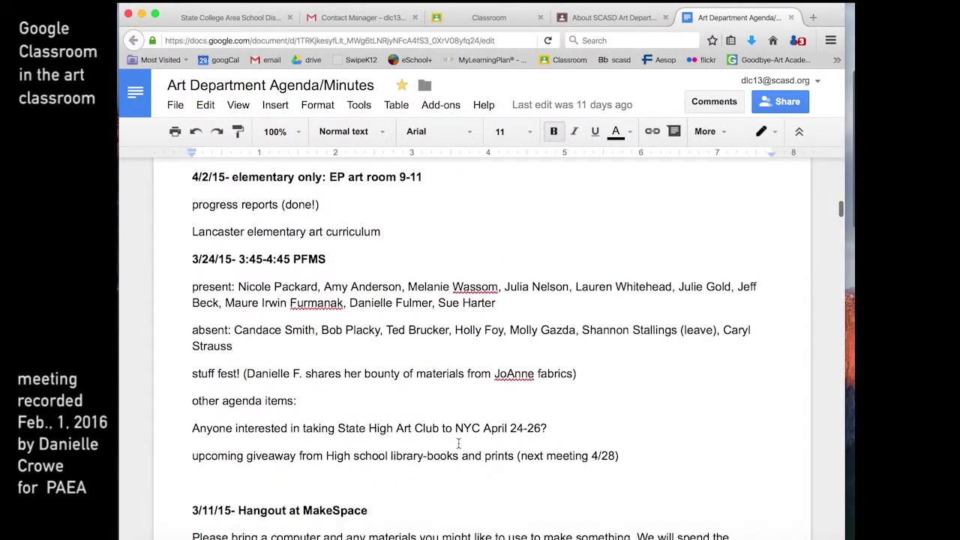
Step: Look through the older minutes back to the 9/23/14 meeting, and close the document and the SCASD Art Department page
scroll(458, 443, down, 12)
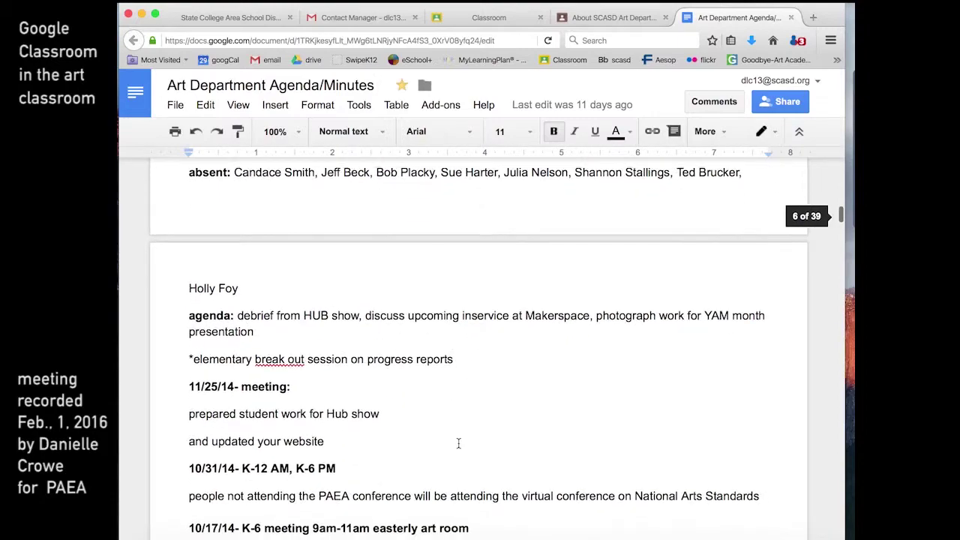
scroll(458, 443, down, 5)
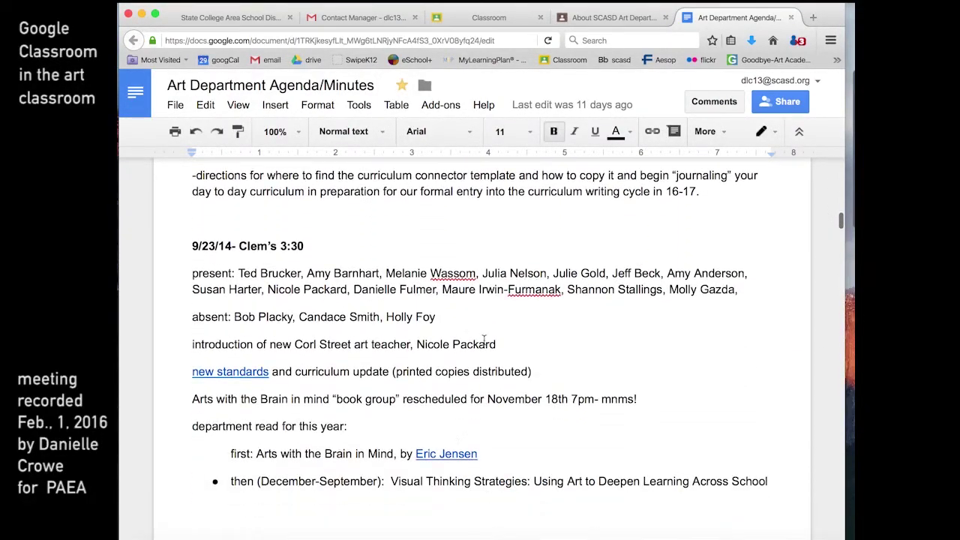
scroll(484, 340, down, 1)
click(791, 17)
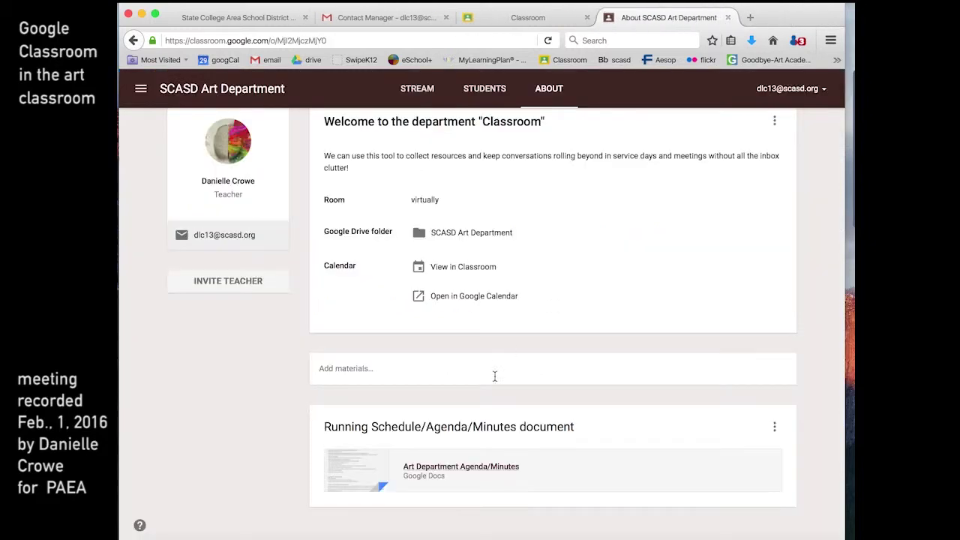
scroll(564, 326, up, 3)
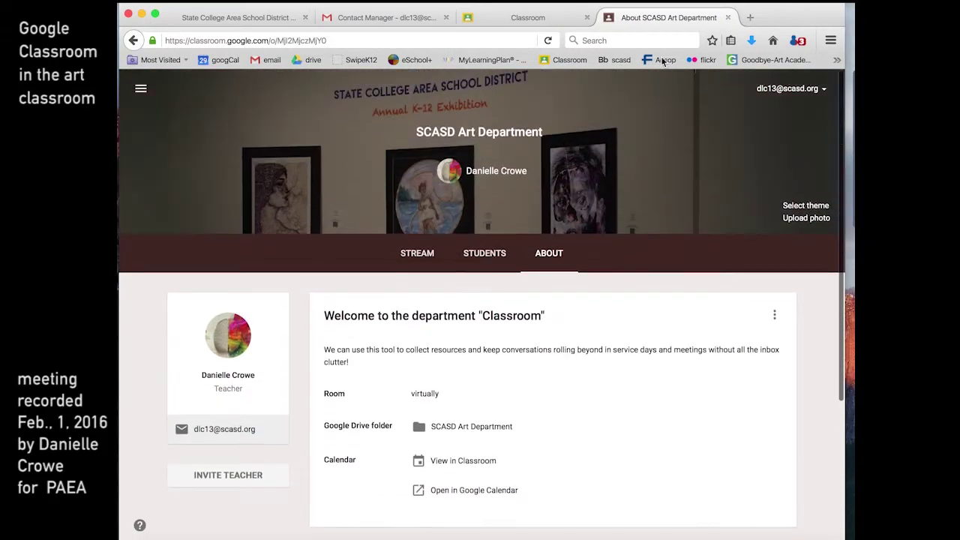
click(727, 18)
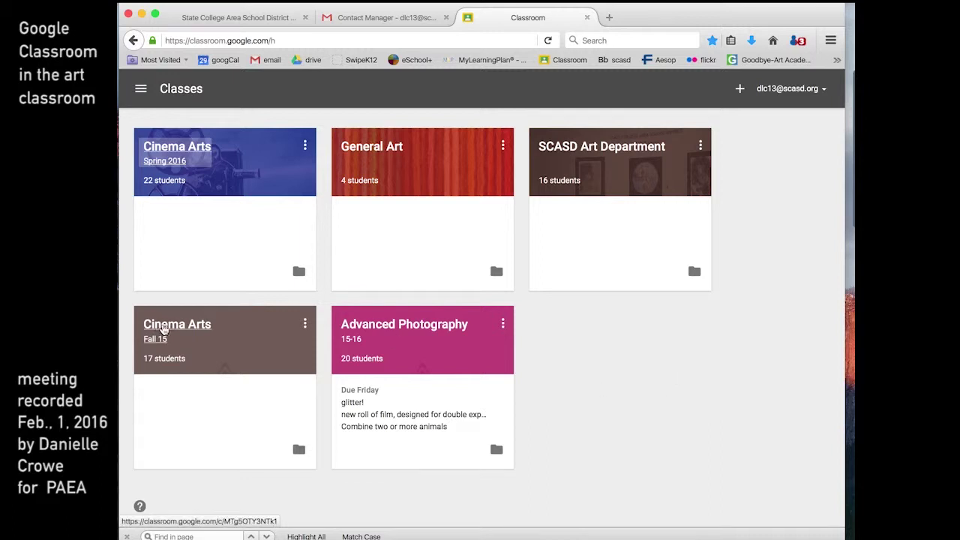
Step: Open the Cinema Arts Fall 15 class and look through its newest stream posts as far as the end-of-class survey
click(154, 328)
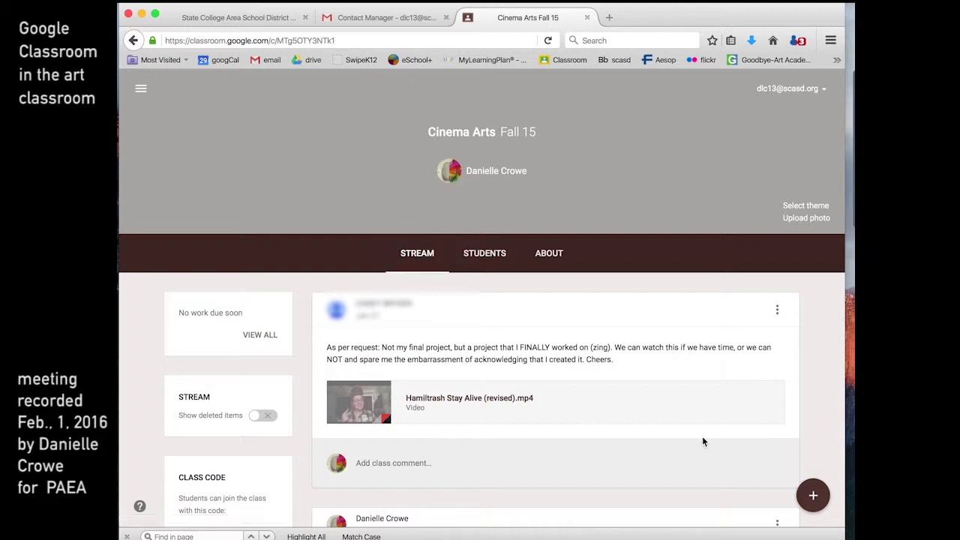
scroll(594, 425, down, 1)
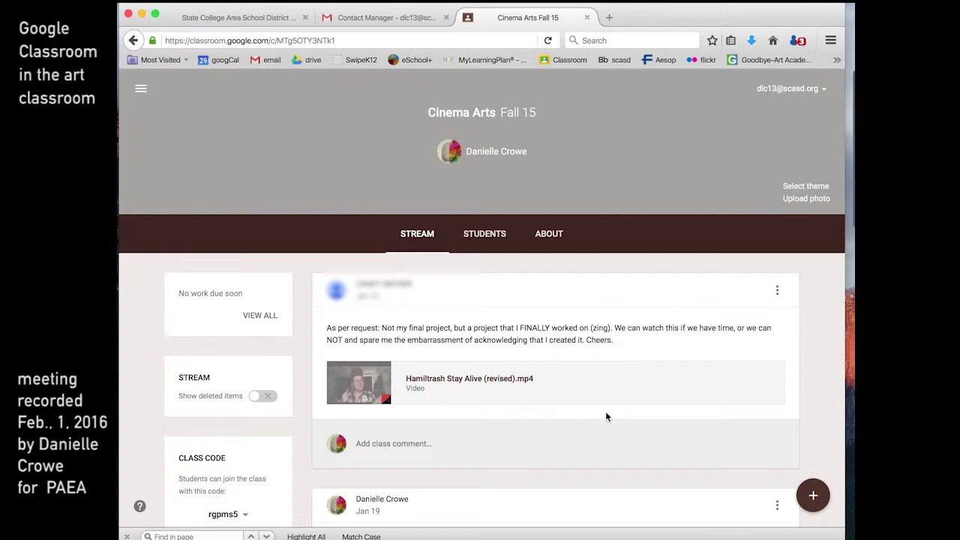
scroll(605, 416, down, 1)
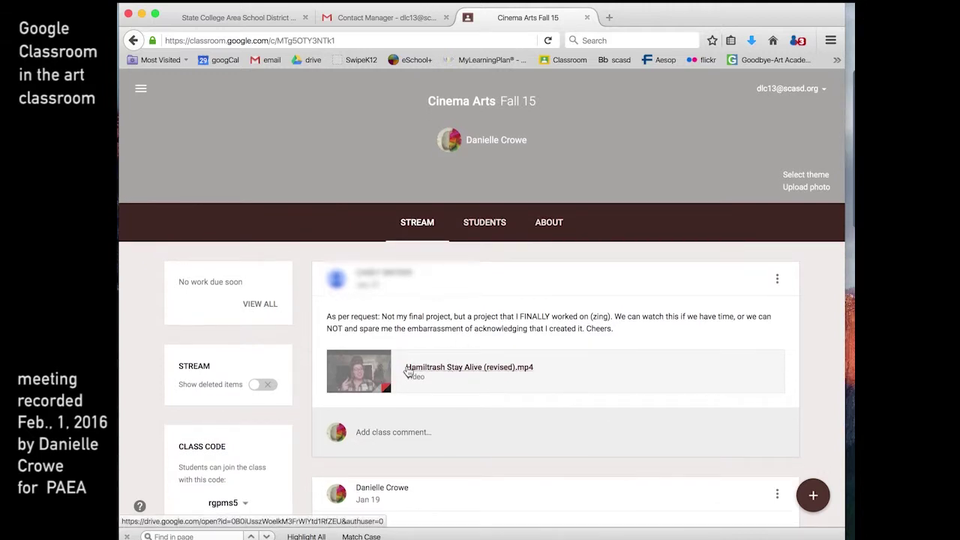
scroll(507, 386, down, 2)
scroll(508, 387, down, 3)
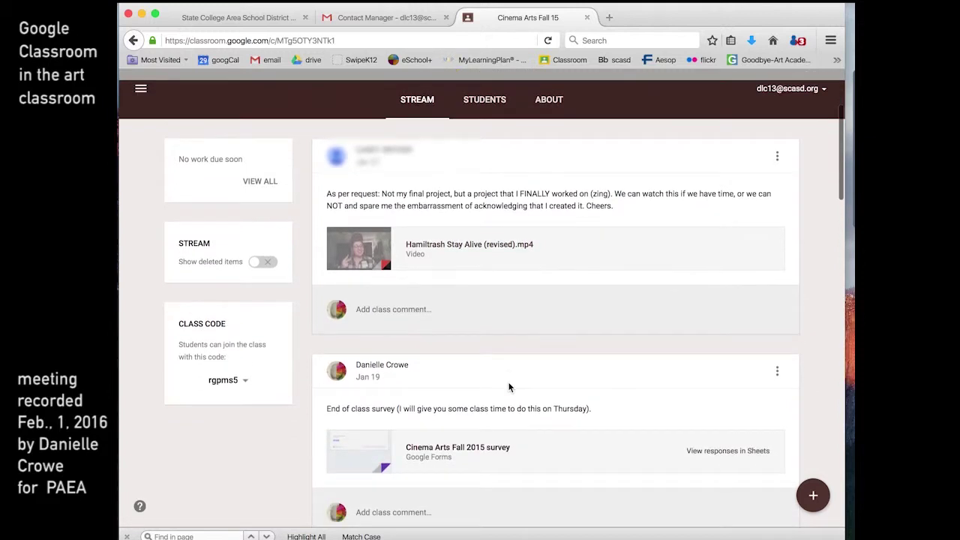
scroll(509, 387, down, 2)
scroll(480, 342, down, 3)
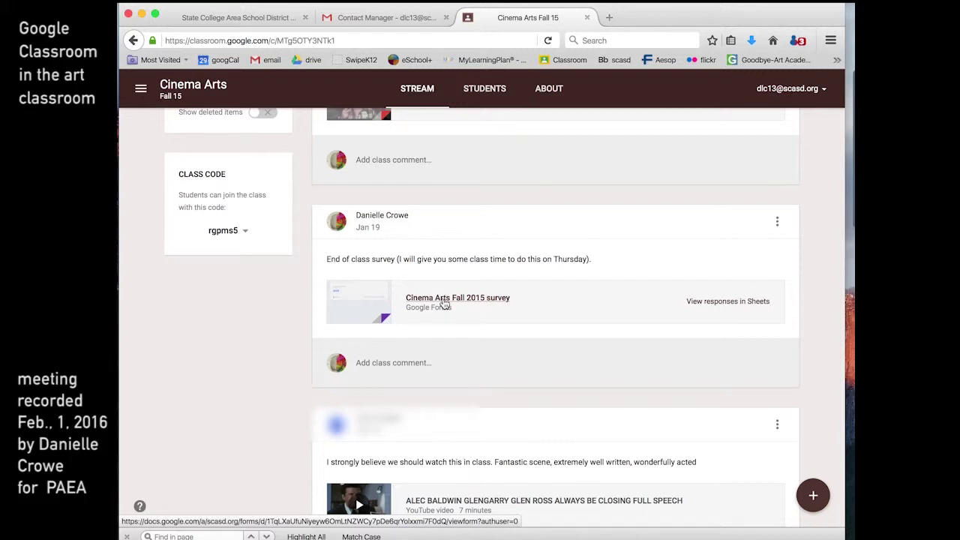
Step: Open the Cinema Arts Fall 2015 survey, review its questions from start to end, and close it without answering
click(444, 300)
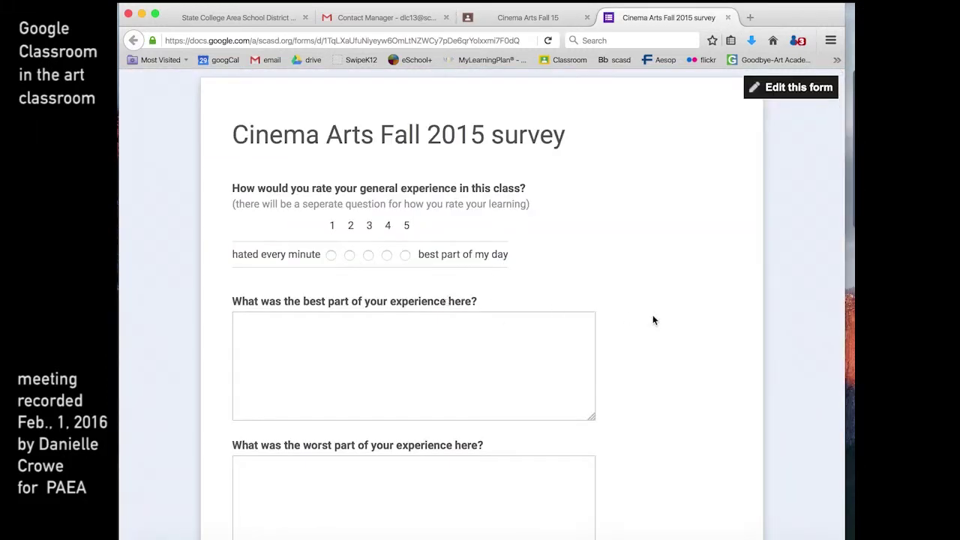
scroll(632, 361, down, 5)
scroll(632, 366, down, 3)
scroll(633, 365, down, 3)
scroll(633, 366, down, 3)
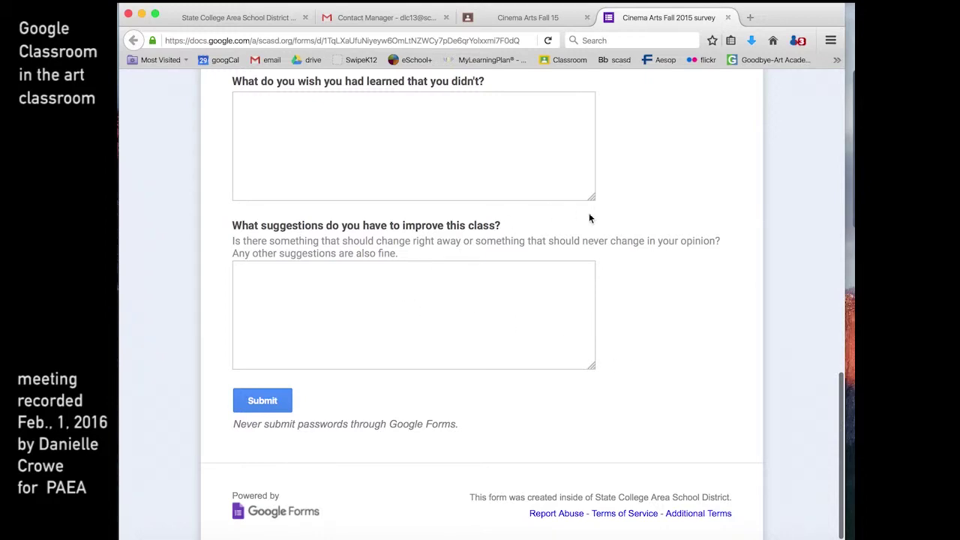
scroll(622, 264, up, 3)
scroll(621, 258, up, 10)
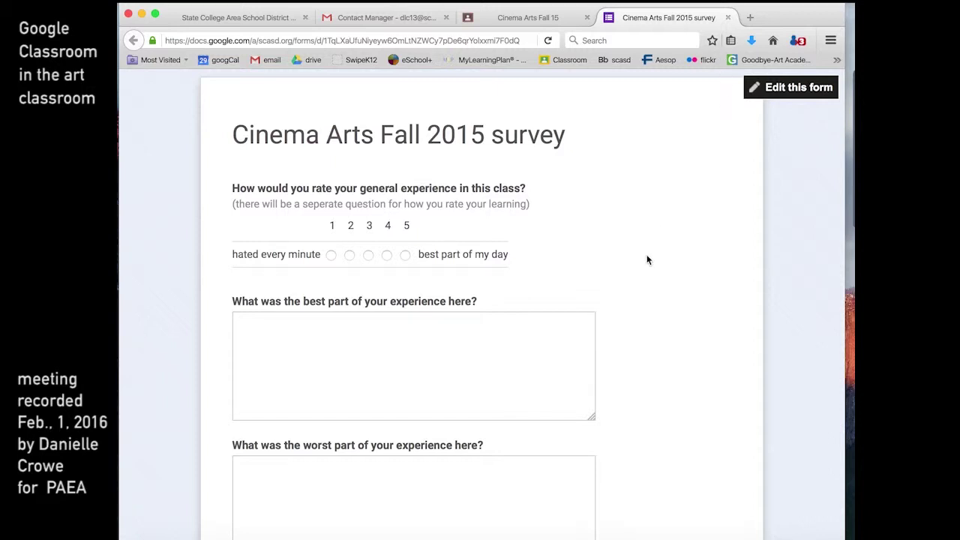
scroll(648, 260, down, 2)
scroll(648, 260, up, 2)
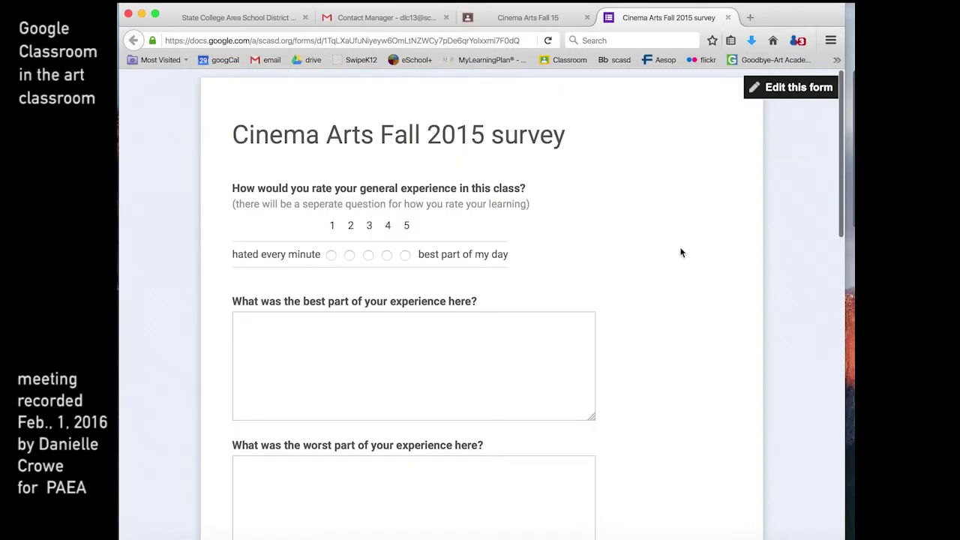
click(727, 17)
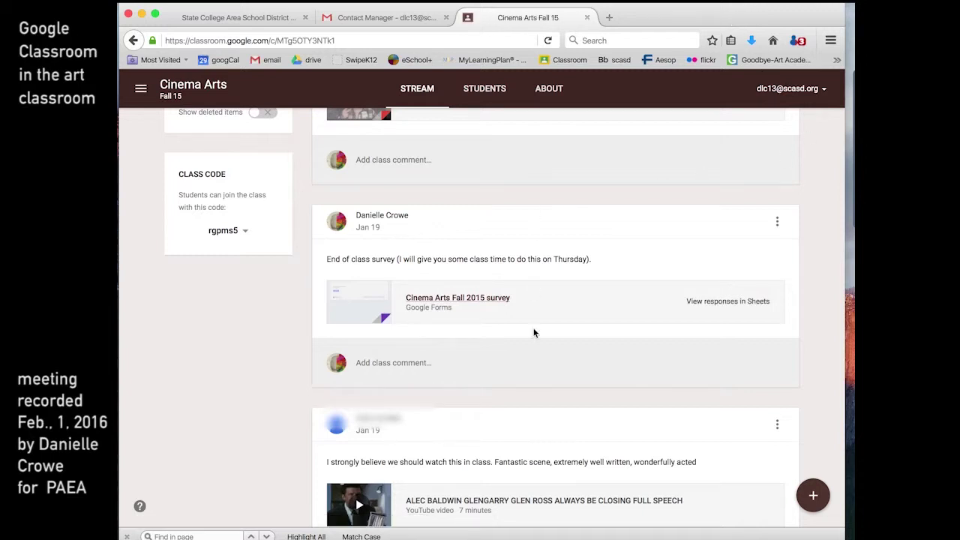
Step: Look through the video and link posts shared in the Cinema Arts stream back to the December Review assignment
scroll(500, 360, down, 2)
scroll(500, 360, down, 5)
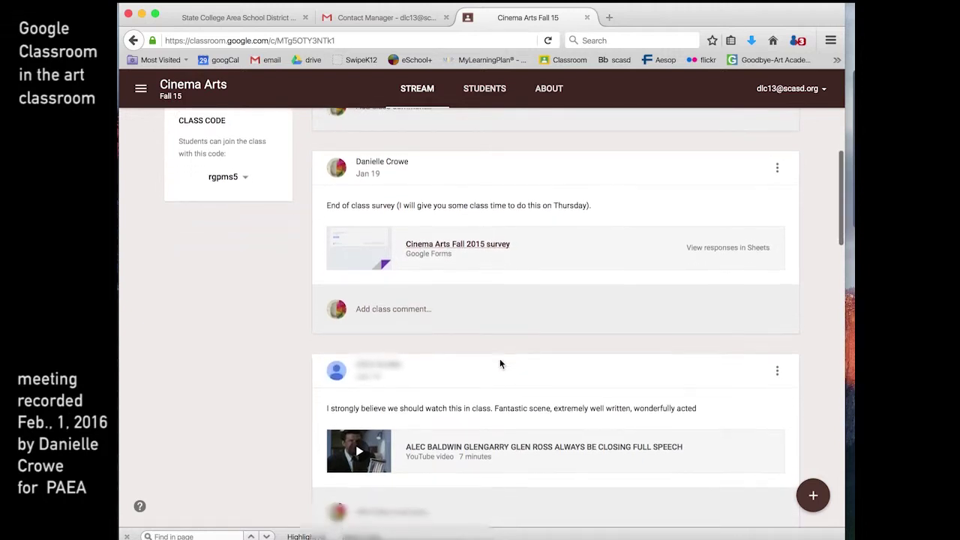
scroll(499, 359, down, 6)
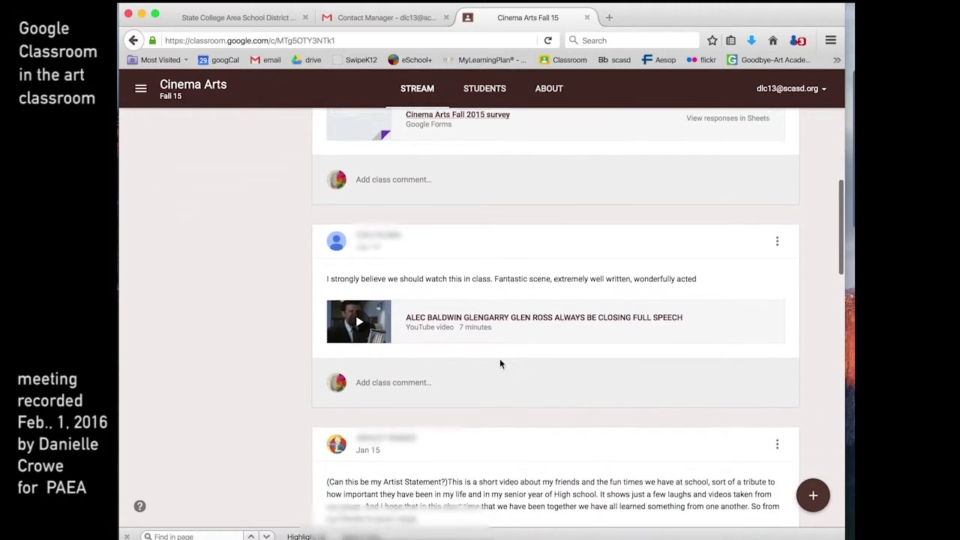
scroll(270, 474, down, 4)
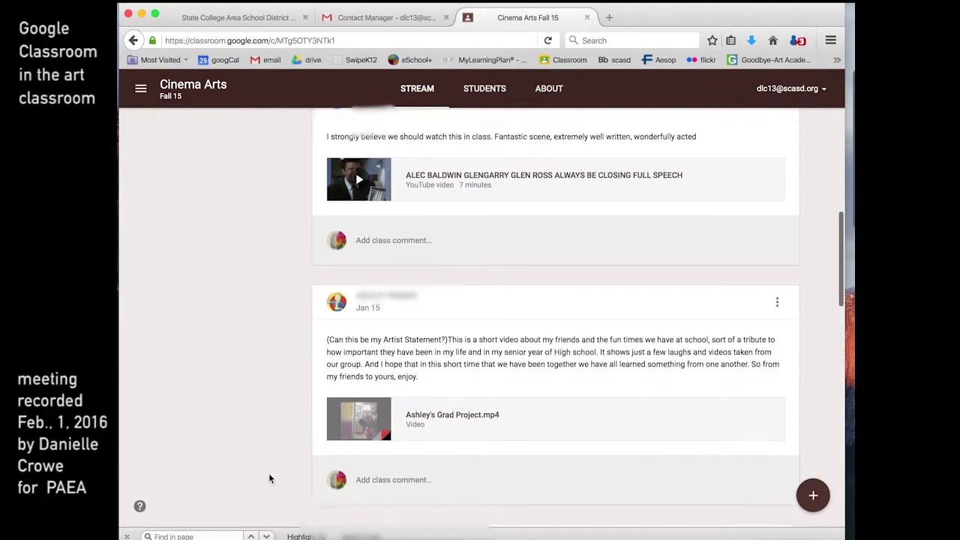
scroll(270, 478, down, 5)
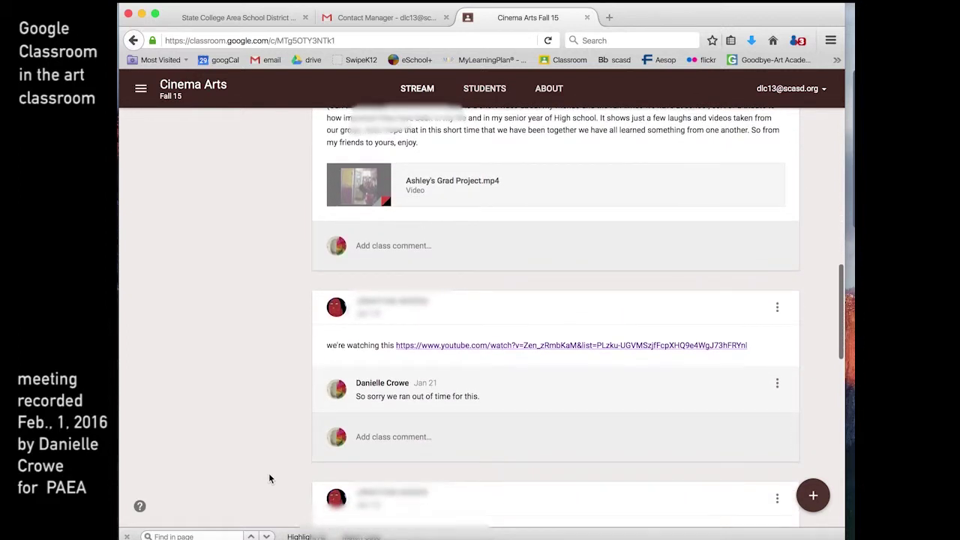
scroll(270, 478, down, 3)
scroll(270, 478, down, 13)
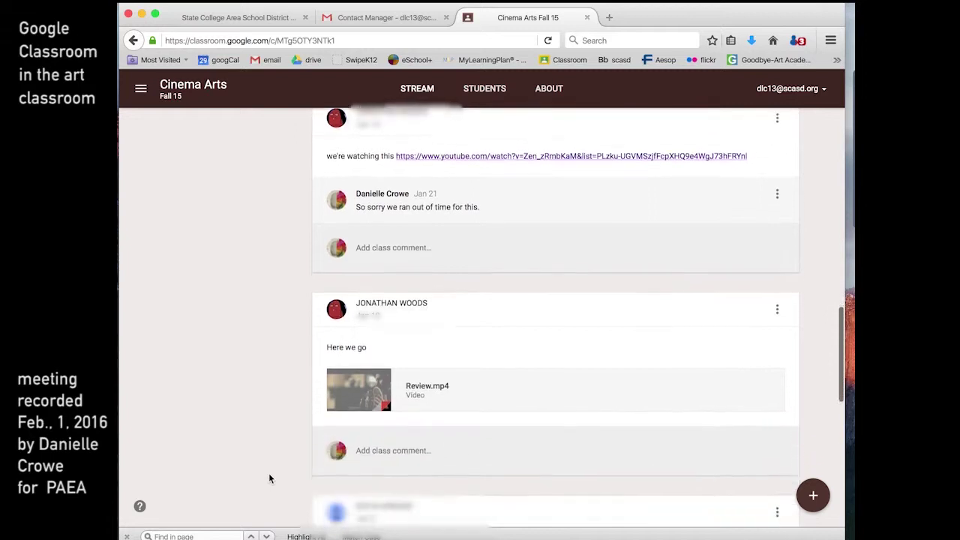
scroll(270, 478, down, 10)
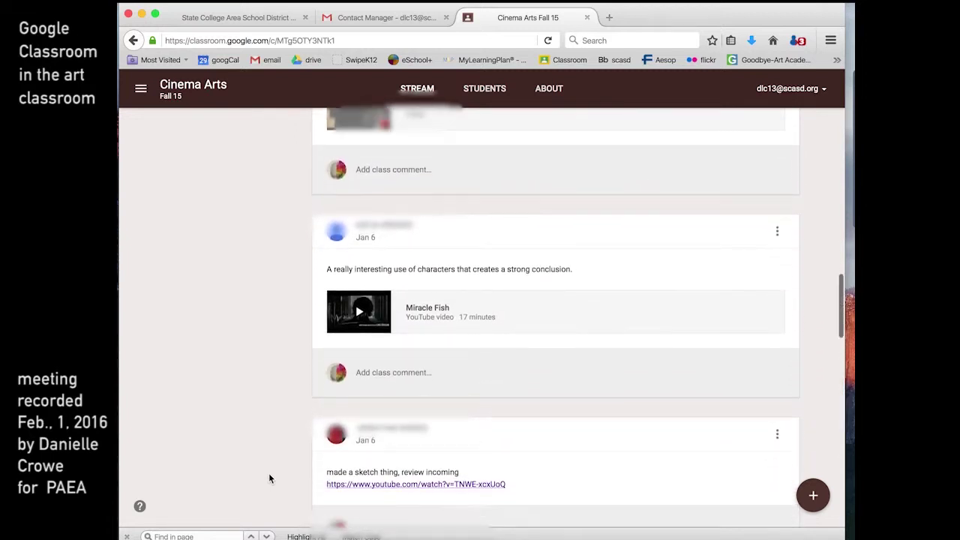
scroll(269, 478, down, 14)
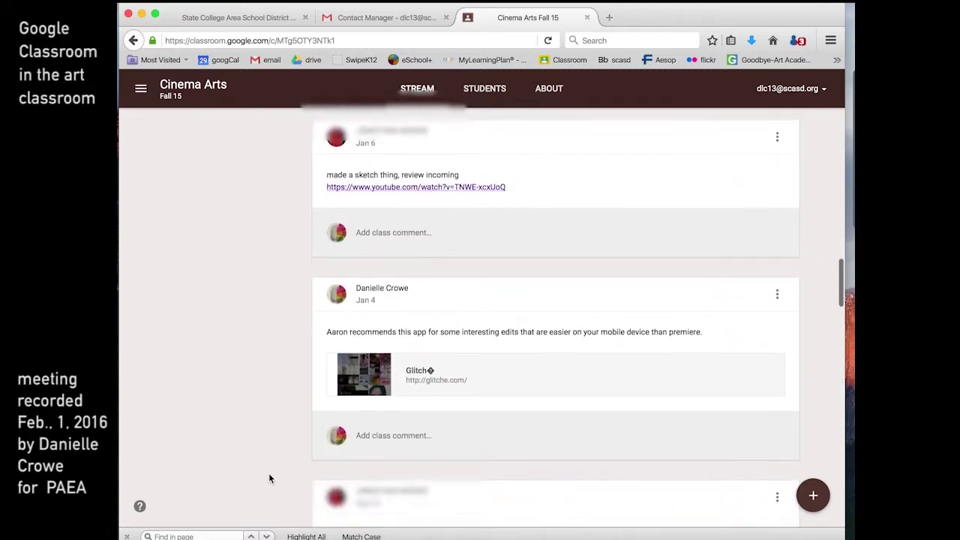
scroll(270, 478, down, 4)
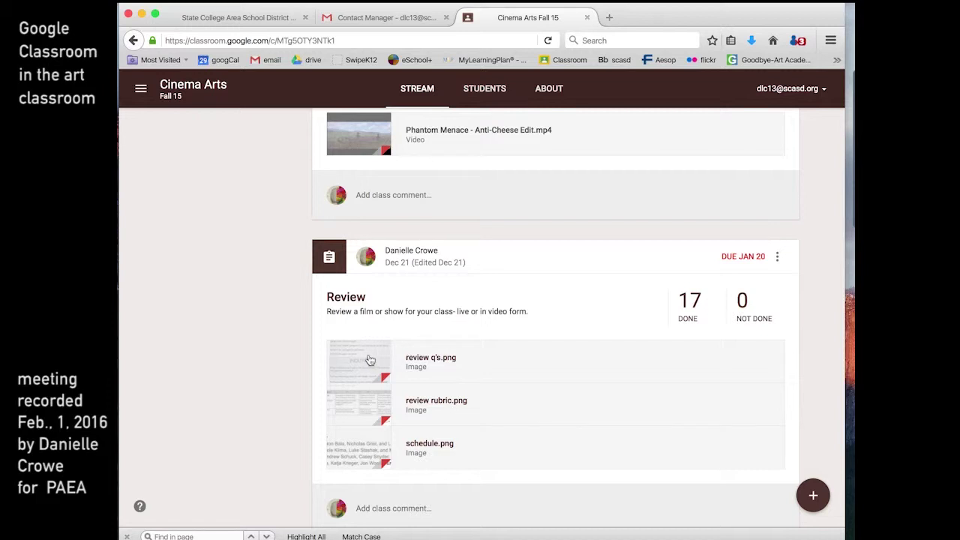
Step: View the options for creating posts and look at a blank assignment form, closing it without assigning anything
click(815, 496)
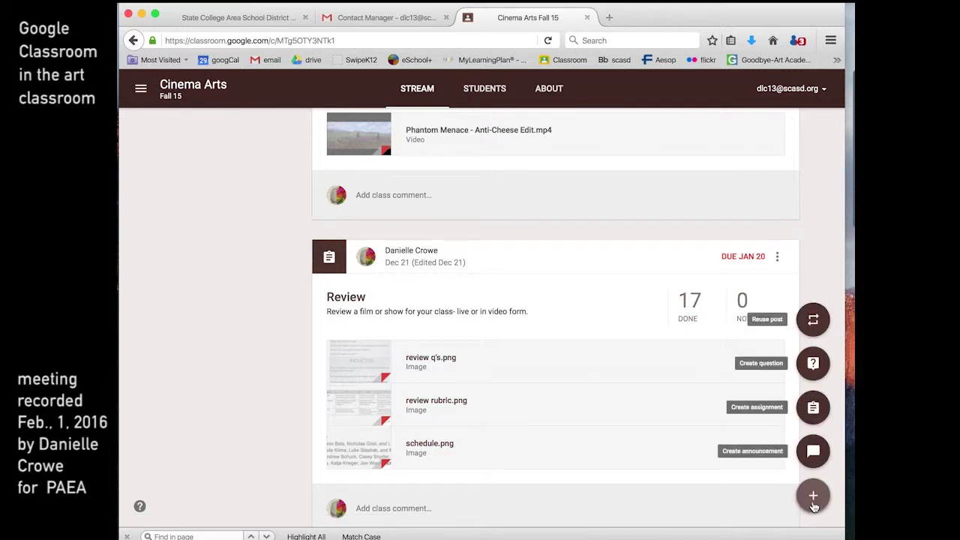
click(813, 407)
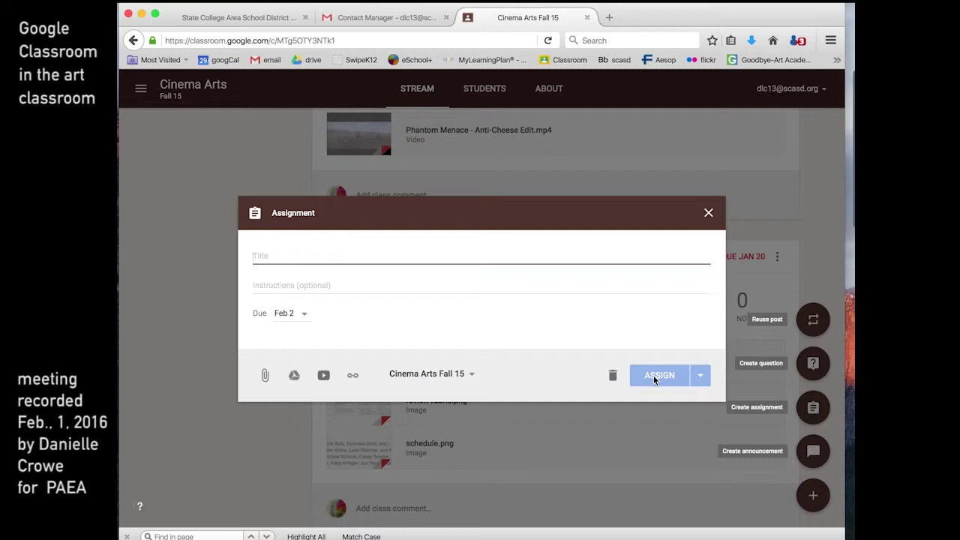
click(708, 214)
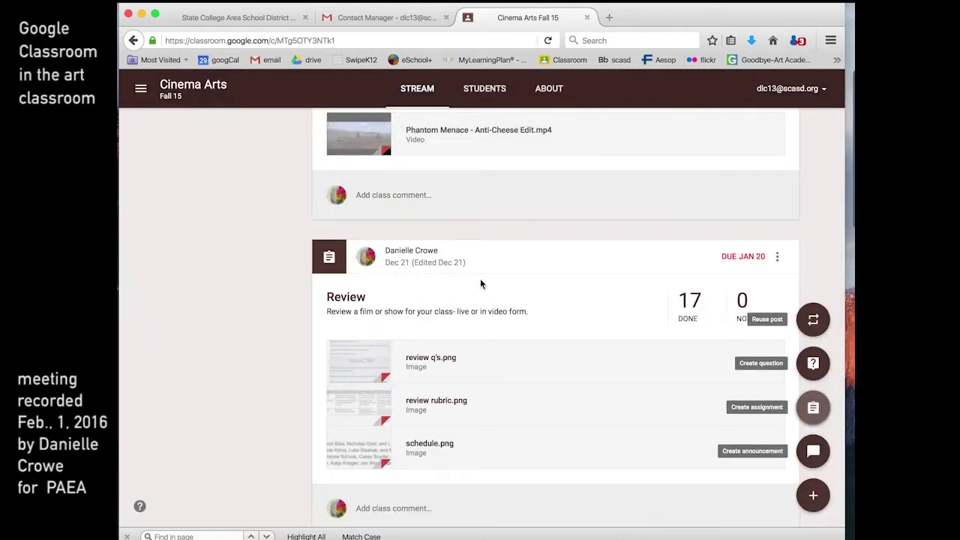
Step: View the student work and grading page of the Review assignment, and return to that assignment in the class stream
click(345, 298)
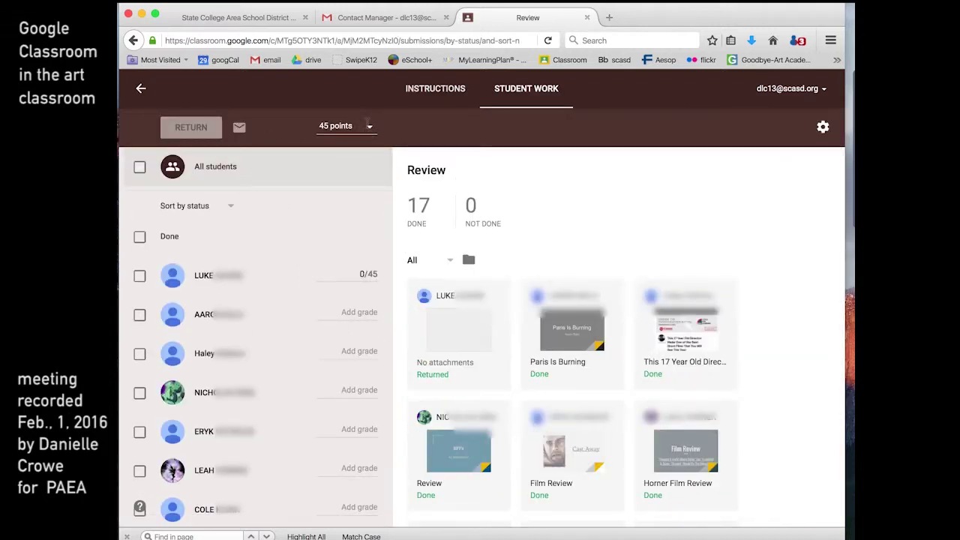
click(142, 90)
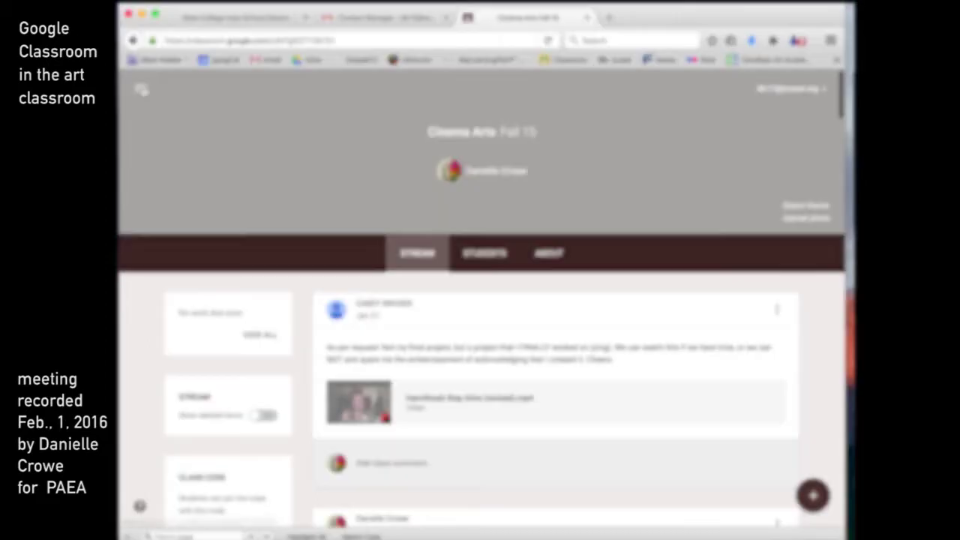
scroll(545, 443, down, 10)
scroll(546, 443, down, 10)
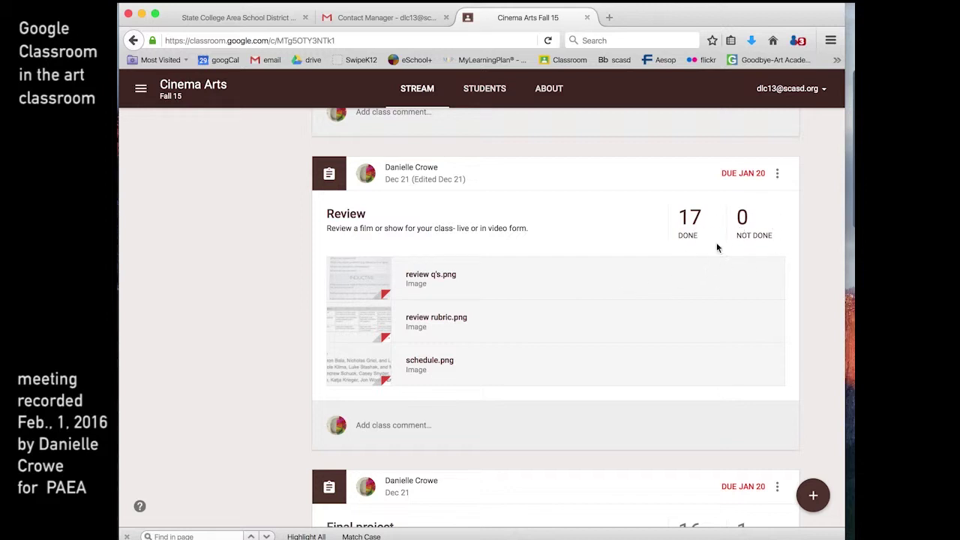
Step: Examine the Review assignment's attachments, the Final project assignment and the question post about Charles Foster Kane in the stream
scroll(582, 352, down, 1)
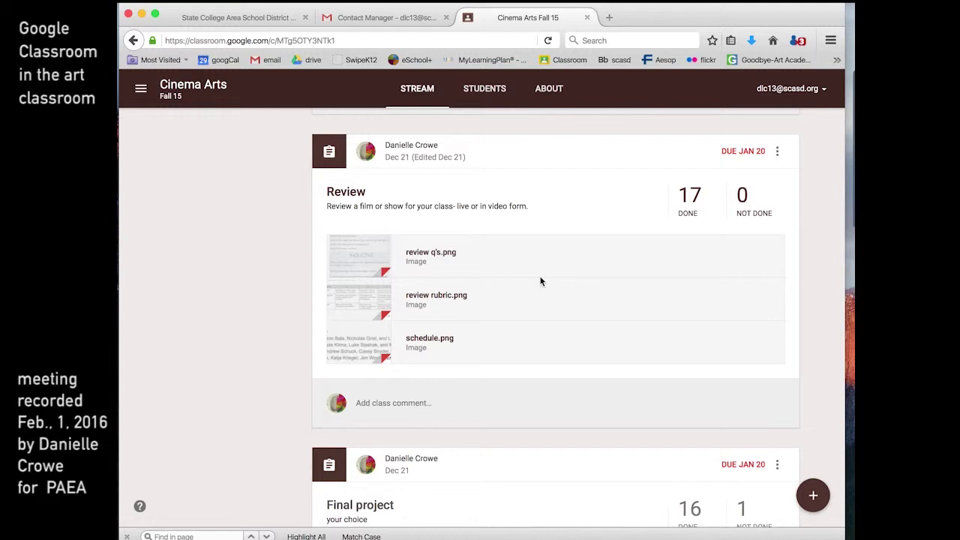
scroll(596, 355, down, 1)
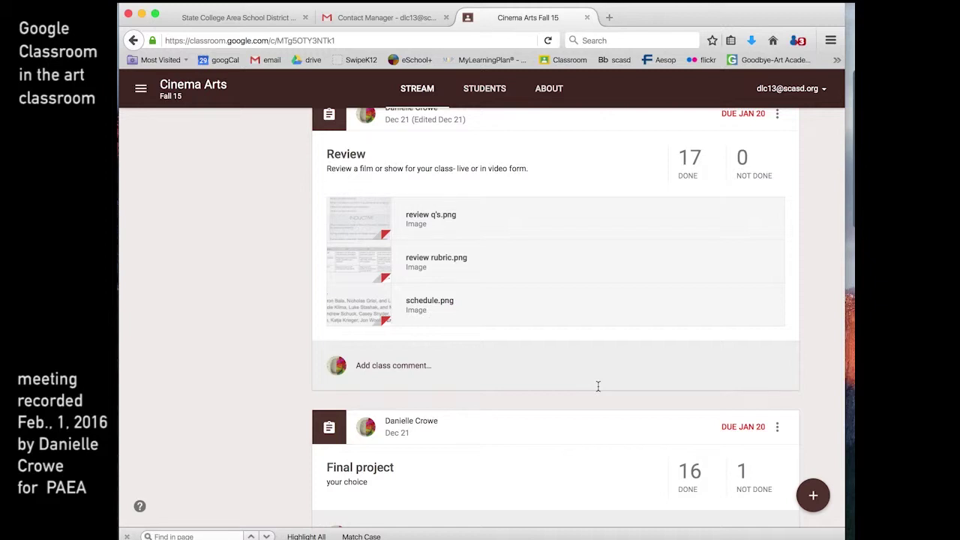
scroll(616, 384, down, 5)
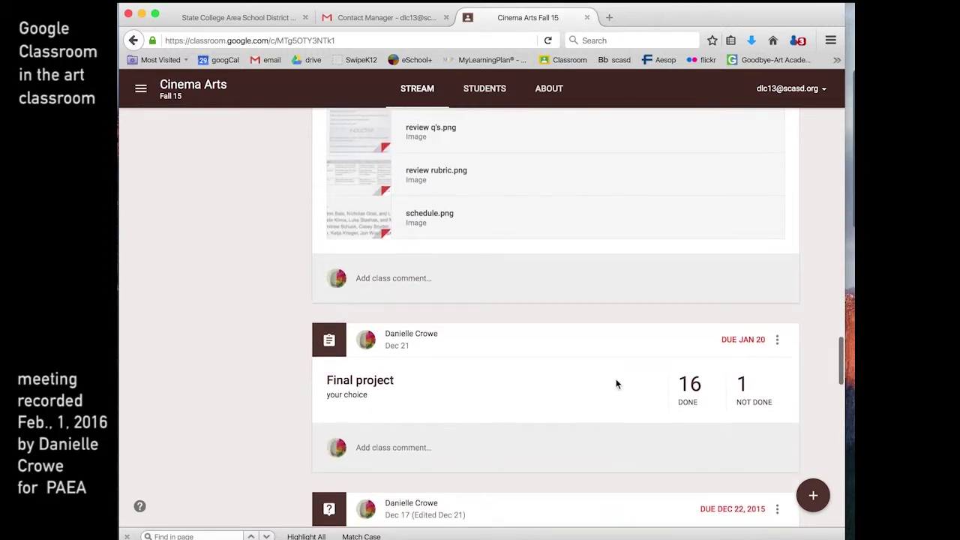
scroll(616, 385, down, 2)
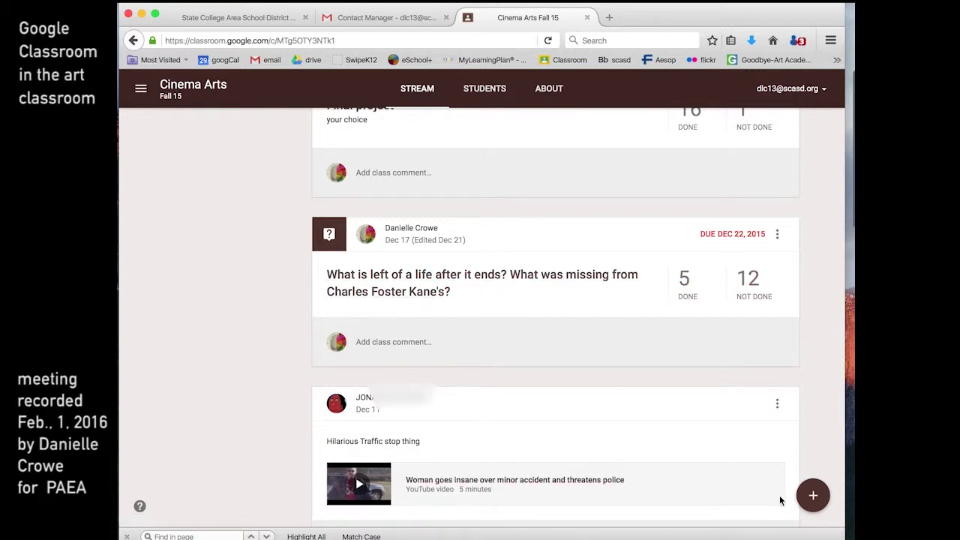
Step: Check the post creation options without creating anything, and continue to the student video posts below the Charles Foster Kane question
click(815, 497)
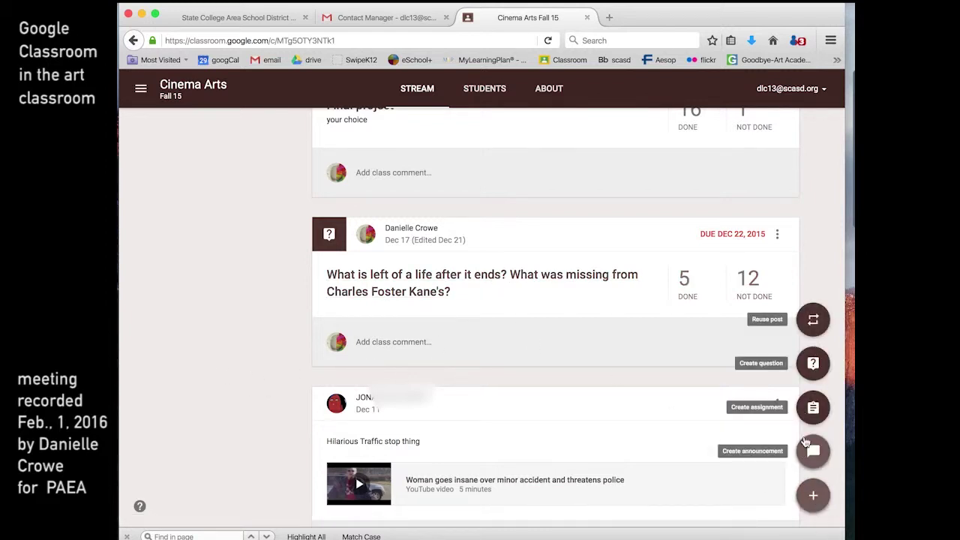
click(623, 343)
scroll(272, 488, down, 3)
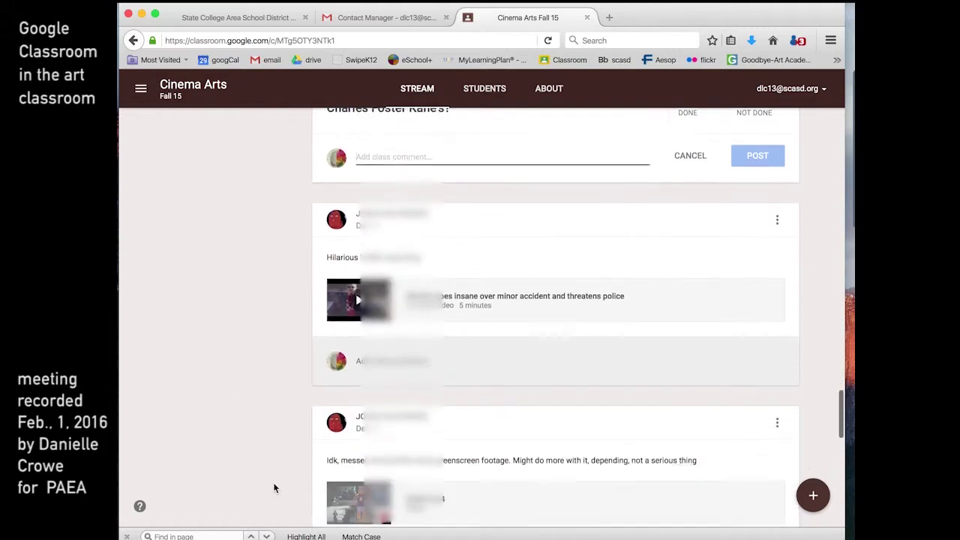
Step: View the student answers to the Charles Foster Kane question and return to the class stream
scroll(273, 482, up, 2)
click(525, 246)
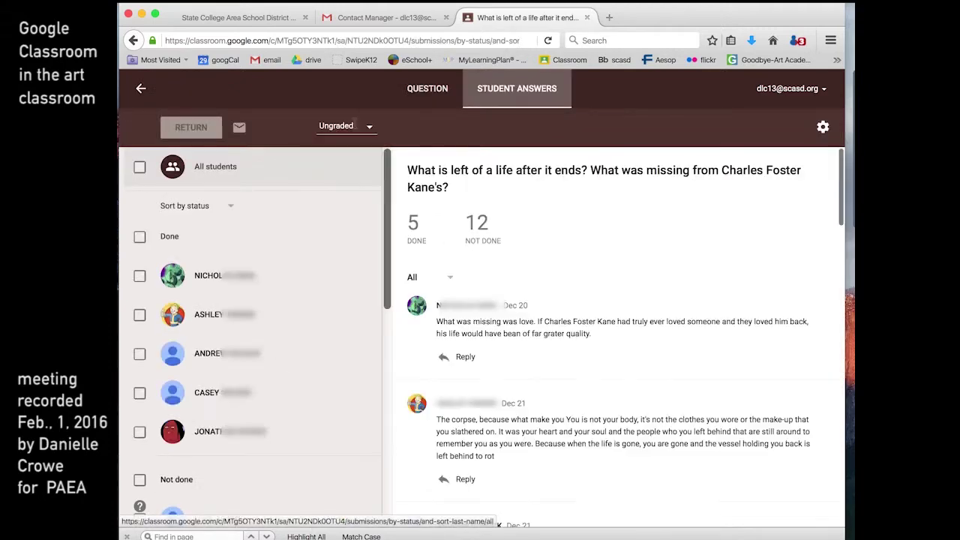
click(140, 88)
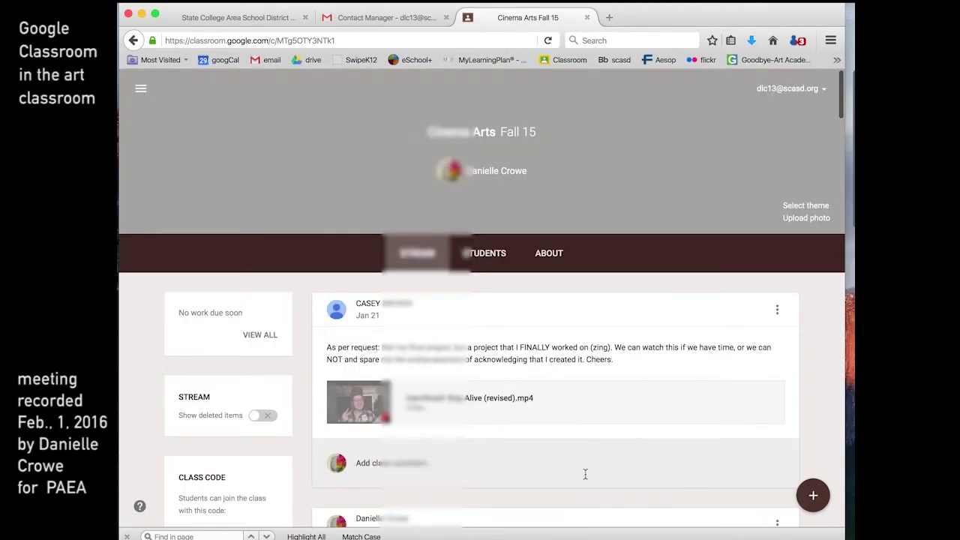
Step: Look through the student video posts in the stream down to the Film Studies Timeline presentations assignment
scroll(585, 469, down, 10)
scroll(585, 467, down, 10)
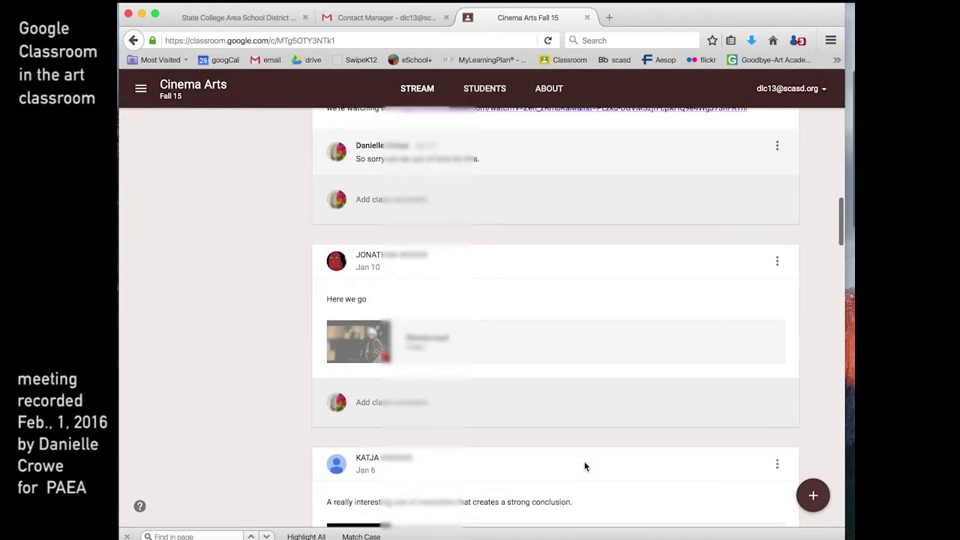
scroll(585, 463, down, 12)
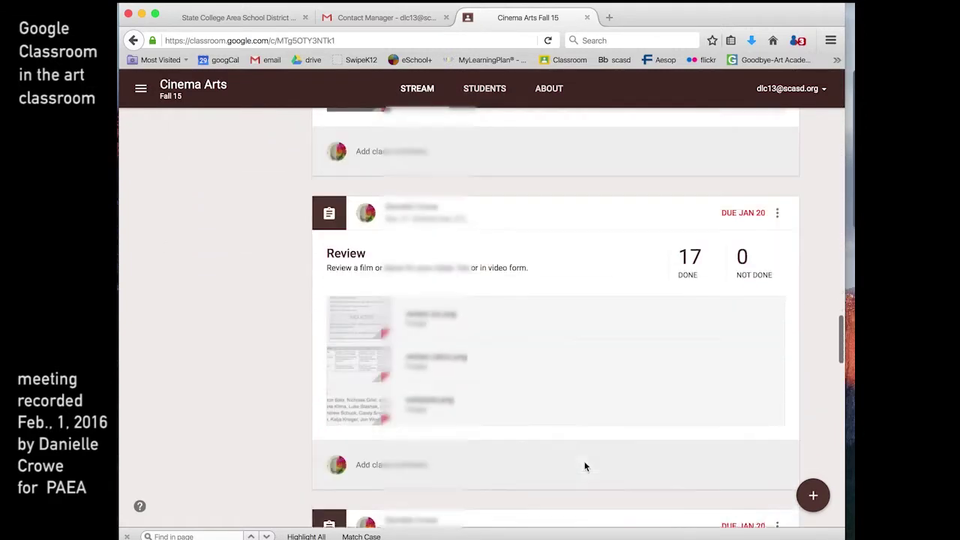
scroll(585, 466, down, 10)
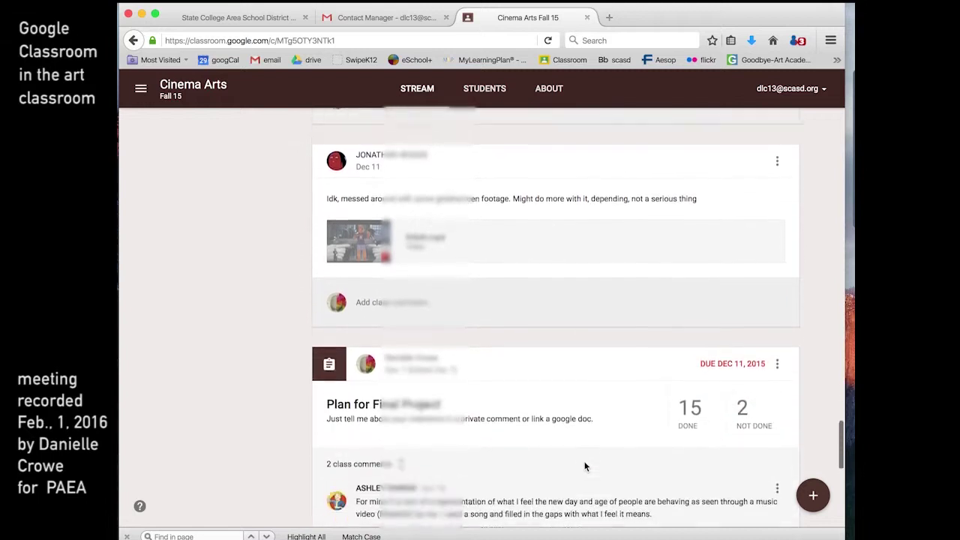
scroll(585, 466, down, 10)
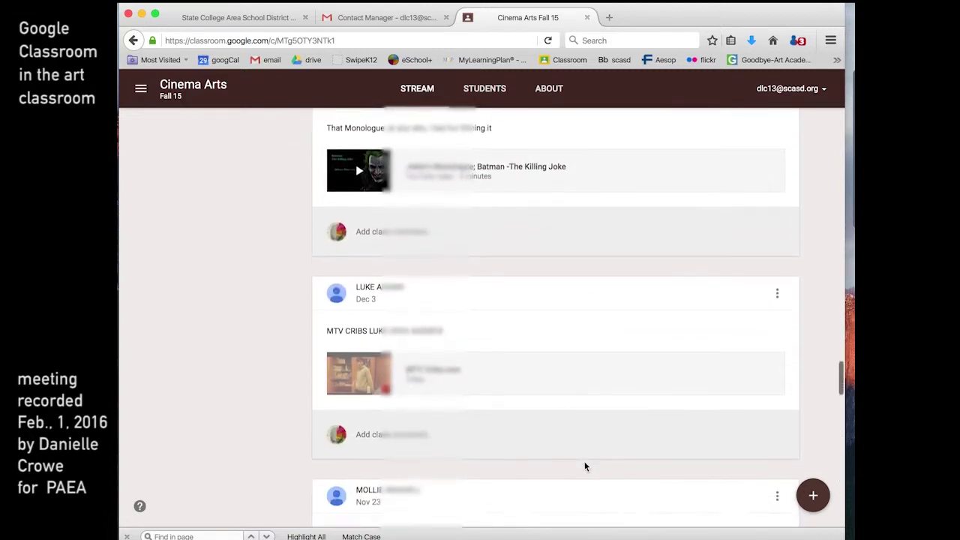
right_click(585, 463)
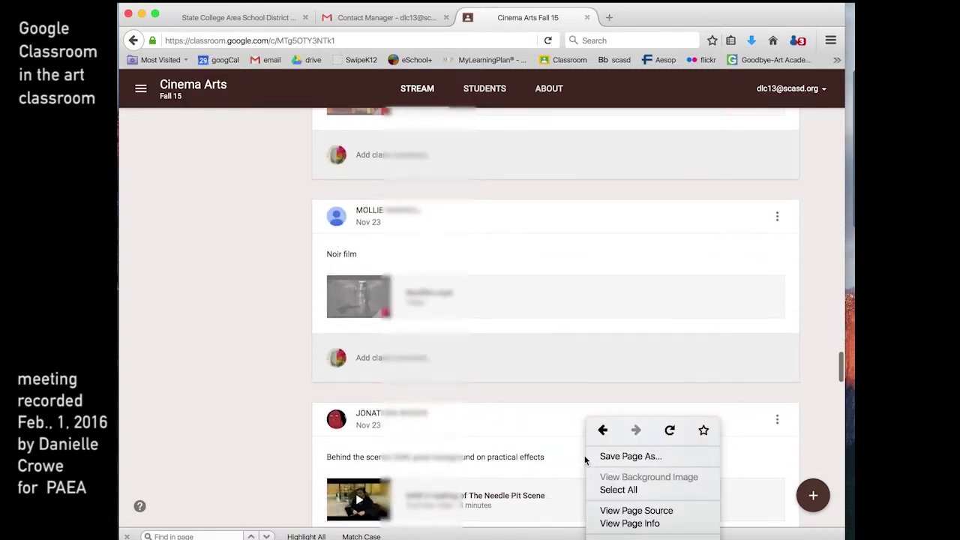
click(277, 473)
scroll(277, 476, down, 5)
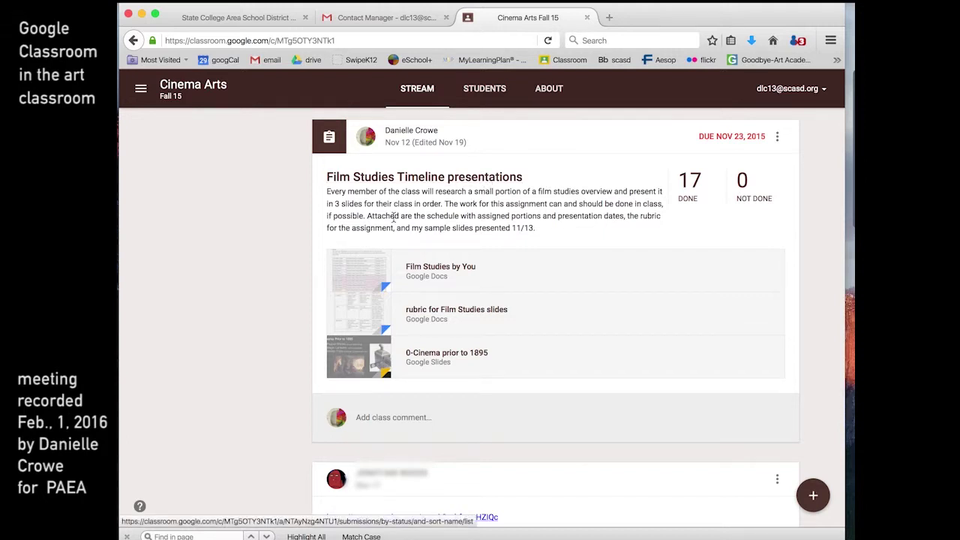
Step: View the completed student work for Film Studies Timeline presentations and open the submitted slides "11-Transitional period: major movements (1960-1979)"
click(689, 184)
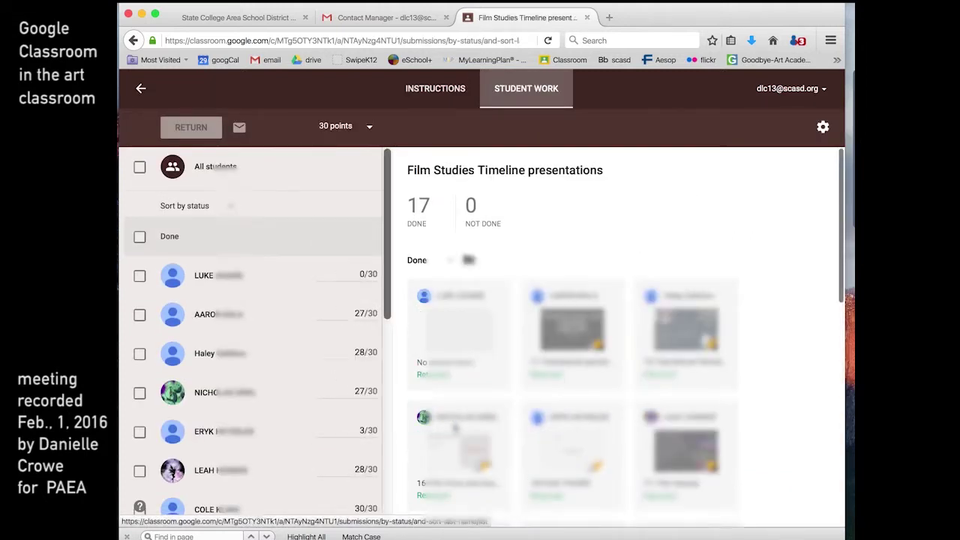
scroll(474, 383, down, 1)
scroll(303, 413, down, 3)
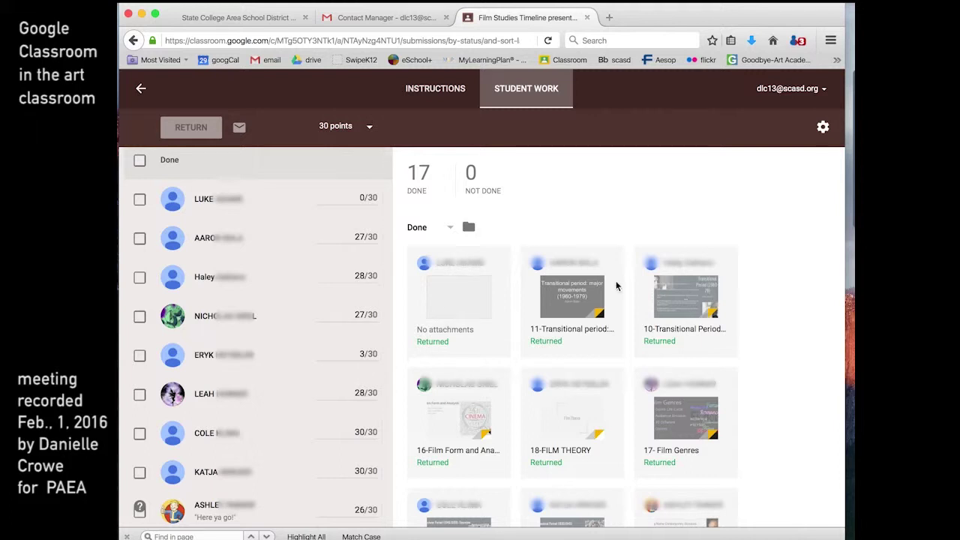
click(576, 300)
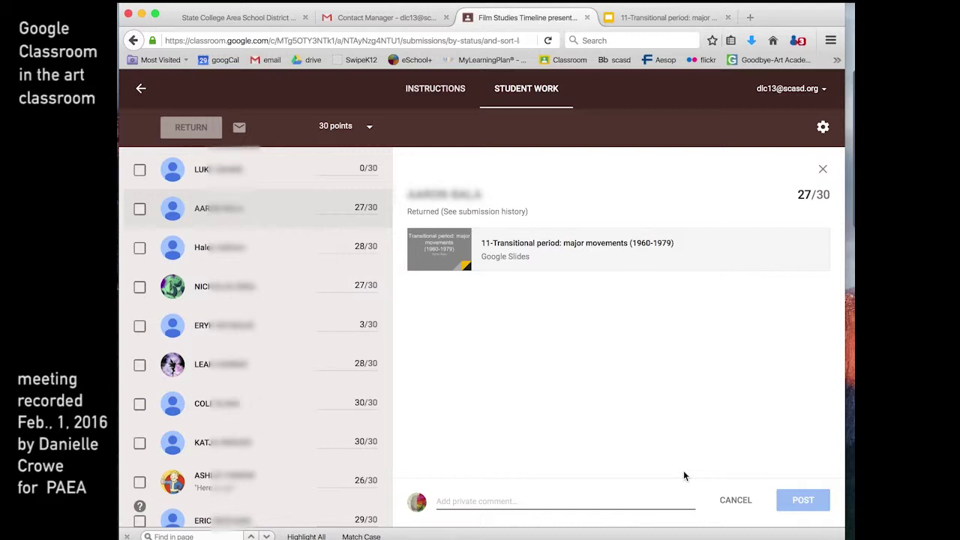
Step: Begin a private comment on the Transitional period submission and clear it without posting
click(683, 501)
text(g)
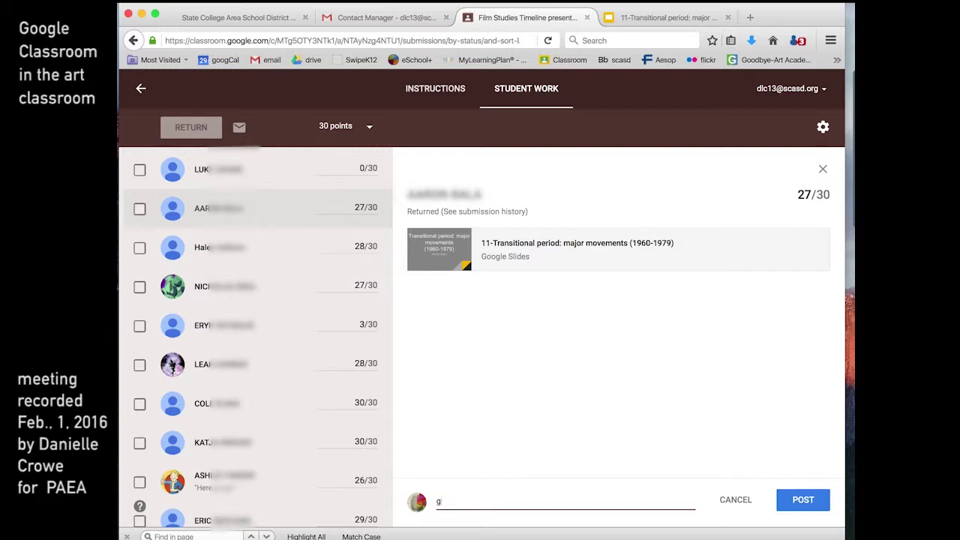
key(BackSpace)
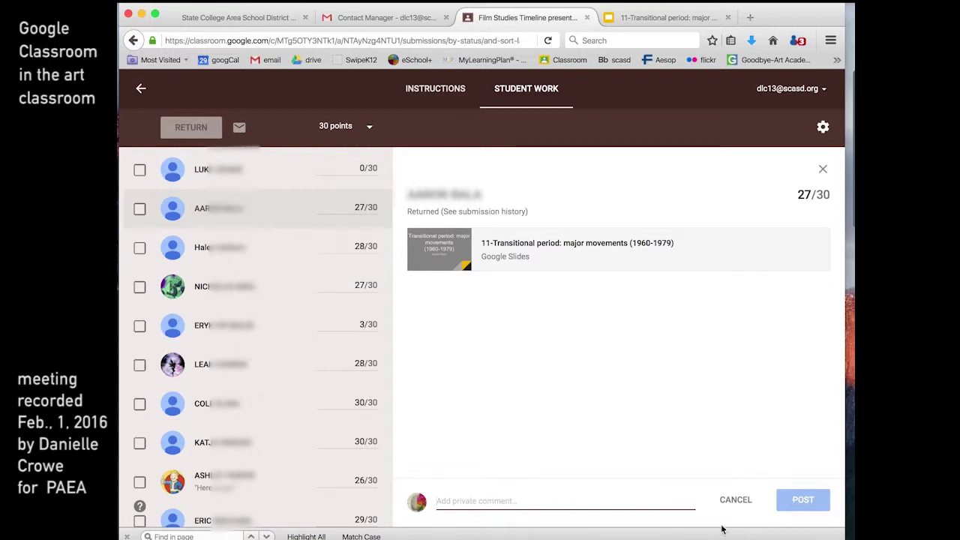
Step: Look through the rest of the students' scores for the timeline presentations and return to the class stream
scroll(289, 437, down, 1)
scroll(289, 437, down, 5)
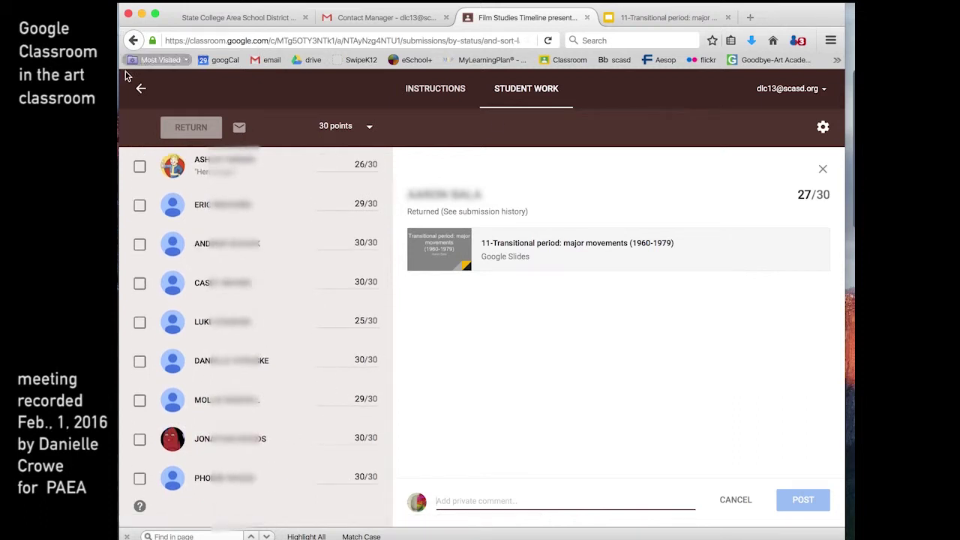
click(140, 88)
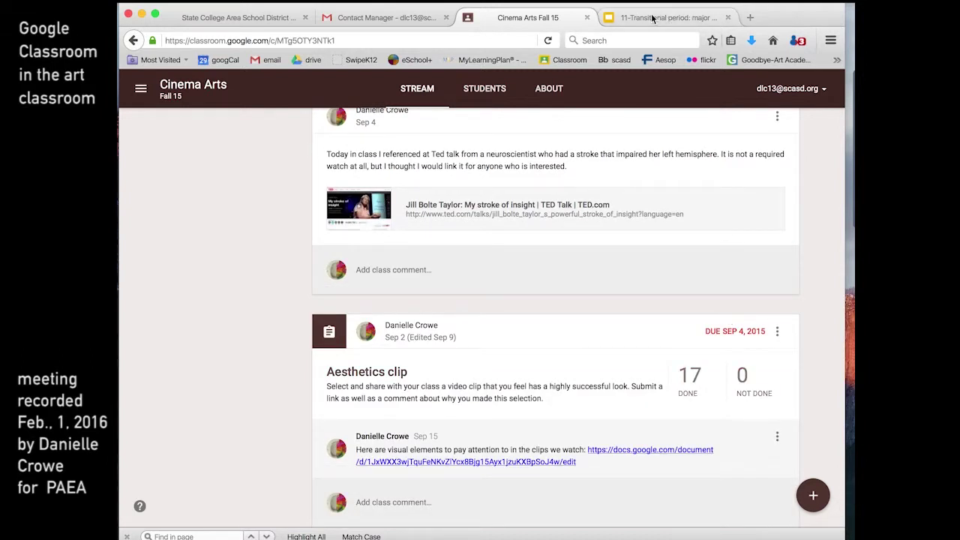
Step: View the Transitional period slides, replace them with the Classroom class list, and return to the Cinema Arts Fall 15 stream
click(697, 21)
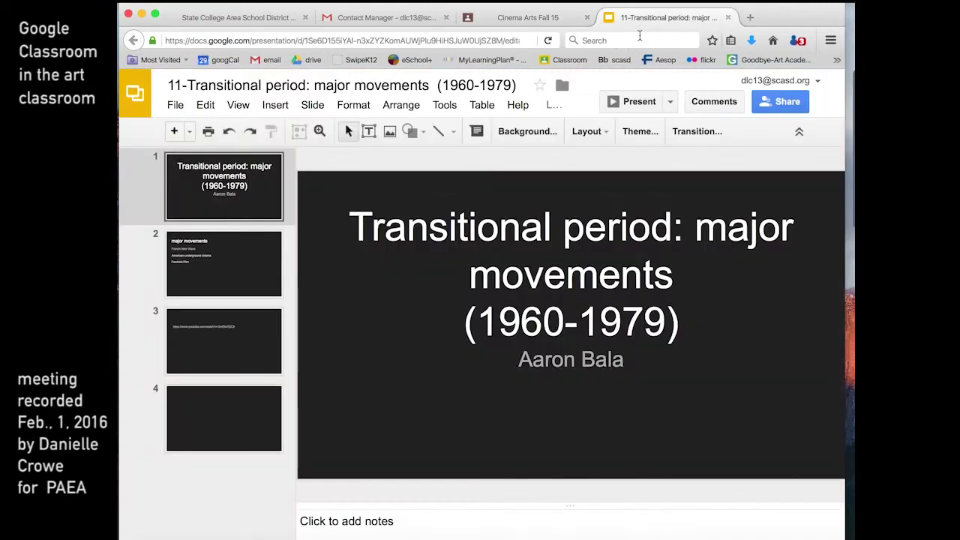
click(578, 66)
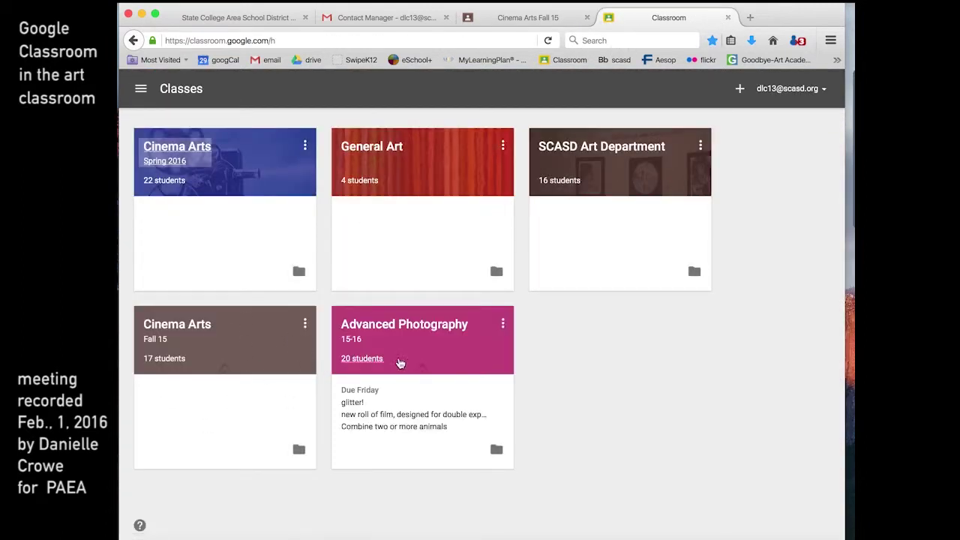
click(532, 19)
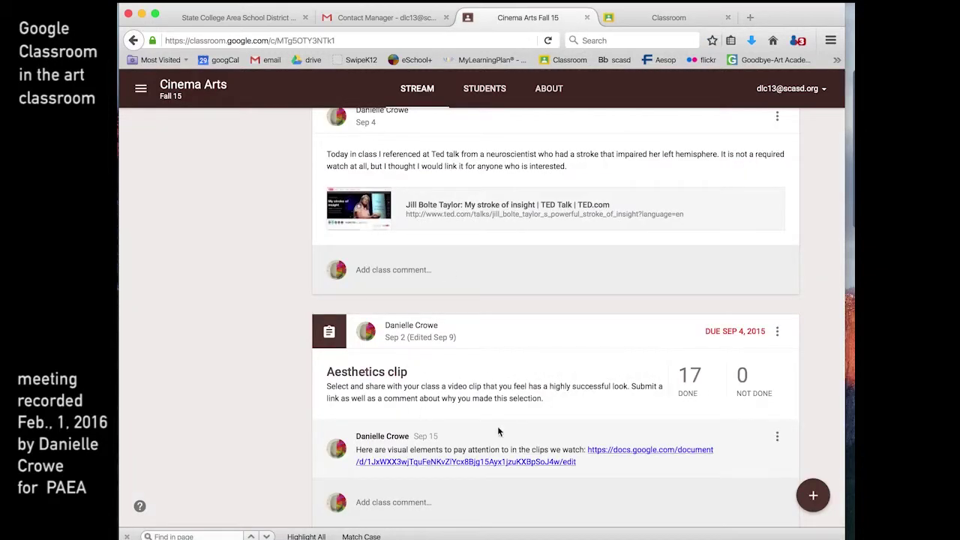
Step: View the Aesthetics clip submissions, examine the private comment on the downhill mountain biking video, and leave the assignment
click(689, 380)
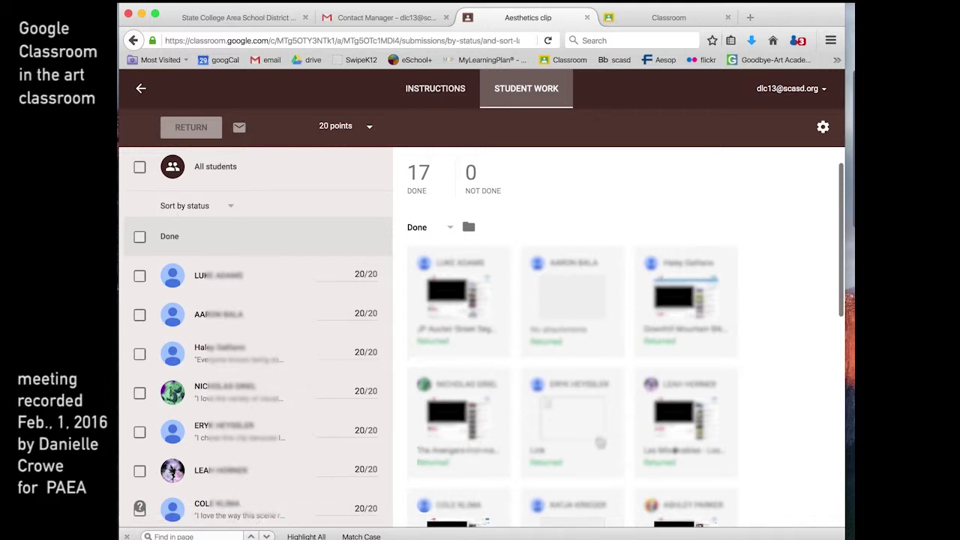
click(225, 352)
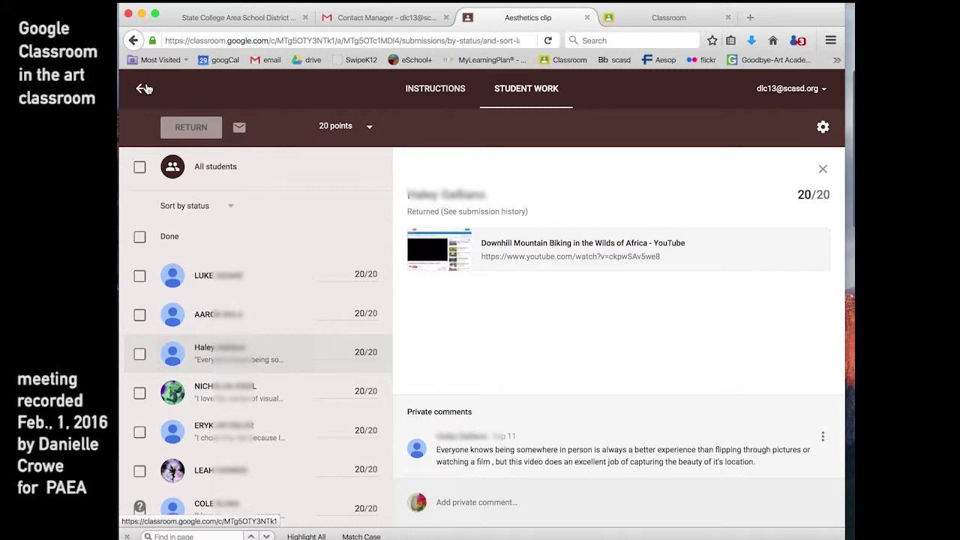
click(145, 88)
Step: Open the Cinema Arts Spring 2016 class and find the assignment asking students to return two forms
click(180, 144)
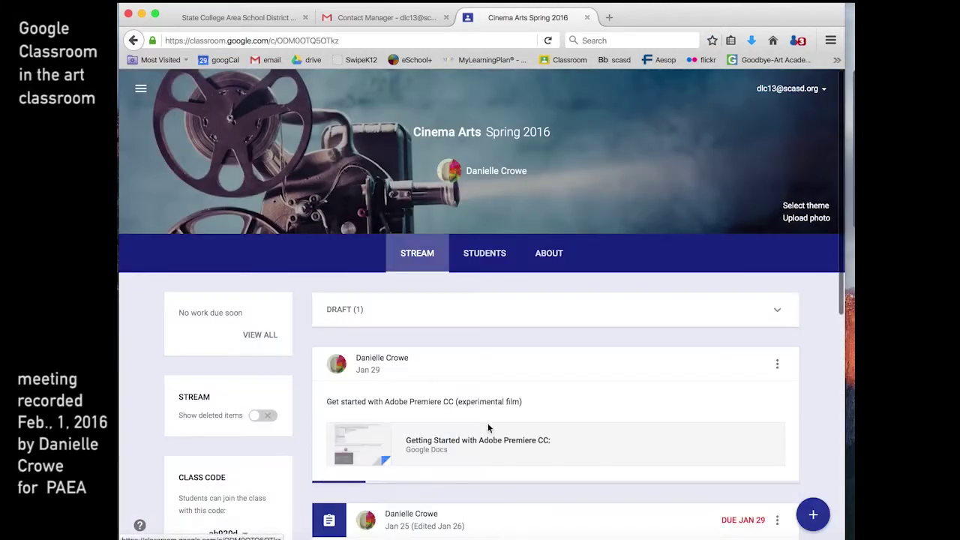
scroll(535, 481, down, 10)
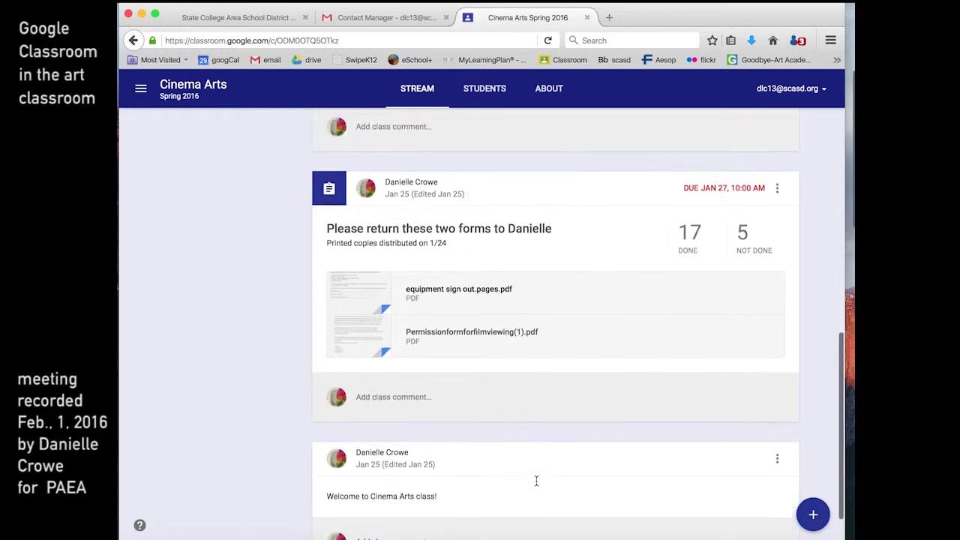
scroll(535, 480, up, 1)
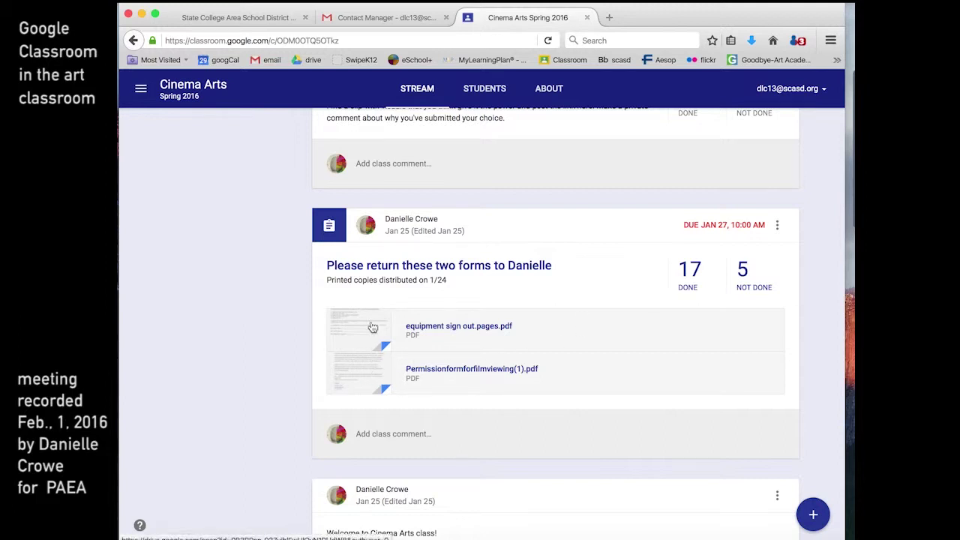
Step: Select all students marked Not done on the two-forms assignment and start an email to them
click(746, 278)
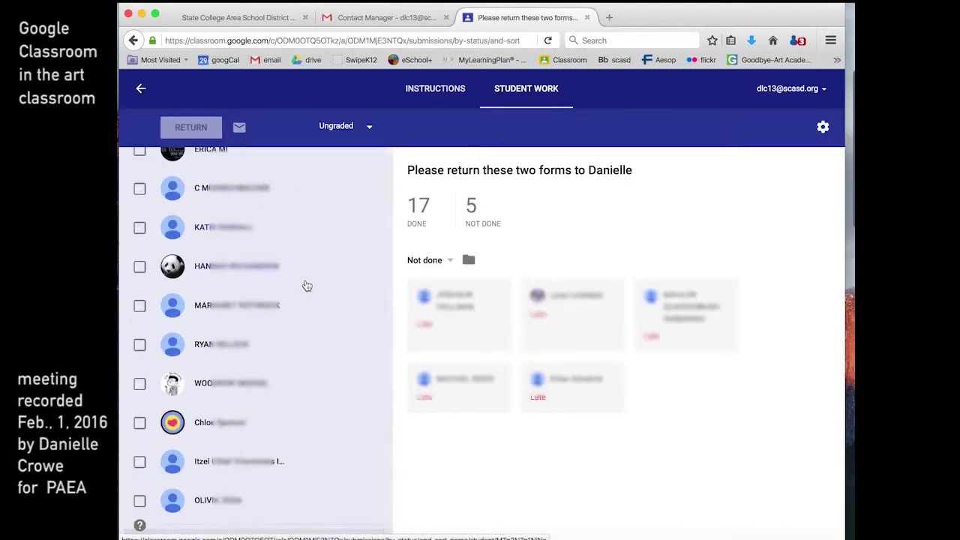
scroll(307, 286, down, 3)
click(140, 302)
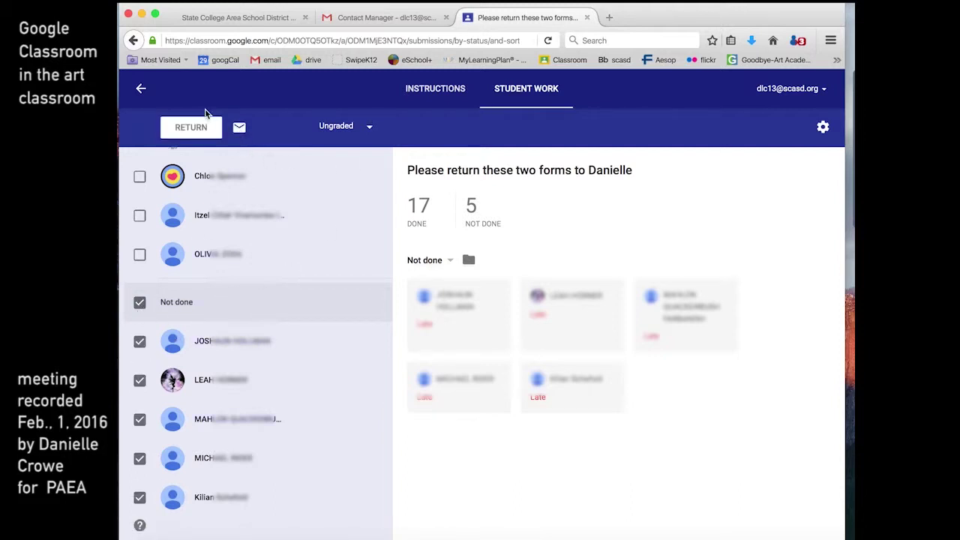
click(236, 134)
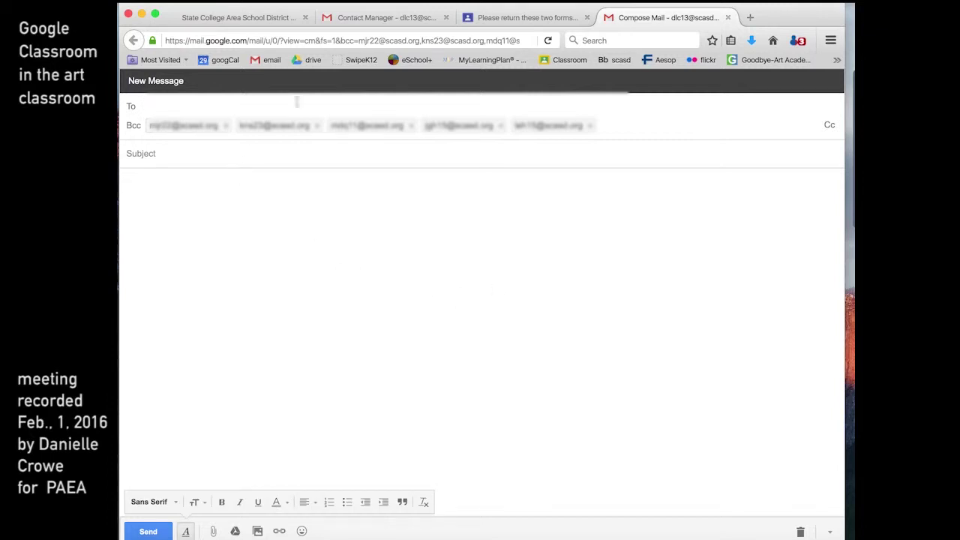
Step: Add the teacher's own e-mail as recipient and set the subject to "forms for Cinema Arts"
text(dlc)
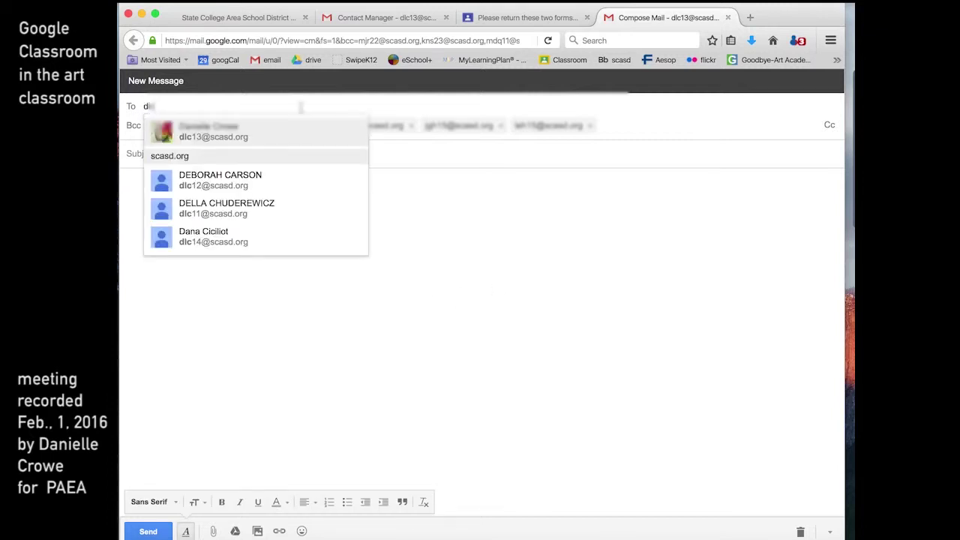
key(Return)
click(210, 153)
text(forms t)
text(or Cinema Arts)
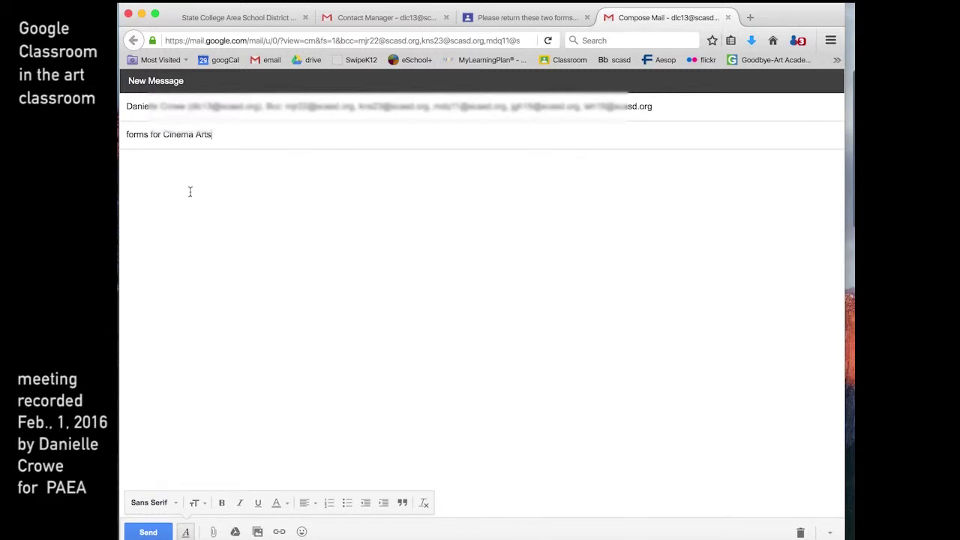
Step: Write "Don't forget your forms tomorrow!" signed with the teacher's first name, send the email, and close the compose page
click(189, 192)
text(Don't forget your forms tomorrow)
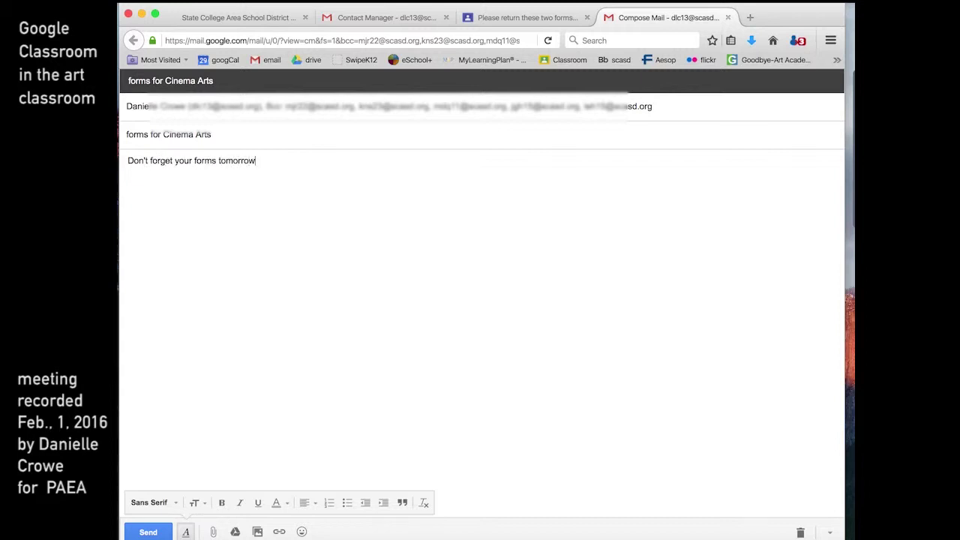
text(!)
key(Return)
text(-Danielle)
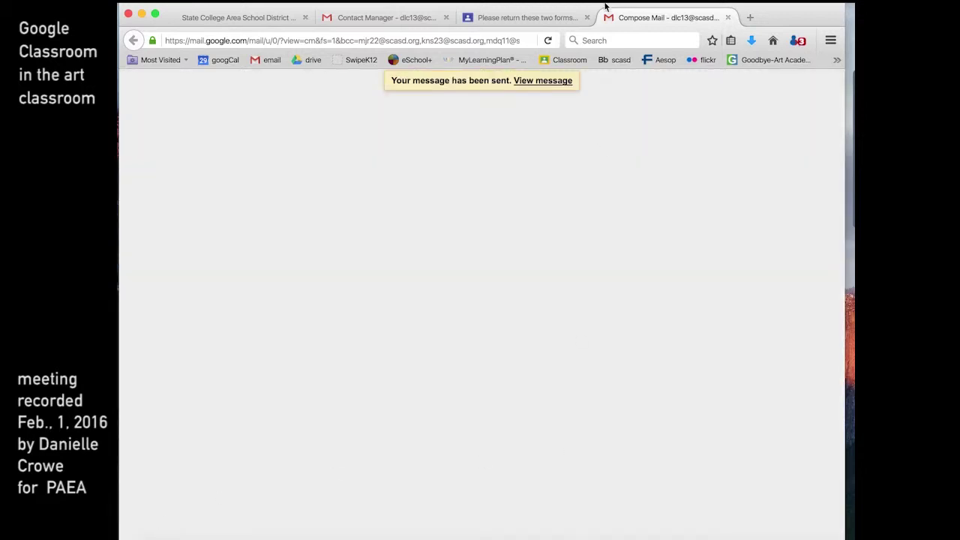
click(727, 17)
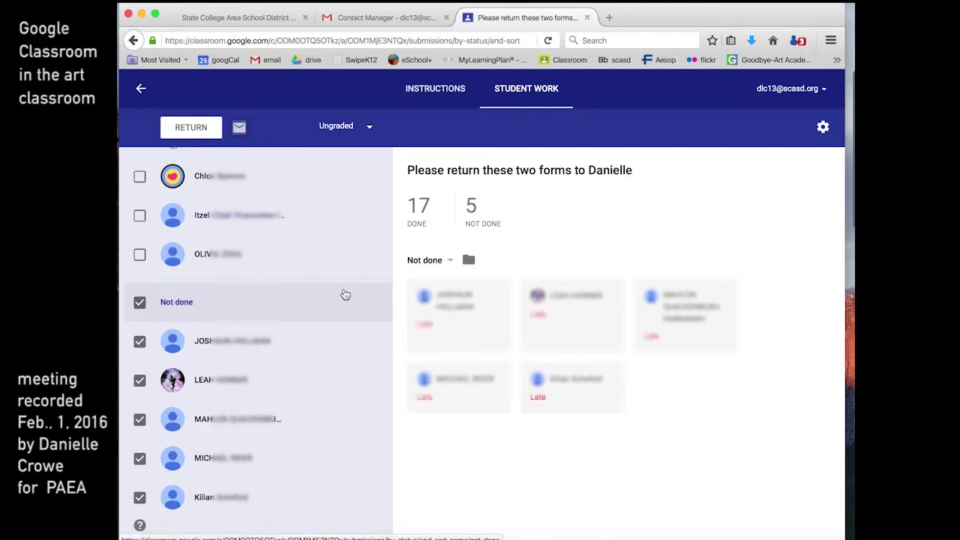
Step: Deselect the Not done students and look through the Spring 2016 stream's assignments and Adobe Premiere CC post
click(140, 302)
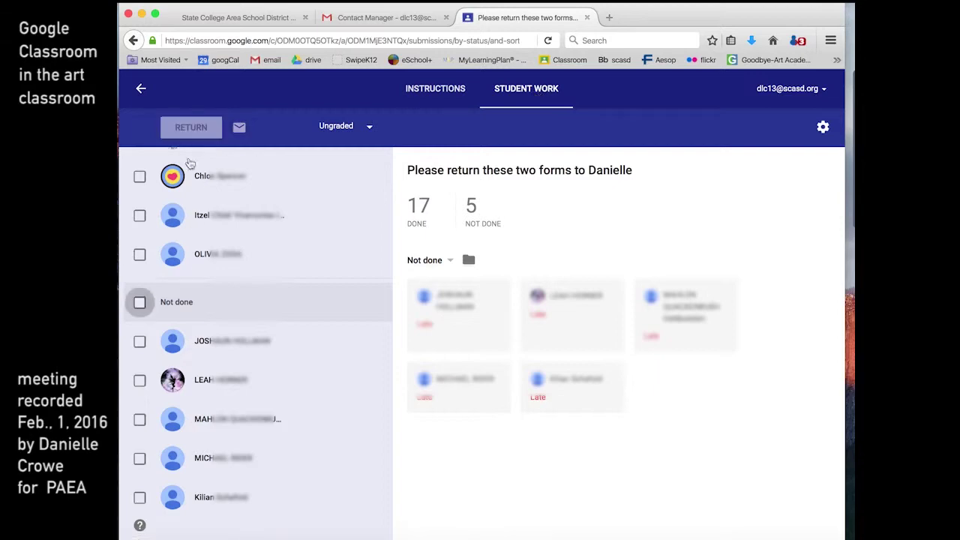
click(140, 88)
scroll(546, 534, down, 10)
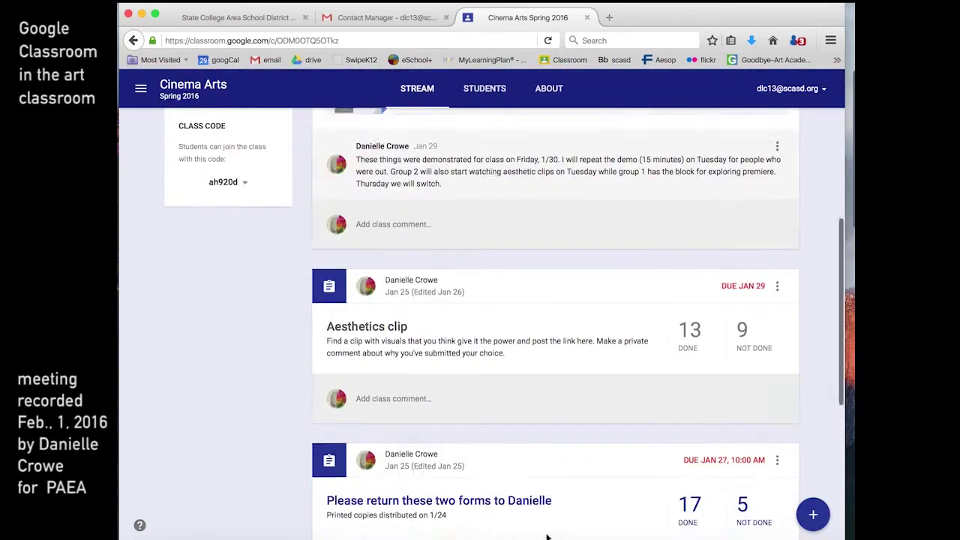
scroll(546, 536, up, 3)
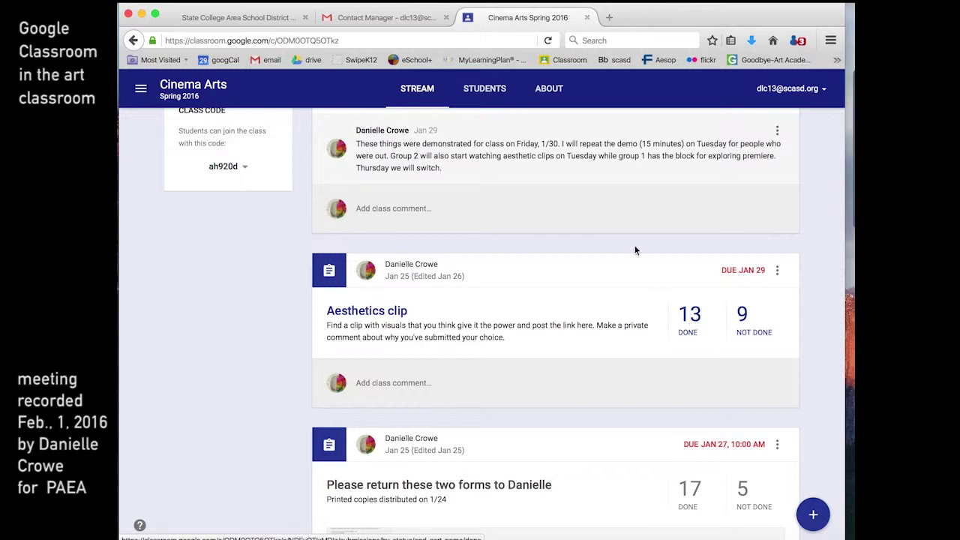
scroll(593, 234, up, 3)
scroll(592, 238, up, 2)
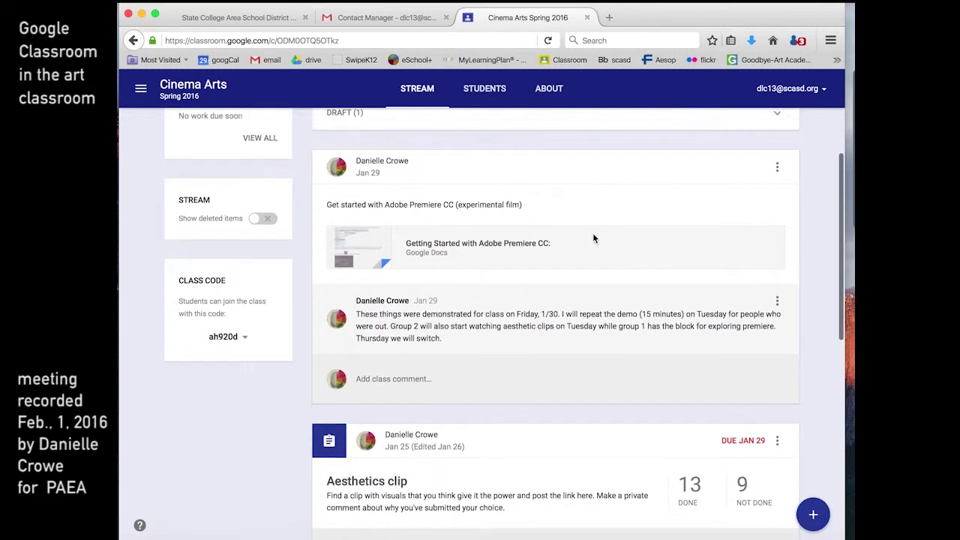
Step: Look through the Cinema Arts Spring 2016 class's About page, including its rotation and Course Syllabus materials
scroll(592, 238, up, 1)
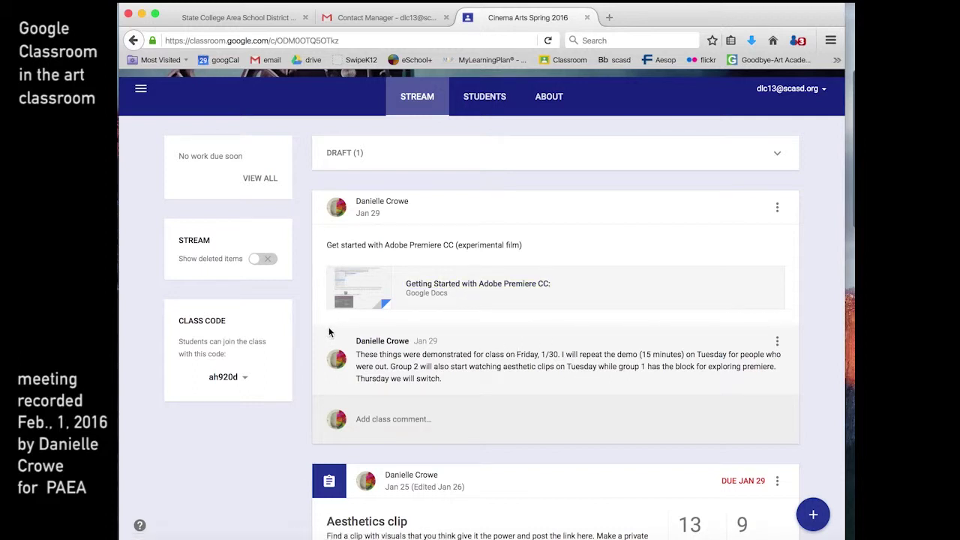
scroll(320, 330, up, 2)
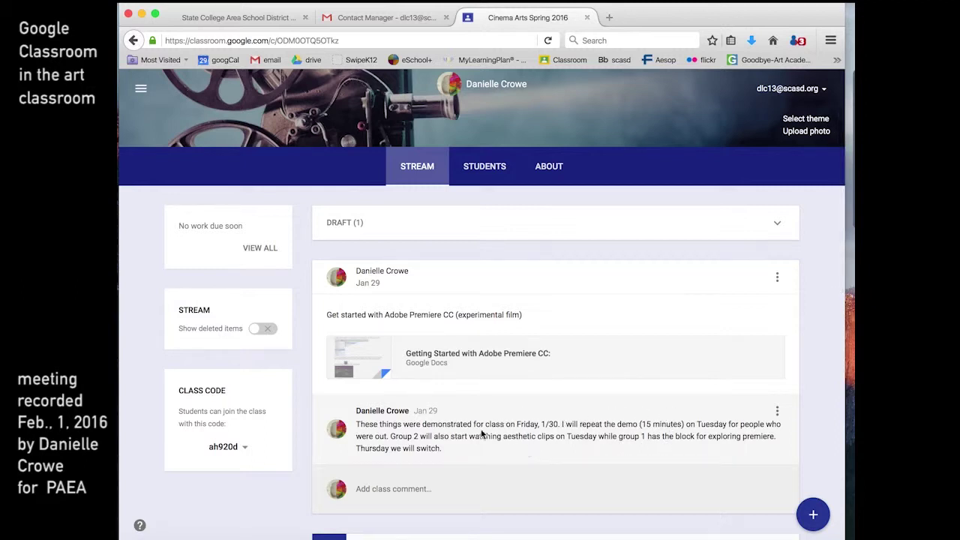
scroll(312, 309, up, 2)
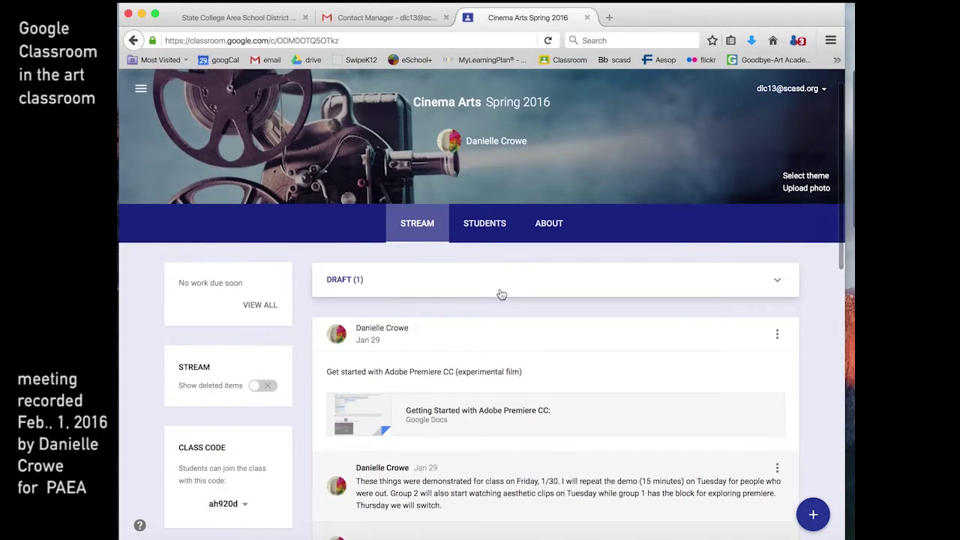
click(484, 225)
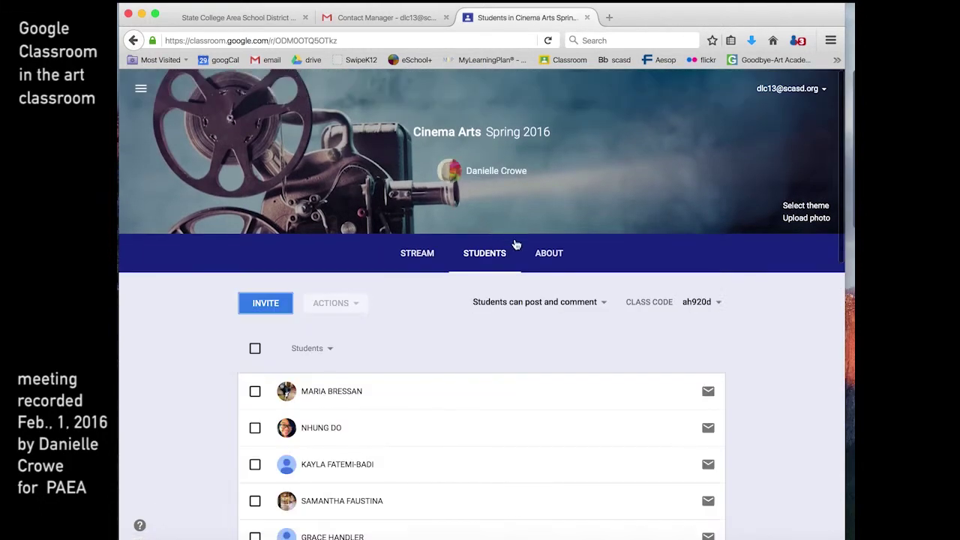
click(547, 253)
scroll(600, 403, down, 5)
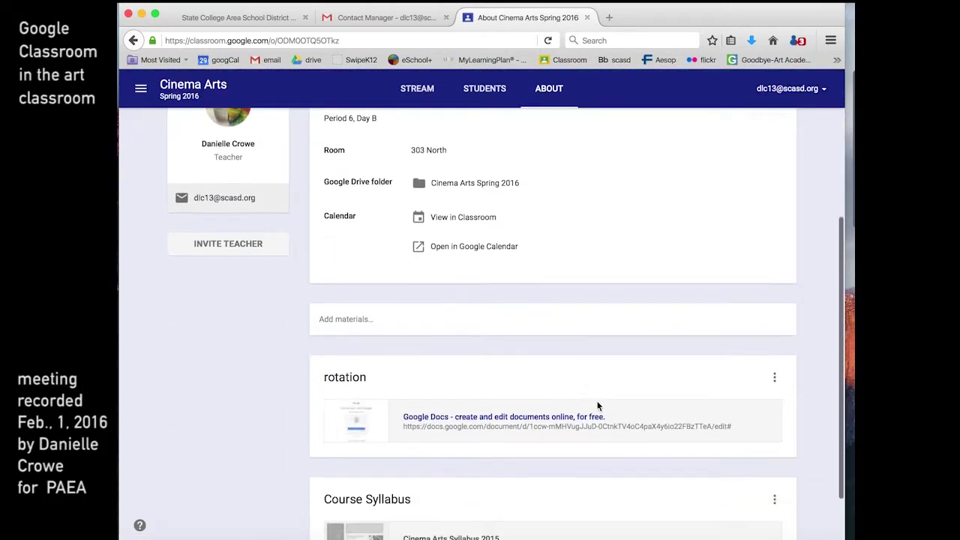
scroll(598, 404, down, 1)
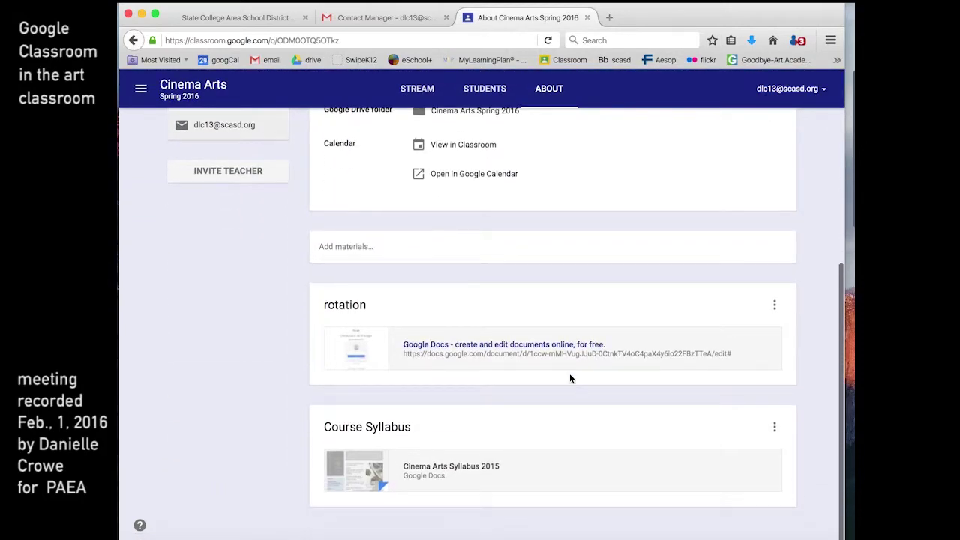
scroll(653, 176, up, 6)
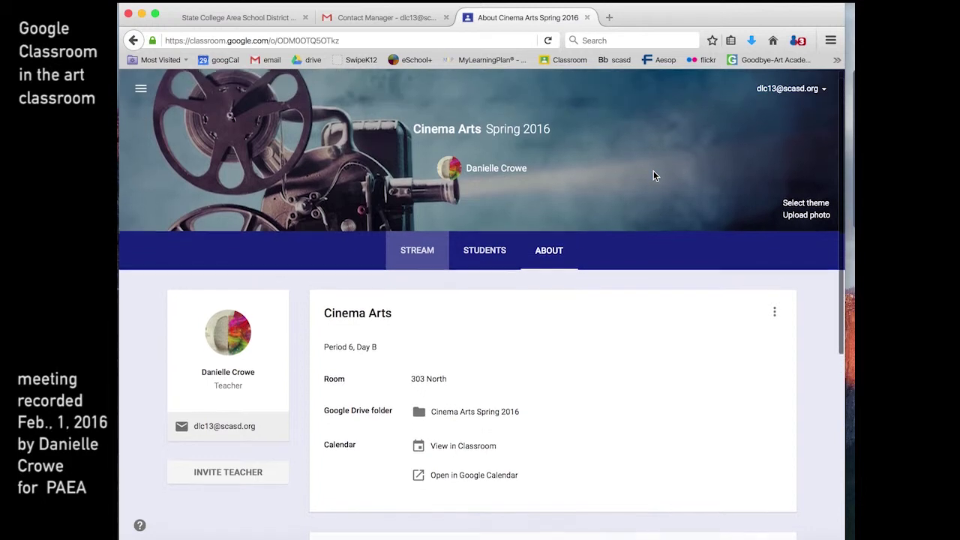
scroll(653, 176, down, 4)
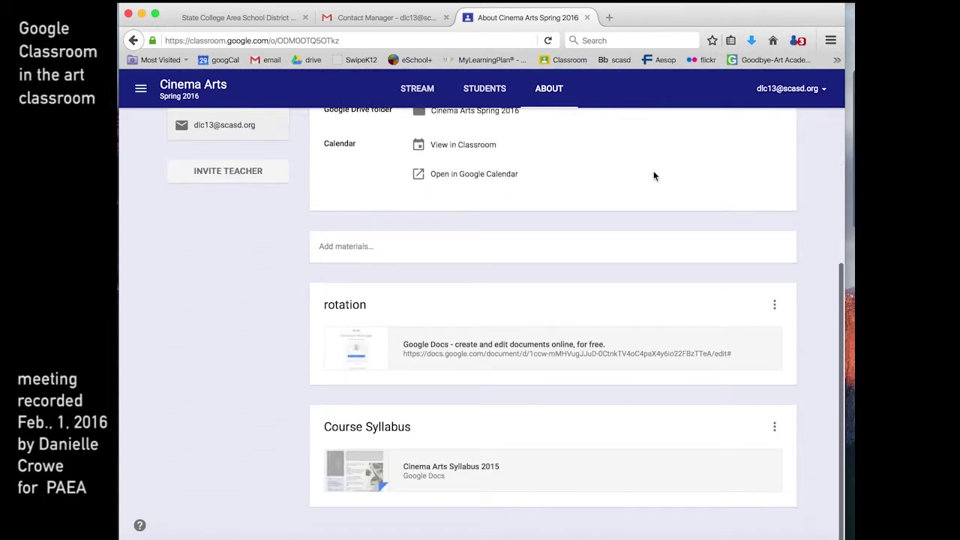
Step: Open the Cinema Arts Syllabus 2015 document, read through it to the end, and close it
click(473, 467)
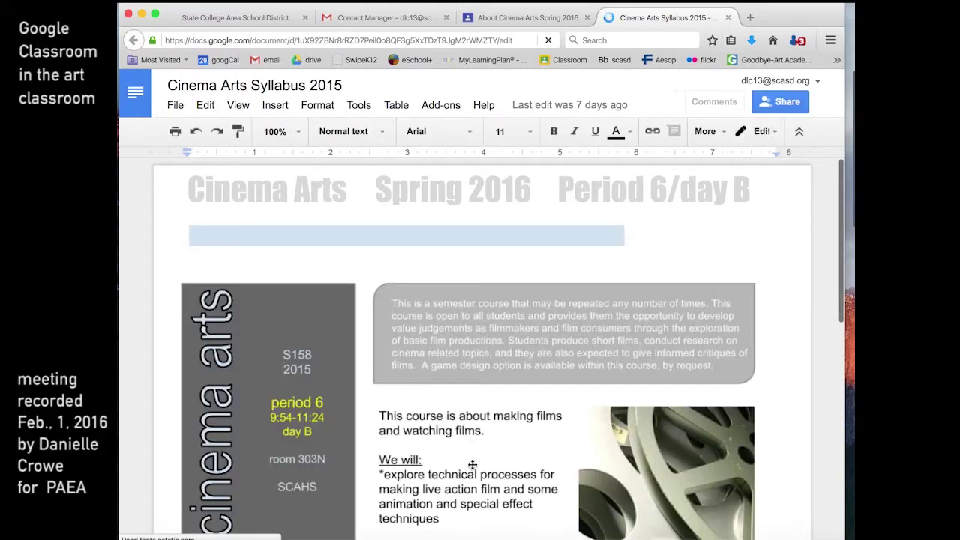
scroll(764, 450, down, 2)
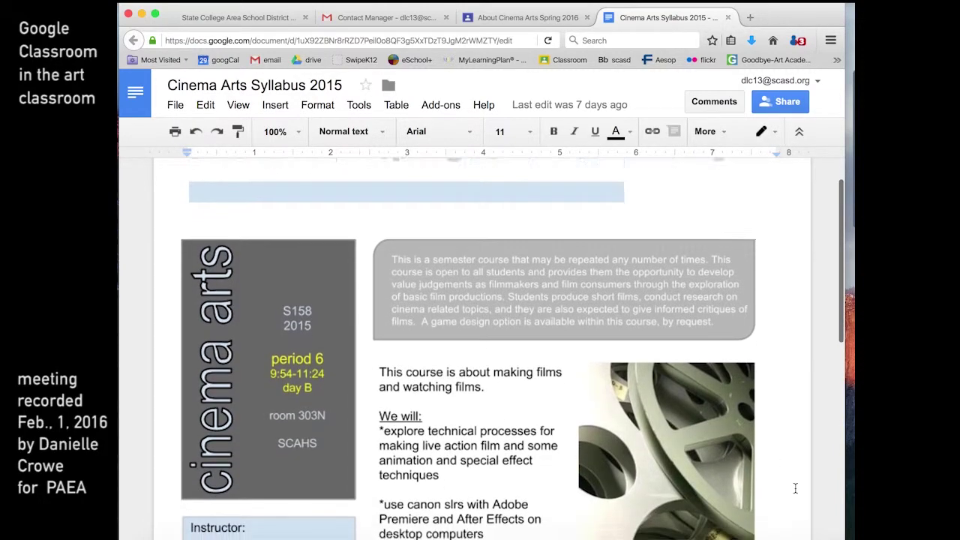
scroll(795, 488, down, 4)
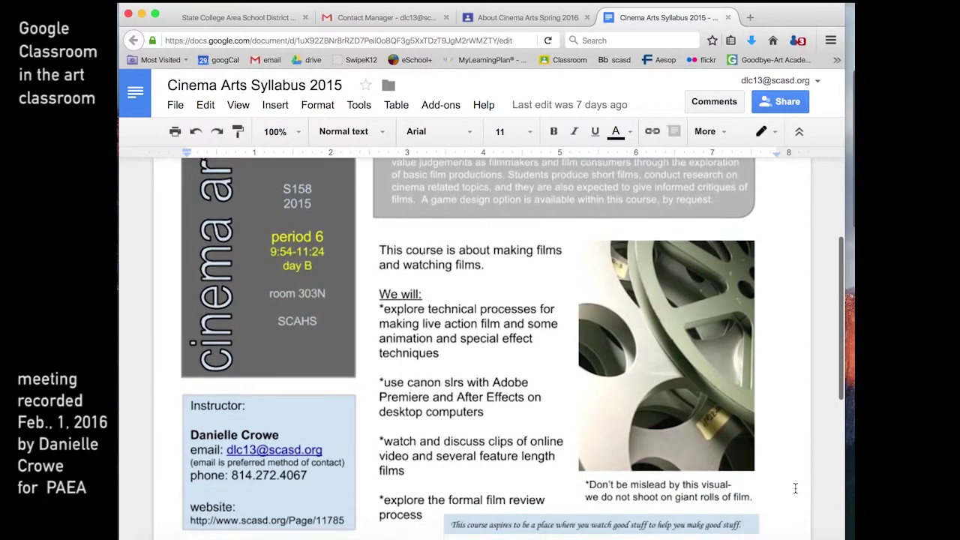
scroll(795, 488, down, 4)
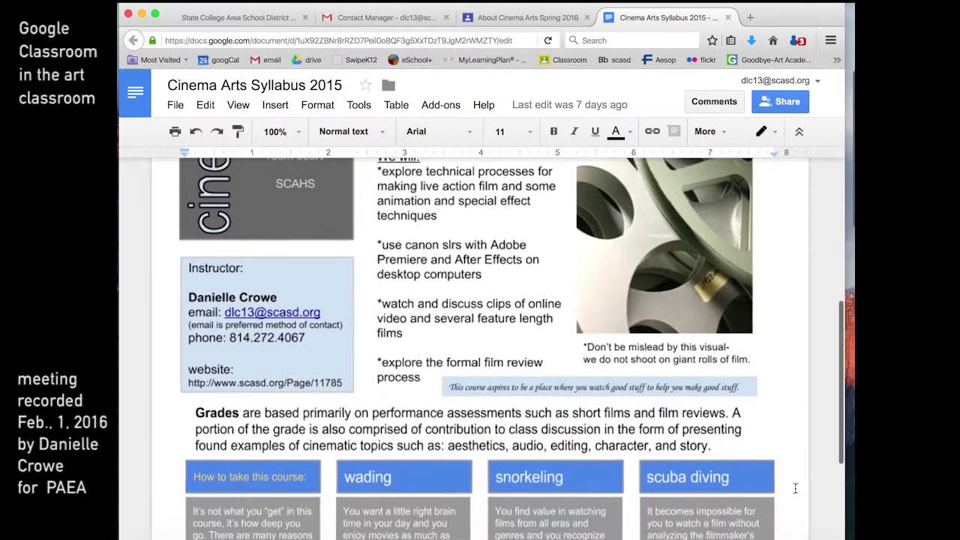
scroll(794, 488, down, 2)
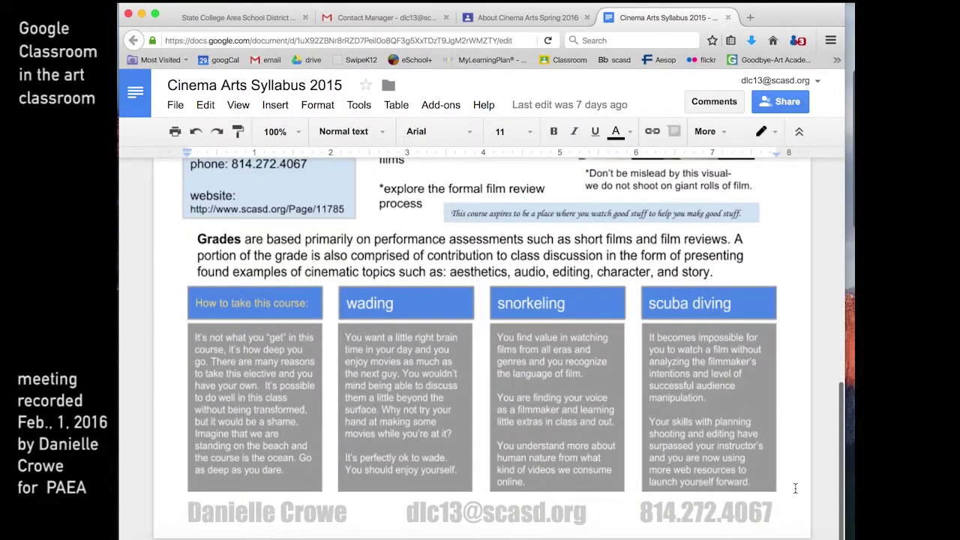
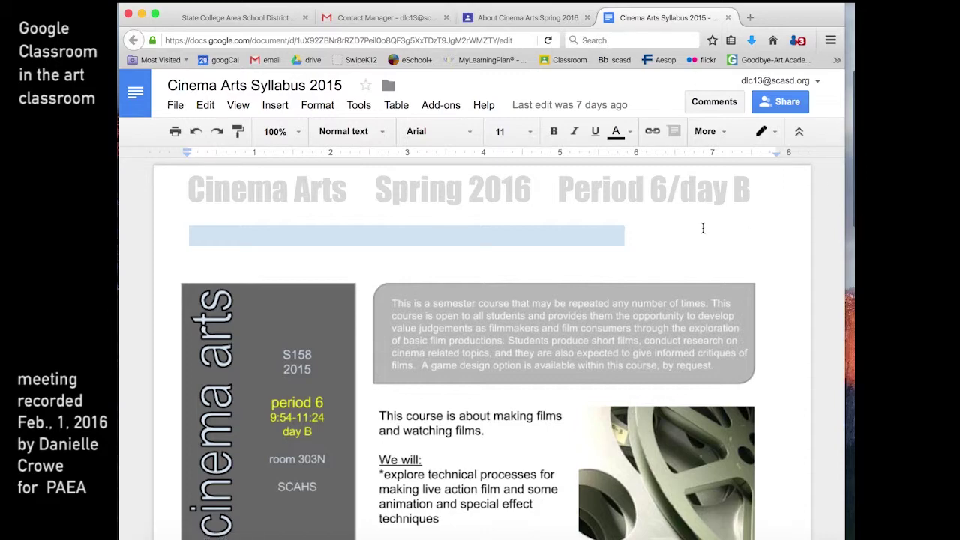
click(728, 17)
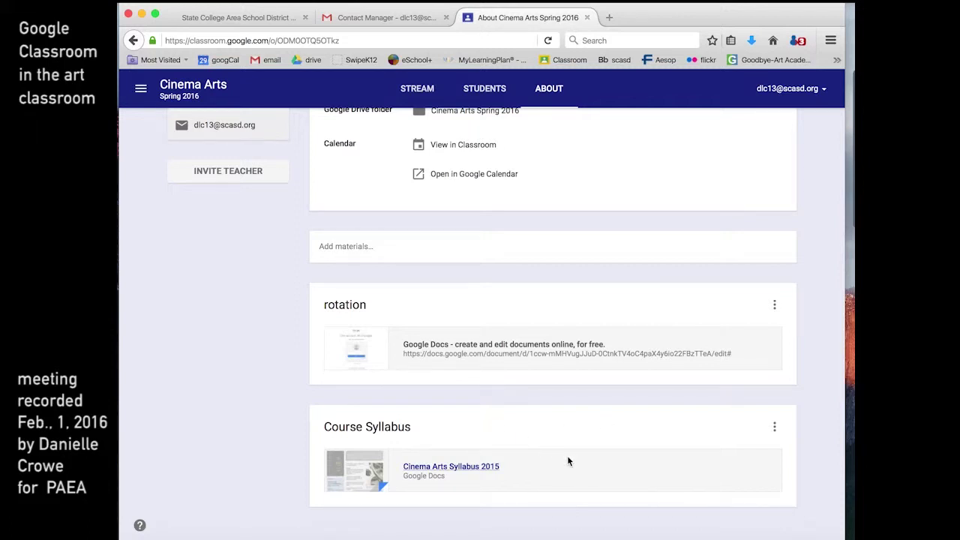
Step: Open the document linked under rotation and look through its Macs and Studio group table
click(504, 347)
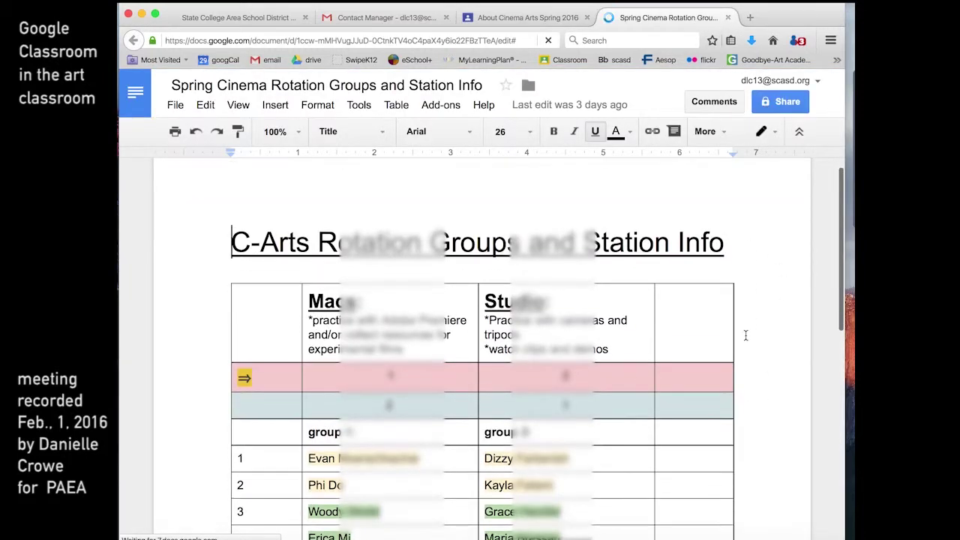
scroll(705, 389, down, 2)
scroll(705, 389, down, 2)
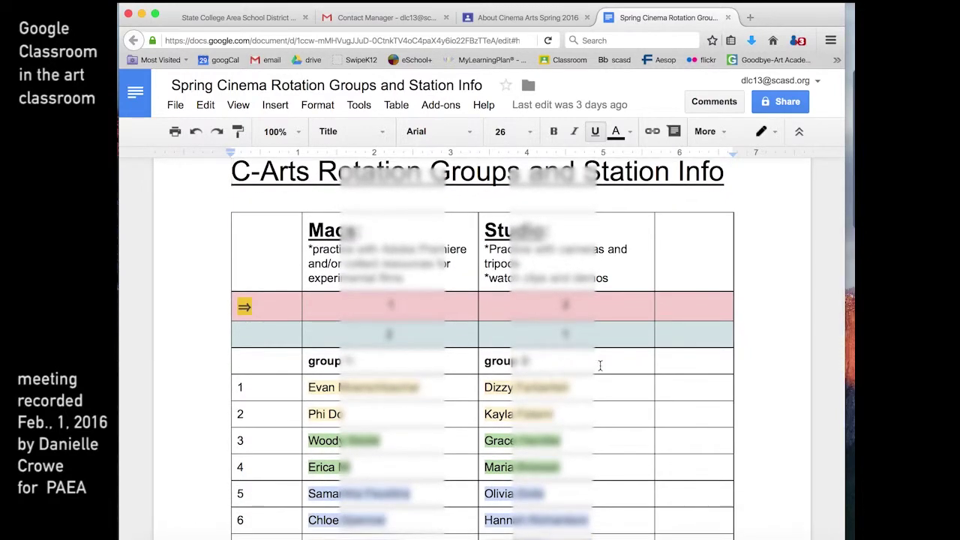
scroll(612, 383, down, 2)
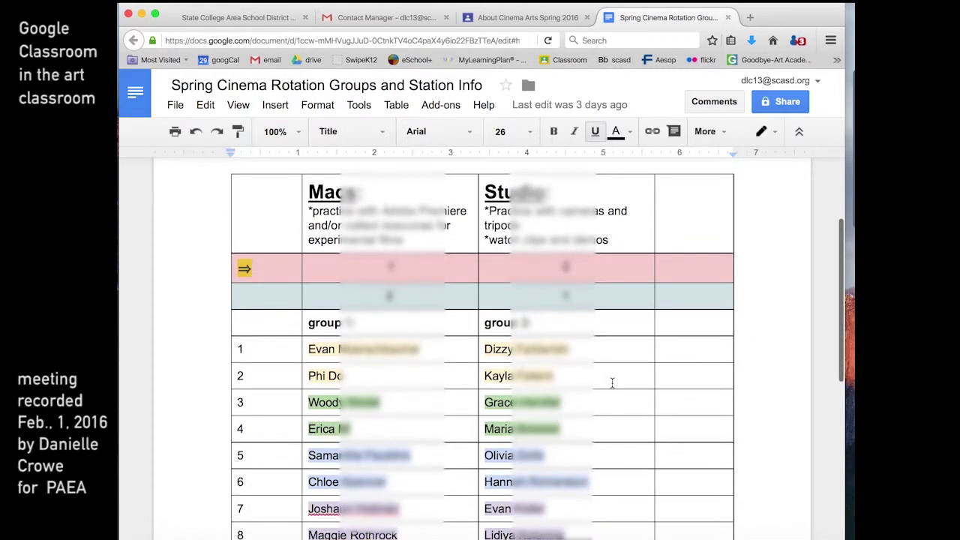
scroll(617, 350, down, 3)
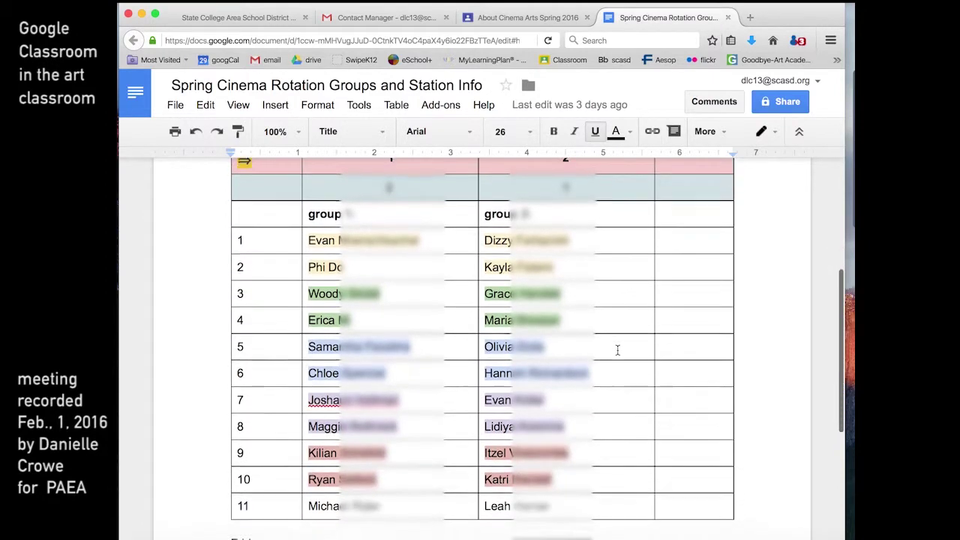
scroll(617, 347, up, 4)
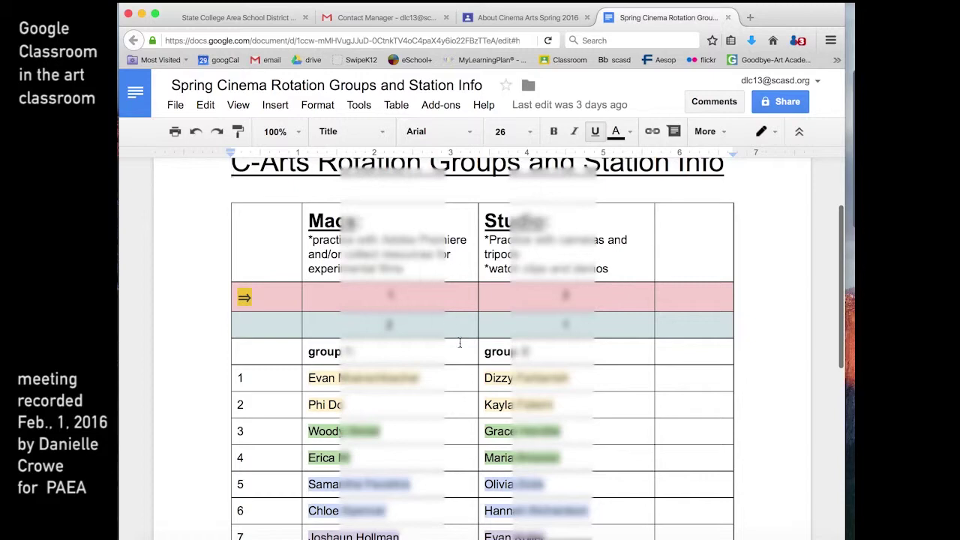
Step: Review the Friday schedule below the rotation groups table, and close the document
scroll(593, 488, down, 8)
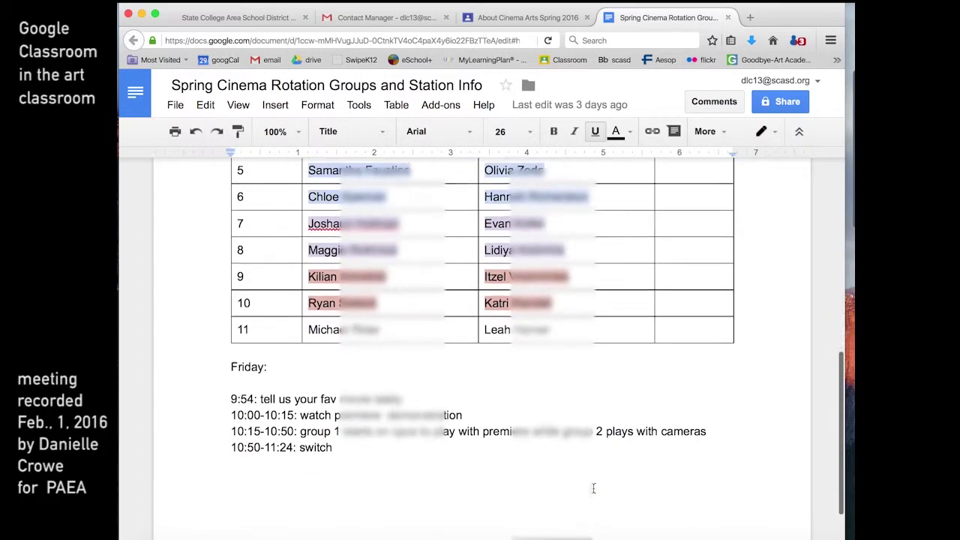
scroll(593, 488, down, 1)
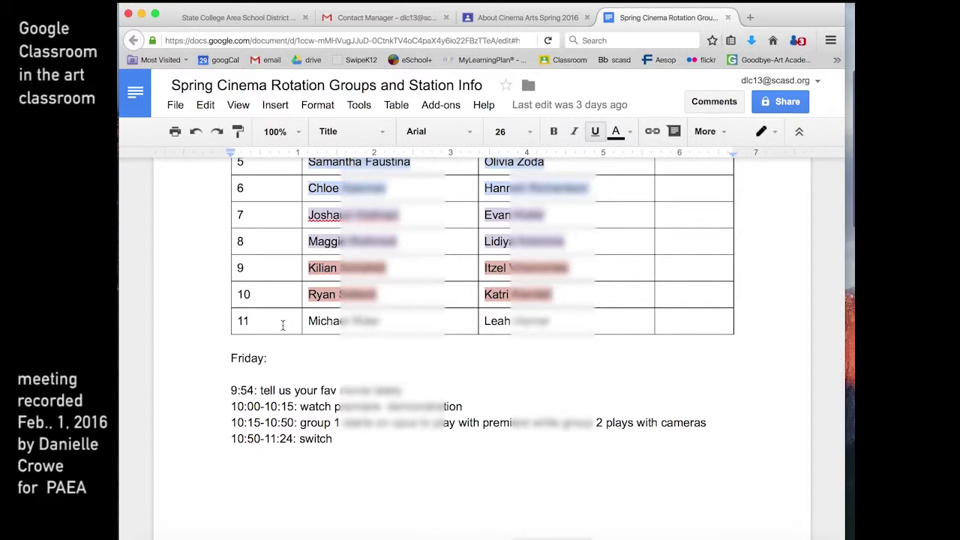
scroll(609, 266, up, 5)
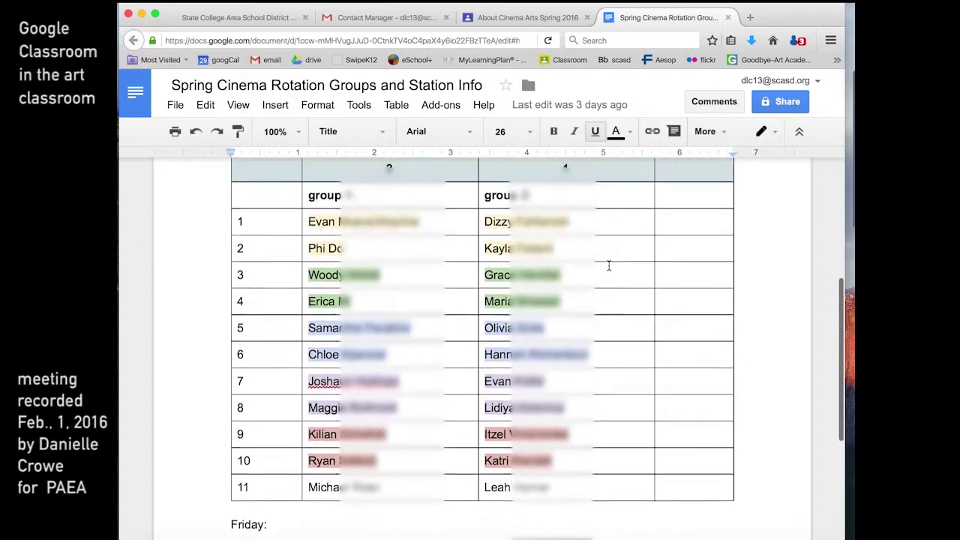
scroll(609, 265, down, 3)
scroll(609, 266, up, 1)
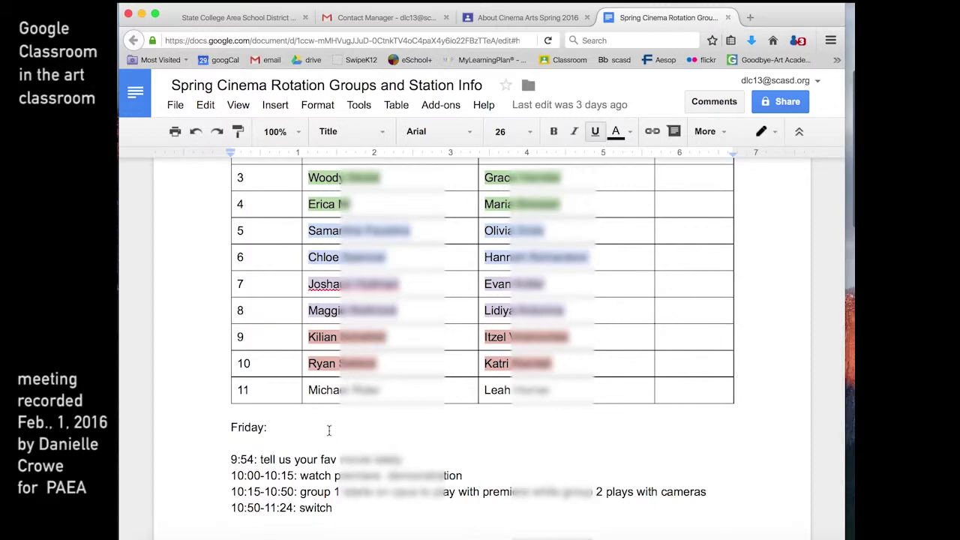
scroll(387, 408, up, 1)
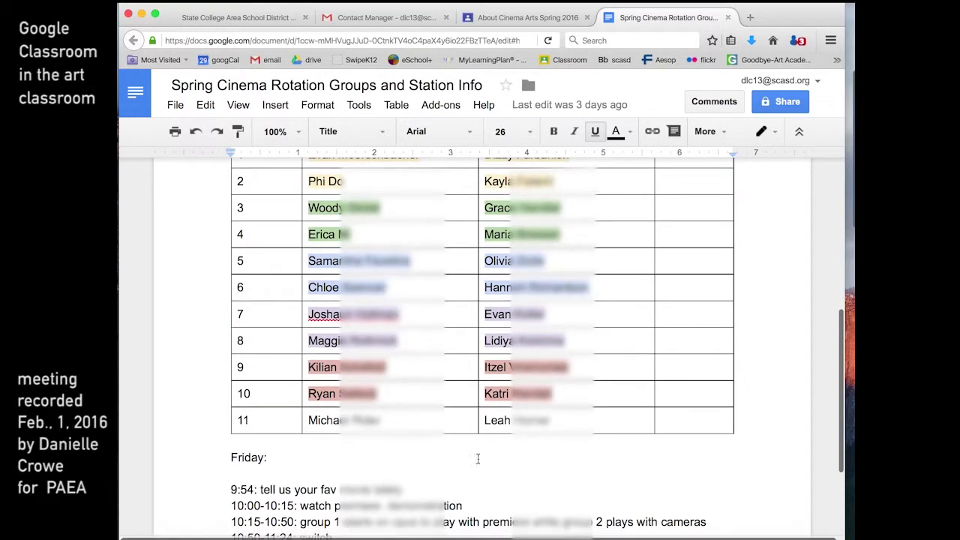
scroll(439, 461, up, 5)
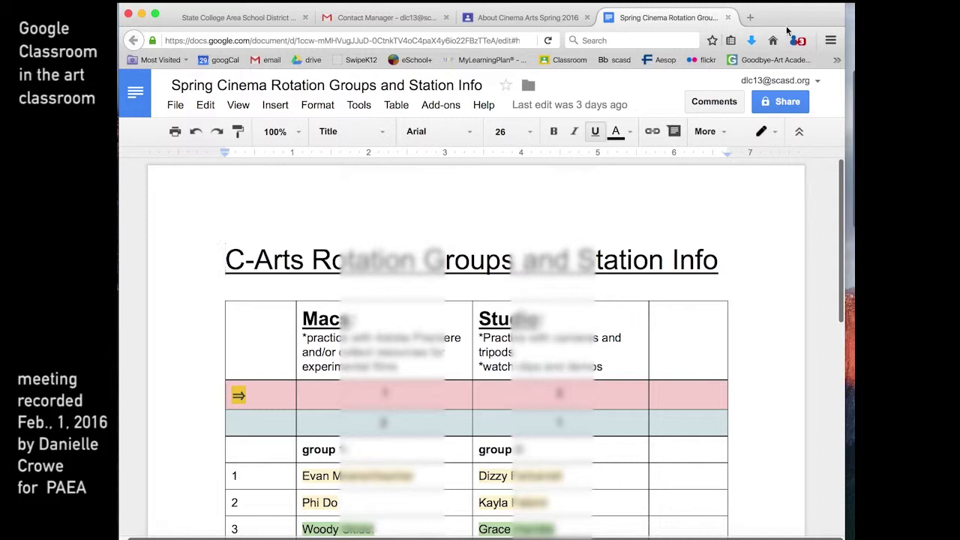
click(726, 18)
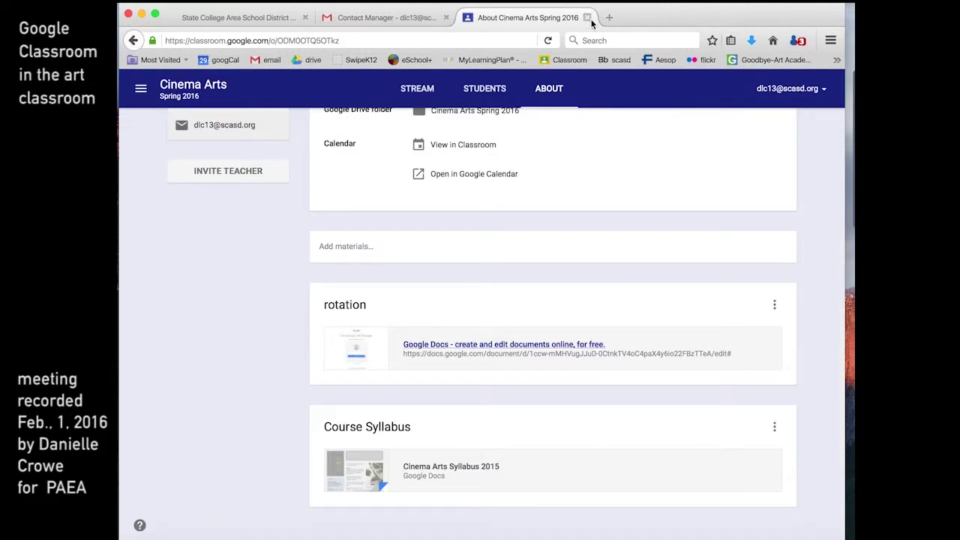
Step: Return to the class list and look through the materials on the Advanced Photography 15-16 class's About page
click(575, 61)
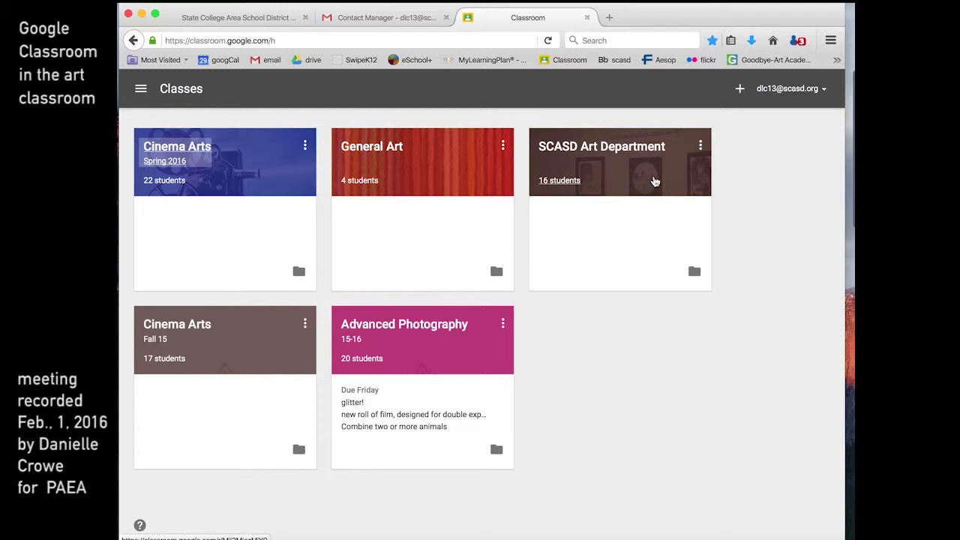
click(424, 330)
click(549, 254)
scroll(522, 438, down, 5)
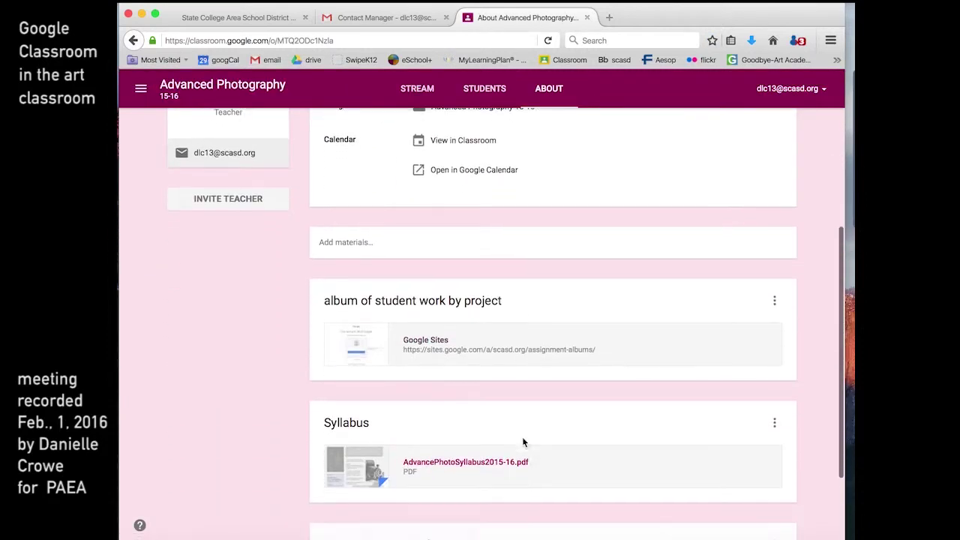
scroll(454, 448, down, 2)
scroll(470, 475, up, 1)
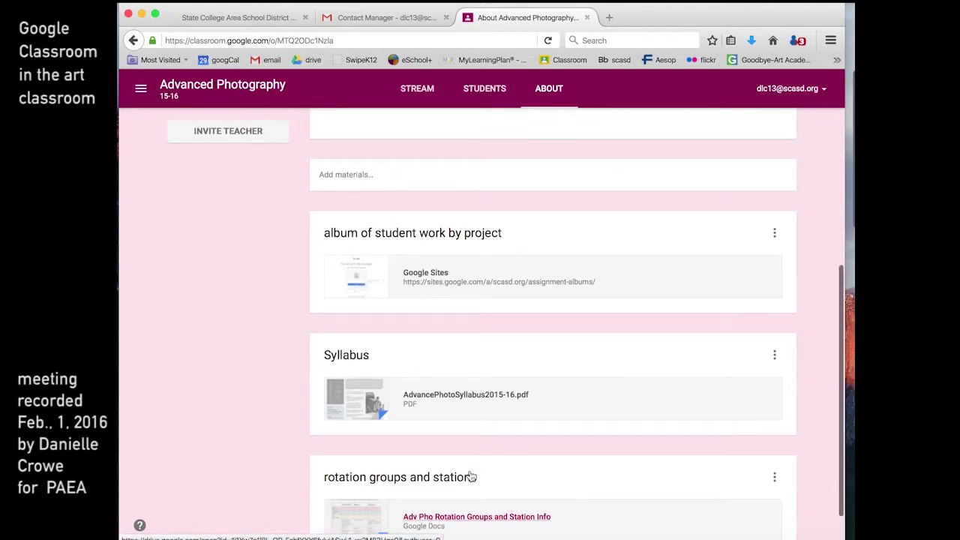
Step: Open AdvancePhotoSyllabus2015-16.pdf from the Syllabus material and read through it
click(461, 397)
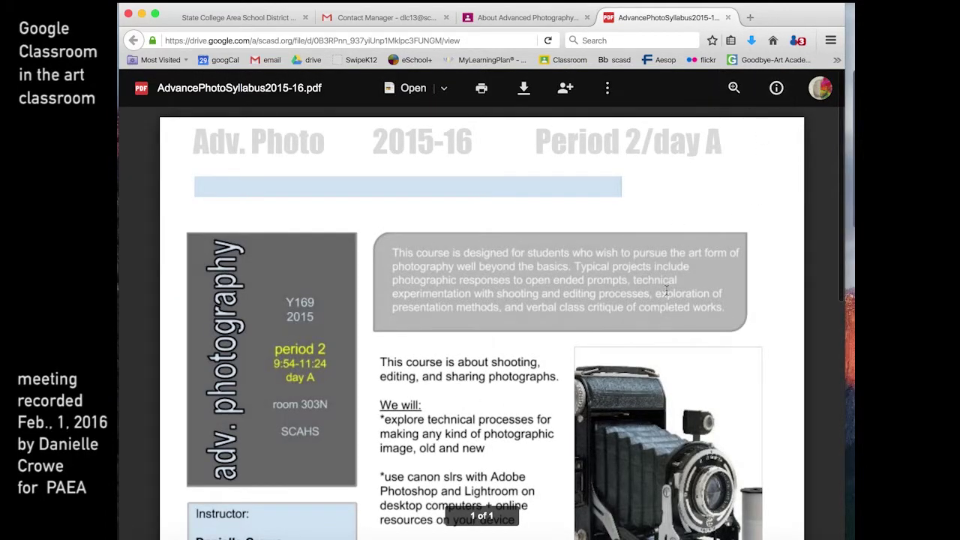
scroll(665, 291, down, 3)
scroll(665, 291, down, 8)
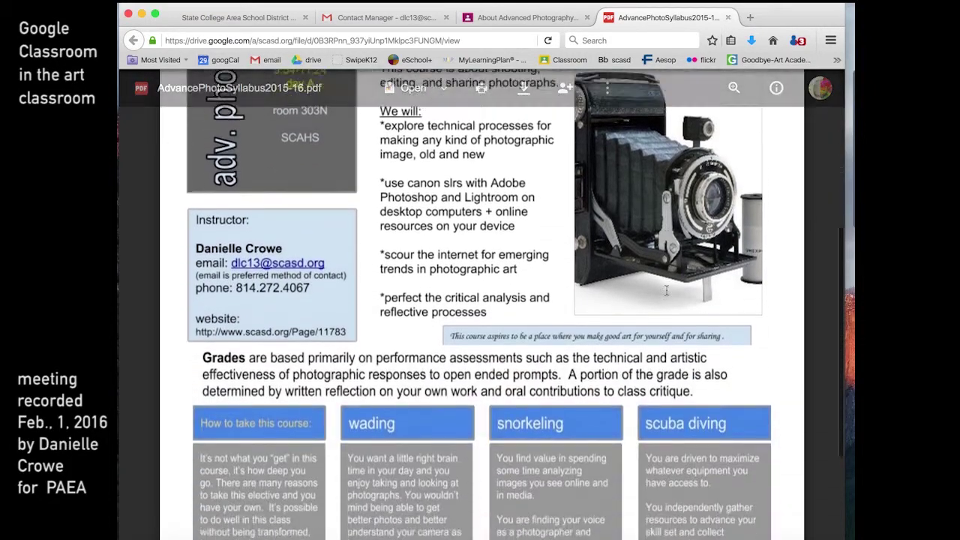
scroll(665, 291, up, 8)
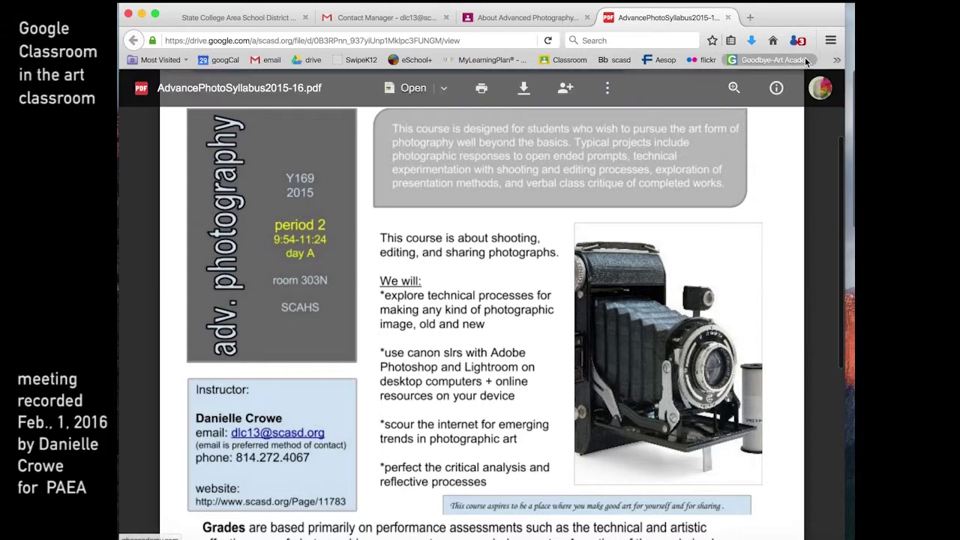
Step: Open Google Drive separately from the syllabus and create a blank Google Docs document
click(749, 17)
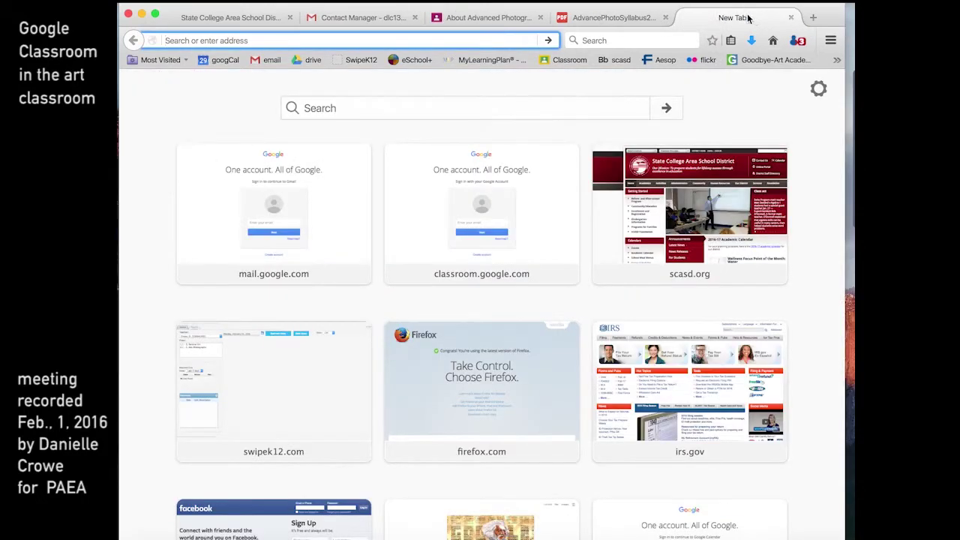
click(312, 59)
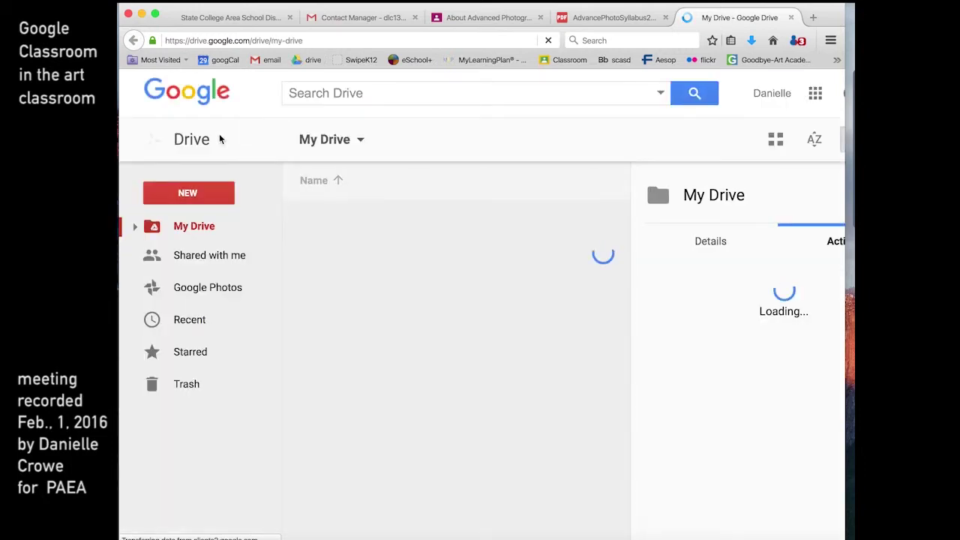
click(187, 193)
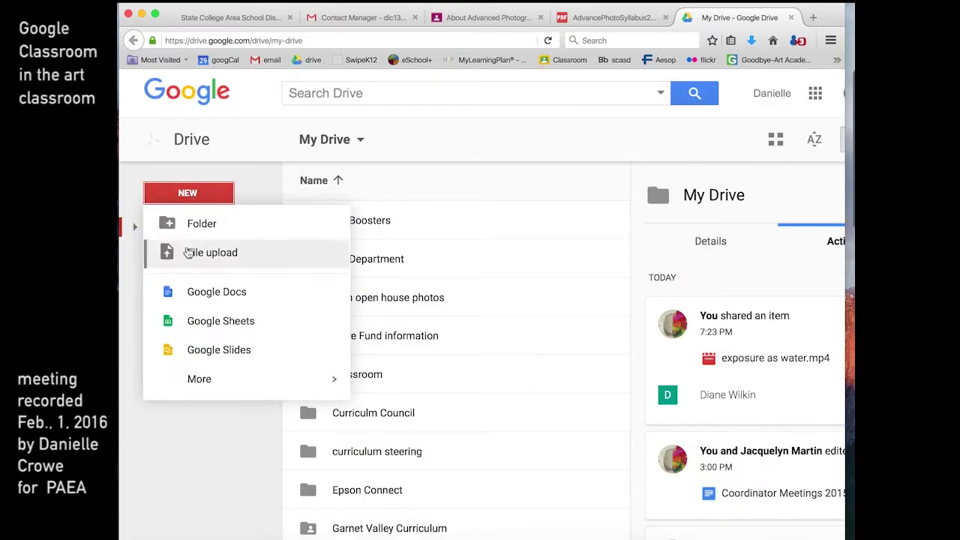
click(213, 299)
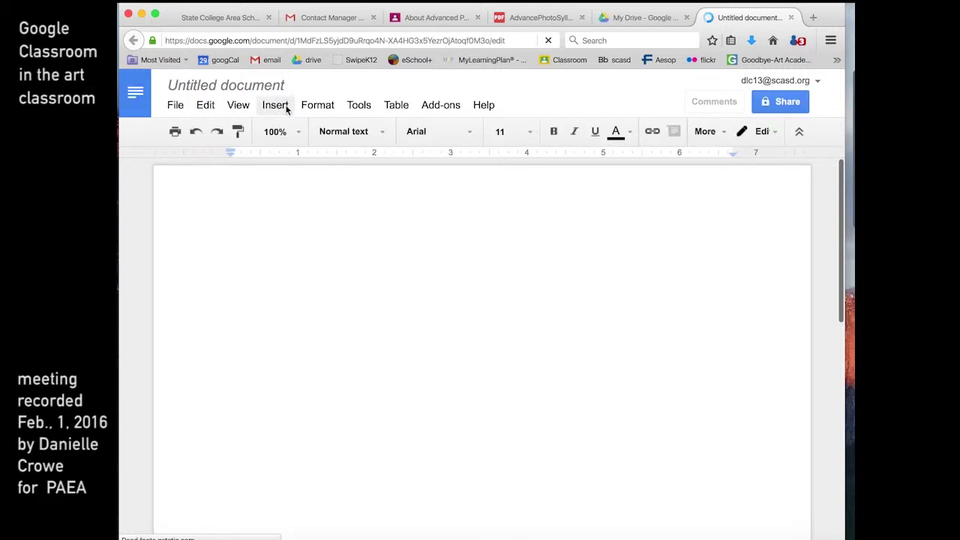
Step: Insert a drawing containing a large U-shaped block arrow that curves upward into the blank document, and save it
click(275, 105)
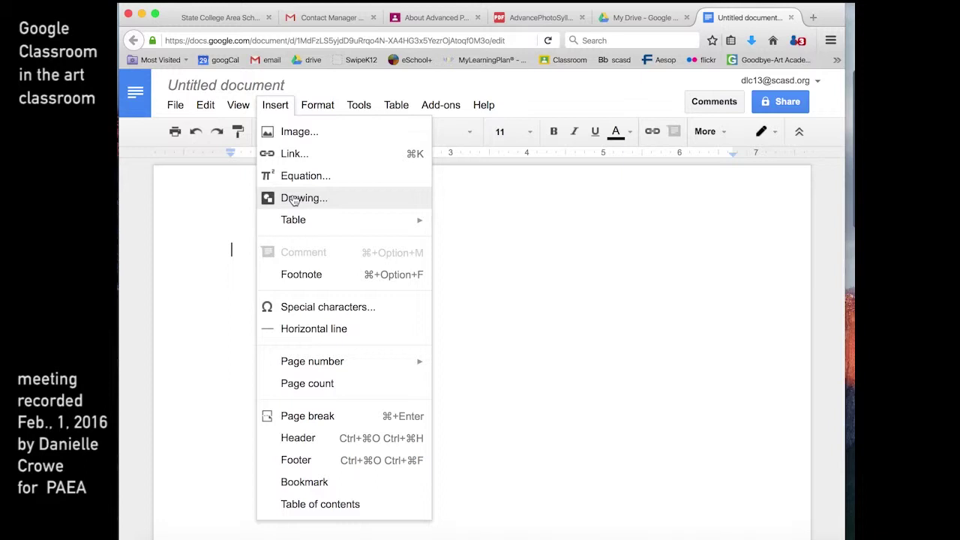
click(294, 199)
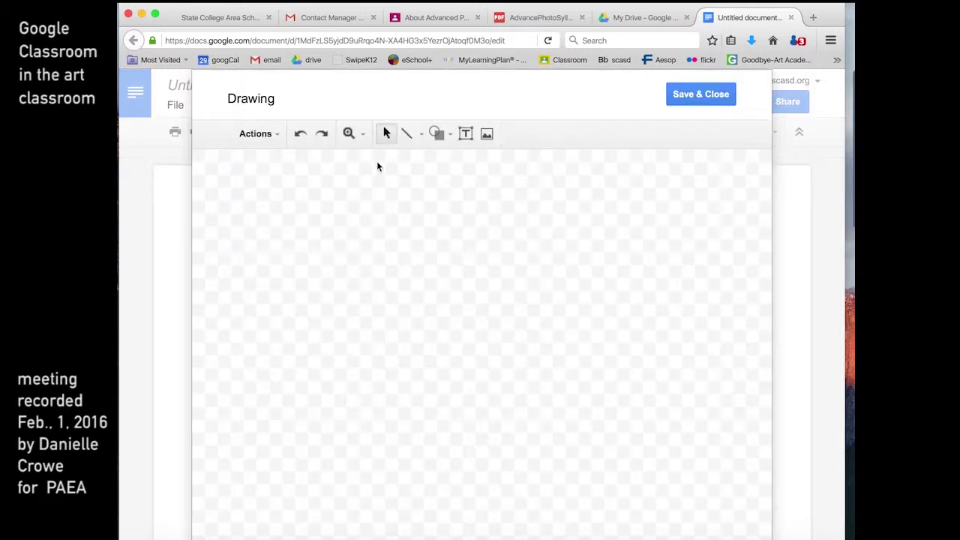
click(439, 137)
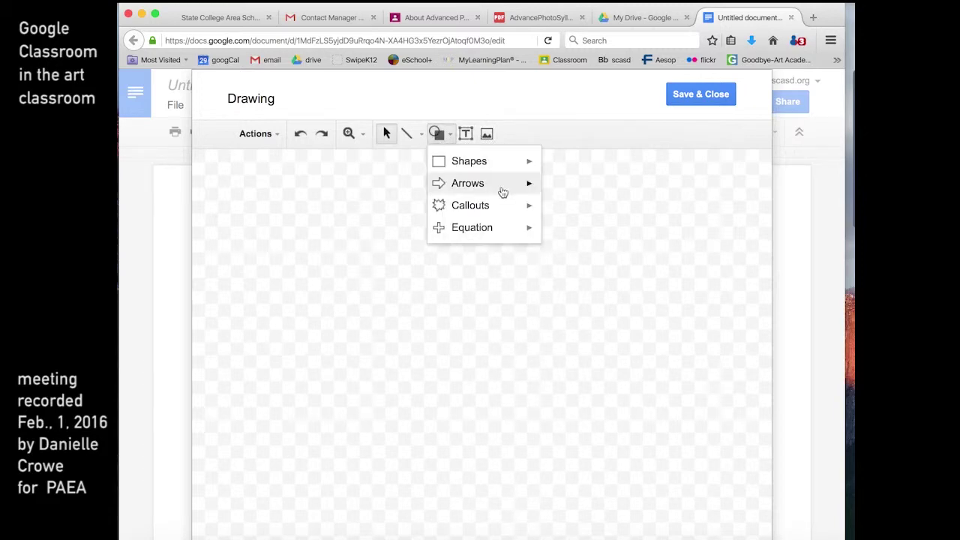
mouse_move(525, 183)
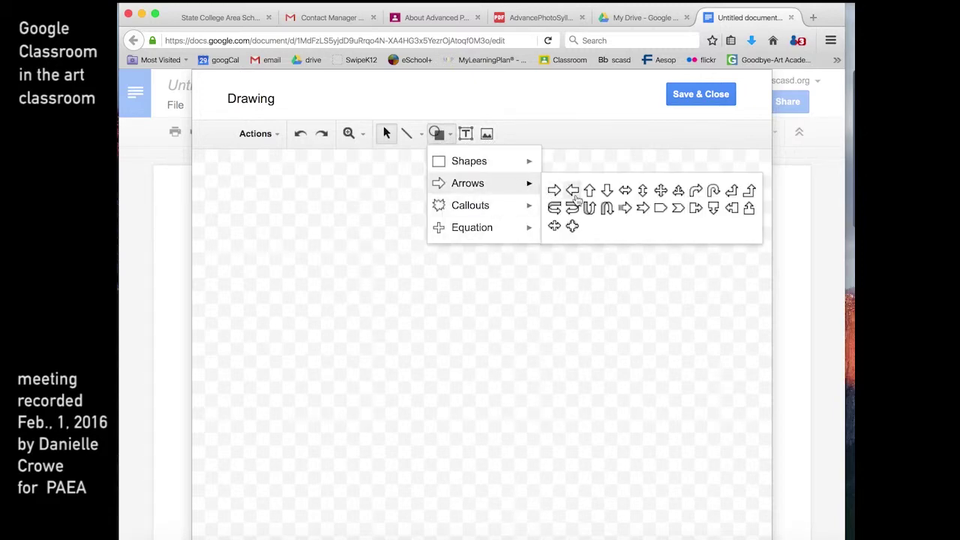
click(593, 208)
drag(332, 257, 609, 487)
click(691, 95)
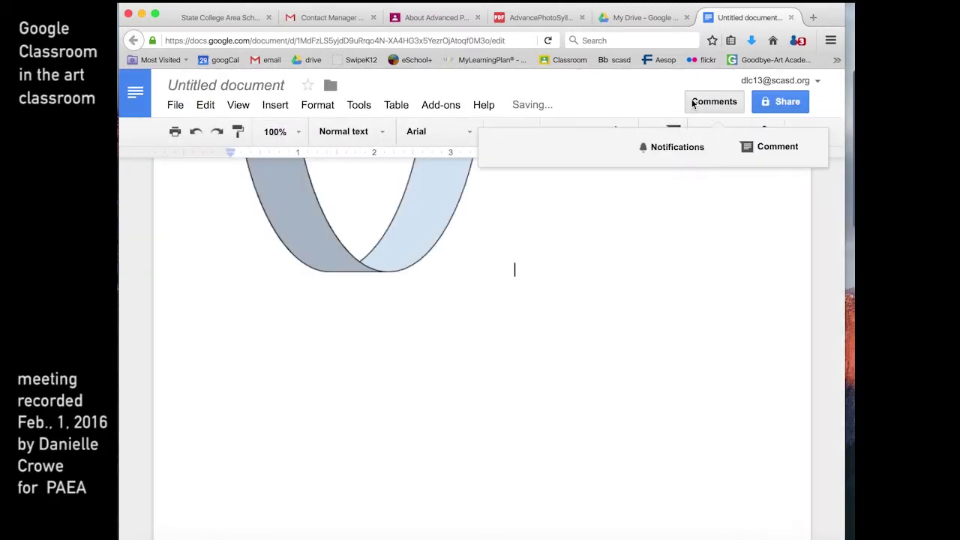
Step: Shrink the arrow drawing proportionally to about 2 inches wide, and close the document and Google Drive
scroll(585, 225, up, 3)
click(479, 334)
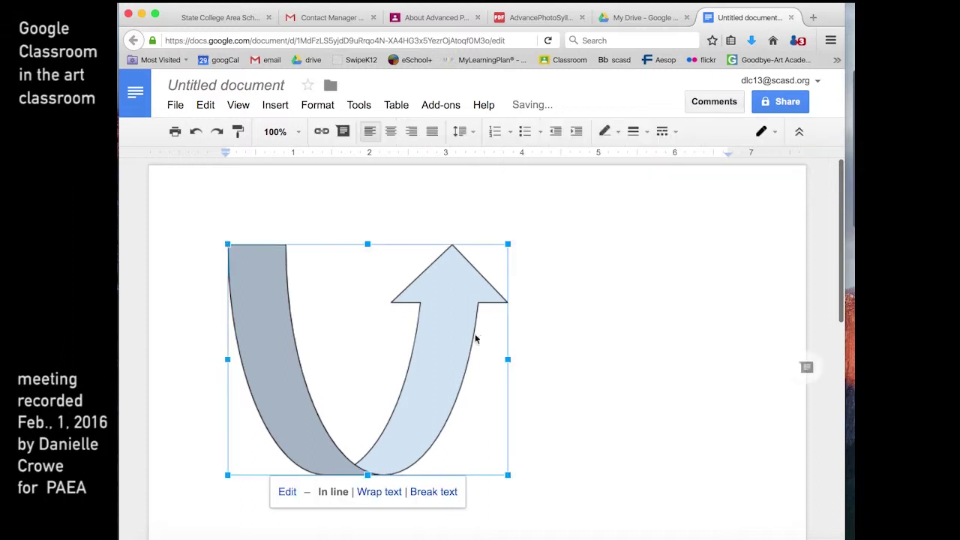
drag(509, 241, 337, 364)
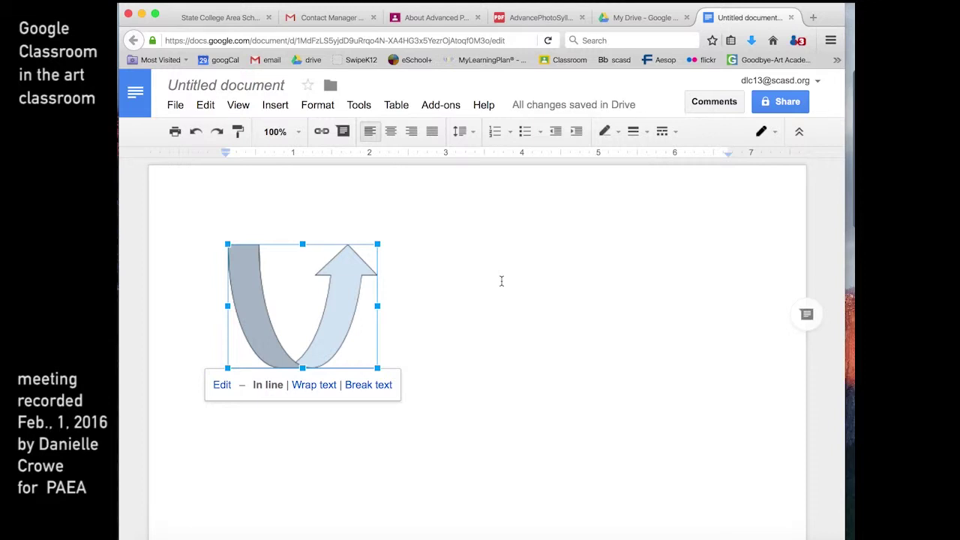
click(404, 318)
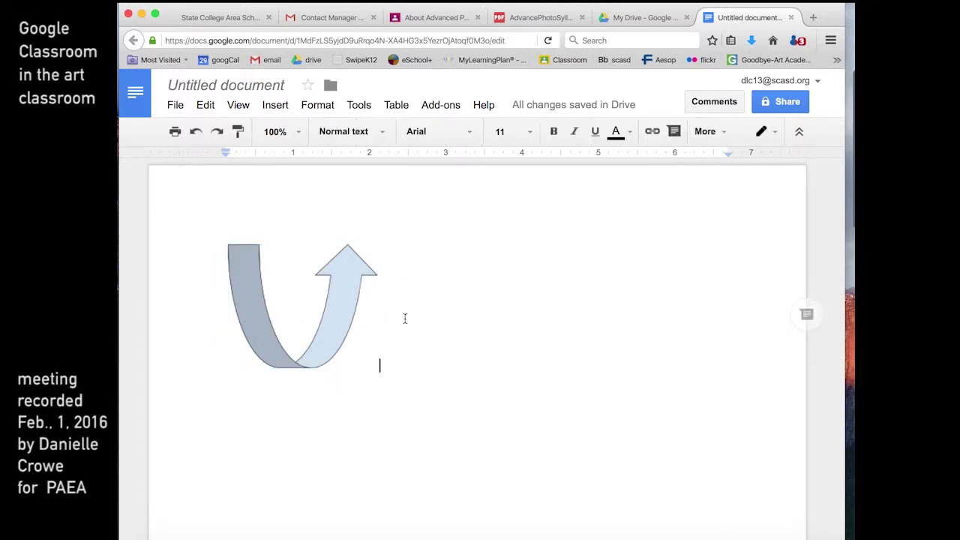
click(329, 318)
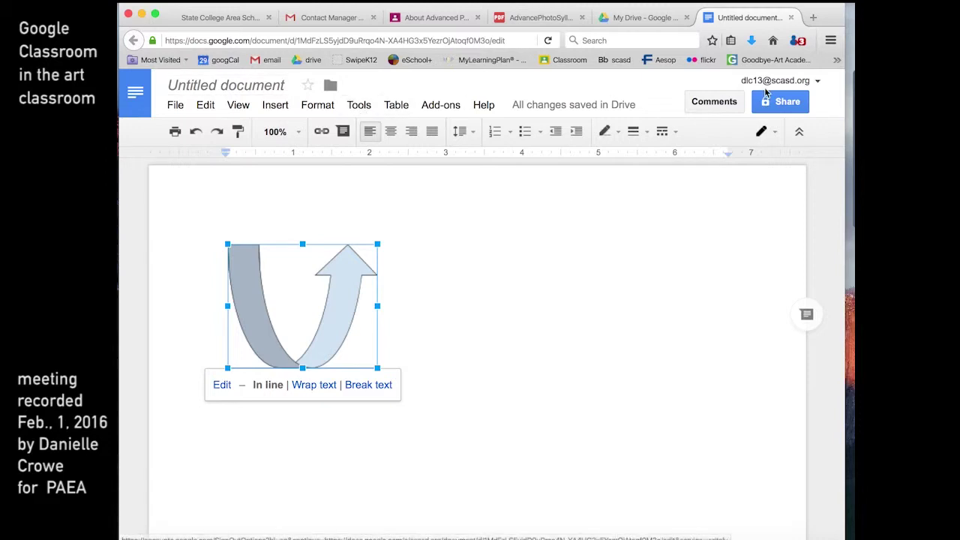
click(792, 17)
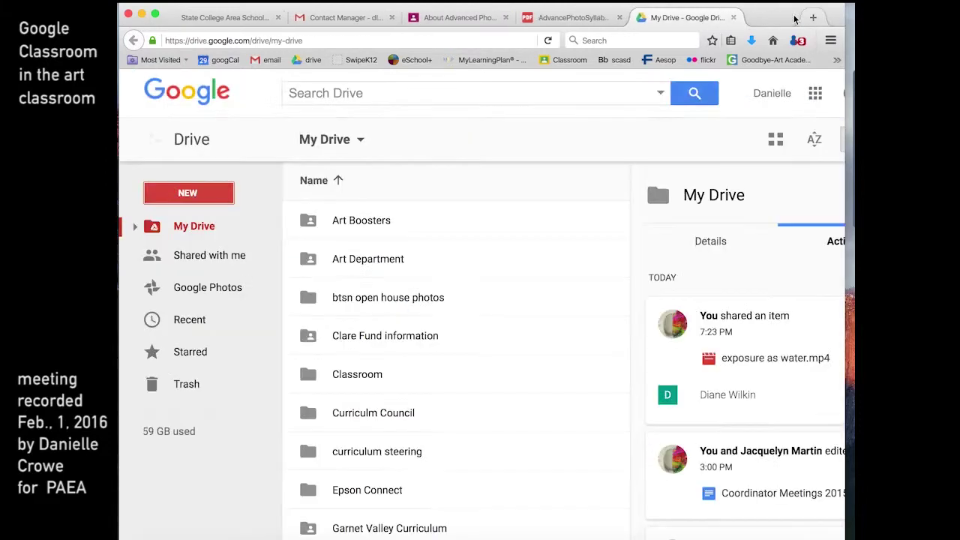
click(792, 17)
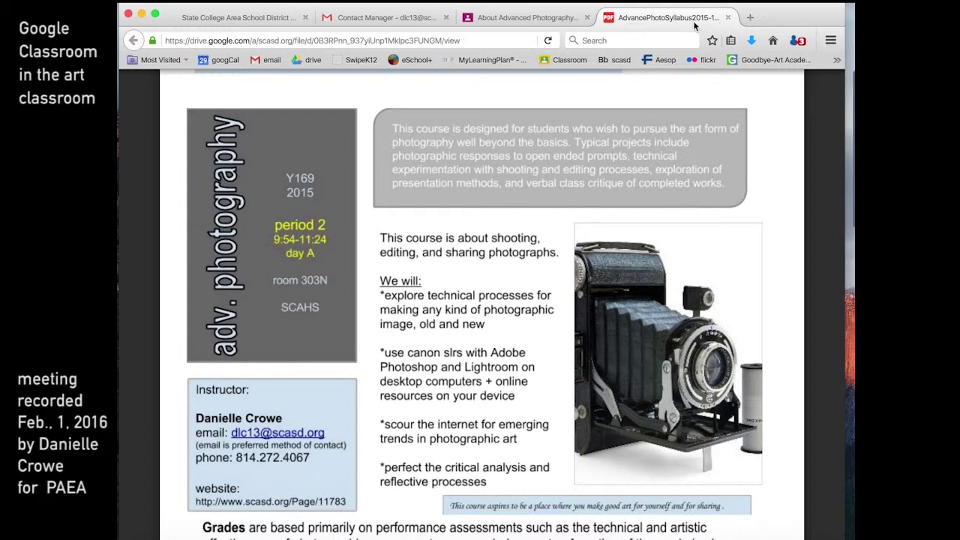
Step: Close the syllabus, view the Adv Pho Rotation Groups and Station Info document from the About page, and close it
click(727, 18)
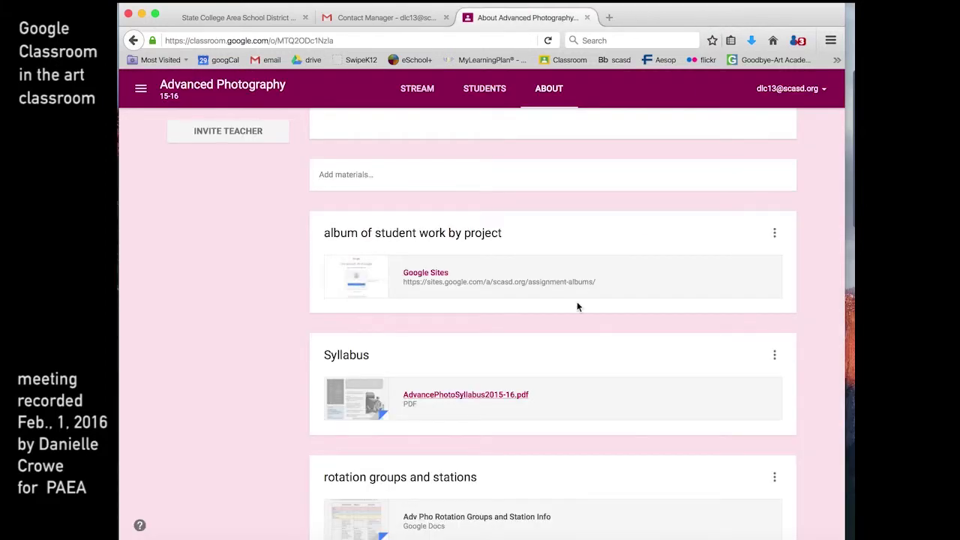
scroll(577, 304, down, 2)
click(478, 465)
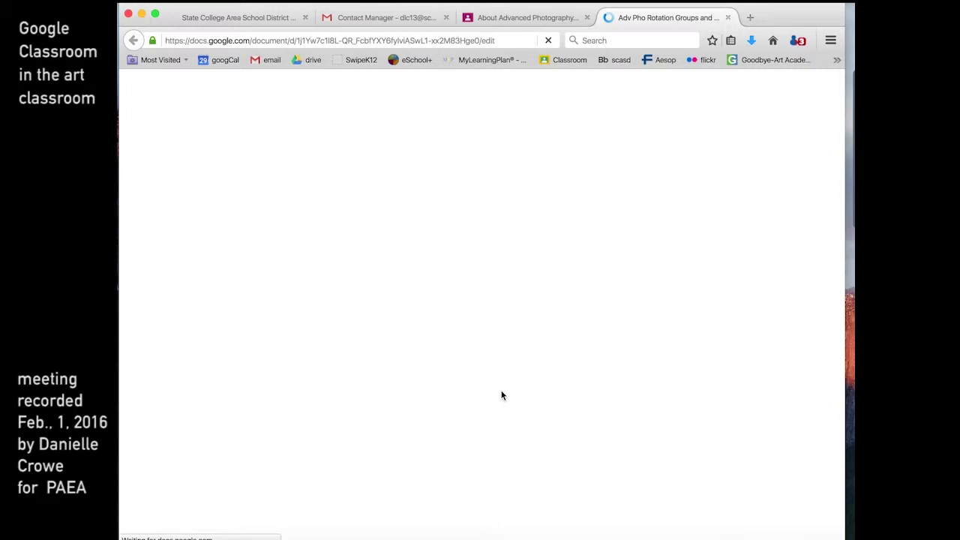
scroll(503, 395, down, 2)
scroll(581, 473, down, 4)
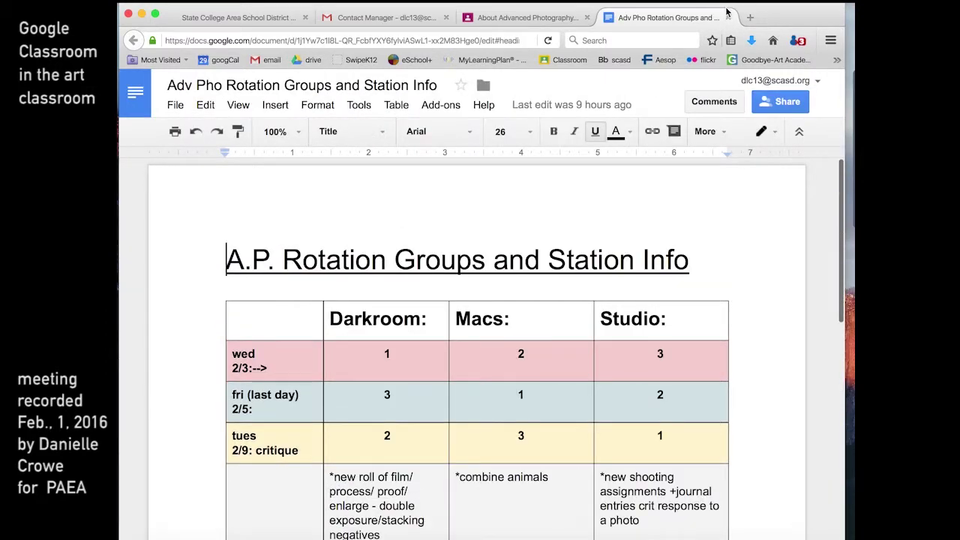
click(727, 17)
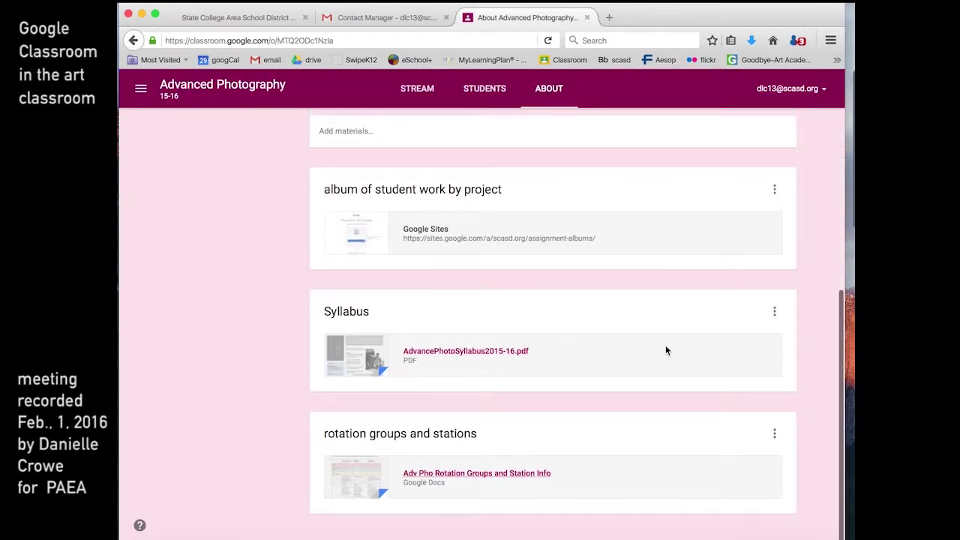
Step: Return to the Advanced Photography stream and review the recent posts through the Critical Response assignment and its attachments
scroll(666, 351, up, 5)
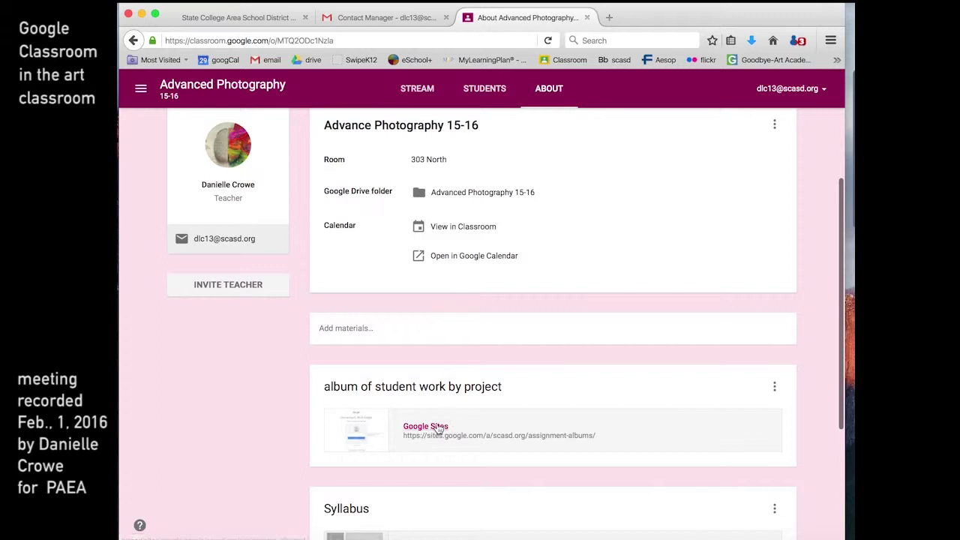
scroll(573, 364, up, 4)
click(399, 216)
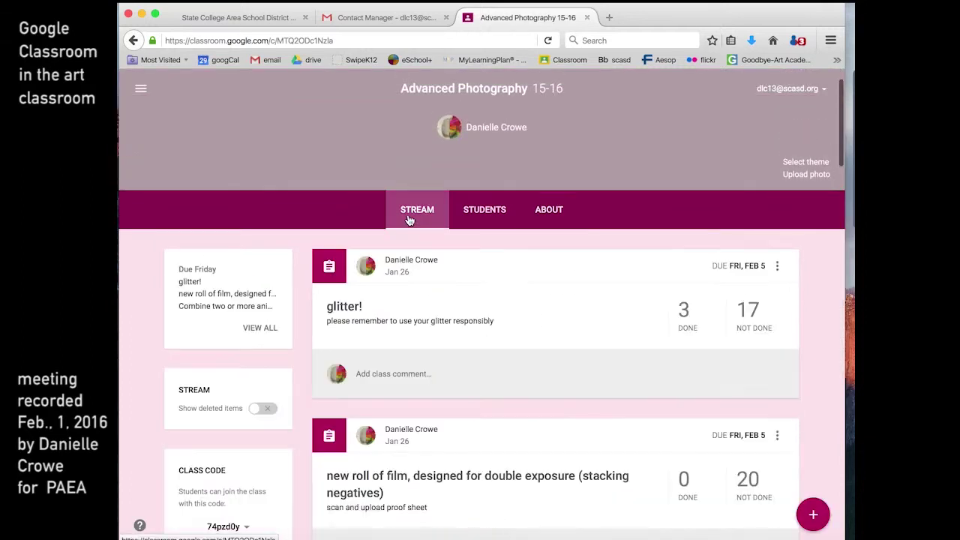
scroll(551, 384, down, 1)
scroll(551, 384, down, 3)
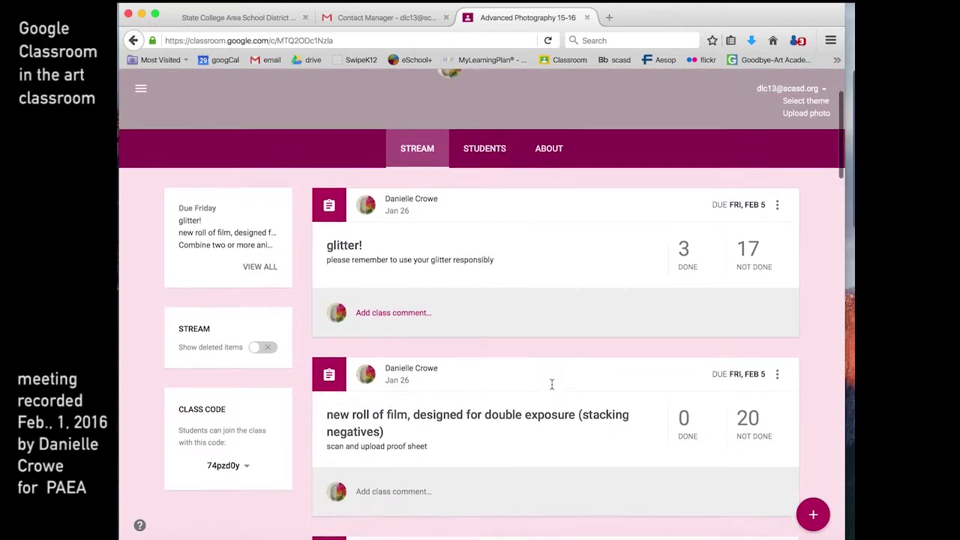
scroll(552, 387, down, 10)
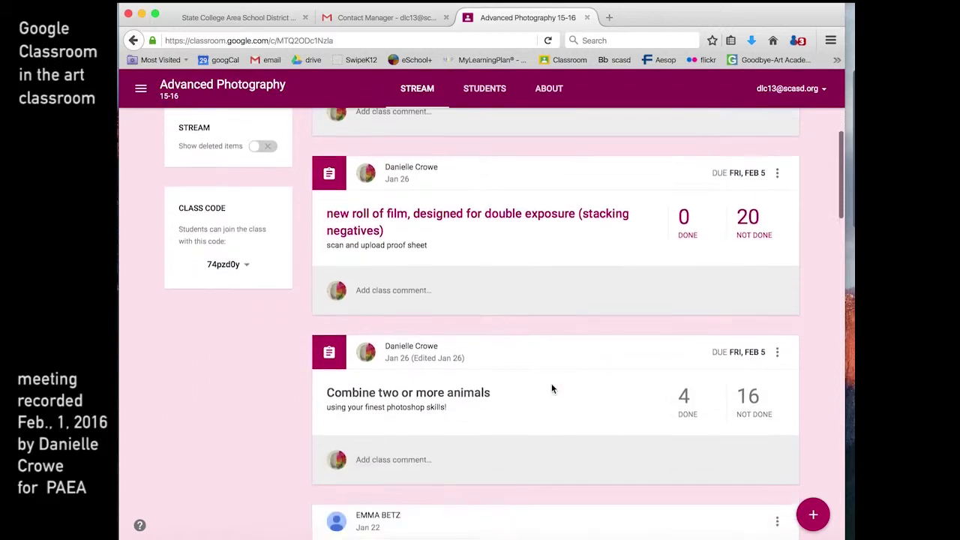
scroll(551, 388, down, 1)
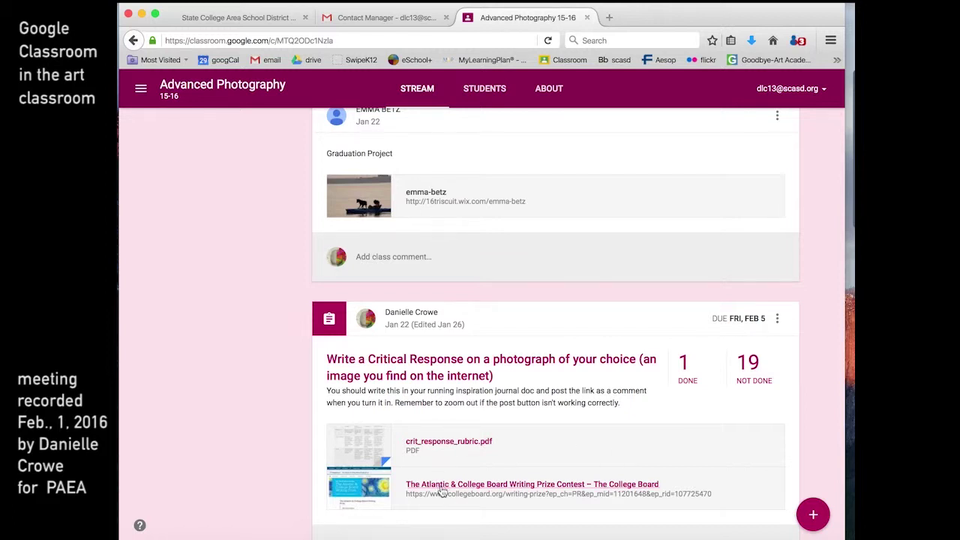
scroll(611, 446, down, 1)
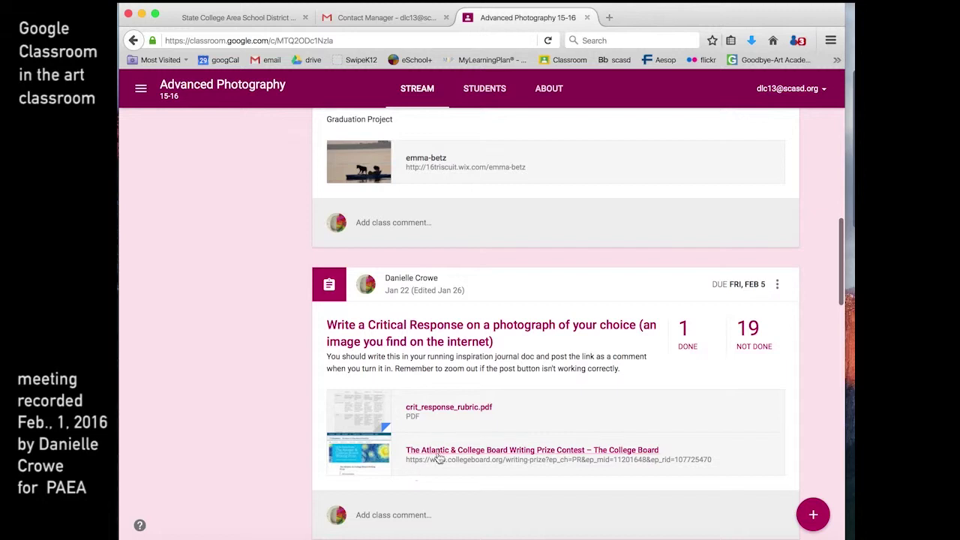
scroll(552, 485, down, 3)
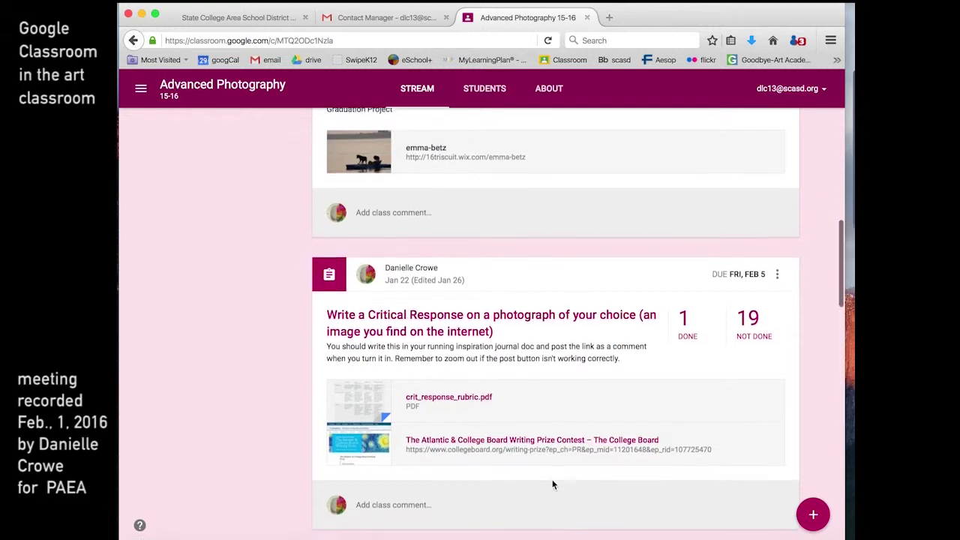
Step: Review the older stream assignments due Jan 19, from Experiment with clipping masks to Alter Ego Portrait
scroll(553, 486, down, 12)
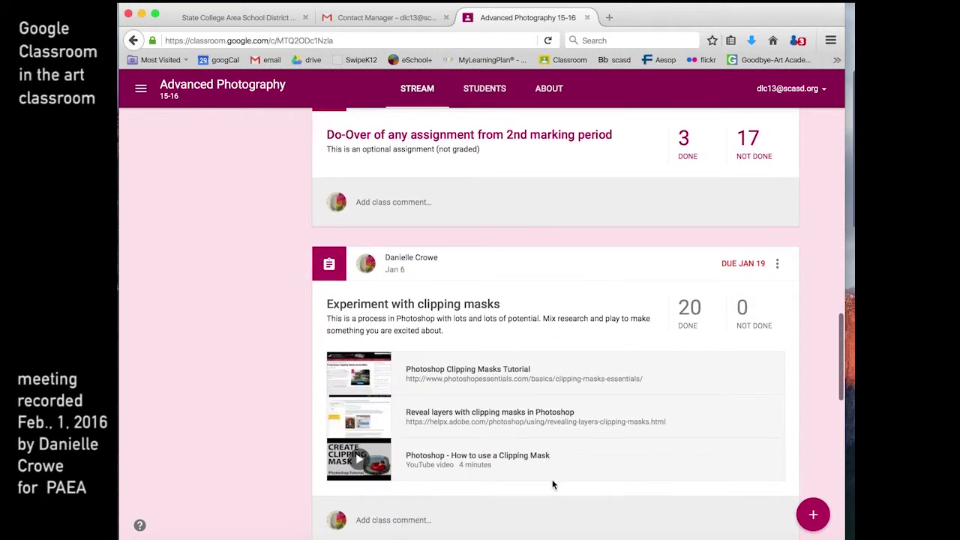
scroll(553, 484, down, 4)
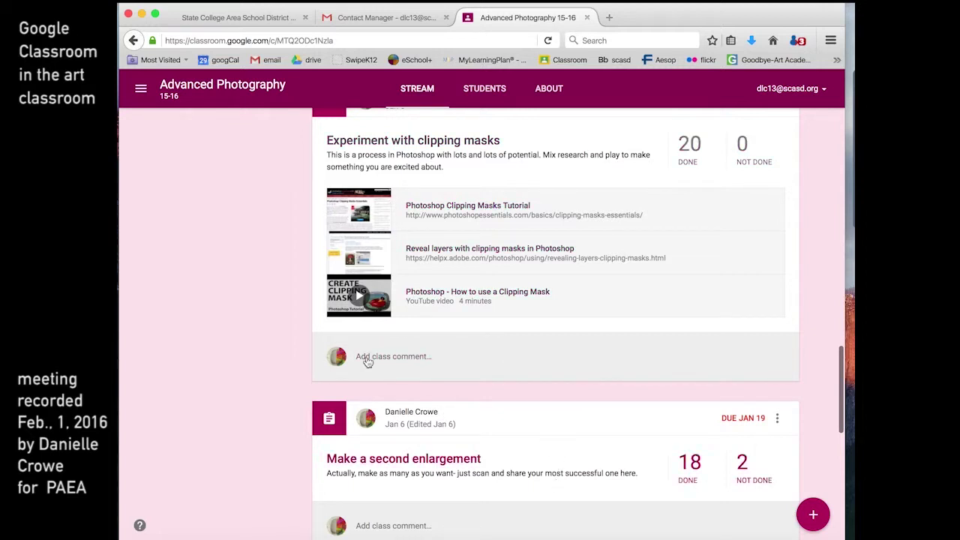
scroll(459, 474, down, 5)
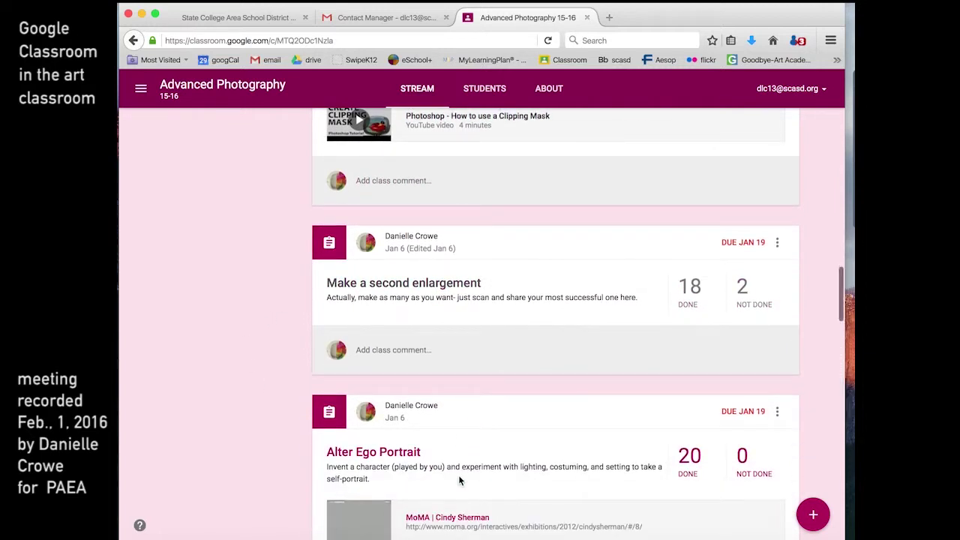
scroll(543, 454, down, 1)
scroll(545, 459, down, 2)
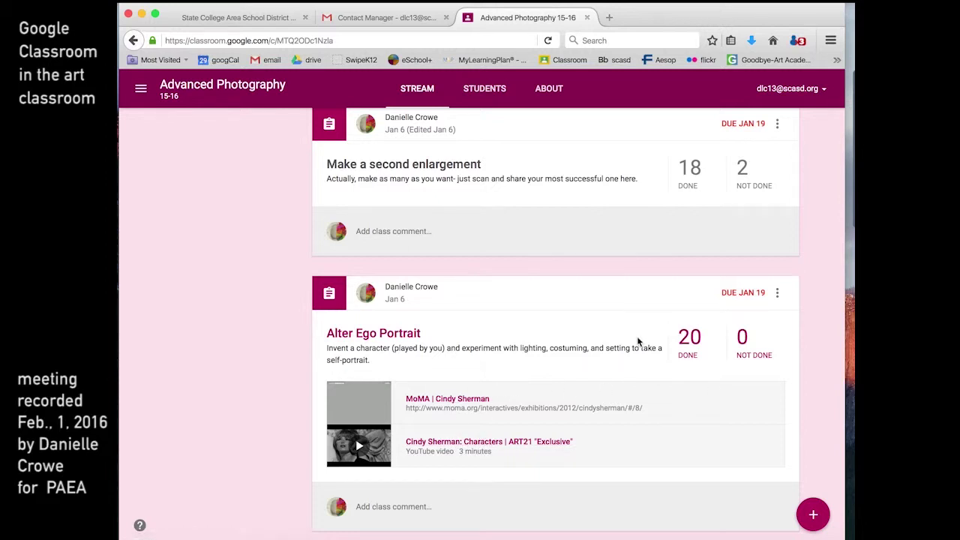
Step: Open the completed Alter Ego Portrait student work, and view and close alter ego.jpg and alter ego self portrait edited.jpg
click(689, 343)
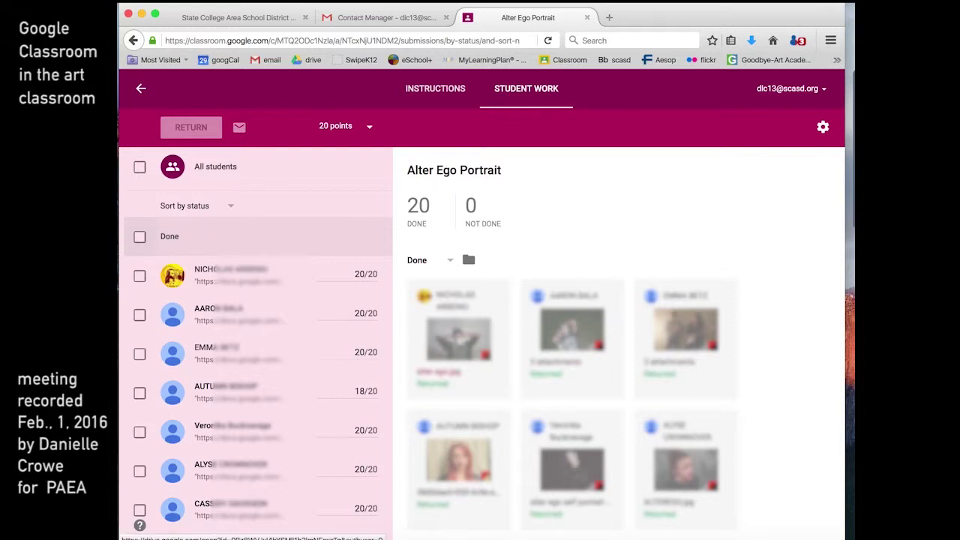
click(459, 339)
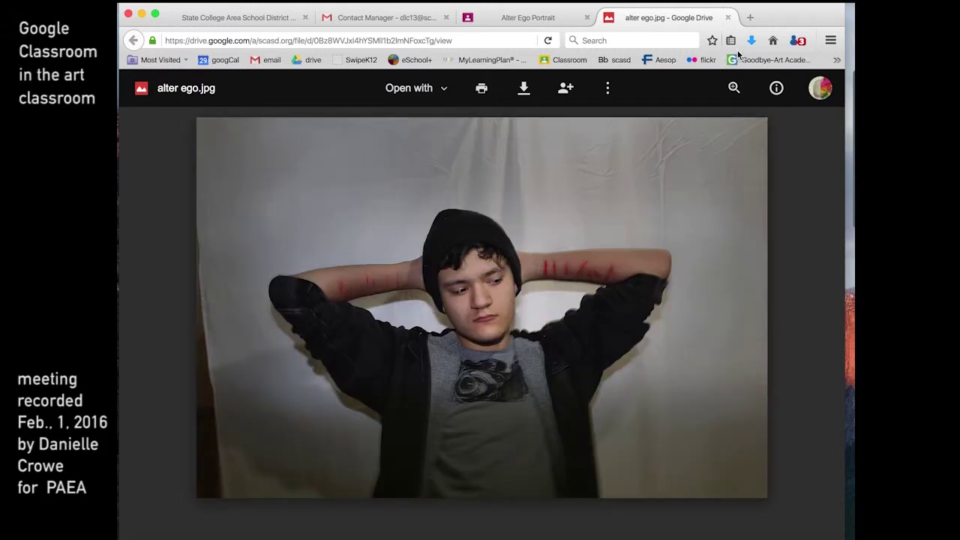
click(728, 18)
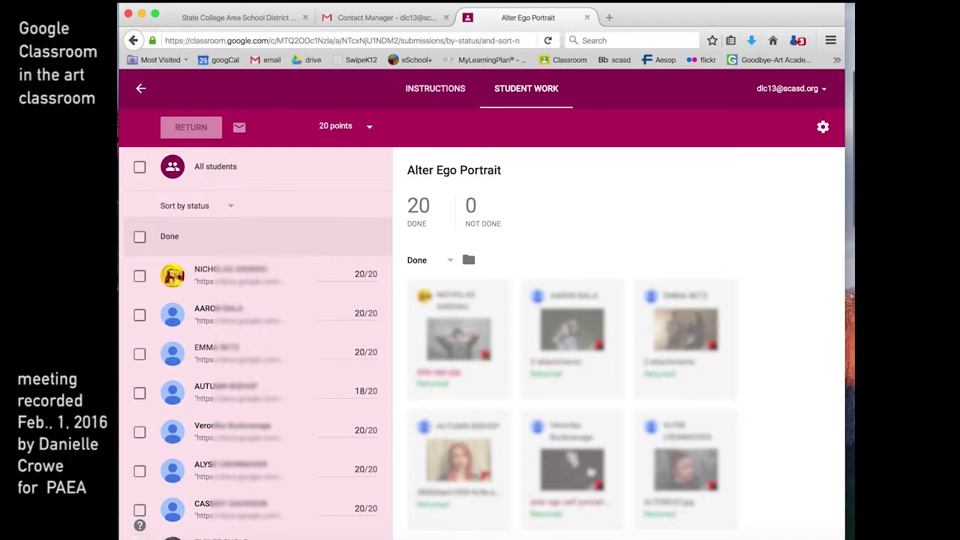
click(578, 467)
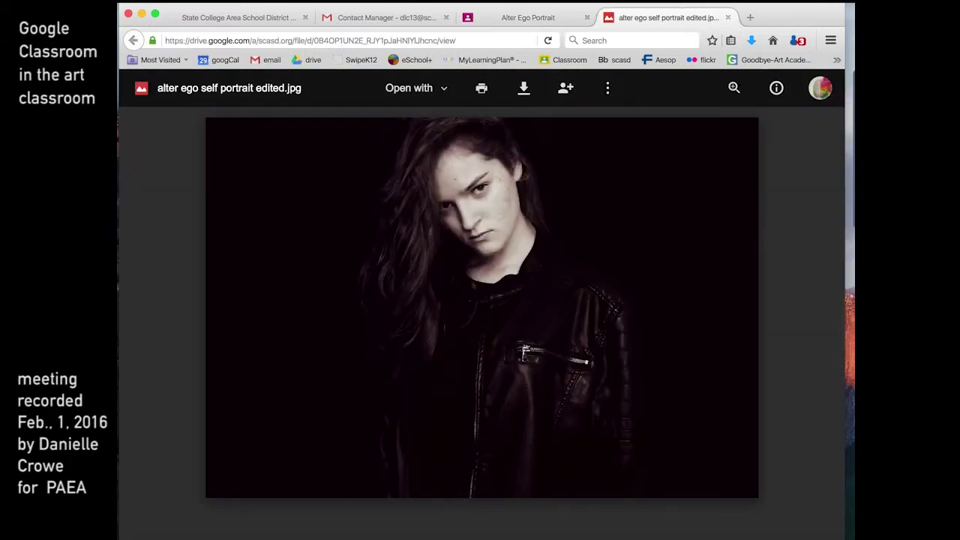
click(726, 17)
Step: Look through the student list and grades for the Alter Ego Portrait assignment
scroll(342, 412, down, 5)
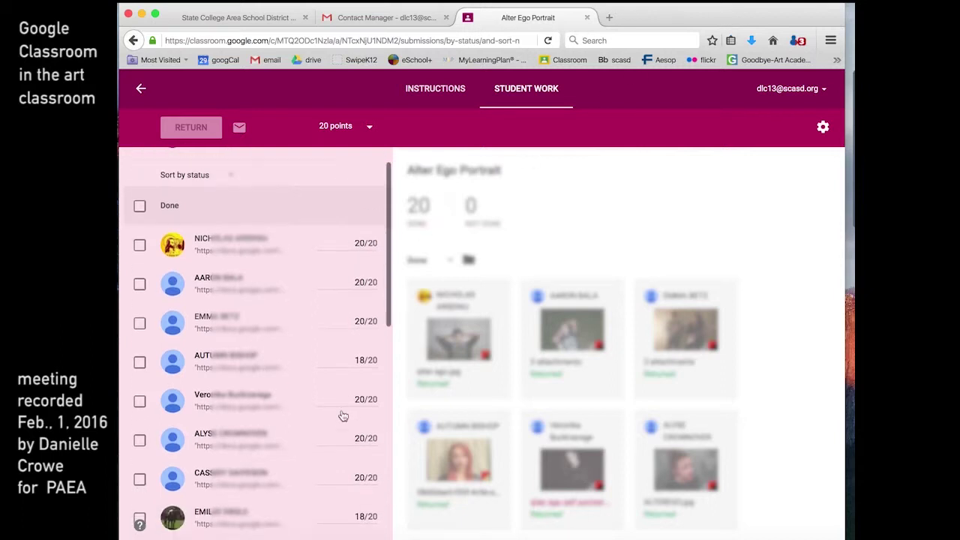
scroll(342, 412, down, 7)
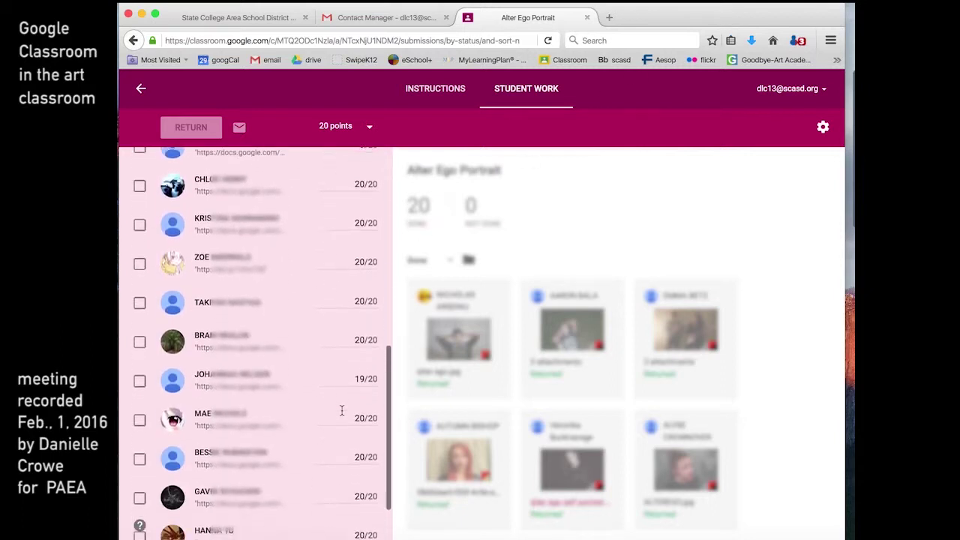
scroll(343, 416, up, 10)
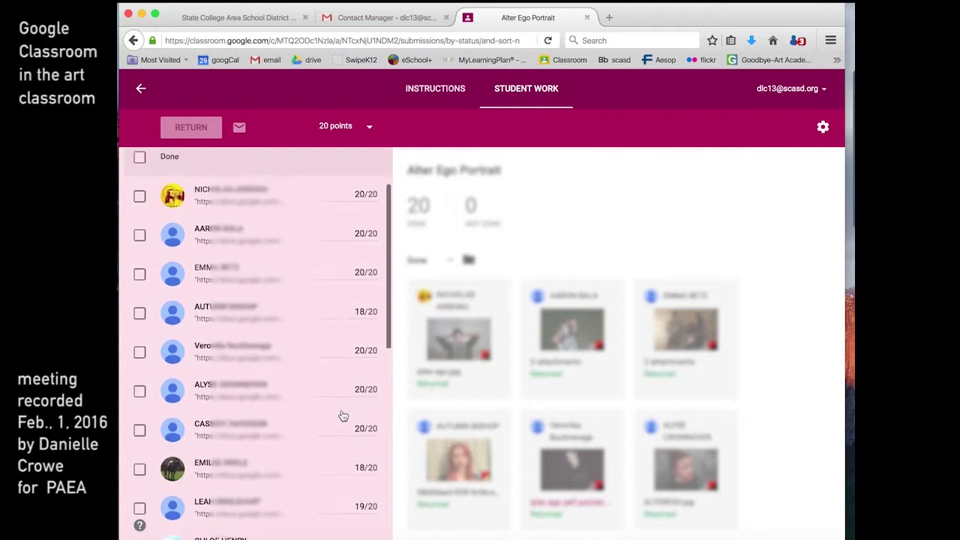
scroll(610, 386, down, 1)
Step: Browse the Alter Ego Portrait submission thumbnails and open the photo 47.jpg
scroll(609, 386, down, 3)
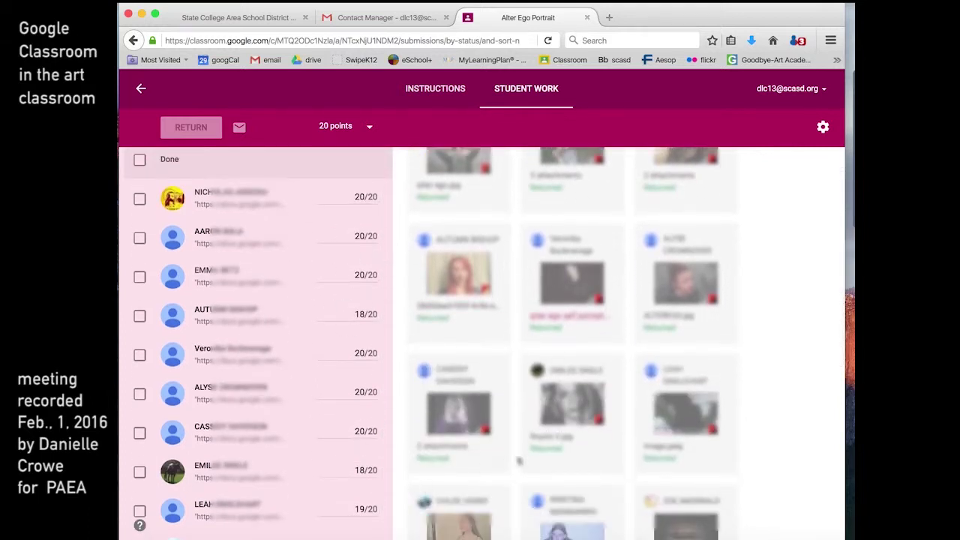
scroll(525, 459, down, 6)
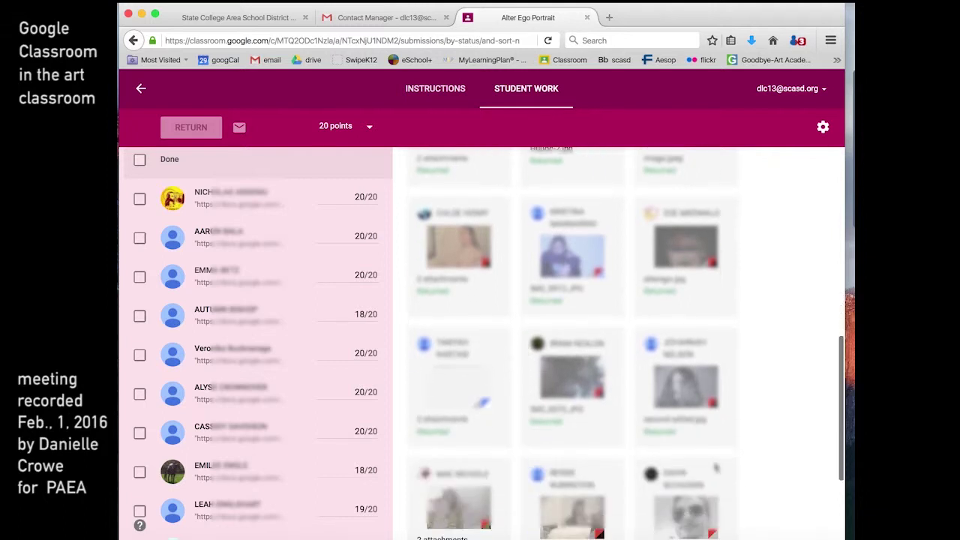
scroll(716, 468, down, 2)
click(571, 442)
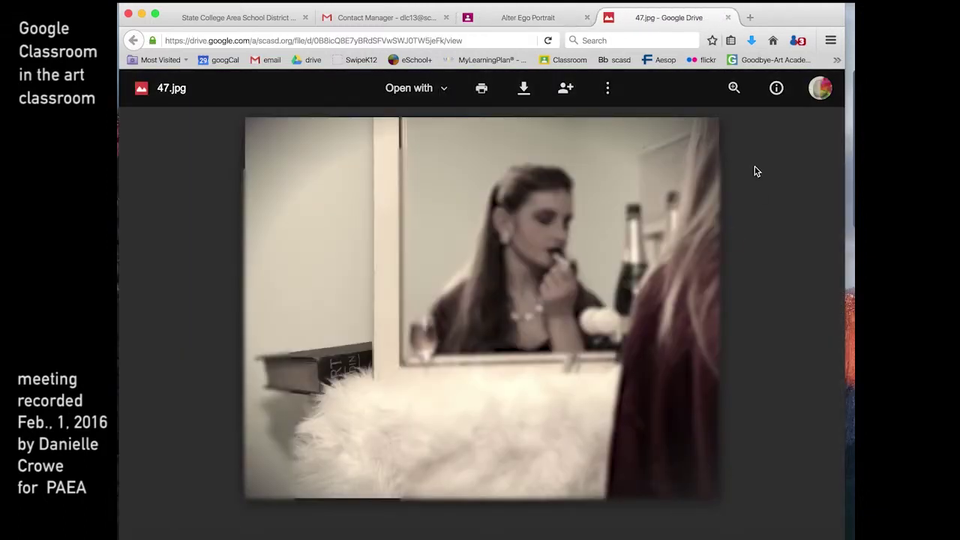
Step: Close the 47.jpg preview and open the Assignment Albums site linked in the Advanced Photography 15-16 class's About section
click(726, 18)
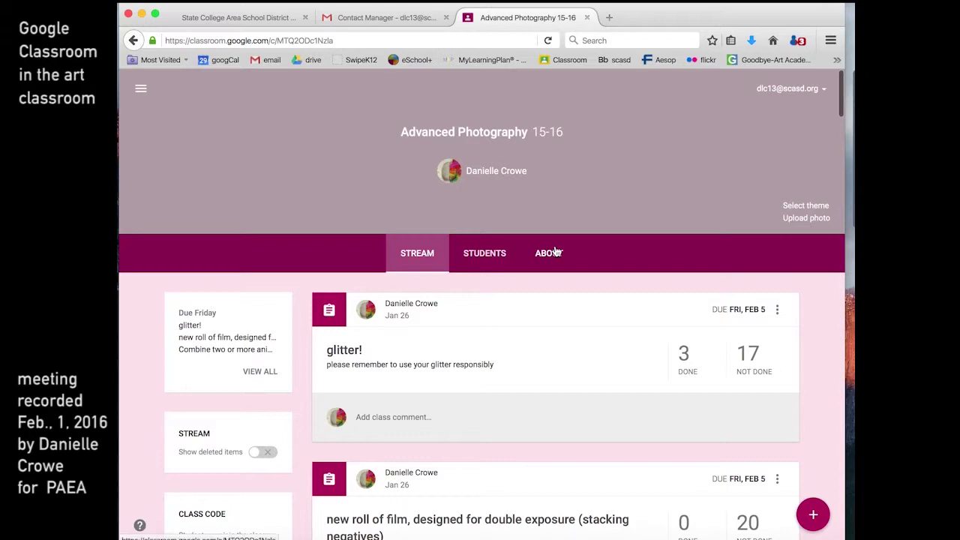
click(557, 257)
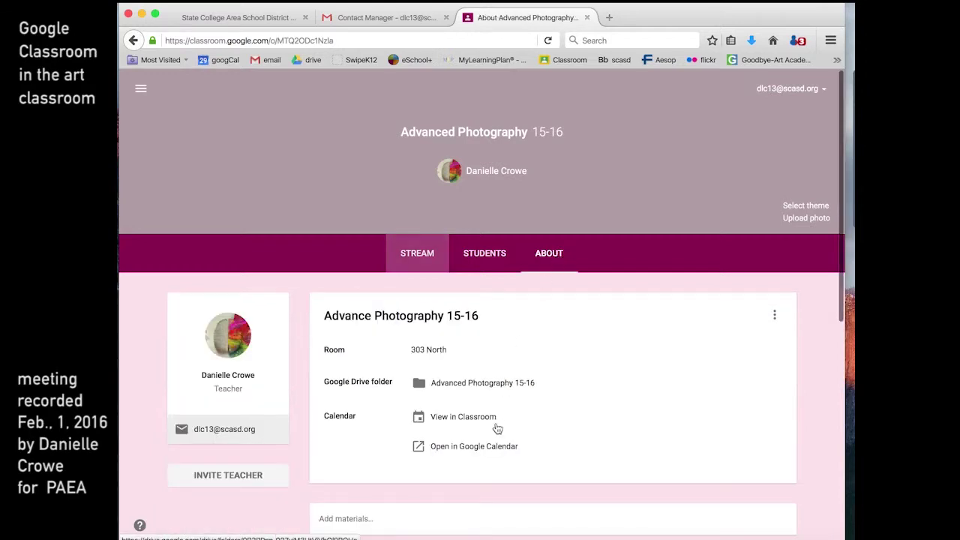
scroll(497, 428, down, 5)
click(433, 345)
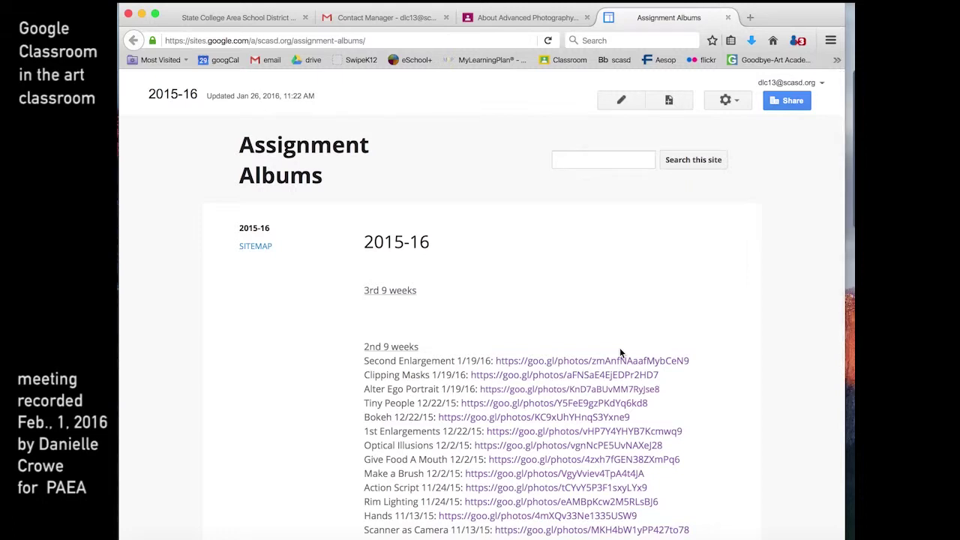
Step: Examine the 2015-16 list of assignment album links, from the 3rd 9 weeks down to the 1st 9 weeks
scroll(715, 360, down, 1)
scroll(715, 360, up, 1)
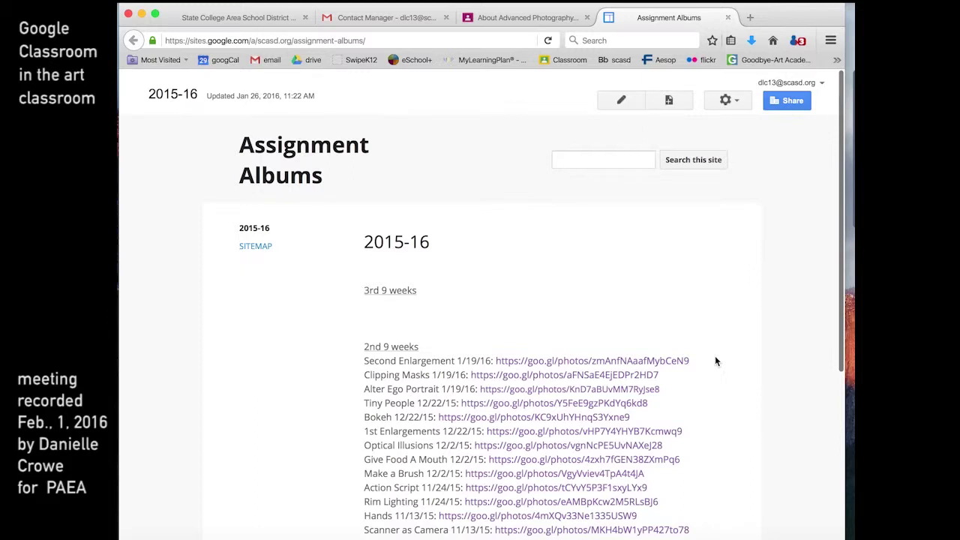
scroll(715, 361, down, 3)
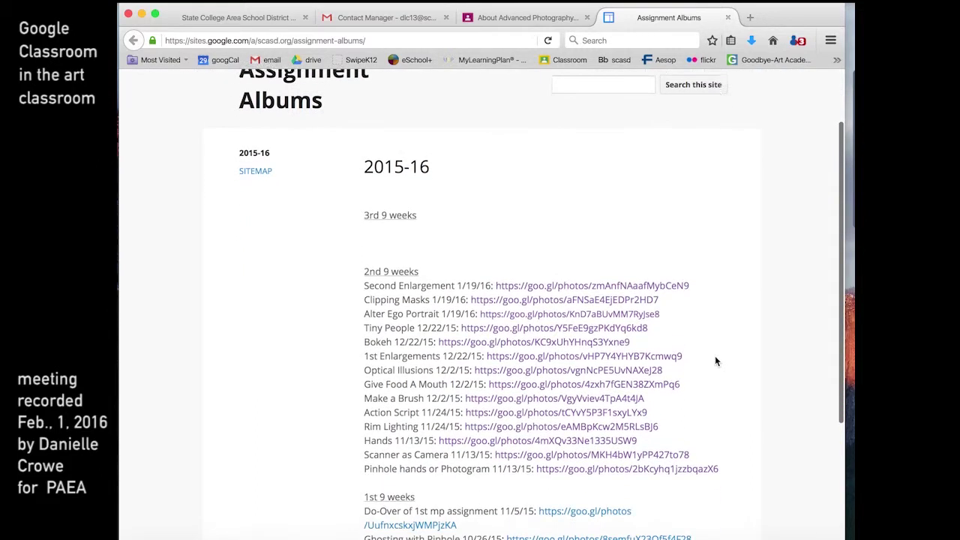
scroll(712, 207, up, 3)
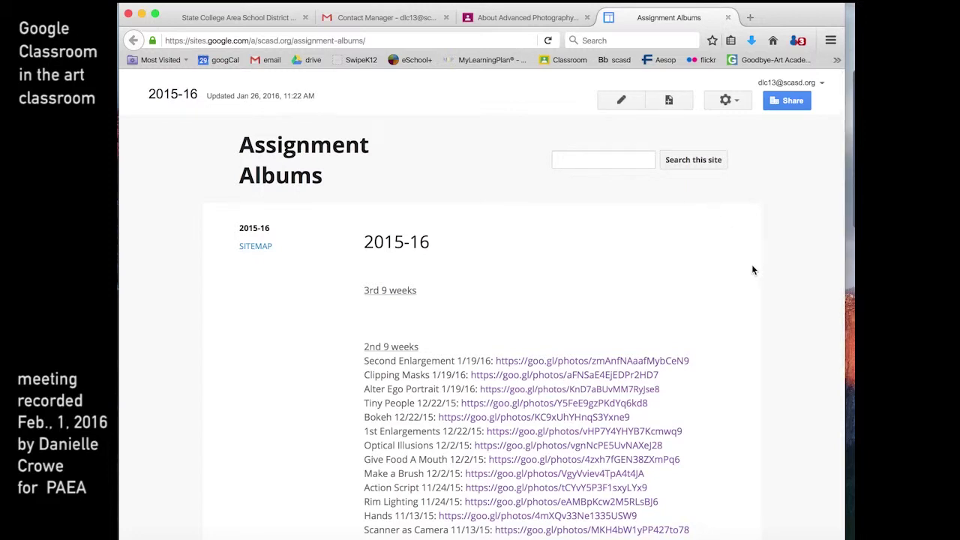
scroll(753, 270, down, 2)
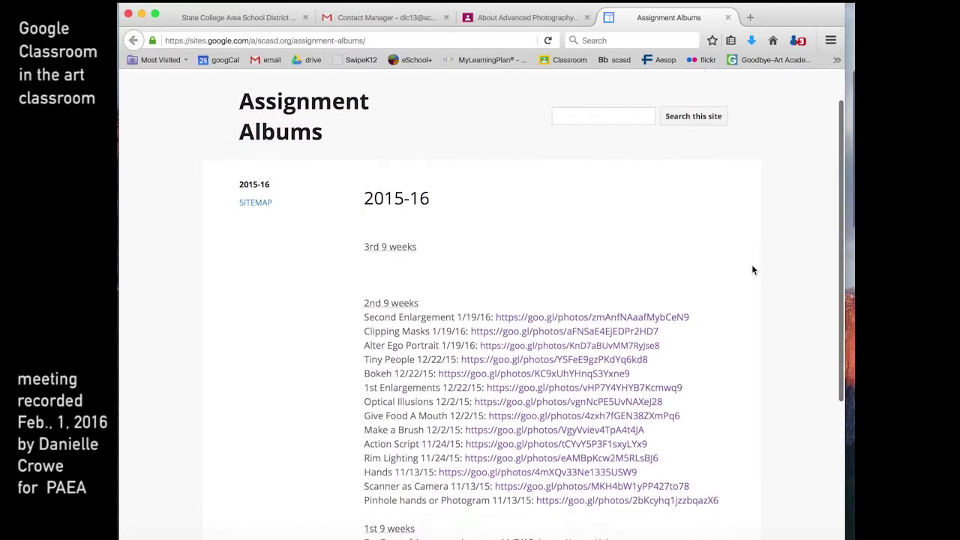
scroll(753, 270, down, 5)
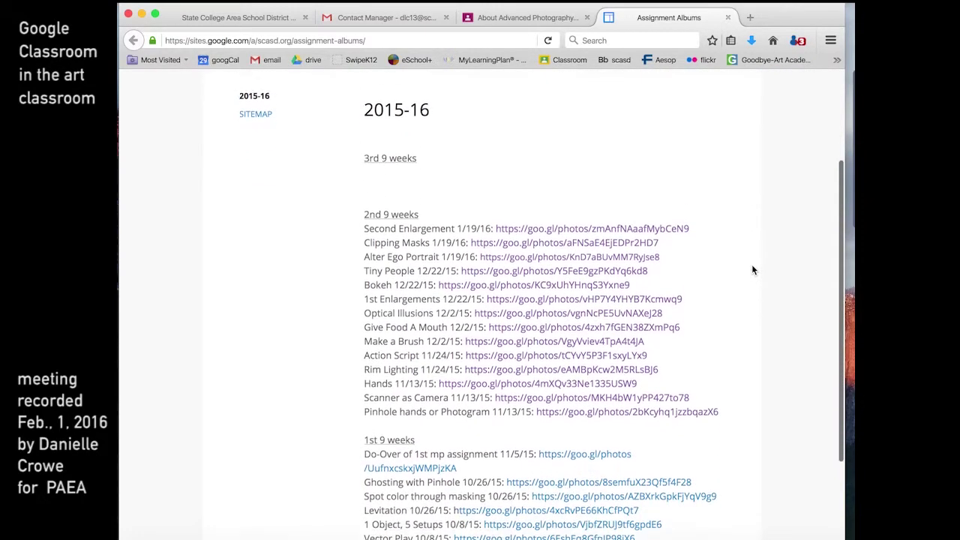
scroll(753, 269, down, 2)
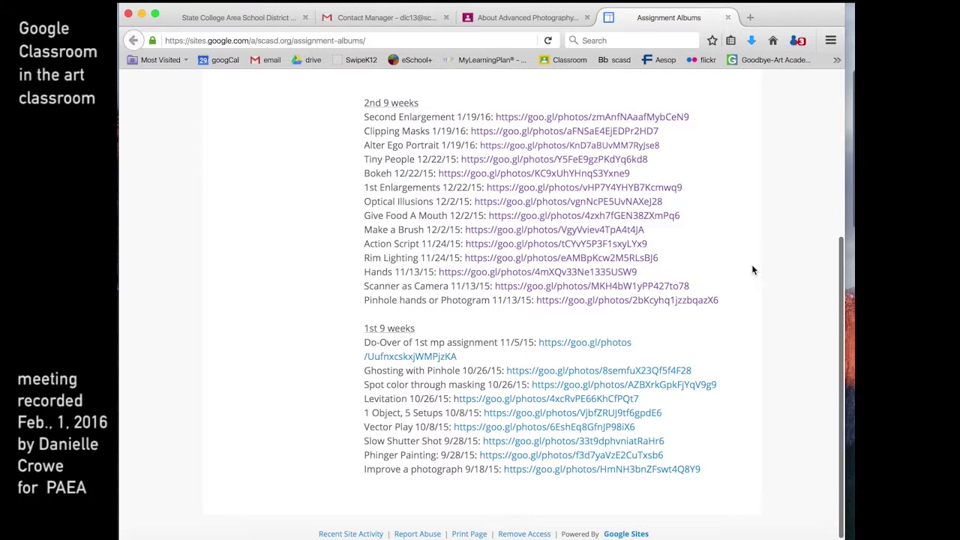
scroll(772, 233, up, 5)
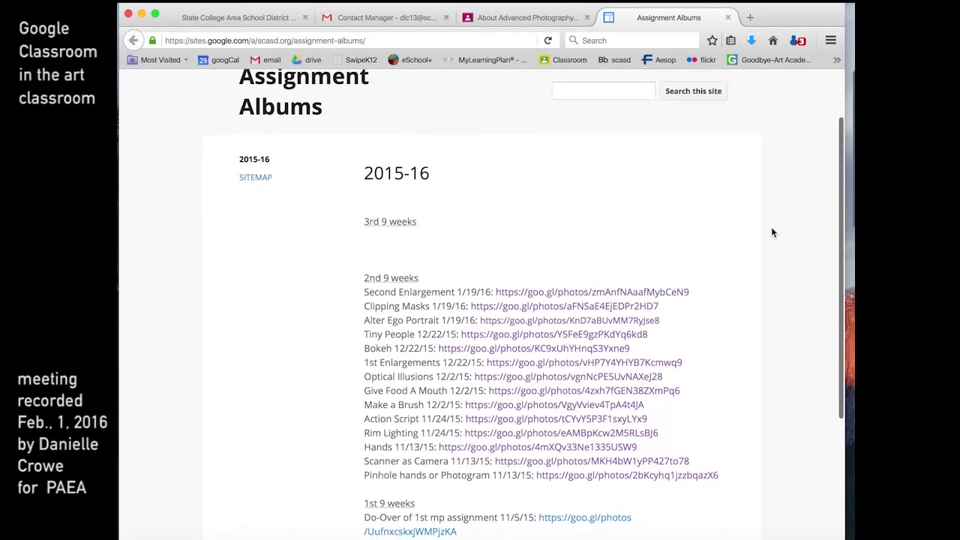
Step: Open the Alter Ego Portrait 1/19/16 album and browse its photos one by one from the first, with their details shown
click(592, 331)
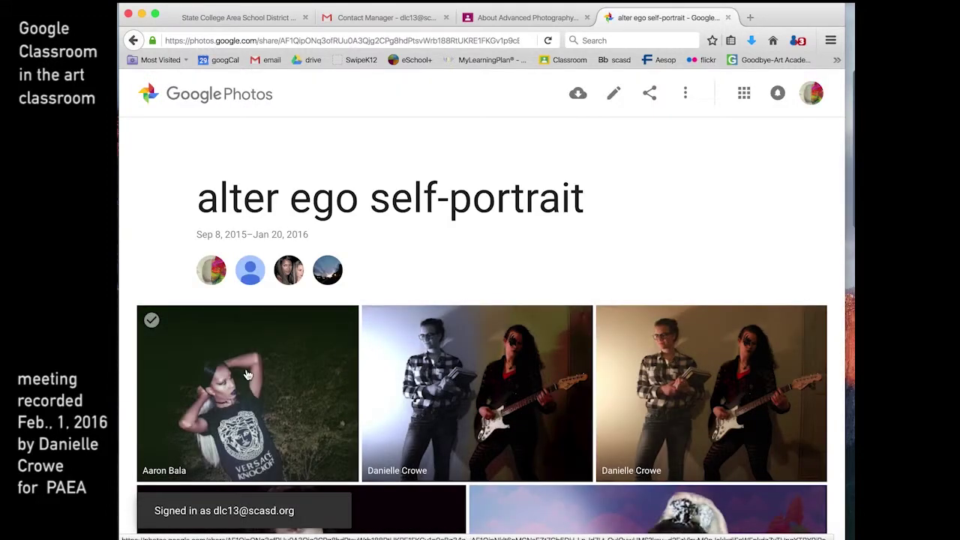
click(248, 374)
click(533, 309)
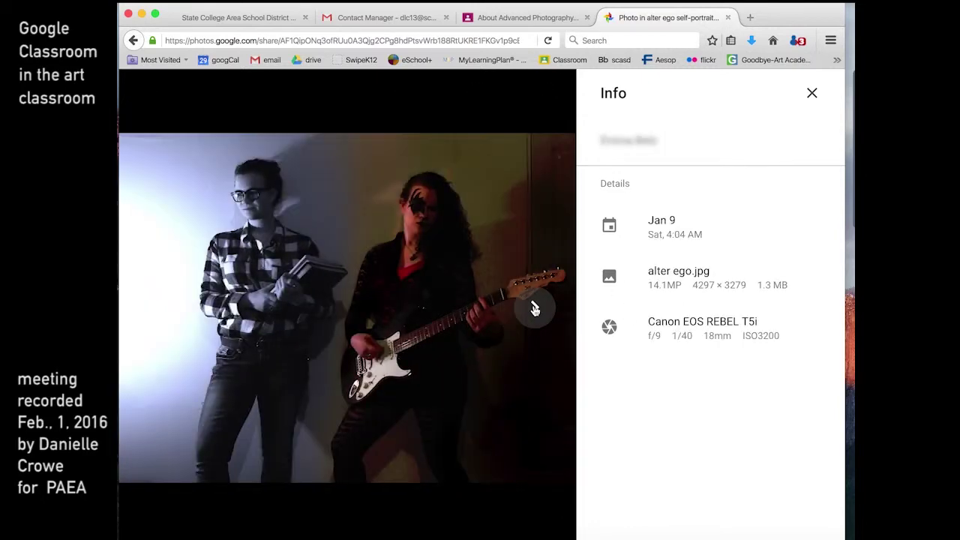
click(535, 309)
click(535, 309)
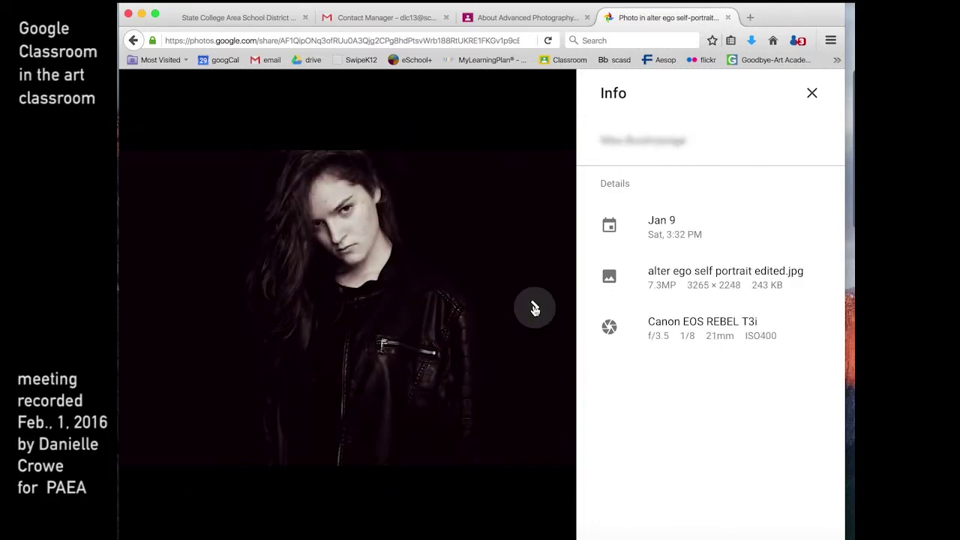
click(535, 309)
click(534, 309)
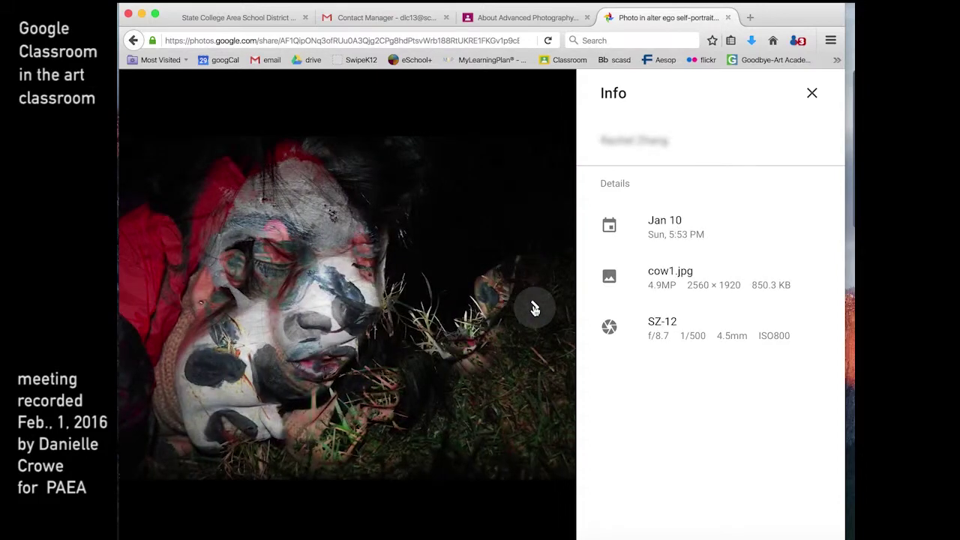
click(534, 309)
click(534, 309)
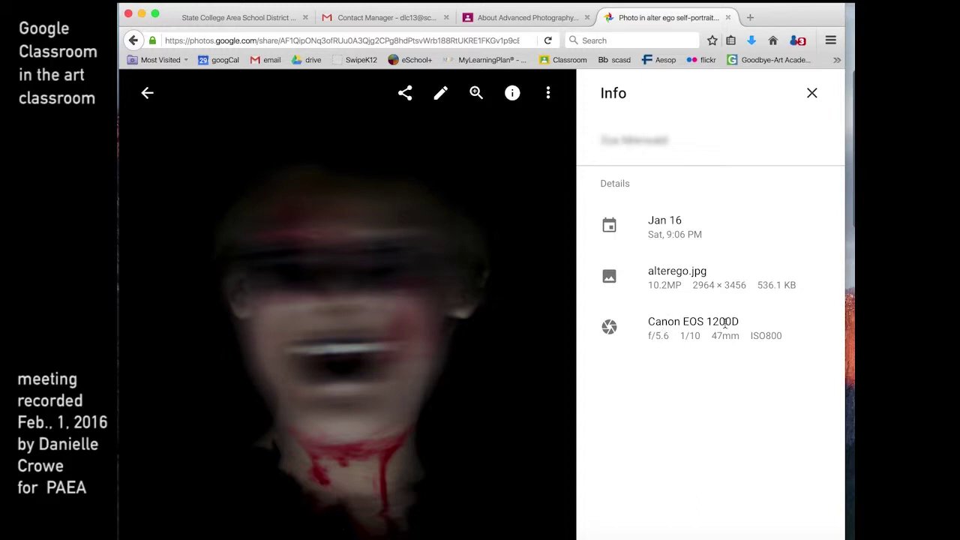
Step: Browse further album photos without the details, and check the file details of the portrait with the Versace Knockoff shirt
click(515, 93)
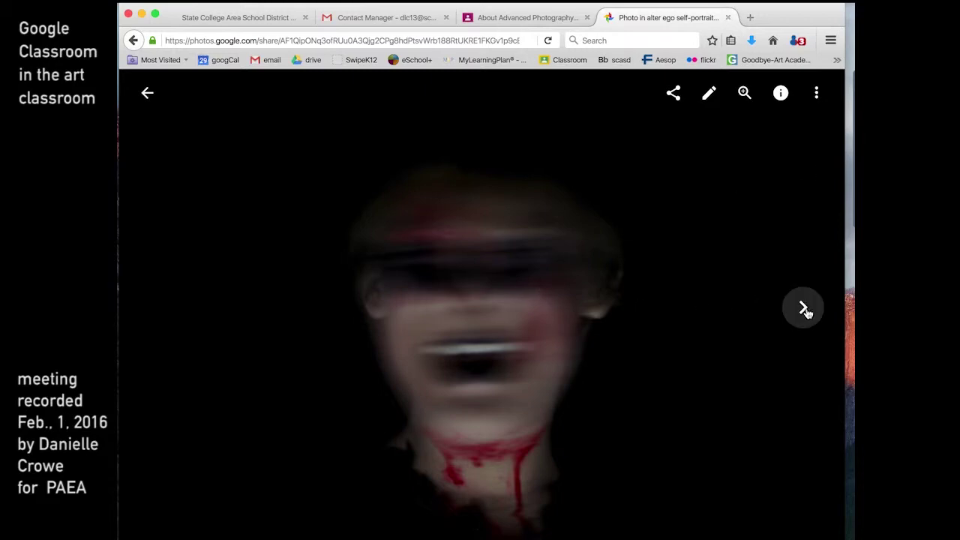
click(803, 308)
click(804, 309)
click(804, 309)
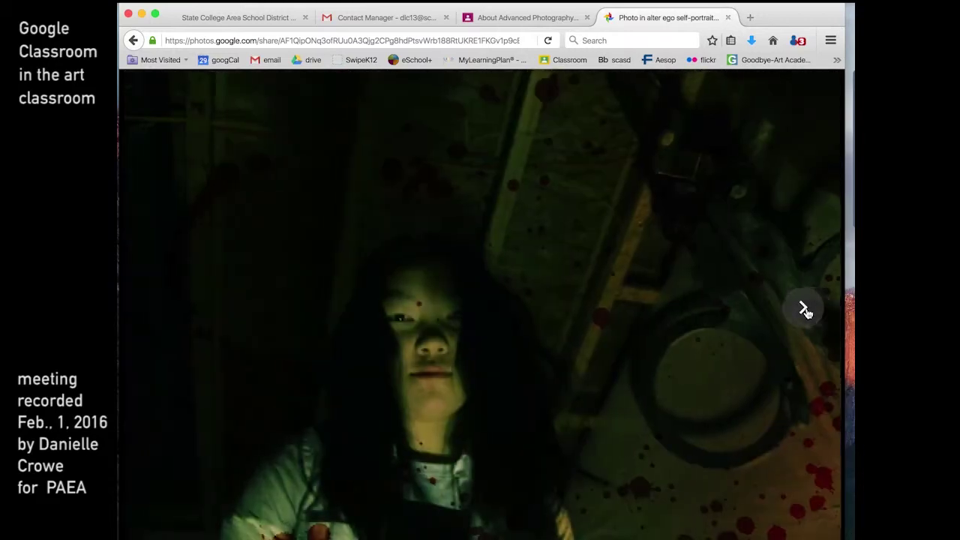
click(804, 309)
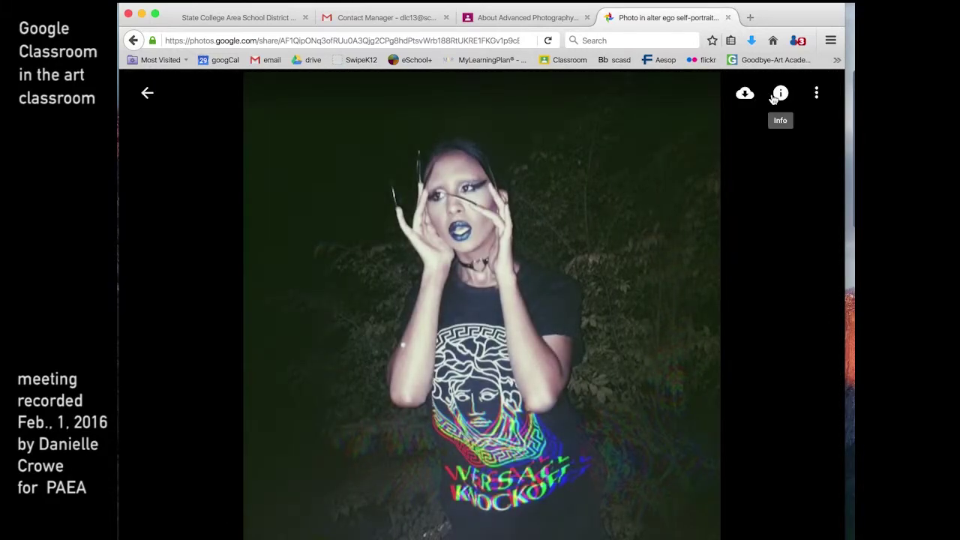
click(778, 93)
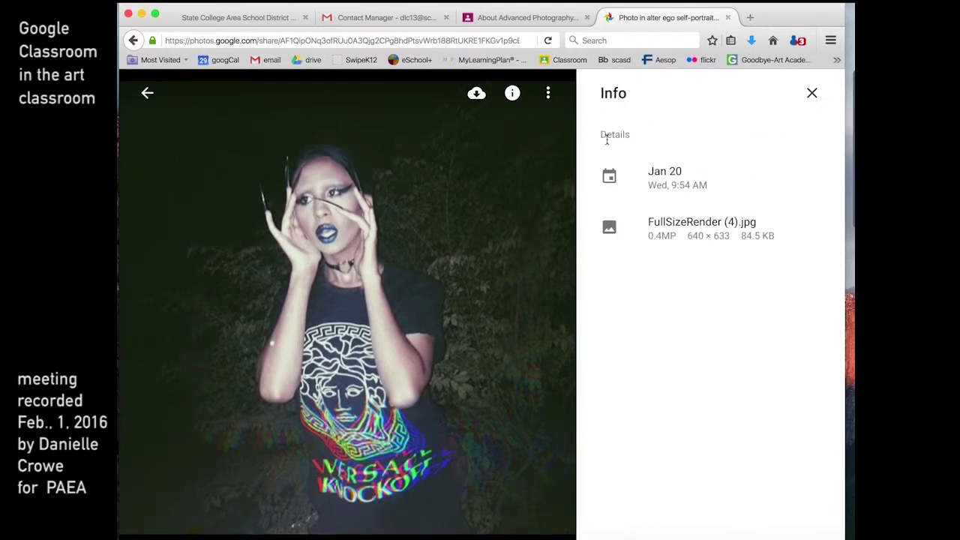
click(811, 93)
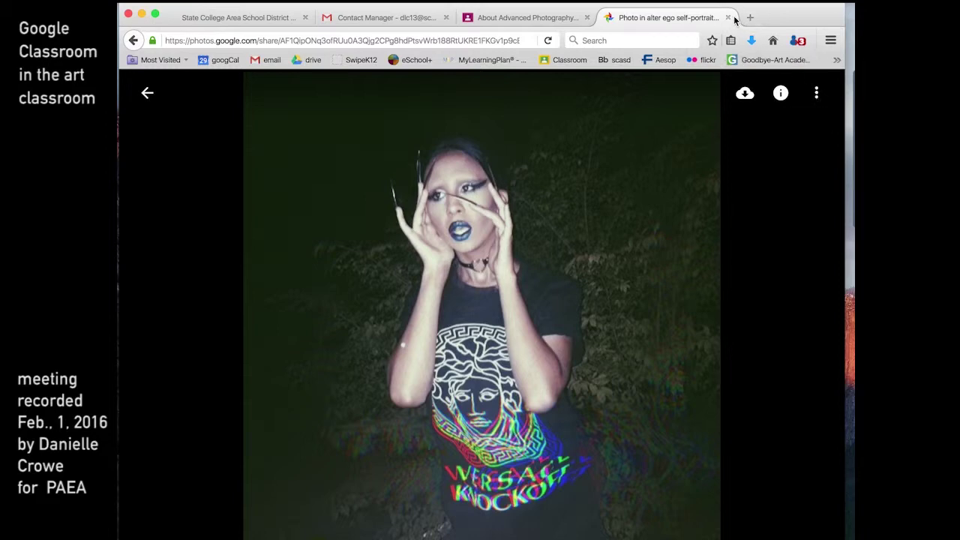
Step: Go to the Google home page and open Google Photos from its list of apps
click(773, 45)
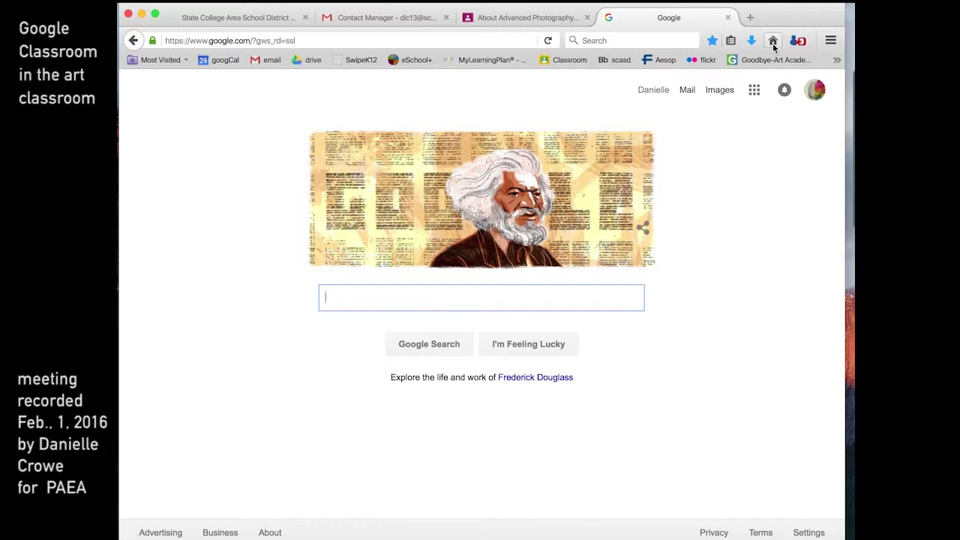
click(754, 91)
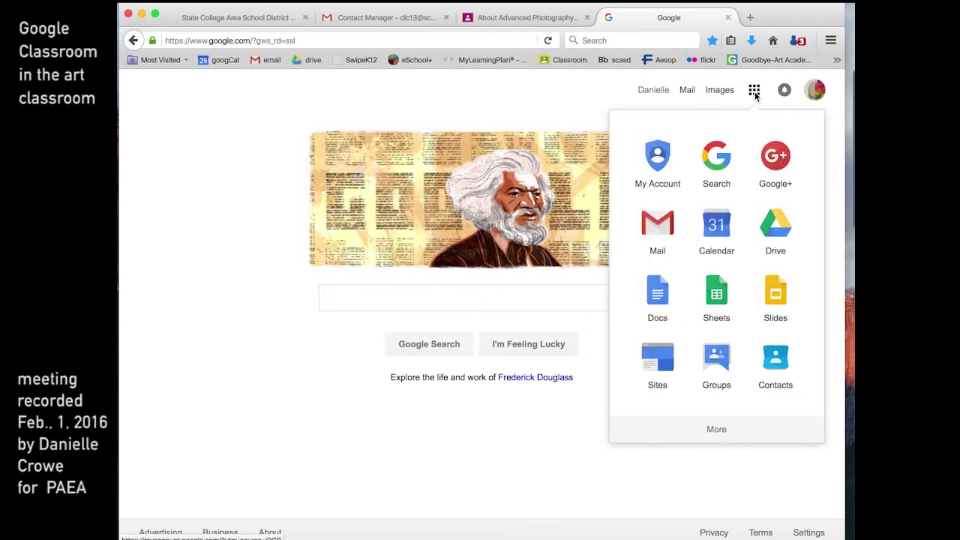
scroll(720, 285, down, 5)
click(710, 299)
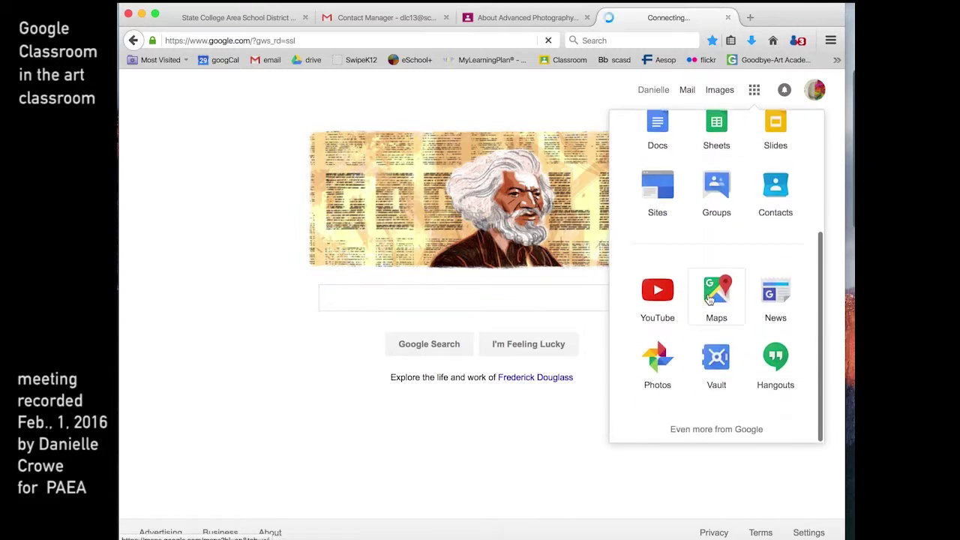
click(660, 358)
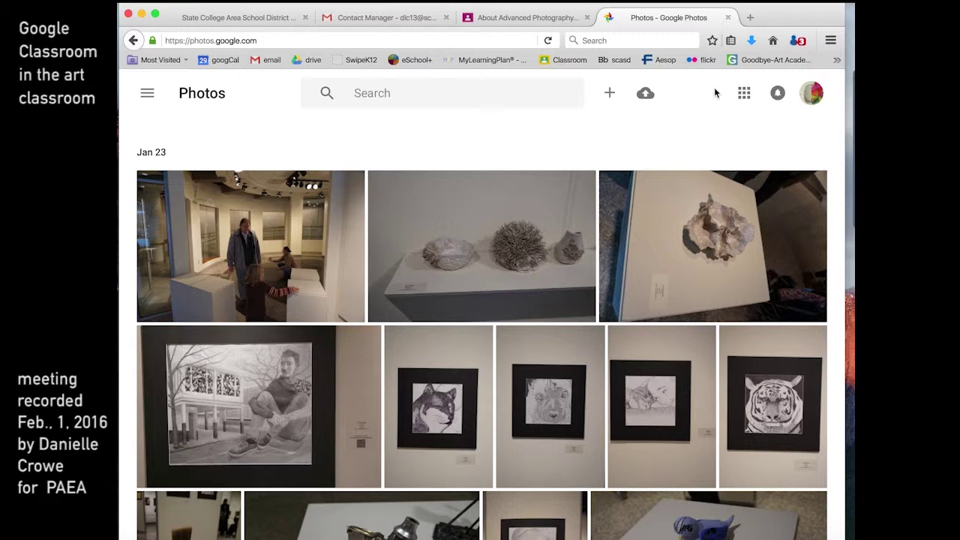
Step: Look through the photo library by date, from the Jan 23 exhibition photos back to the Jan 15 student work
mouse_move(732, 179)
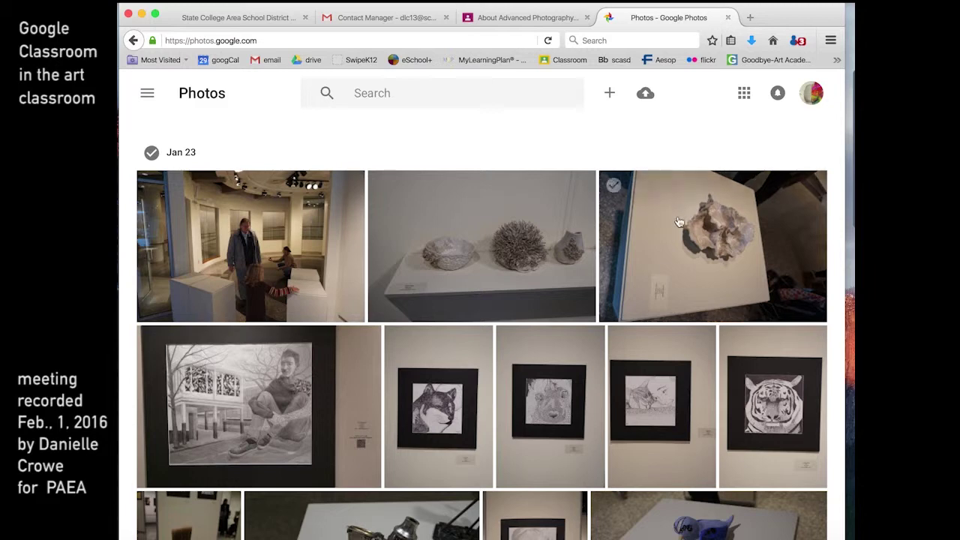
scroll(667, 358, down, 1)
scroll(667, 357, down, 5)
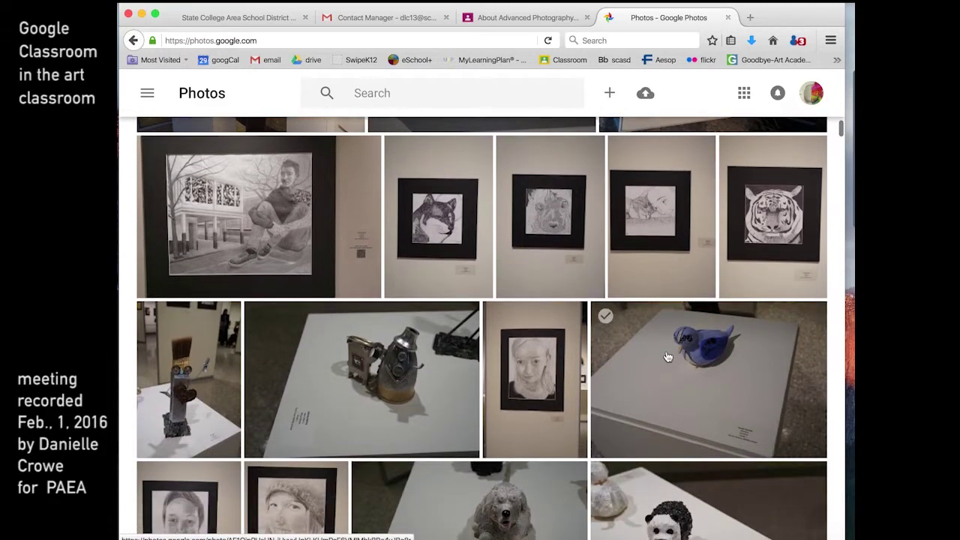
scroll(666, 352, down, 3)
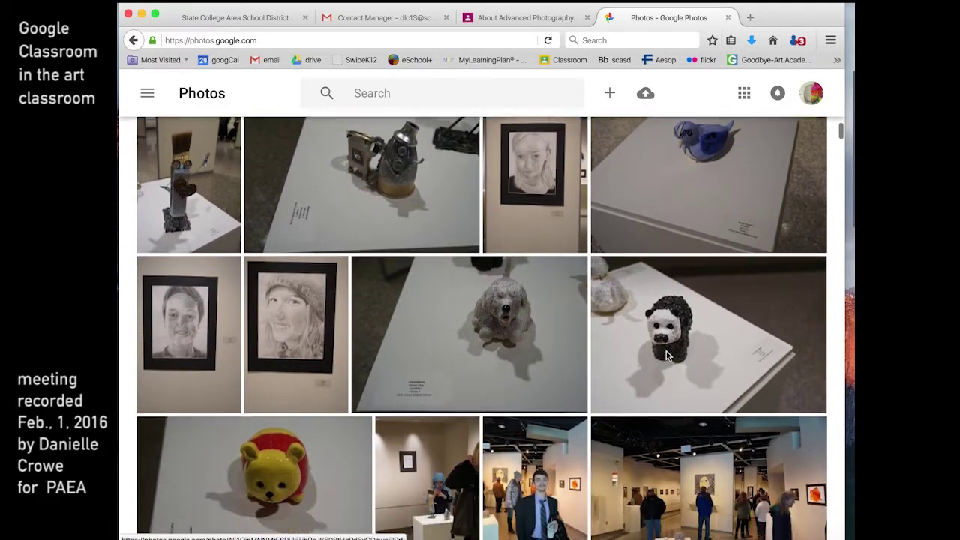
scroll(667, 354, down, 3)
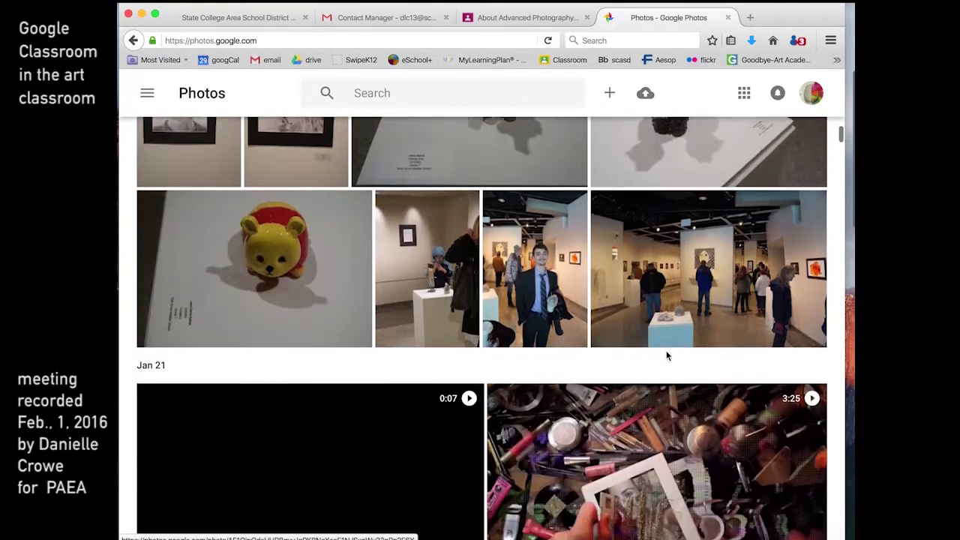
scroll(666, 353, up, 4)
scroll(666, 355, up, 1)
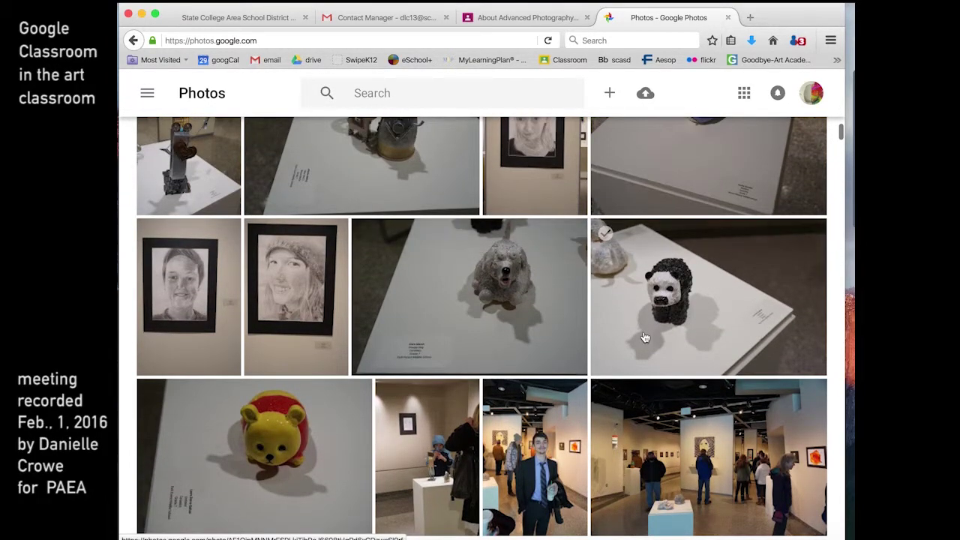
scroll(605, 237, up, 5)
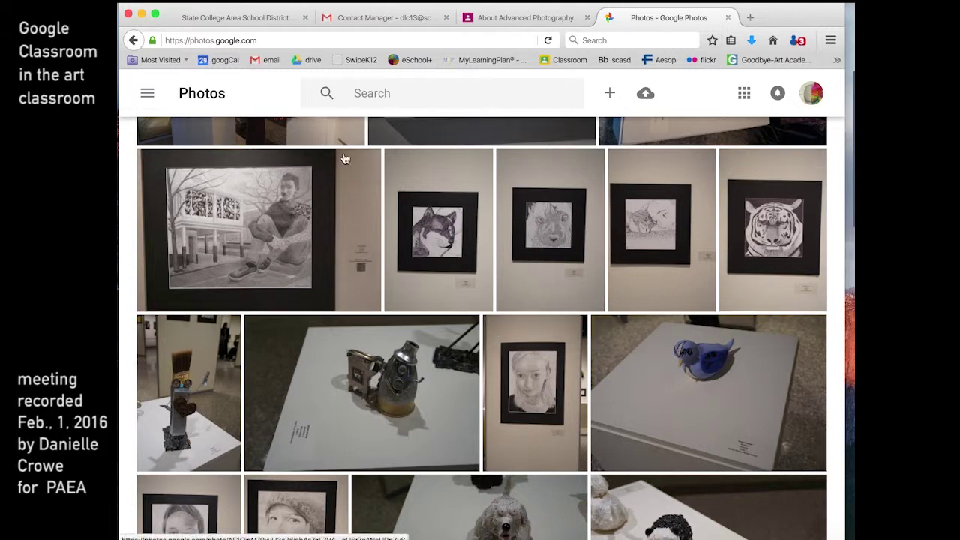
scroll(544, 422, down, 4)
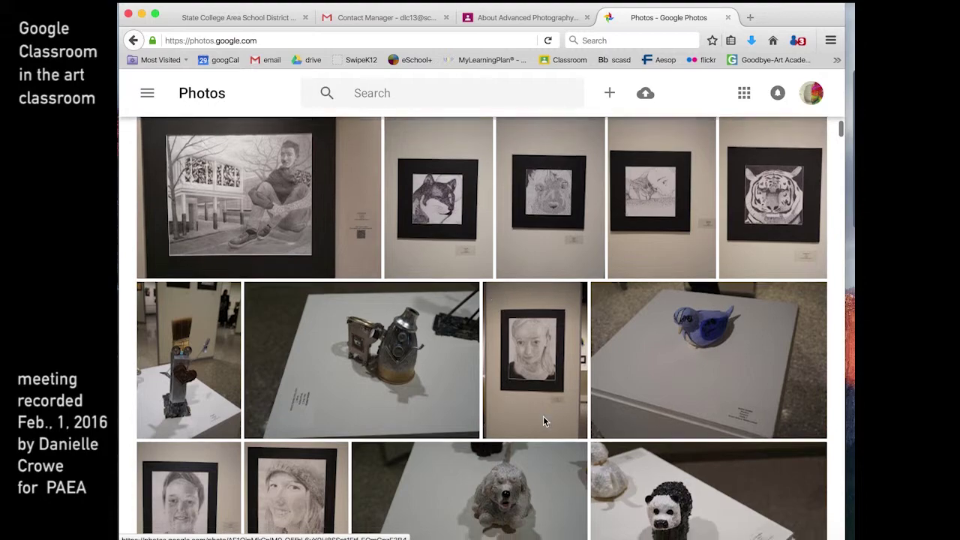
scroll(544, 422, down, 10)
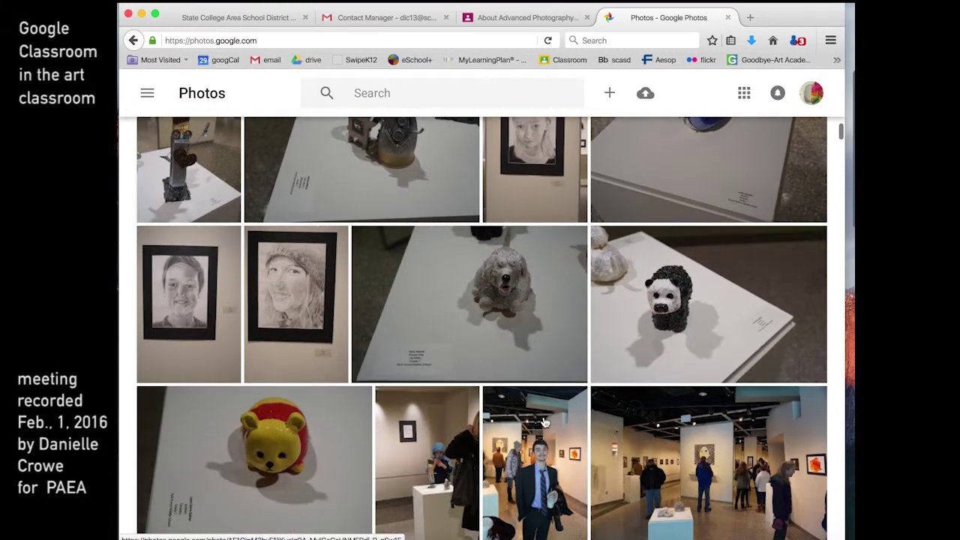
scroll(544, 423, down, 20)
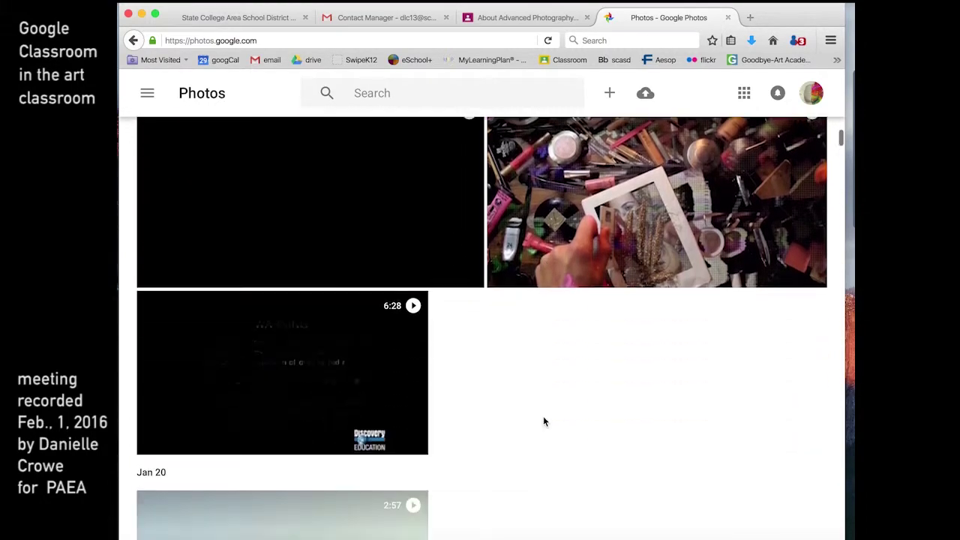
scroll(545, 422, down, 6)
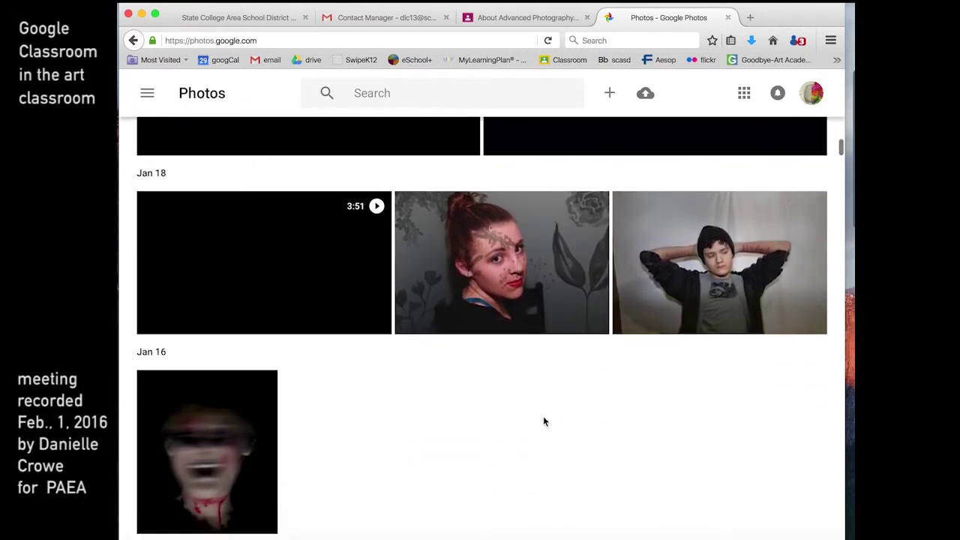
scroll(544, 422, down, 8)
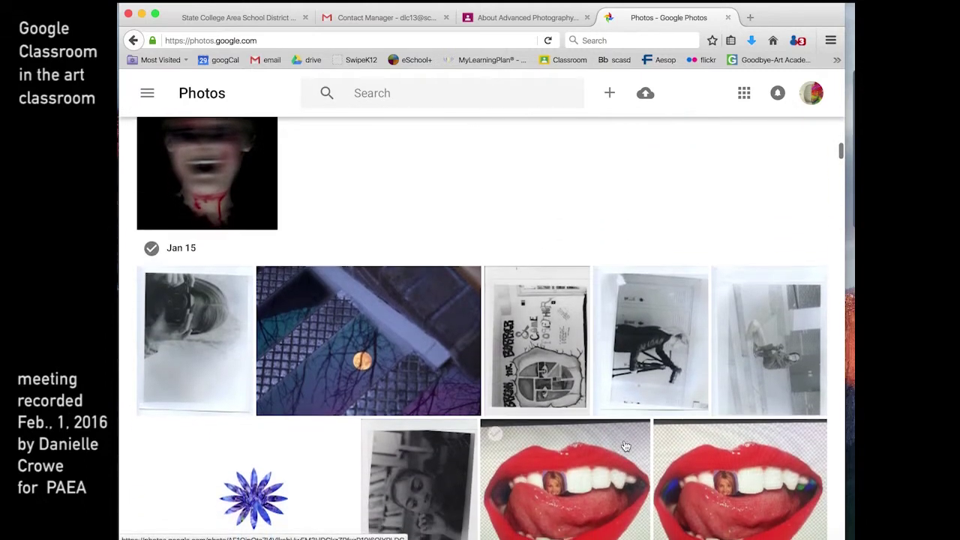
Step: Look further back through the photo library, from the Jan 15 student work to the framed artwork photos of Jan 13
scroll(626, 446, down, 7)
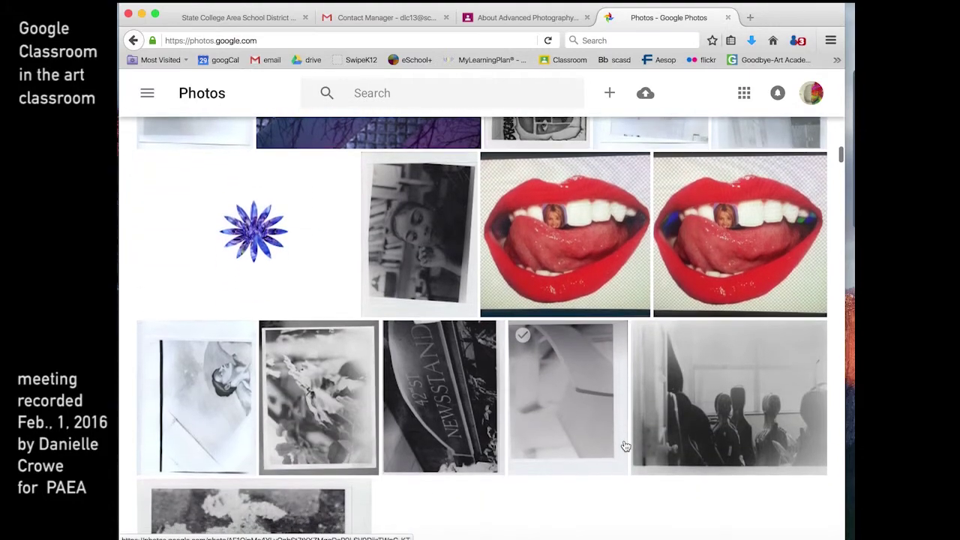
scroll(625, 446, down, 12)
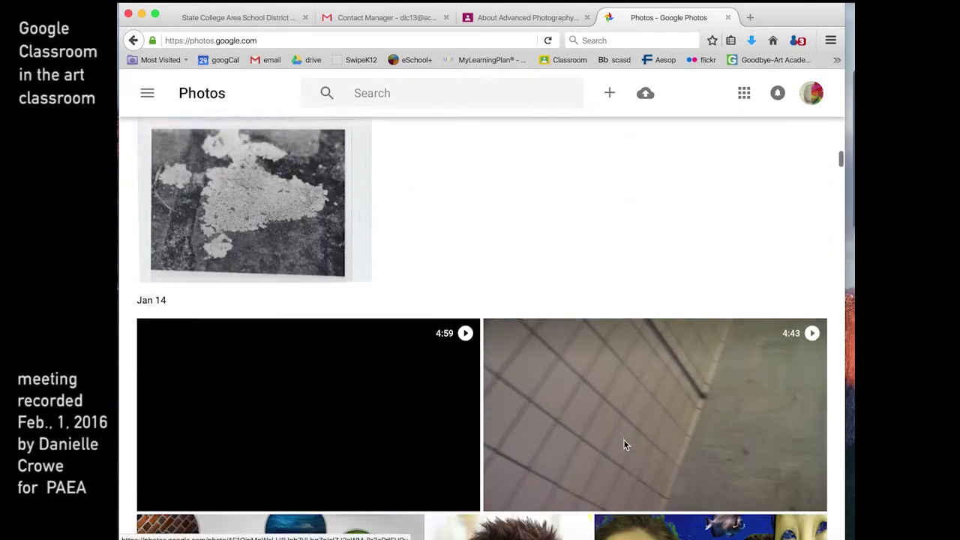
scroll(624, 444, down, 8)
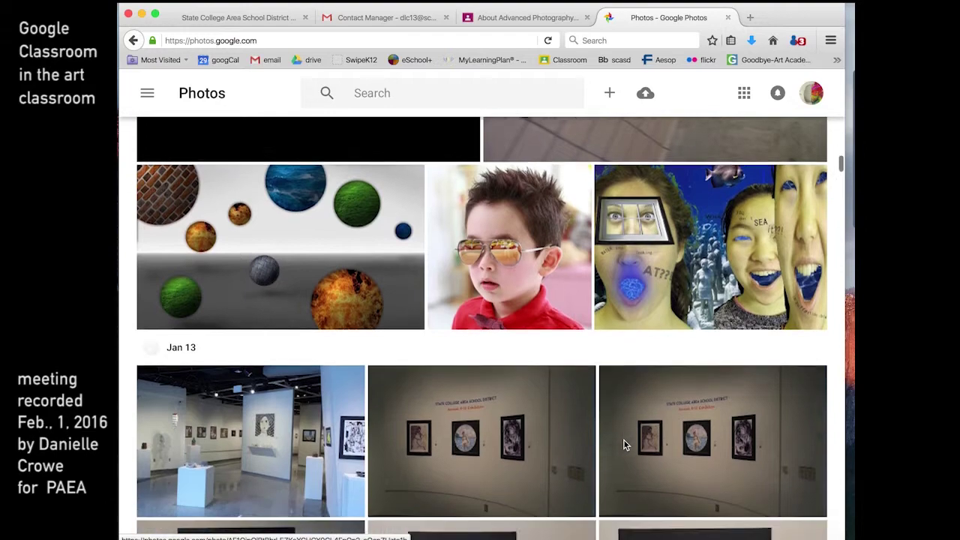
scroll(624, 445, down, 12)
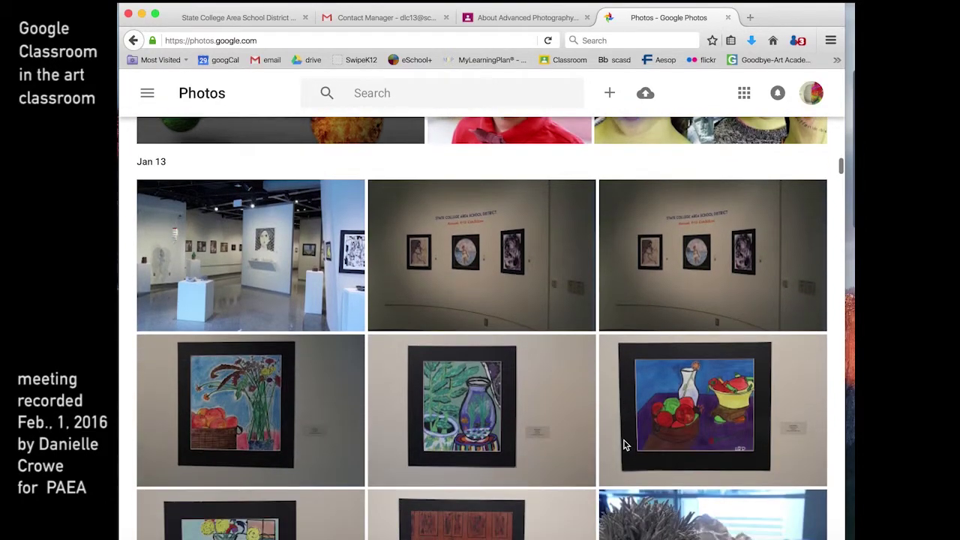
scroll(623, 445, down, 13)
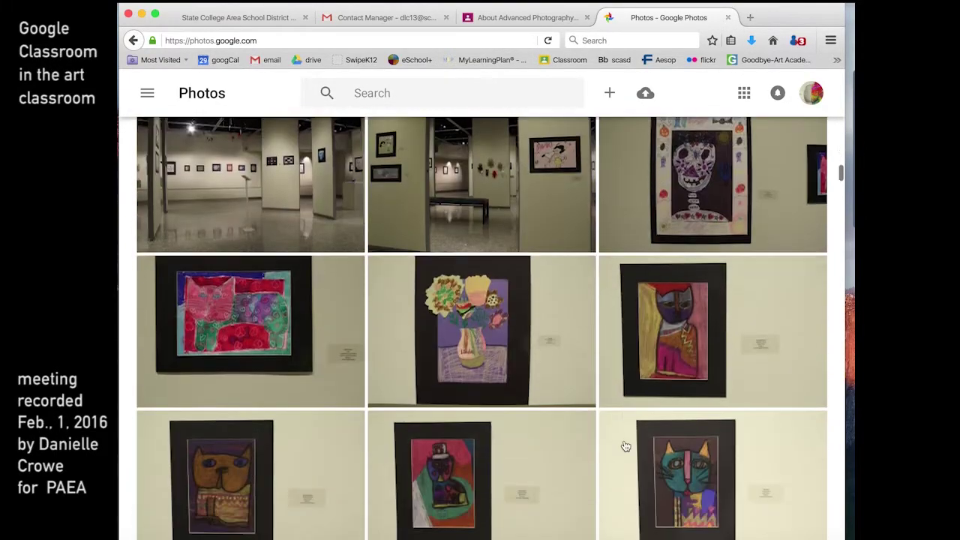
scroll(624, 444, down, 3)
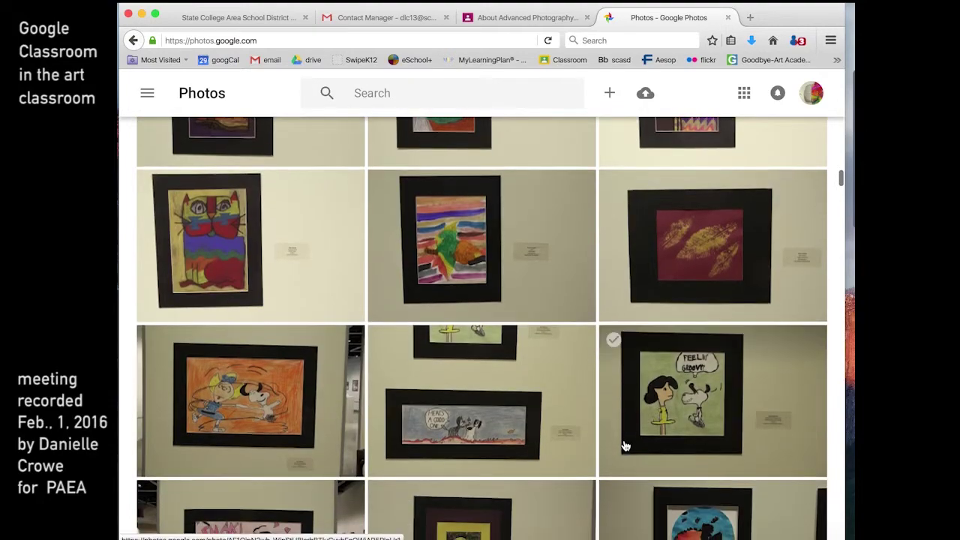
scroll(623, 443, up, 7)
scroll(618, 381, down, 3)
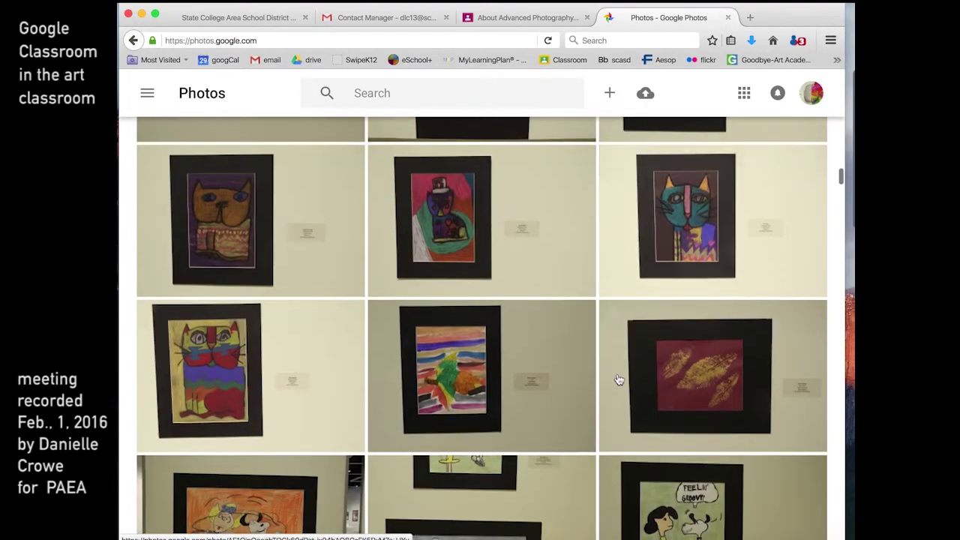
Step: Open the photo of the striped leaf painting for editing, brighten its Light, raise its Pop and adjust its Color
click(491, 353)
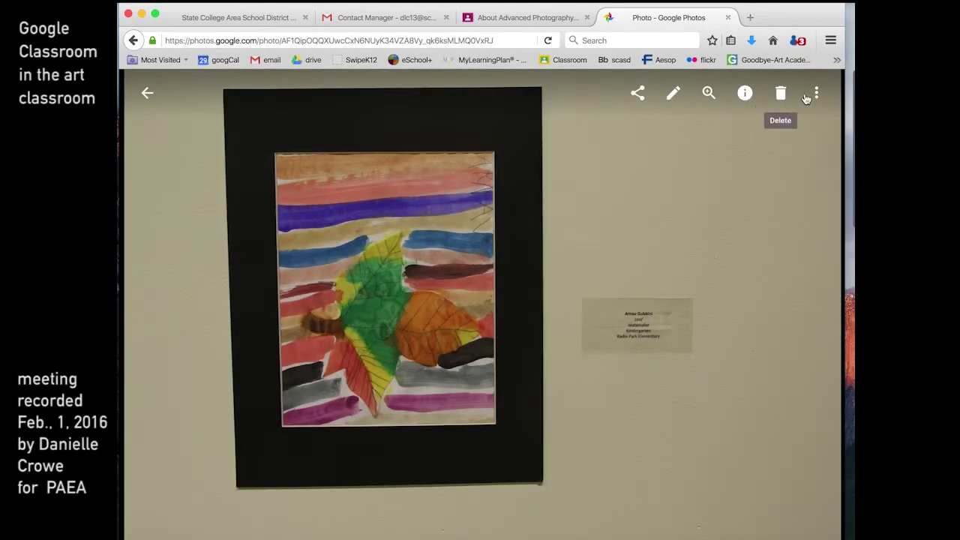
click(672, 93)
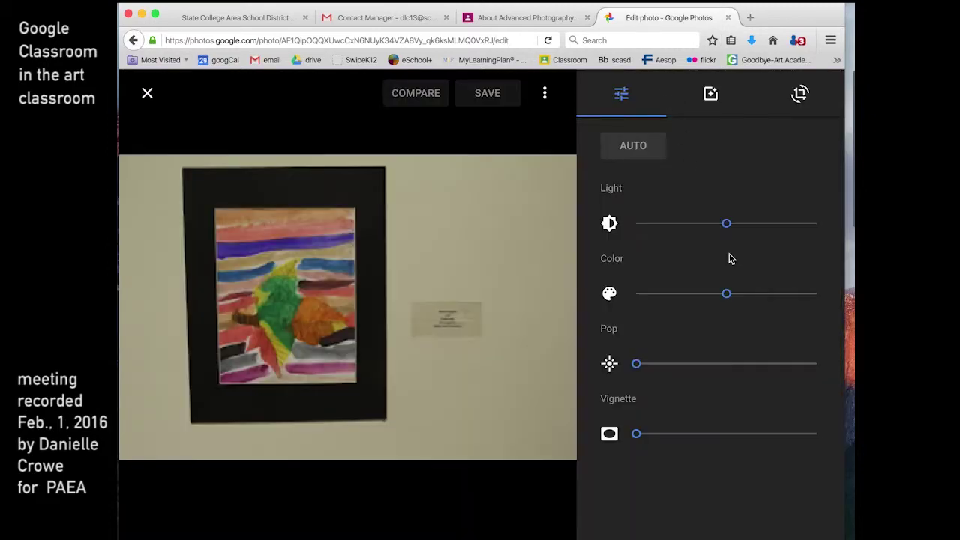
drag(726, 224, 767, 225)
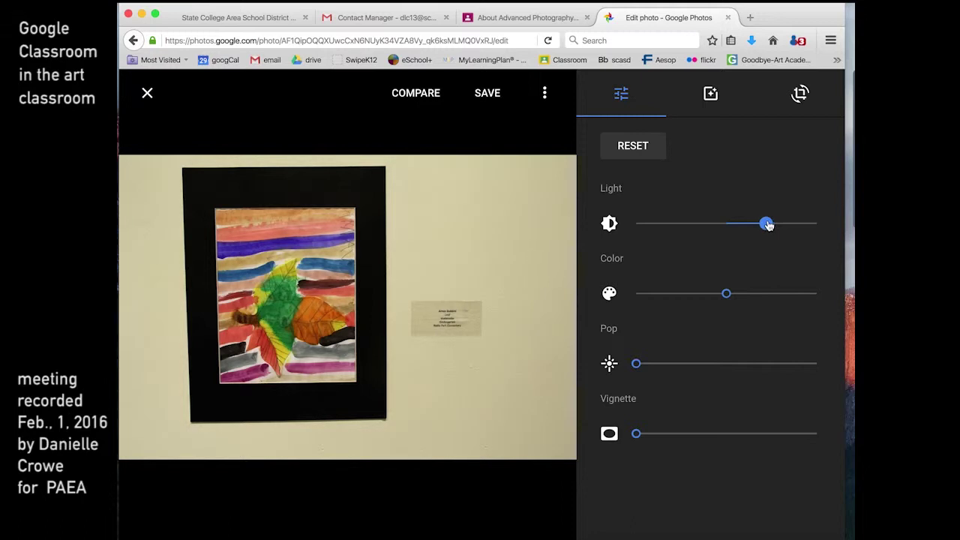
drag(636, 363, 692, 365)
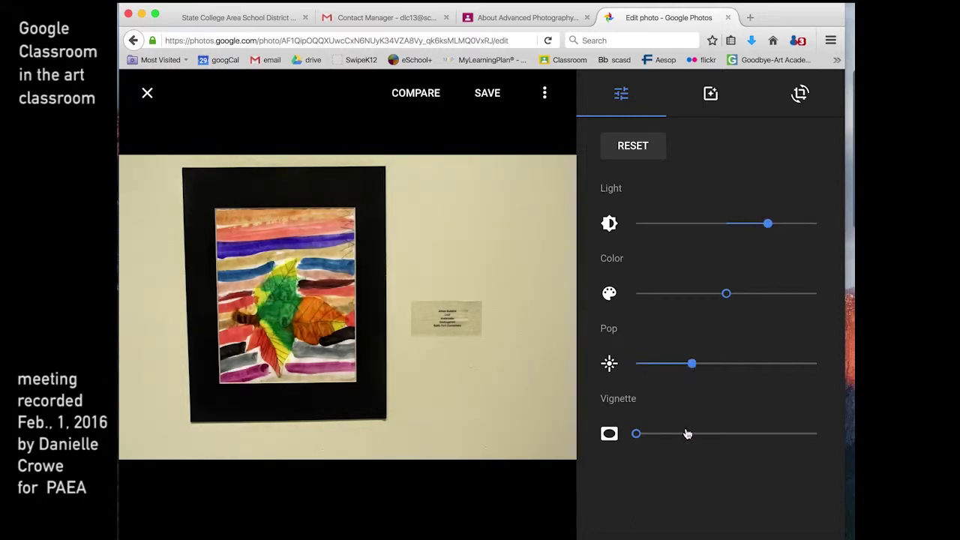
drag(726, 297, 716, 298)
Step: View the available filters, save the edits to the shared leaf painting photo without a filter, and return to the library
click(713, 95)
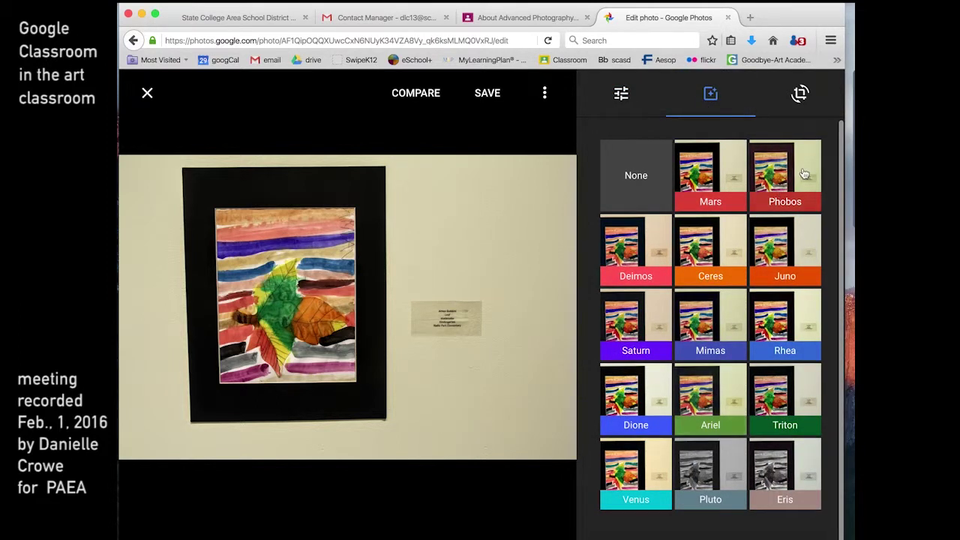
click(503, 92)
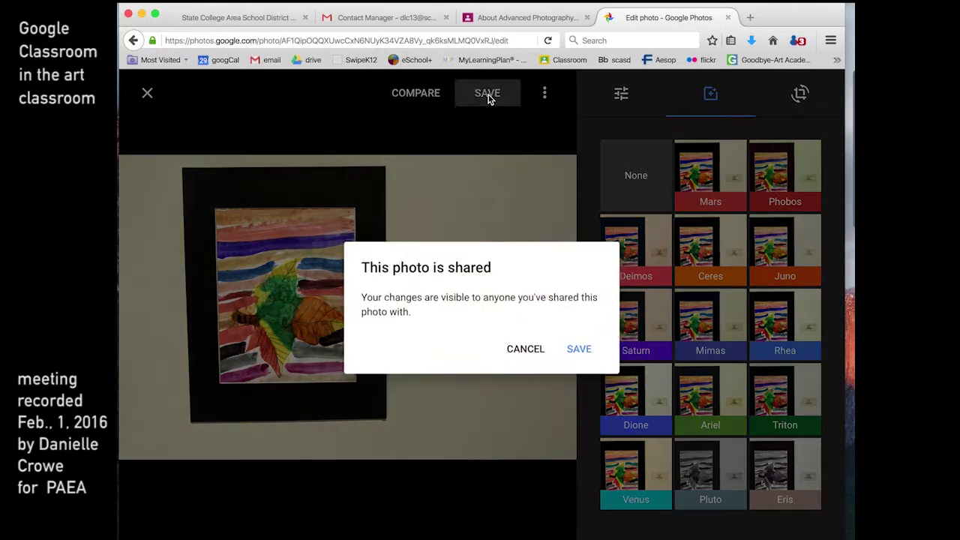
click(590, 351)
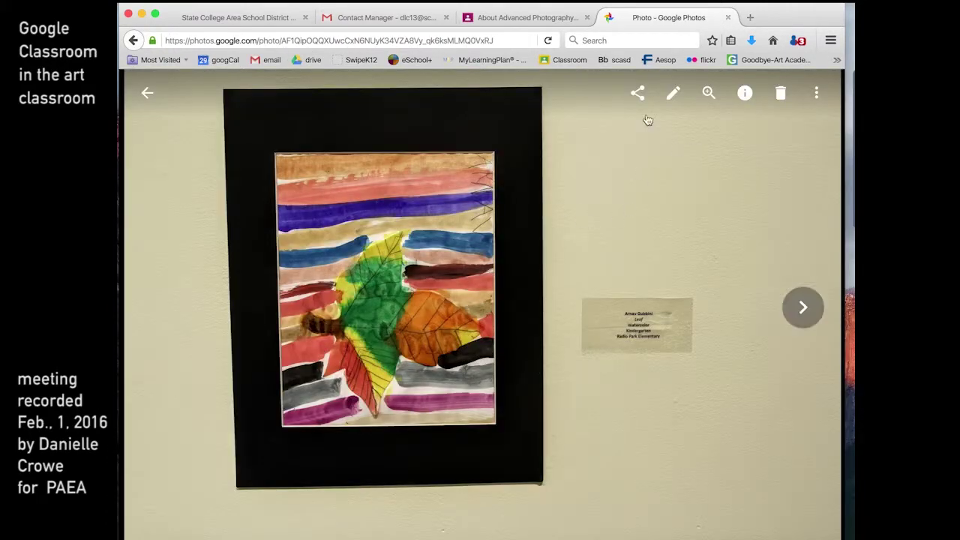
click(147, 93)
Step: Start a photo upload and browse Google Drive to the Advanced Photography 15-16 folder inside Classroom
scroll(637, 456, down, 15)
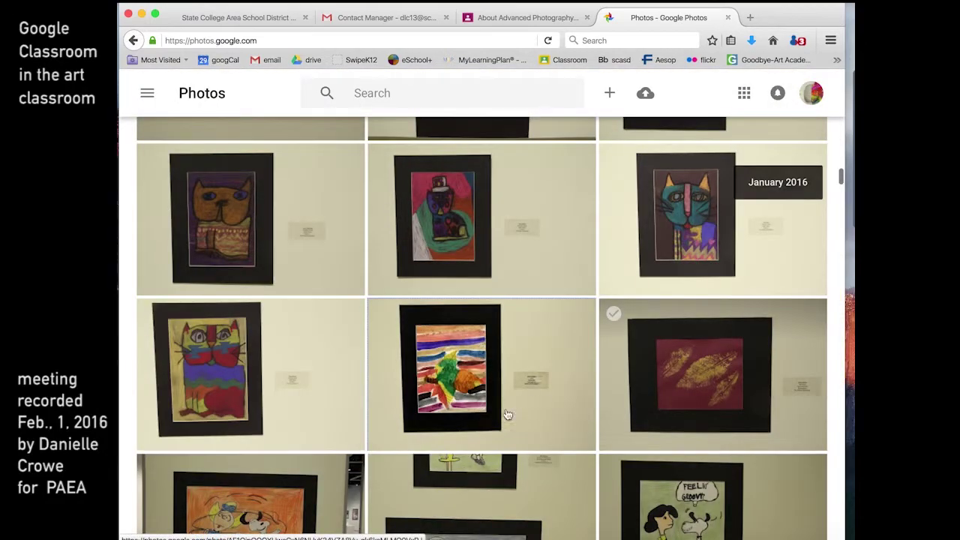
scroll(549, 463, down, 20)
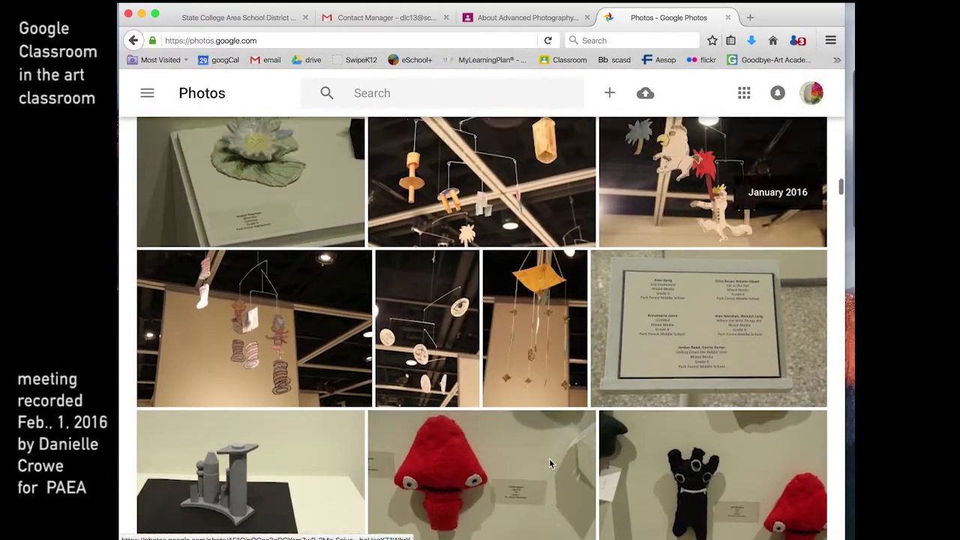
scroll(549, 463, up, 10)
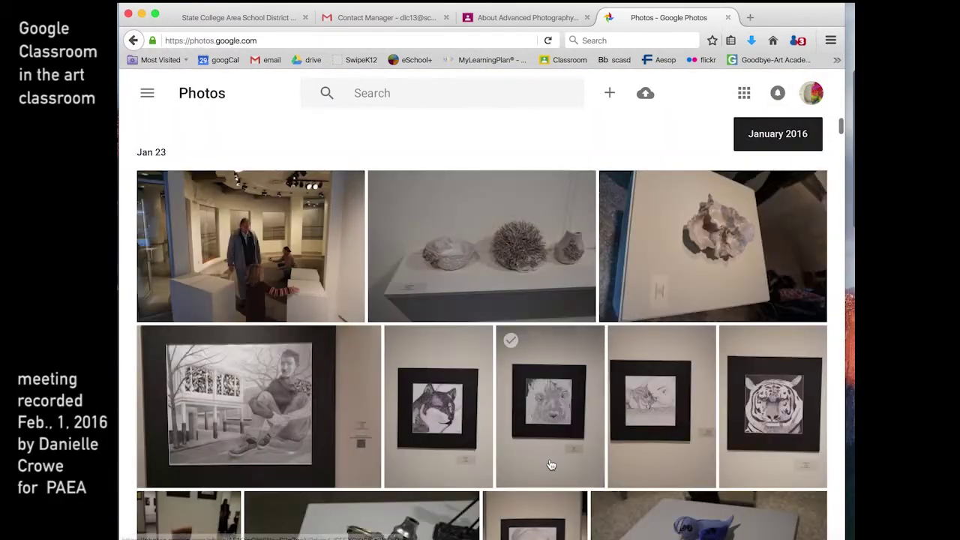
click(647, 96)
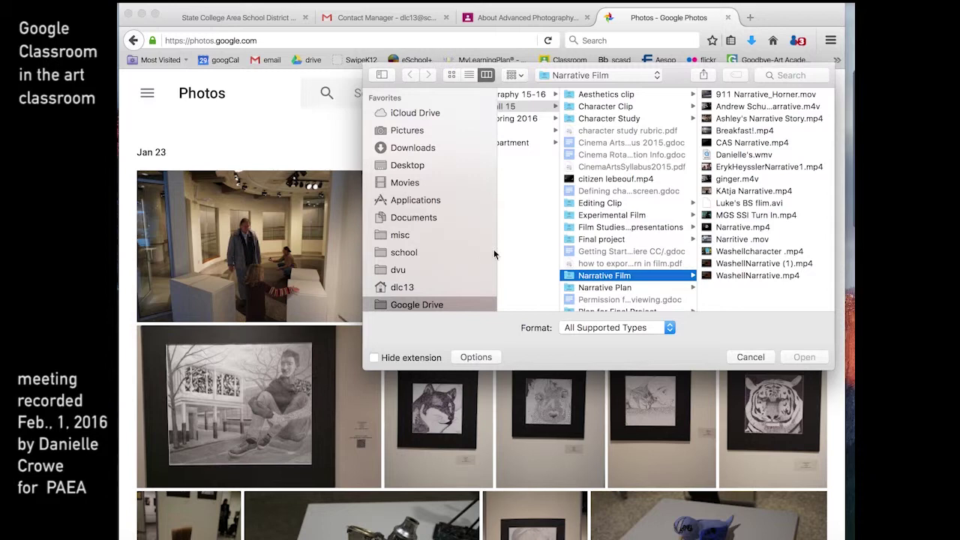
scroll(514, 287, left, 10)
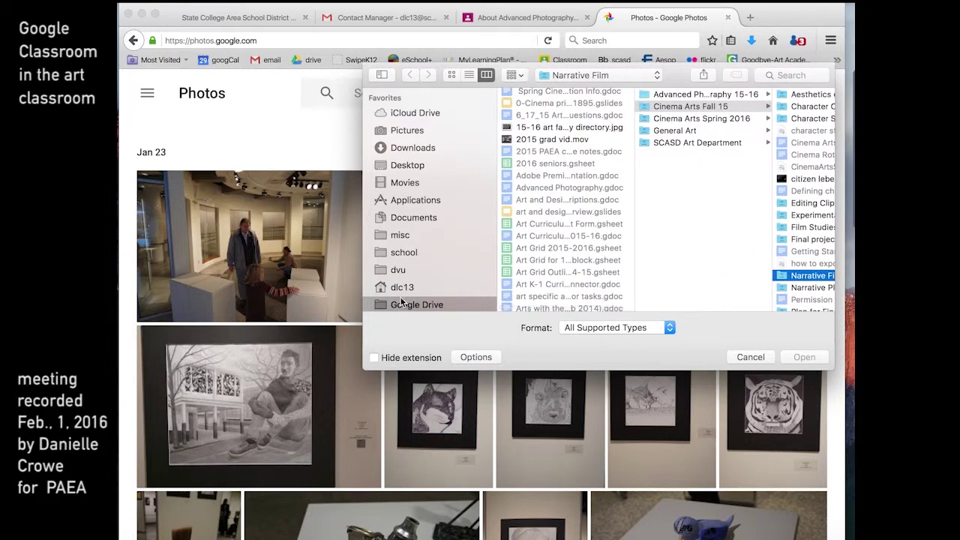
scroll(417, 281, down, 4)
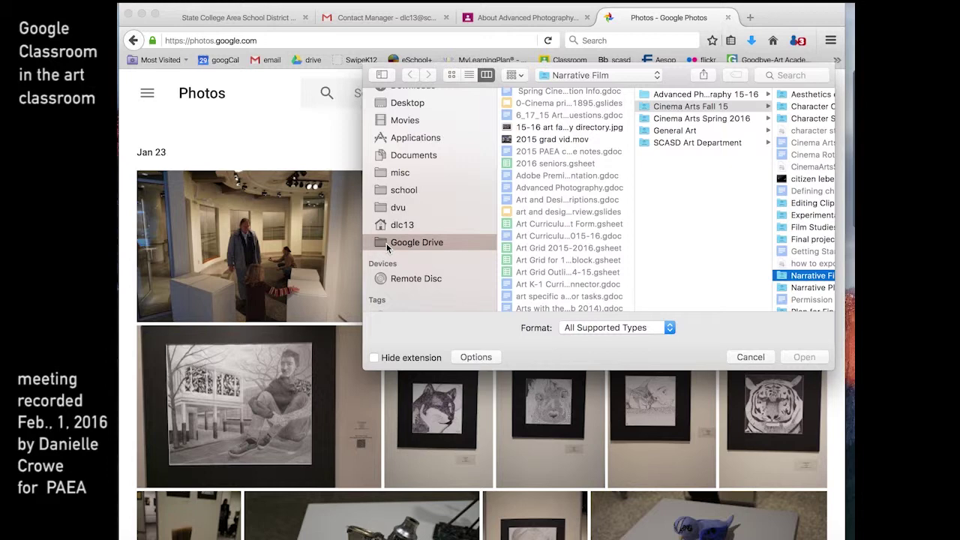
scroll(535, 235, up, 2)
scroll(534, 235, down, 1)
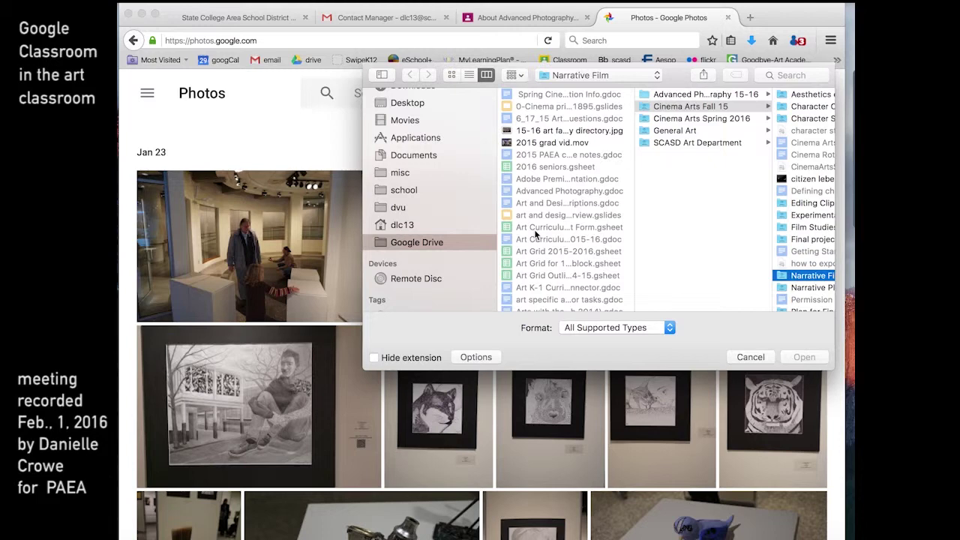
scroll(543, 251, down, 5)
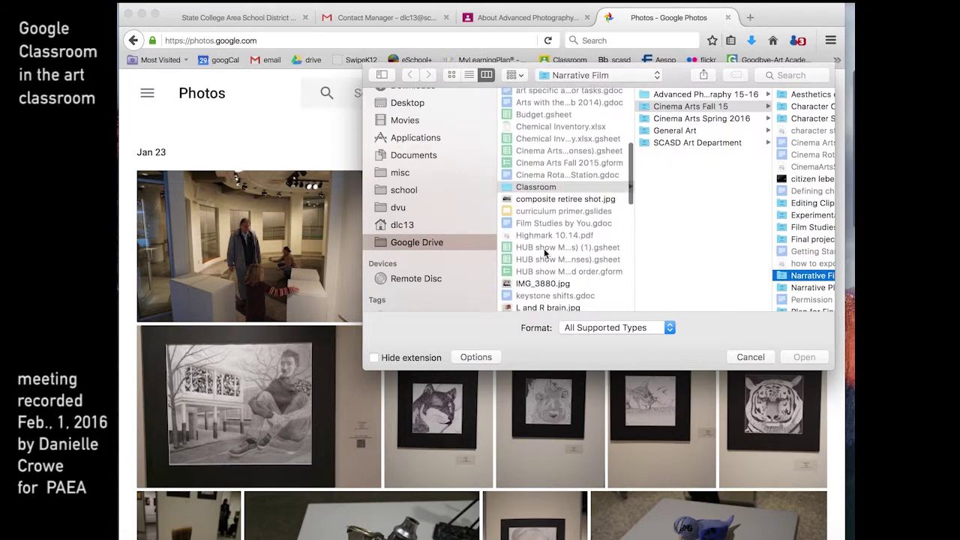
click(505, 189)
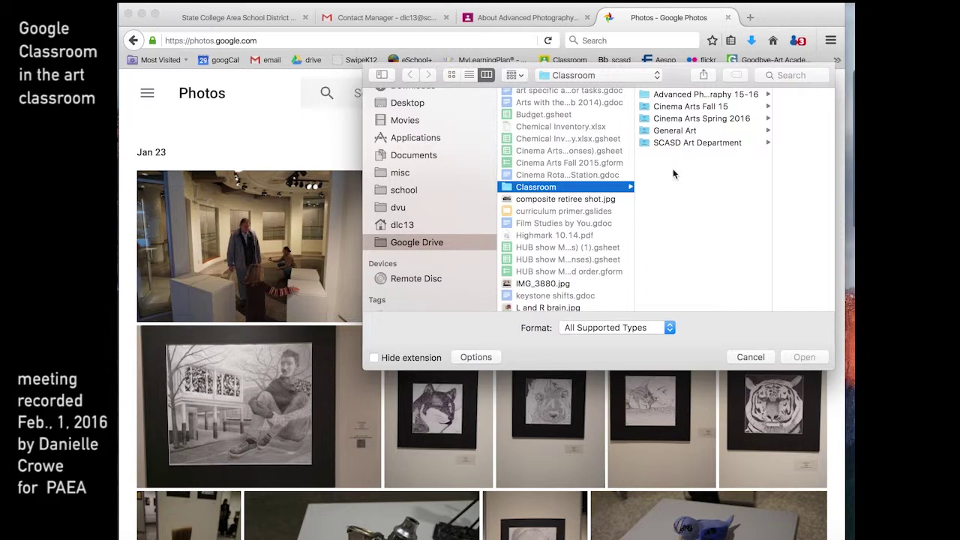
click(698, 94)
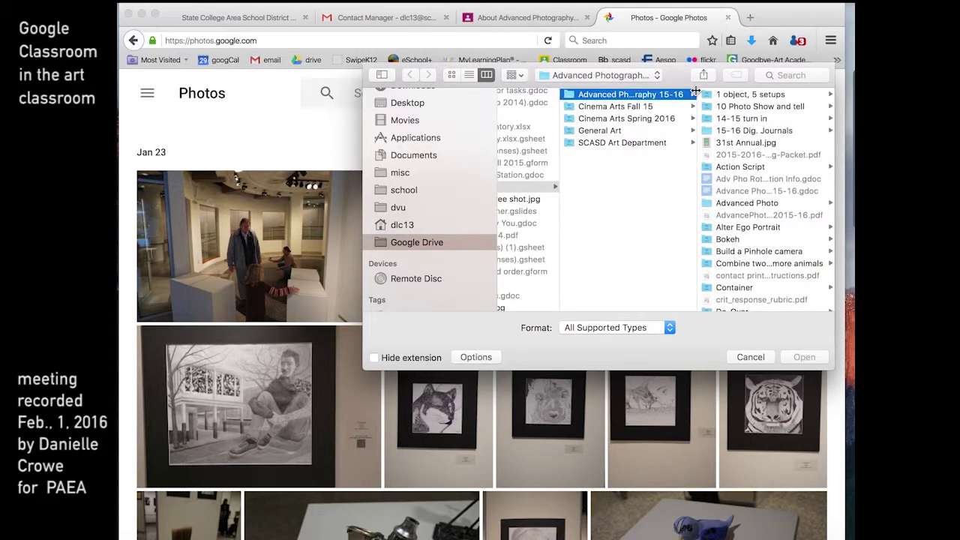
Step: Select all the images in the Alter Ego Portrait folder
click(761, 227)
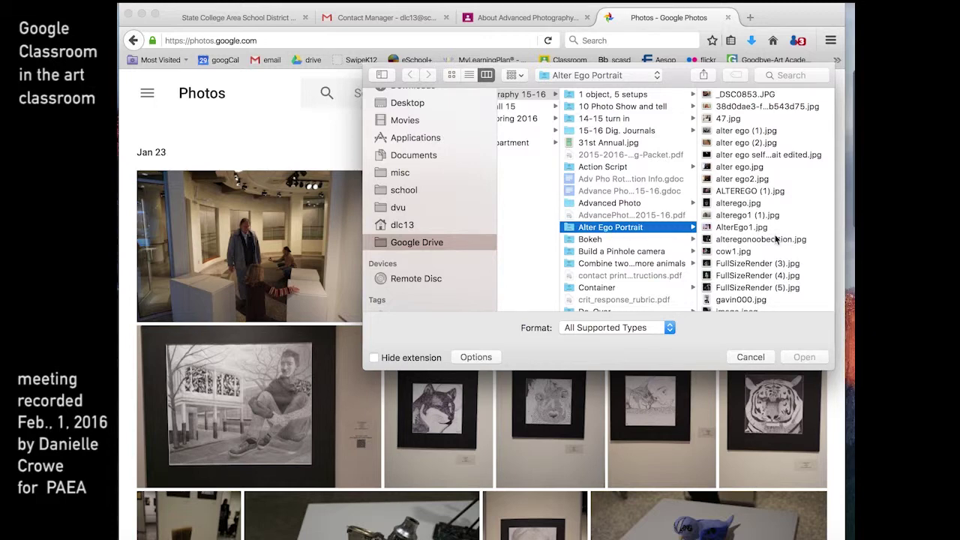
drag(792, 96, 734, 371)
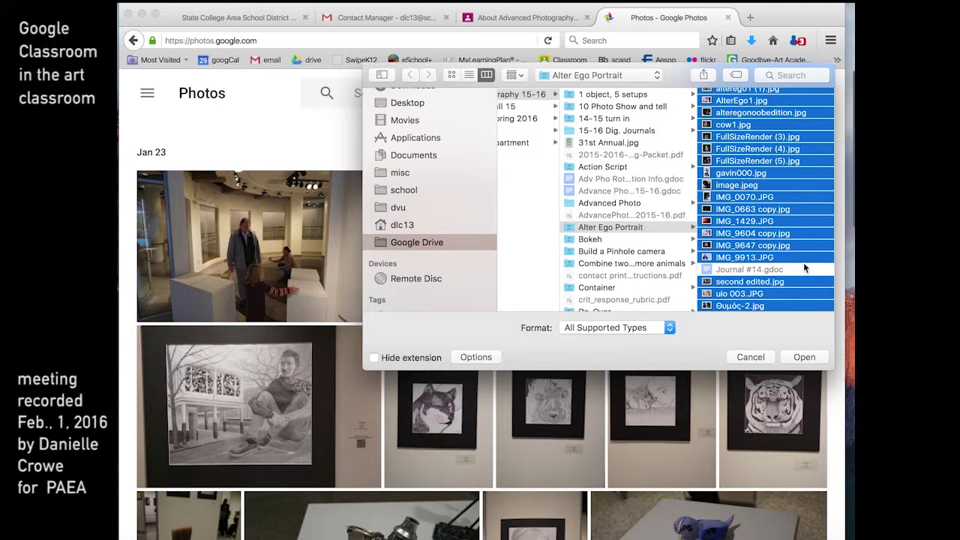
Step: Select glitt.jpg, glitterdone.jpg and IMG_0837.JPG in the glitter! folder of Advanced Photography 15-16
scroll(575, 241, left, 5)
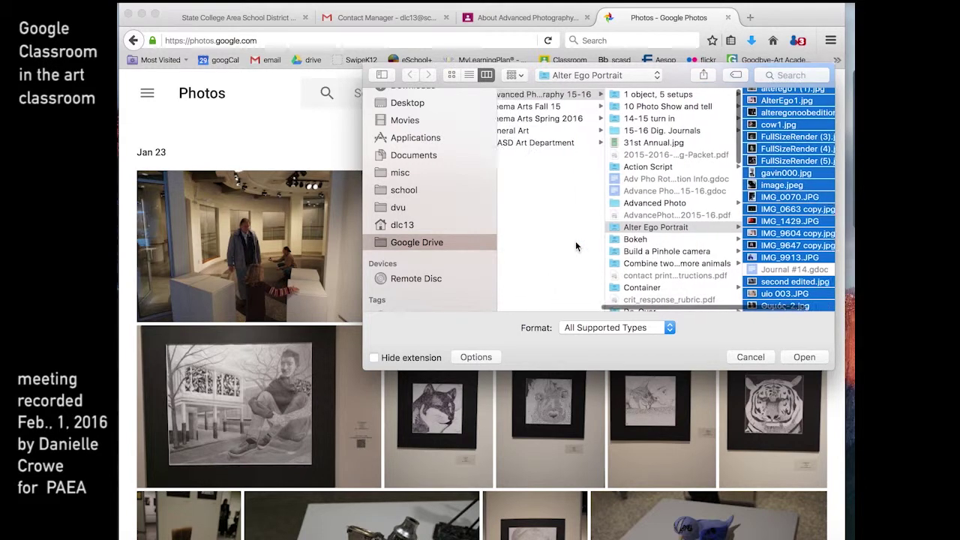
scroll(575, 241, down, 1)
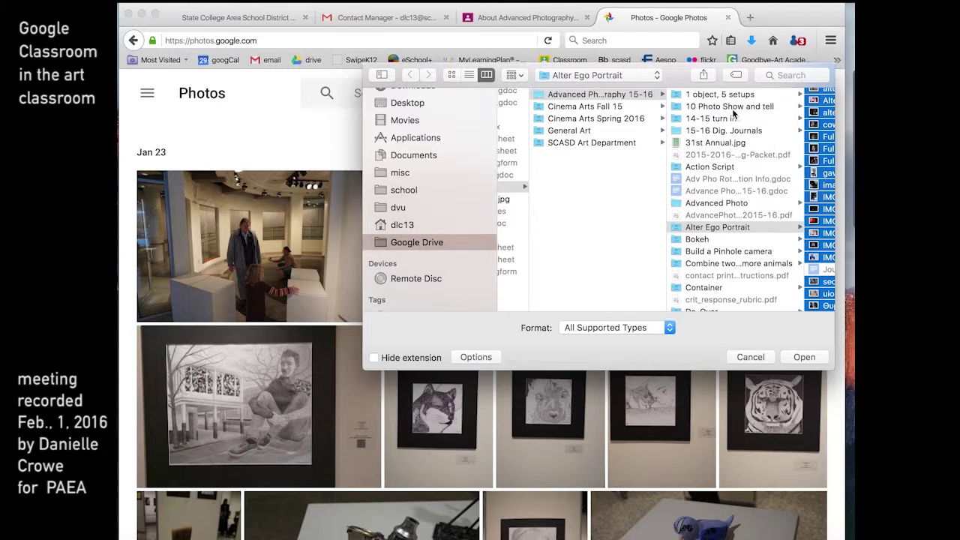
scroll(740, 192, down, 5)
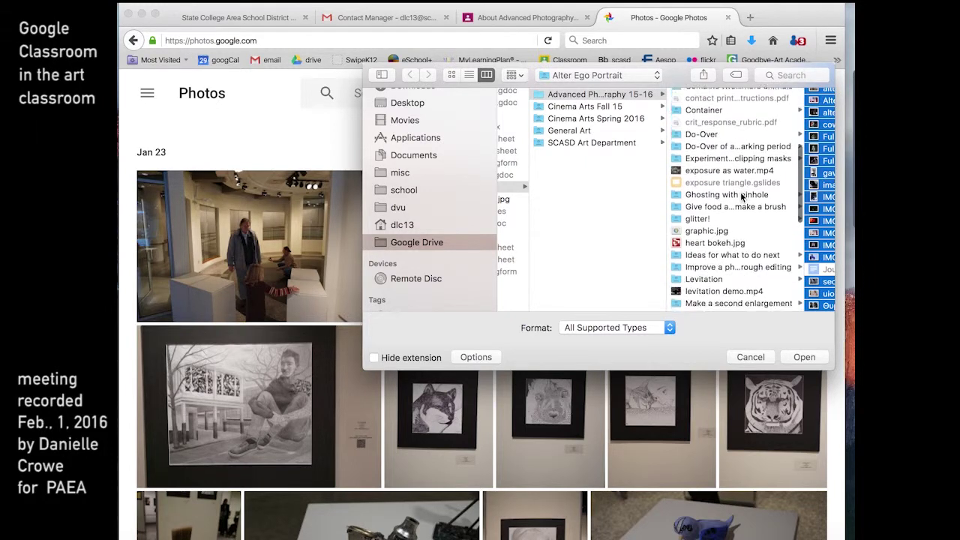
click(699, 218)
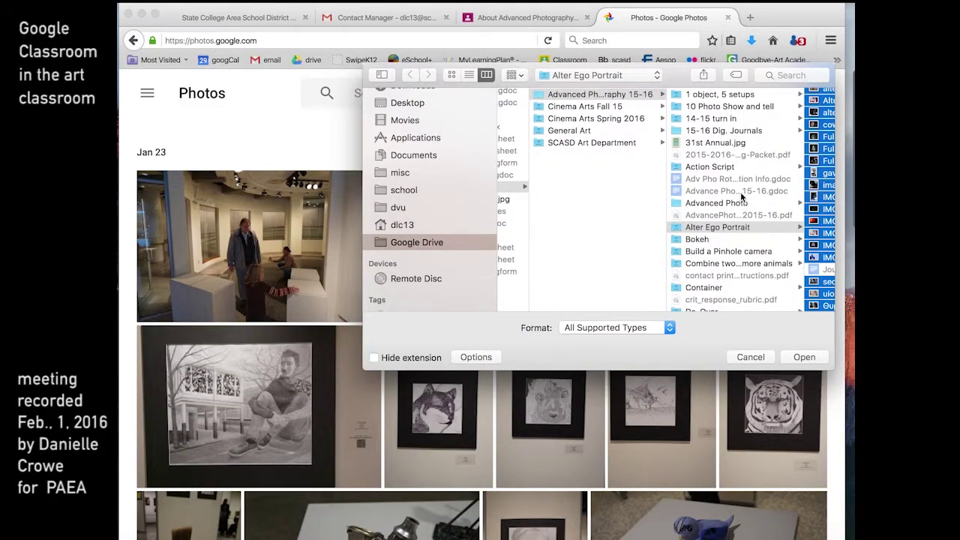
scroll(740, 192, down, 5)
click(699, 219)
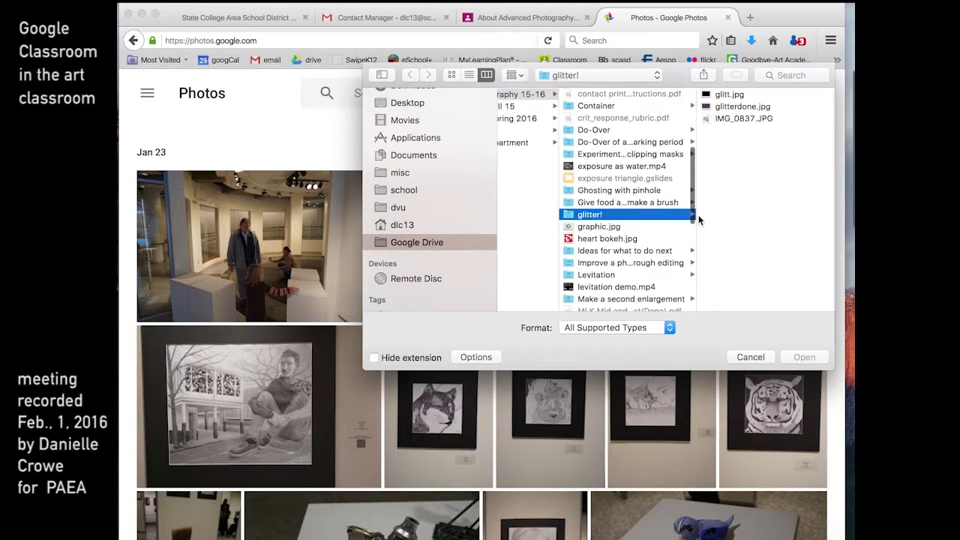
drag(745, 156, 750, 98)
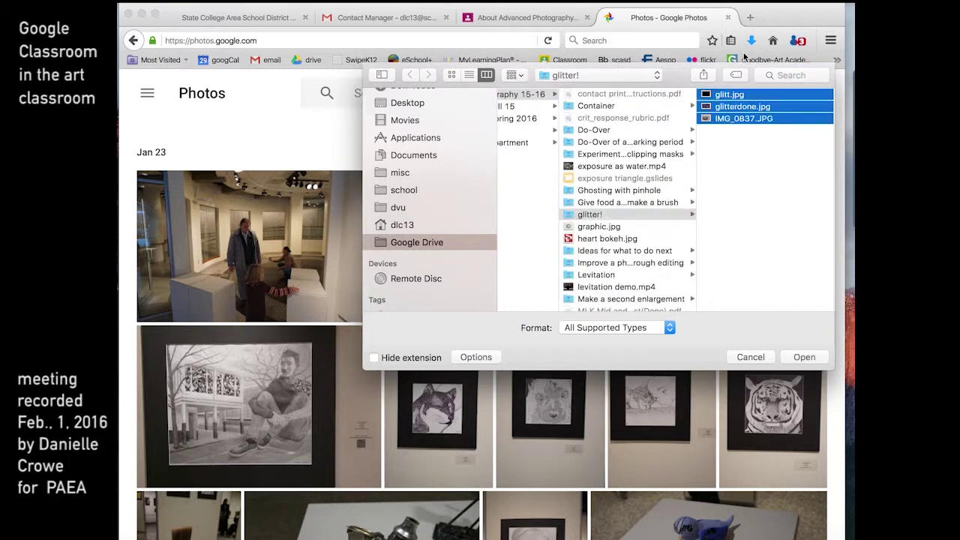
Step: Upload the three selected glitter images and add them to a new album
click(803, 357)
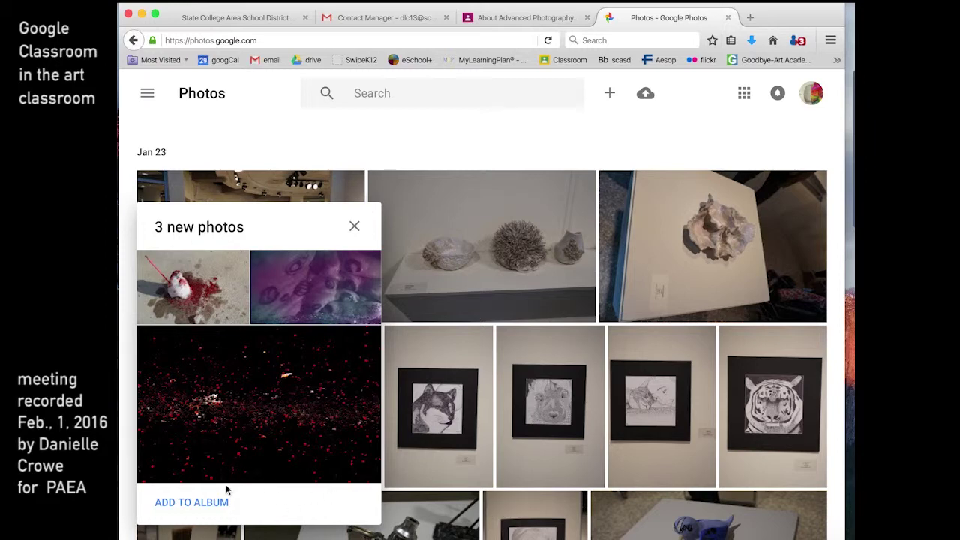
click(215, 506)
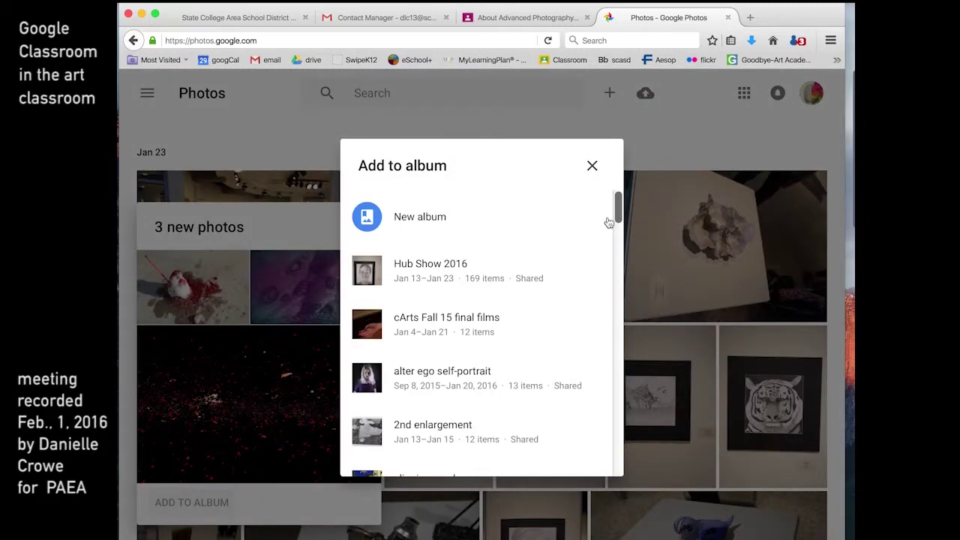
click(433, 217)
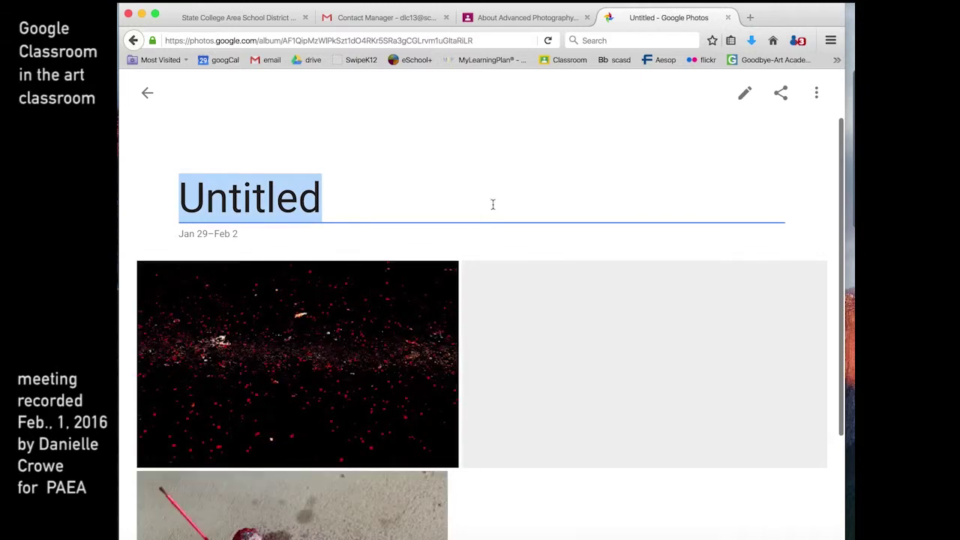
Step: Name the new album glitter, create a shareable link for it and copy the link
text(glitter)
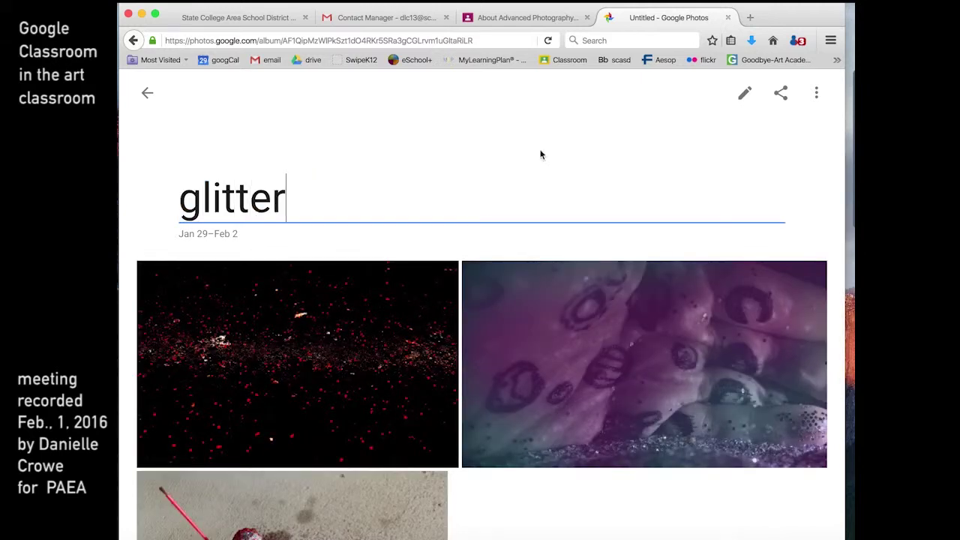
click(782, 99)
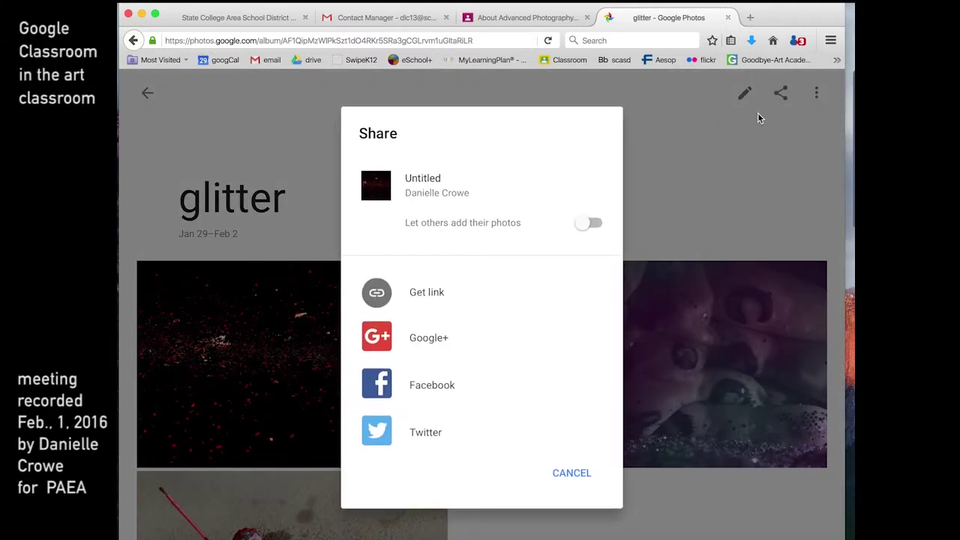
click(448, 293)
key(super+c)
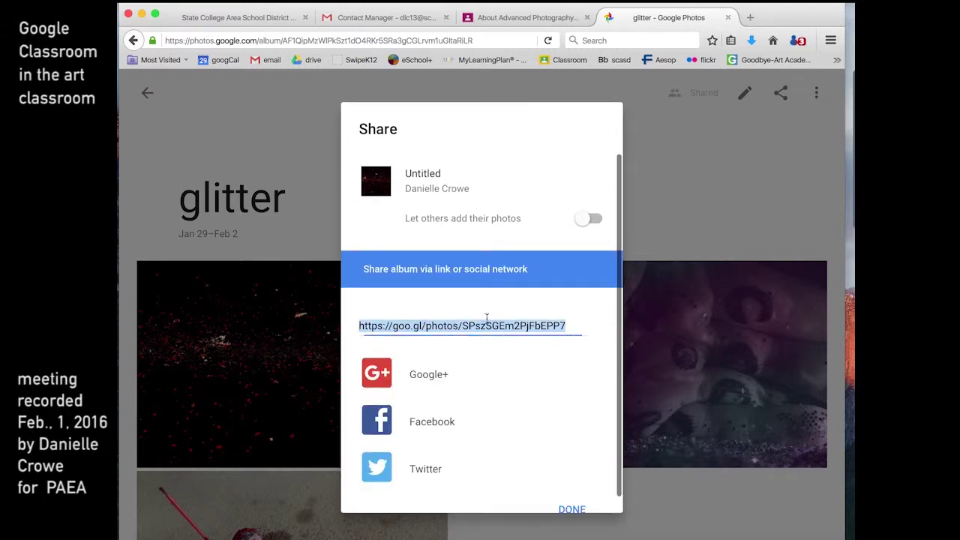
click(574, 509)
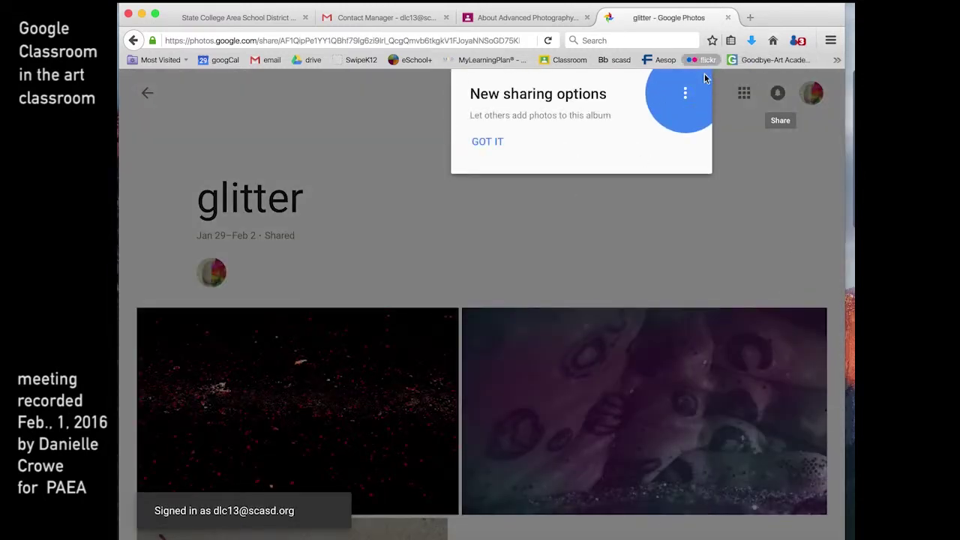
click(505, 146)
Step: Leave the glitter album and close Google Photos to return to the Advanced Photography class in Google Classroom
click(147, 93)
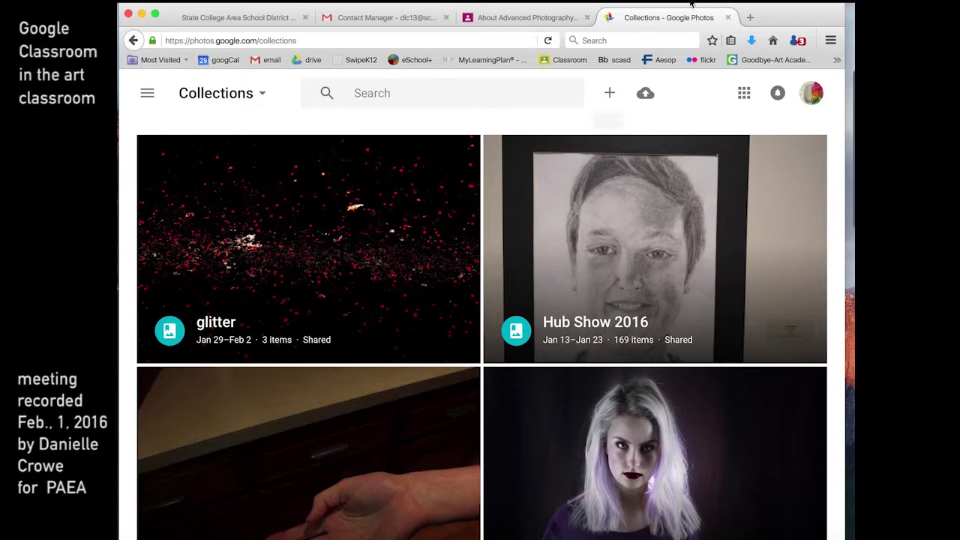
click(134, 45)
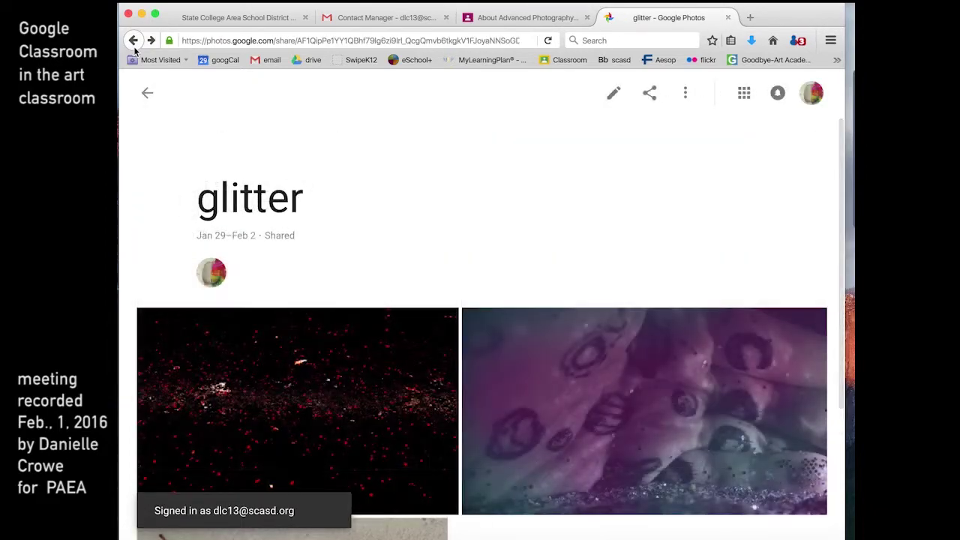
click(134, 45)
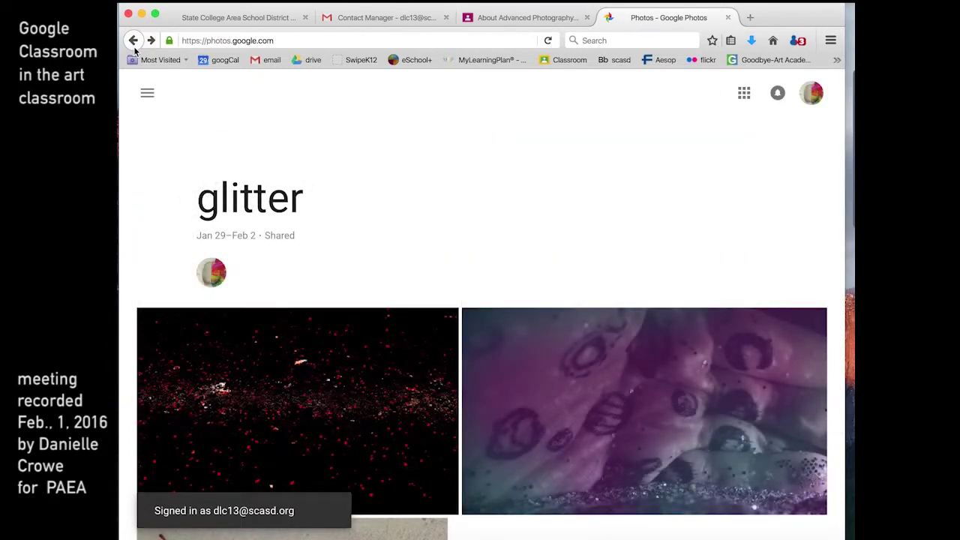
click(134, 45)
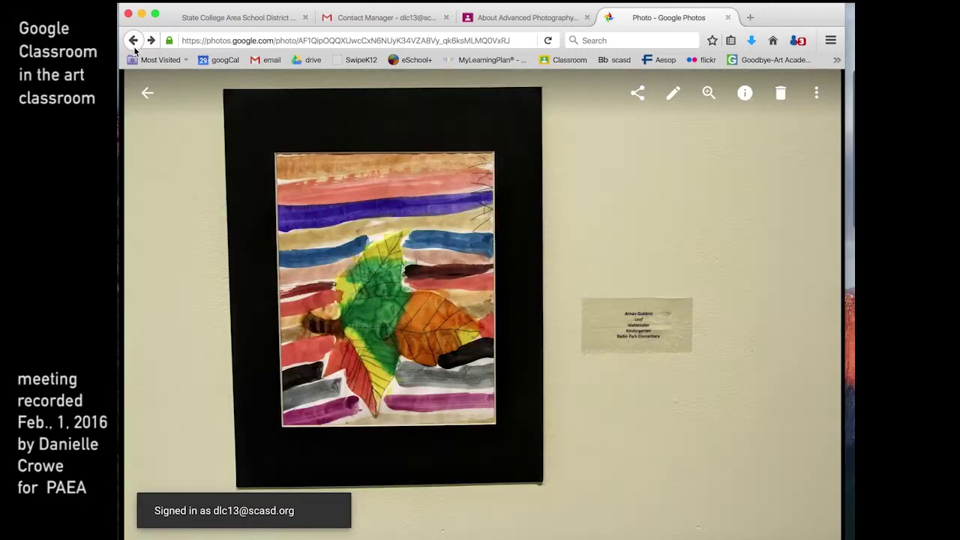
click(134, 45)
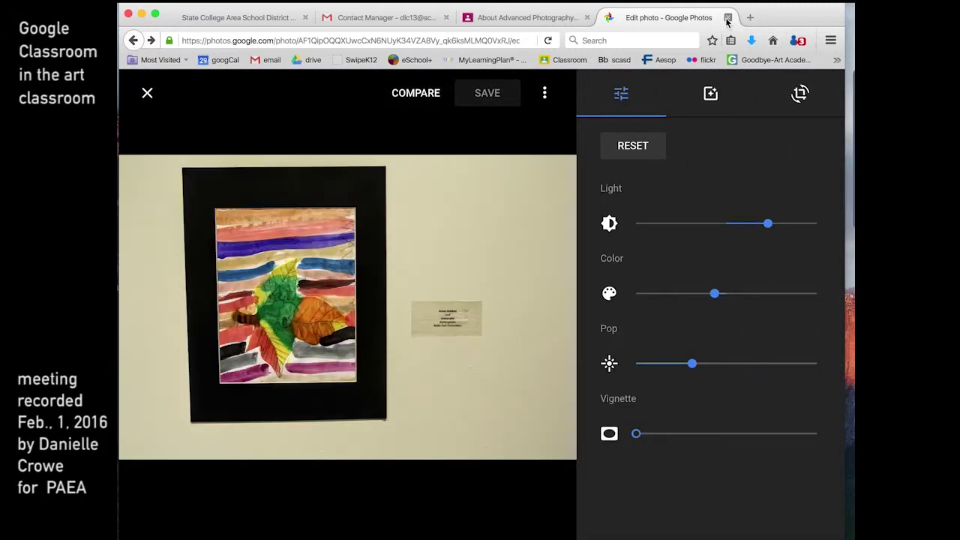
click(727, 17)
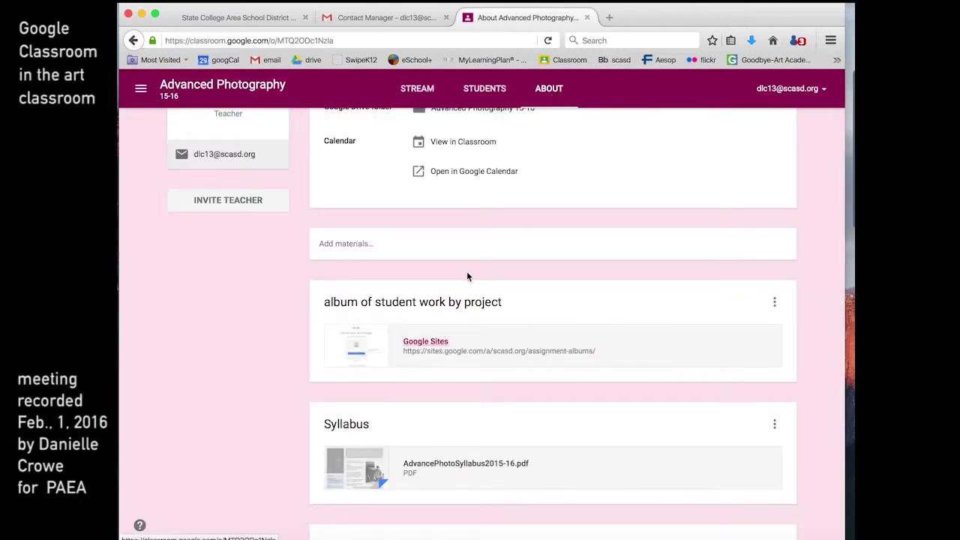
Step: Open the linked Assignment Albums site for editing and add "Glitter 2/5/16" without underline below the 3rd 9 weeks heading
click(431, 343)
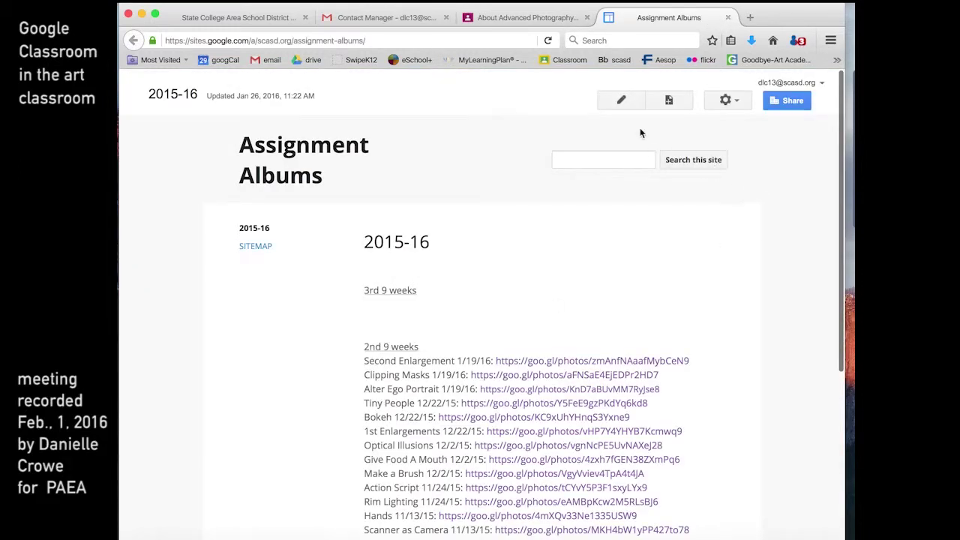
click(612, 101)
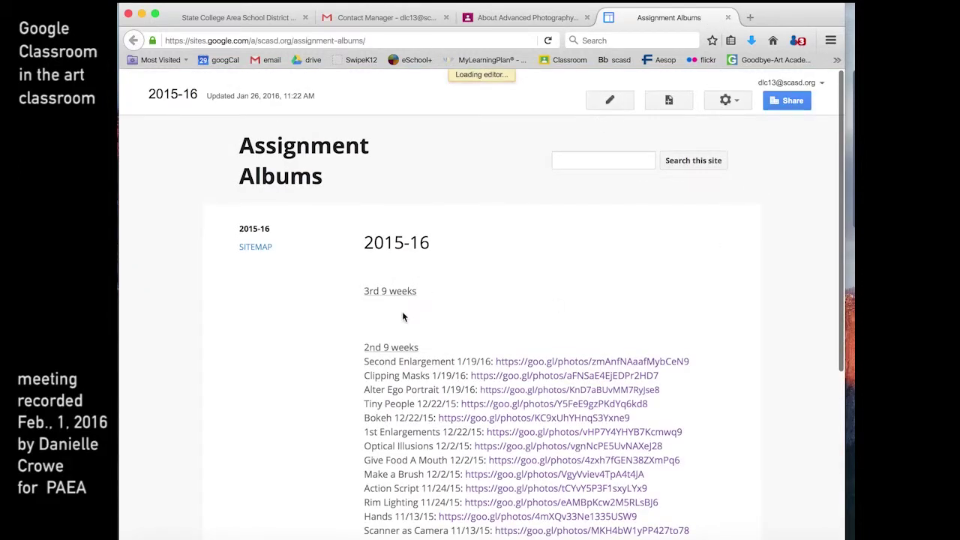
click(372, 344)
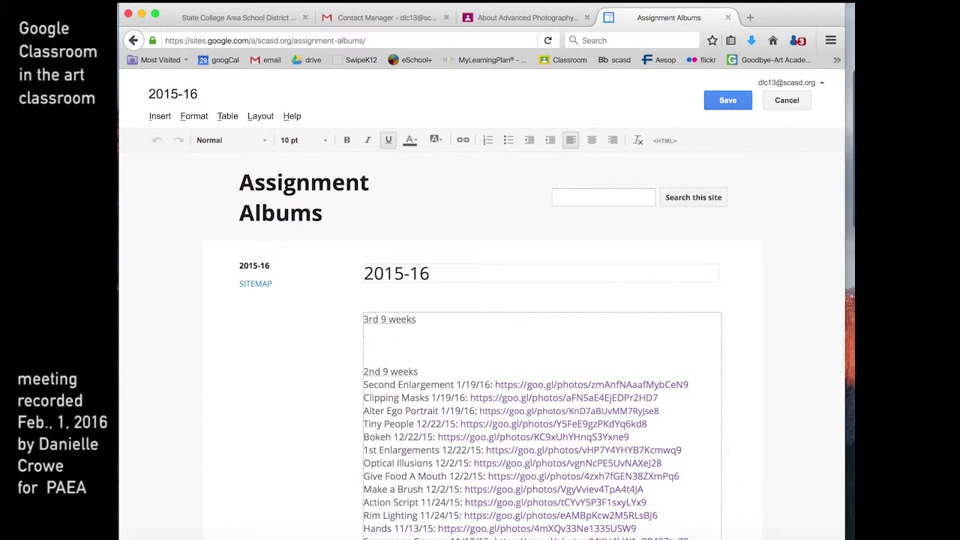
text(litter 2/5/16)
drag(417, 334, 363, 333)
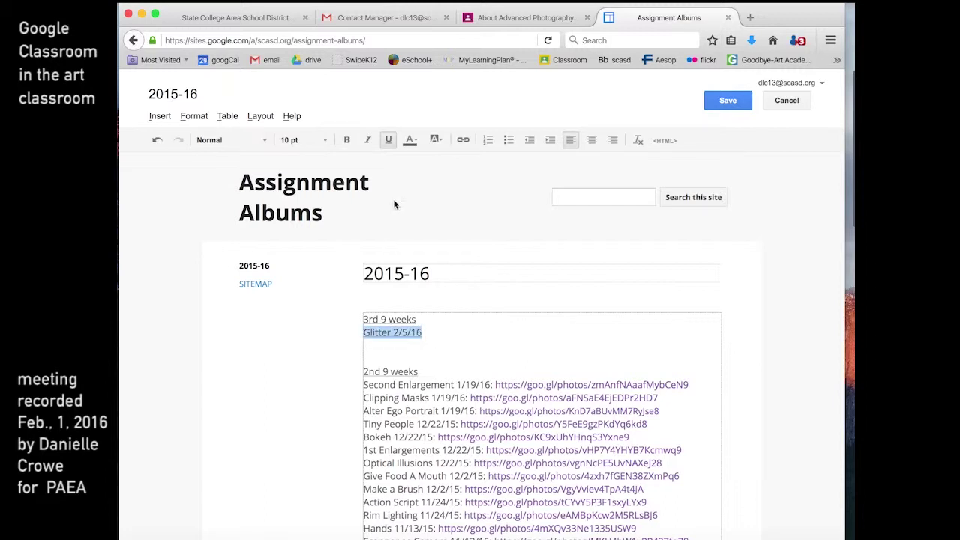
click(386, 141)
click(434, 337)
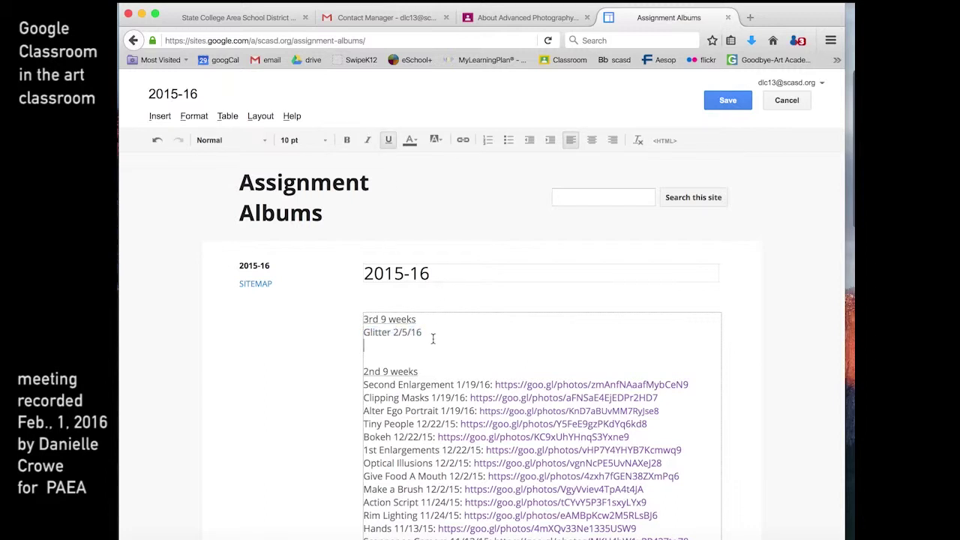
Step: Append a colon and the copied album address to the Glitter 2/5/16 line, and remove the underline from the added text
text(:)
key(super+v)
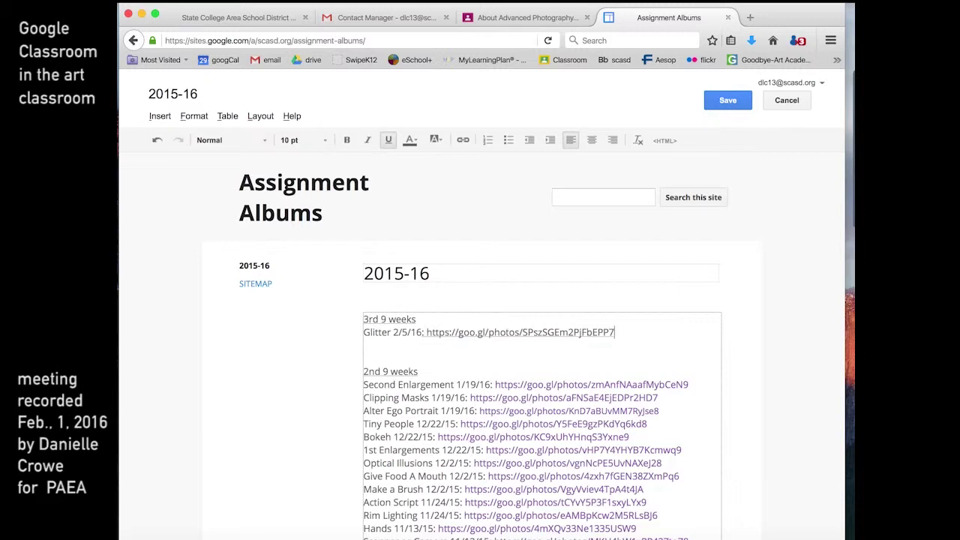
drag(623, 333, 423, 335)
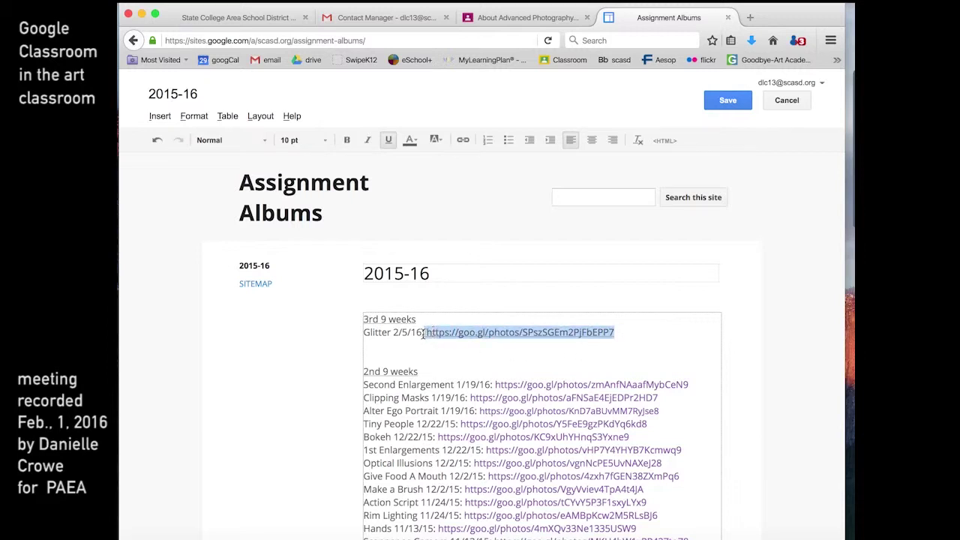
click(388, 141)
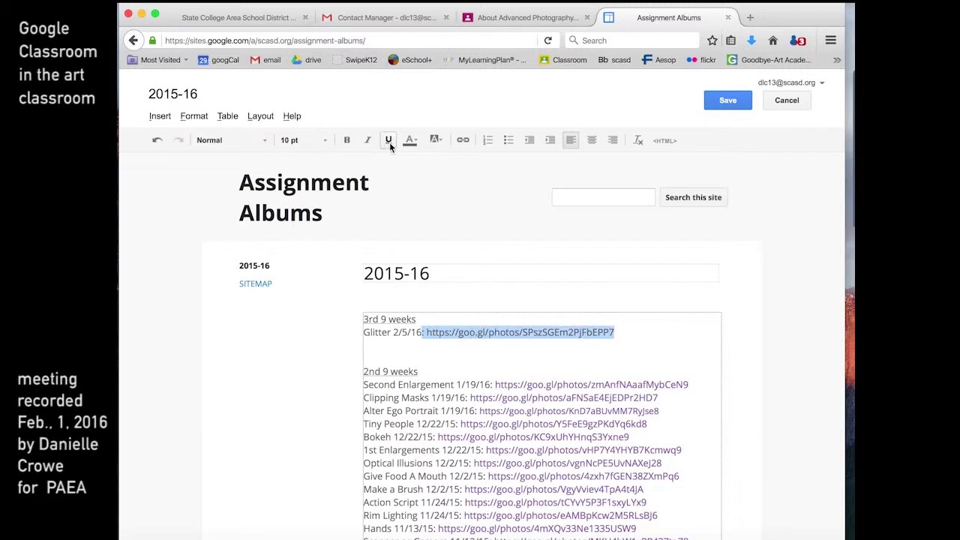
click(636, 358)
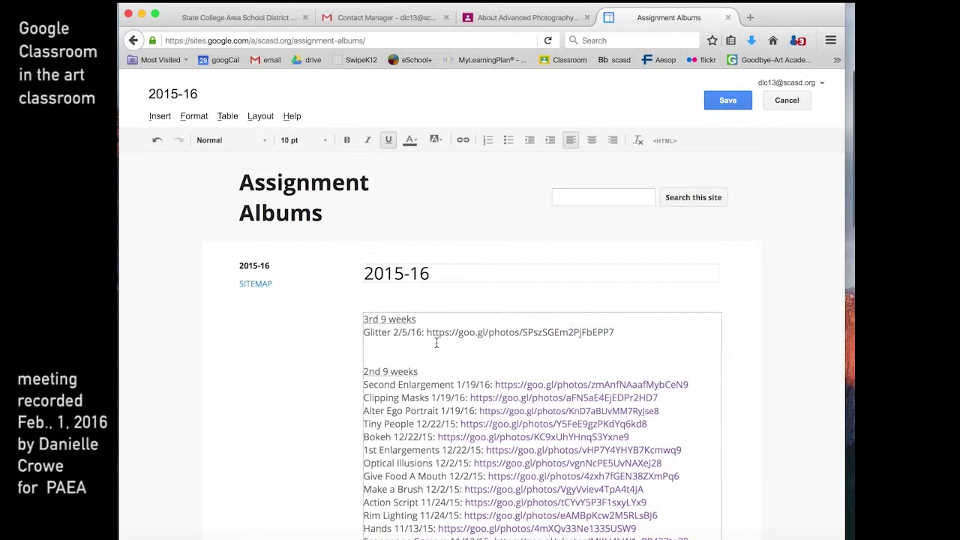
Step: Turn the pasted glitter album address into a working hyperlink
drag(619, 335, 427, 333)
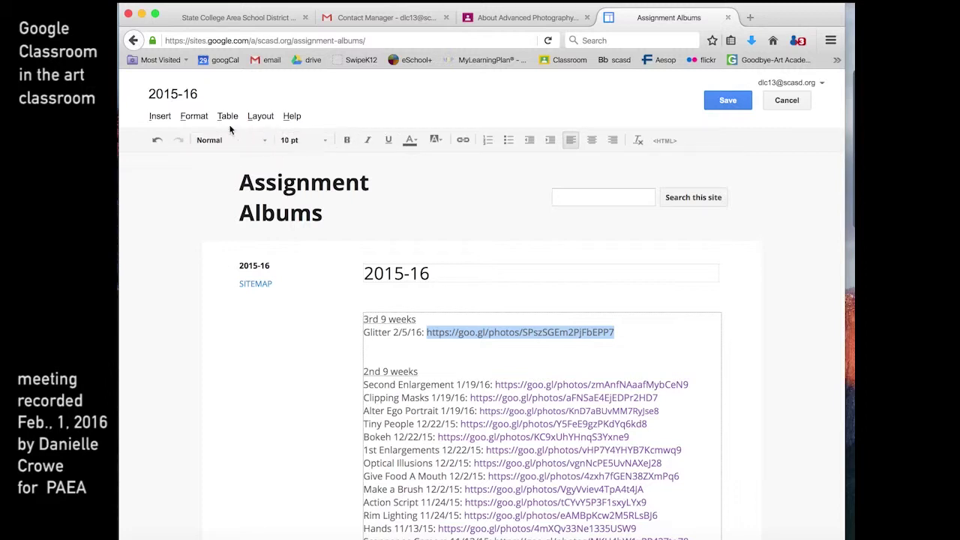
click(160, 116)
click(192, 185)
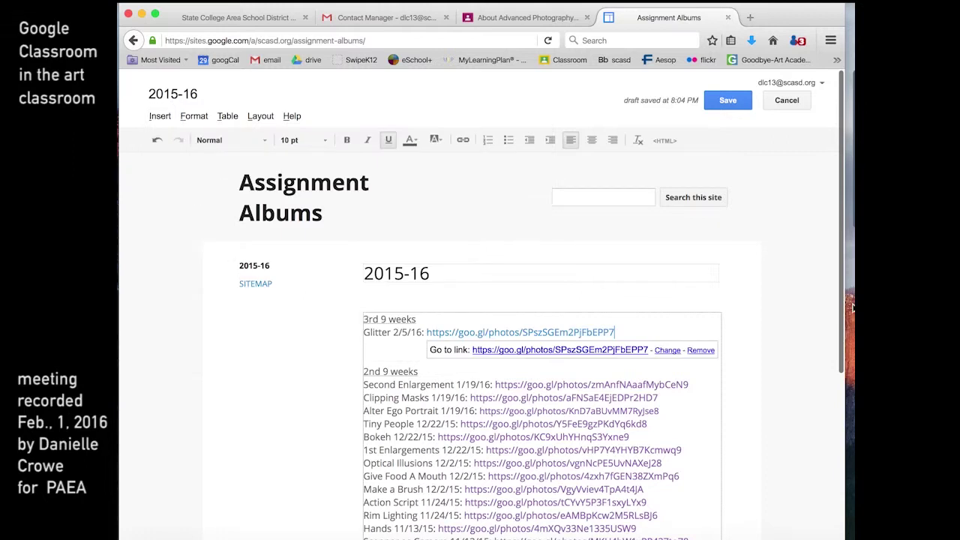
click(733, 300)
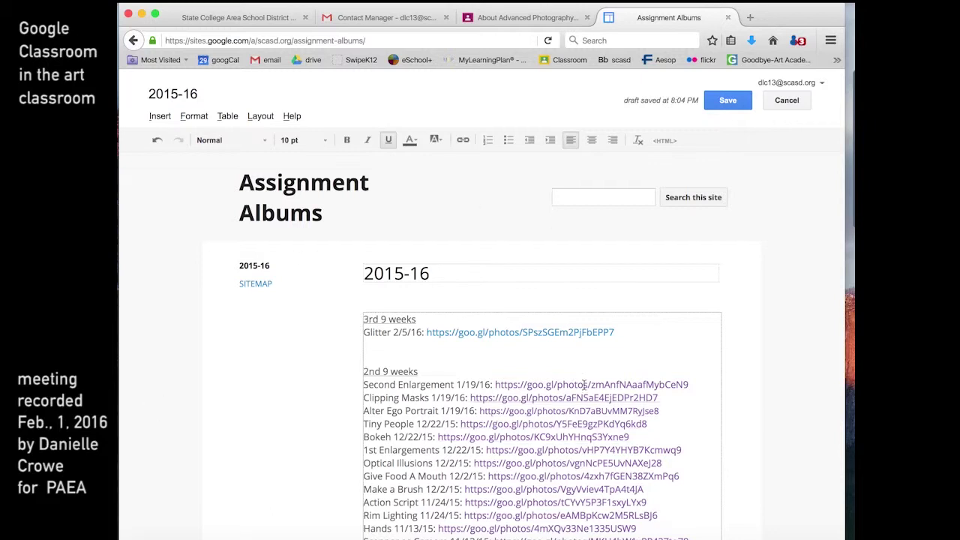
Step: Save the edited Assignment Albums page and close it, returning to the Advanced Photography class
click(726, 17)
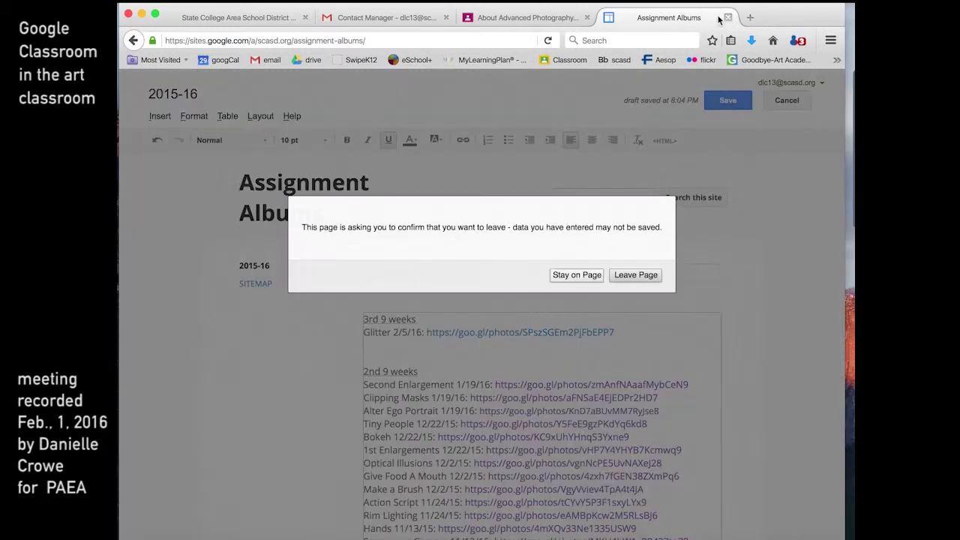
click(601, 274)
click(724, 103)
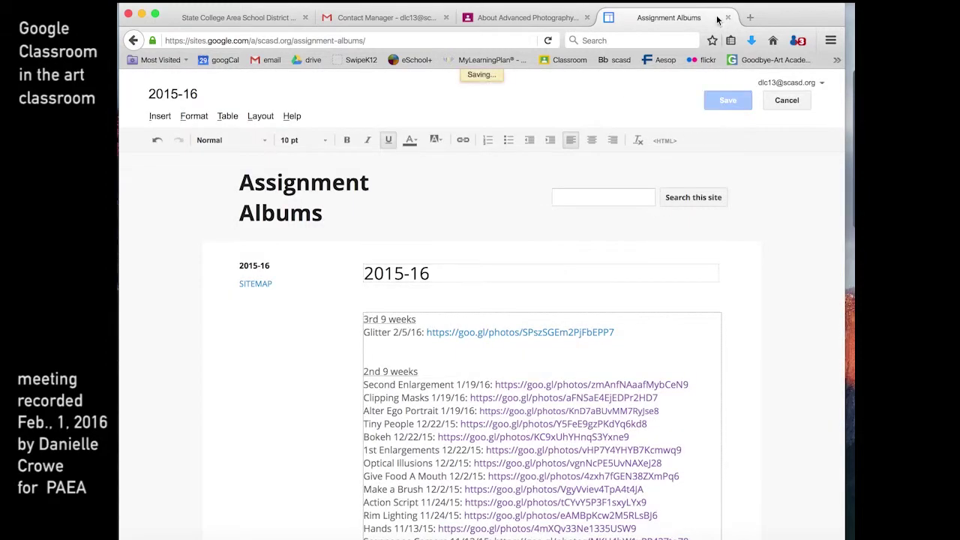
click(727, 17)
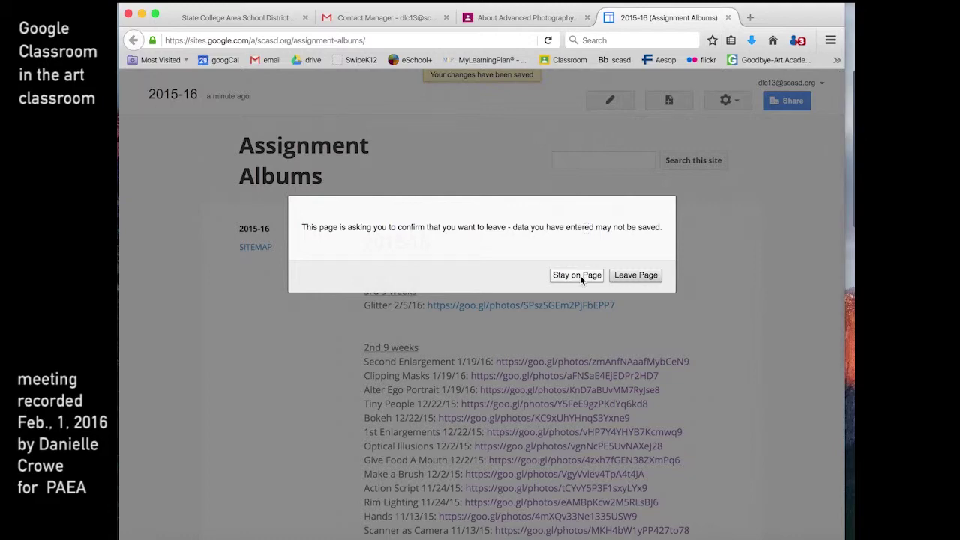
click(581, 276)
click(540, 17)
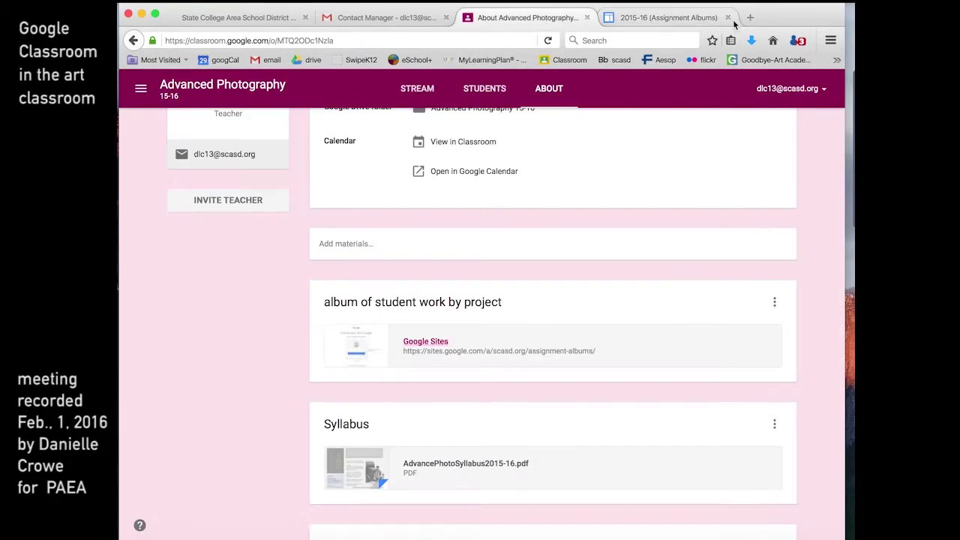
click(727, 17)
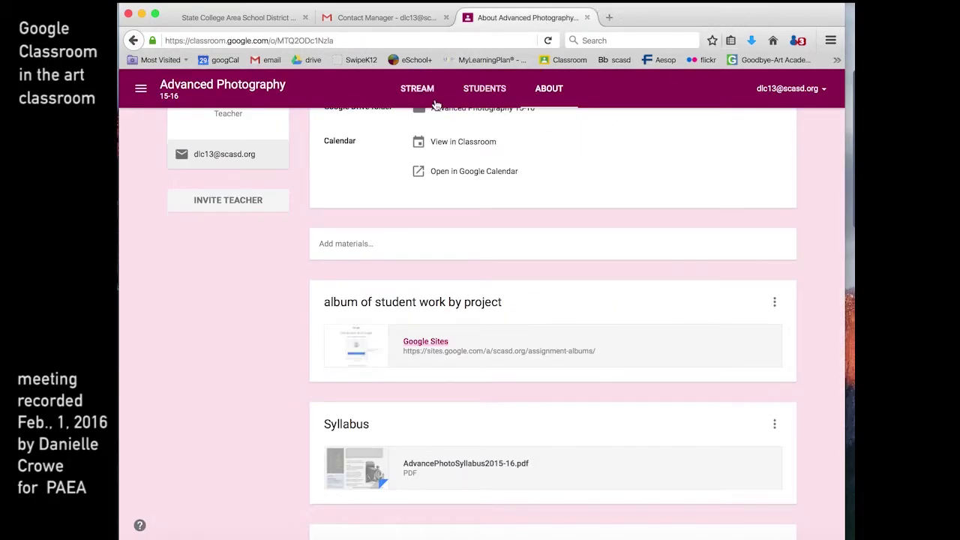
Step: Find the Experiment with clipping masks assignment in the class stream and open its completed student work
click(415, 93)
scroll(578, 477, down, 5)
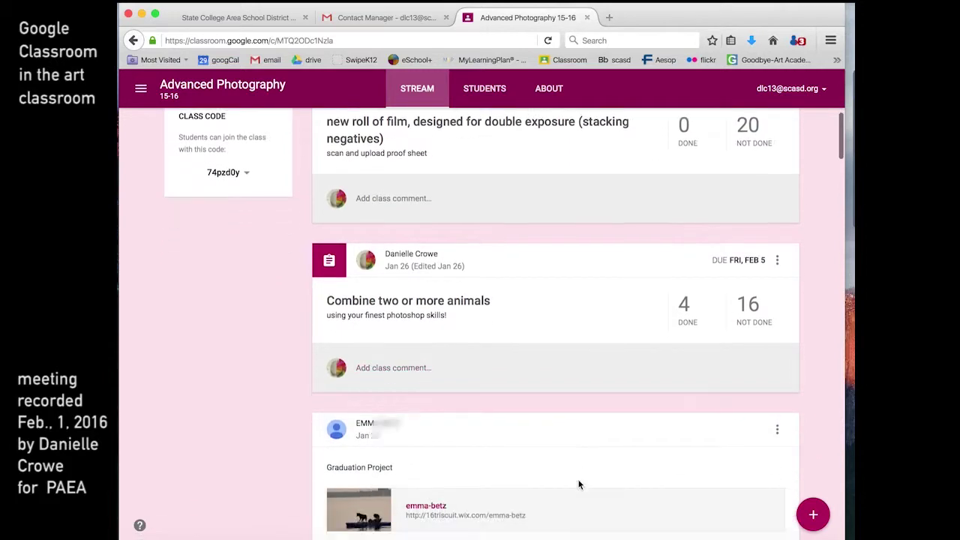
scroll(578, 485, down, 10)
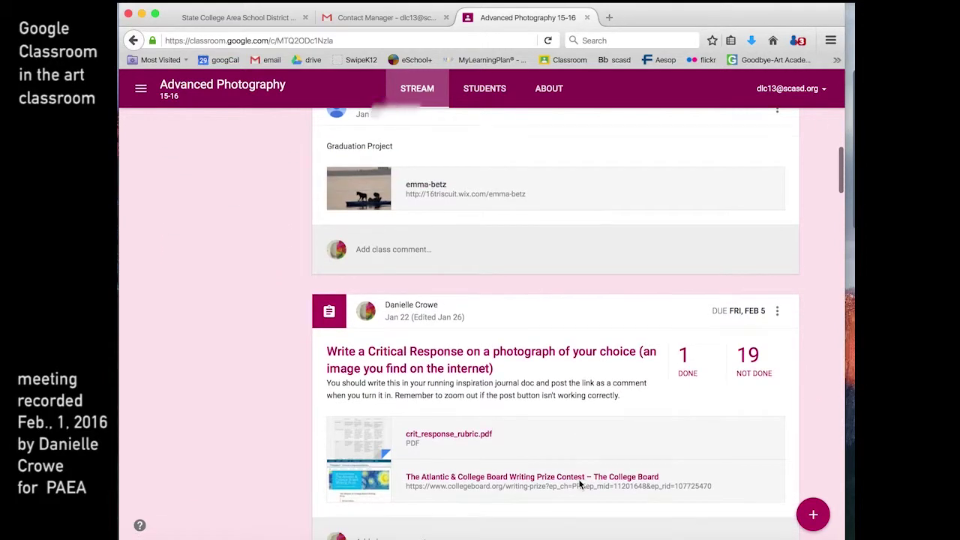
scroll(580, 485, down, 7)
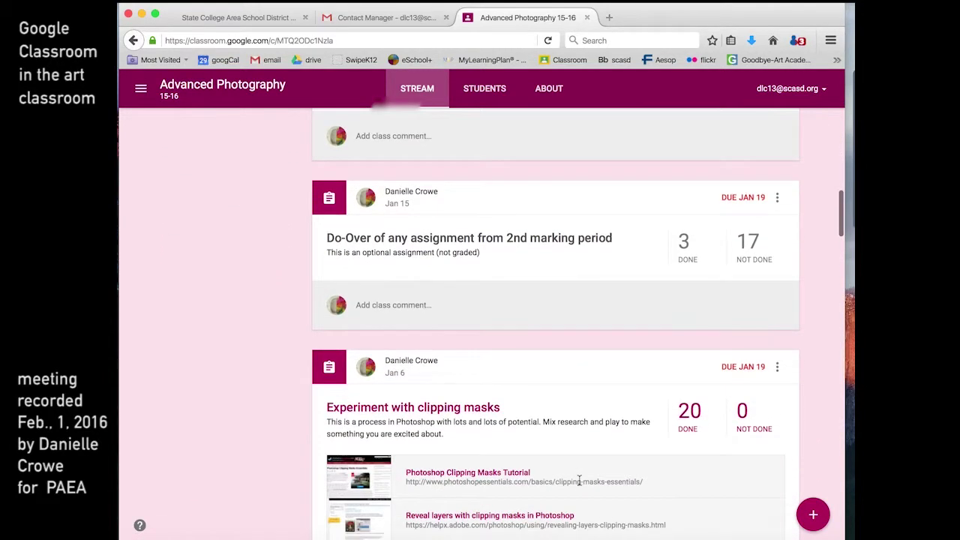
scroll(580, 484, down, 1)
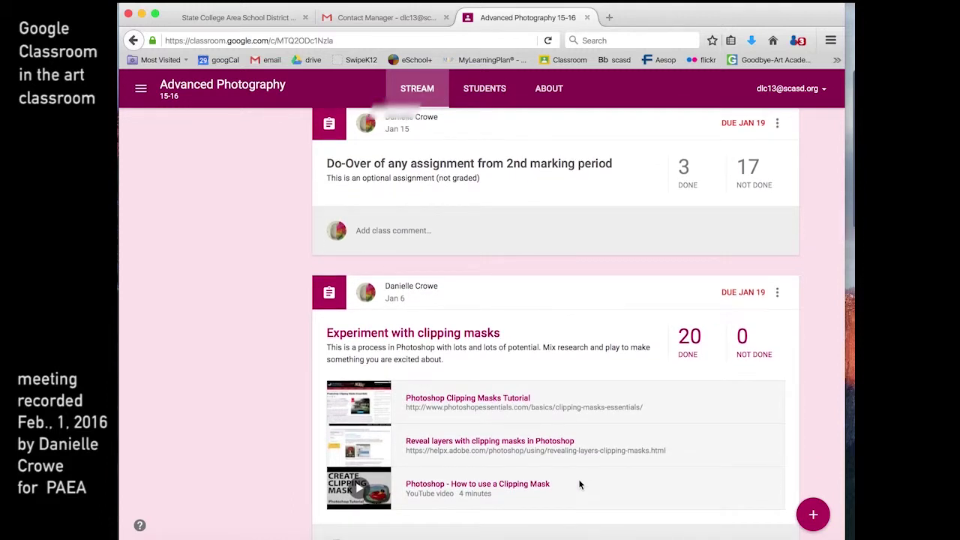
click(689, 339)
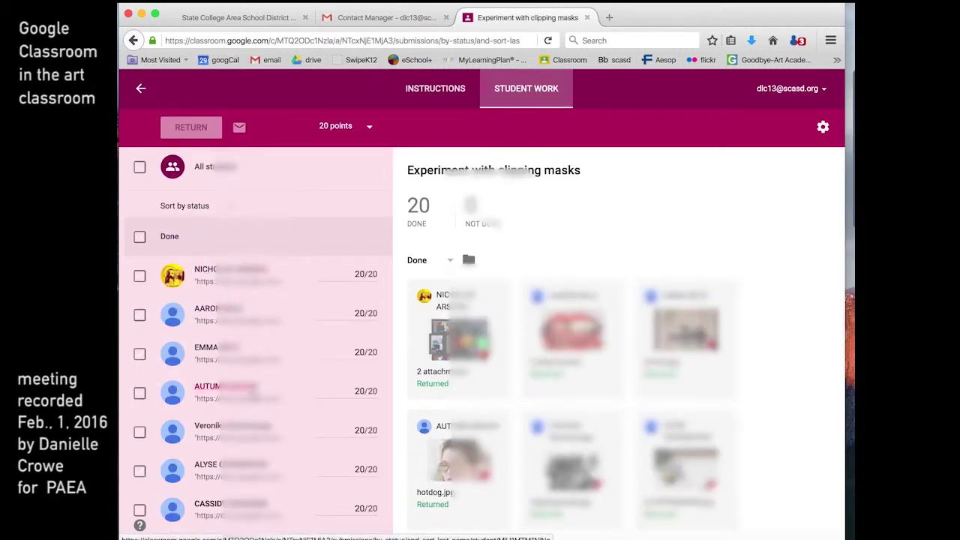
Step: Open one student's clipping mask submission and the reflection journal document linked in its private comment
scroll(240, 353, down, 2)
scroll(254, 397, down, 2)
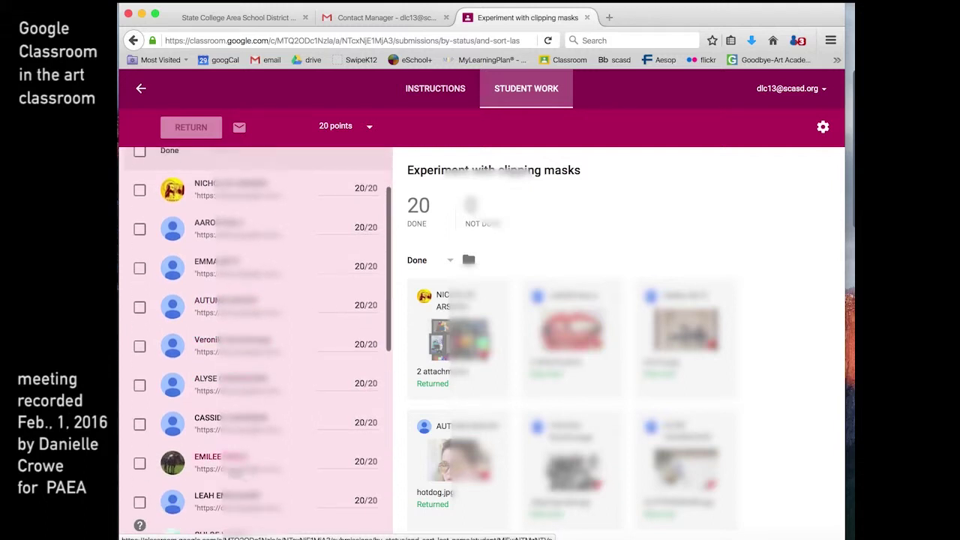
click(213, 462)
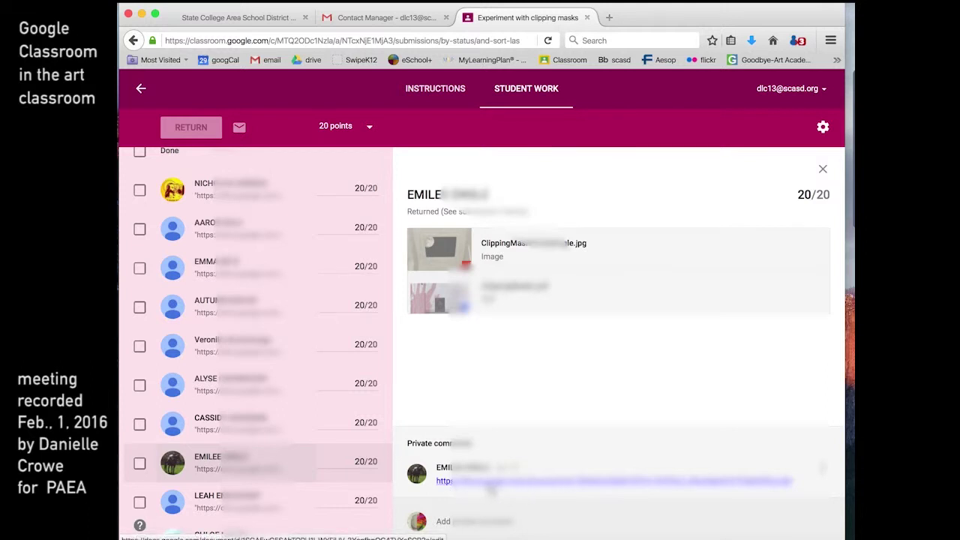
click(491, 484)
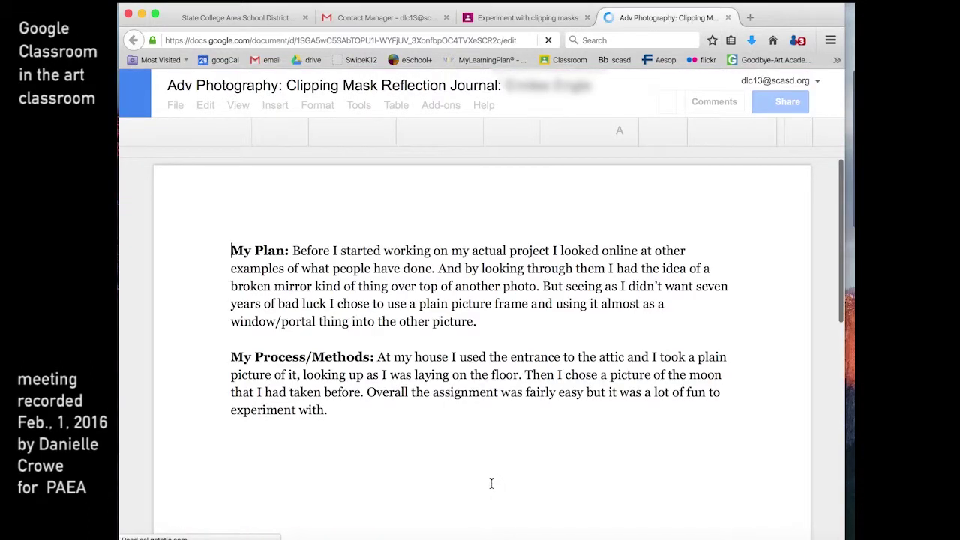
Step: Read the student's plan and process notes in the clipping mask reflection journal, and close the document
scroll(549, 417, down, 1)
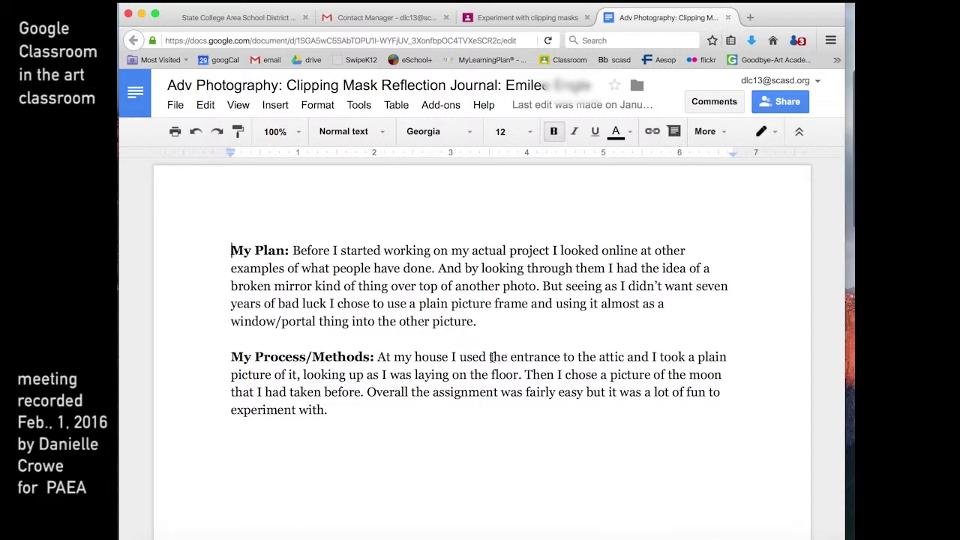
scroll(431, 240, down, 1)
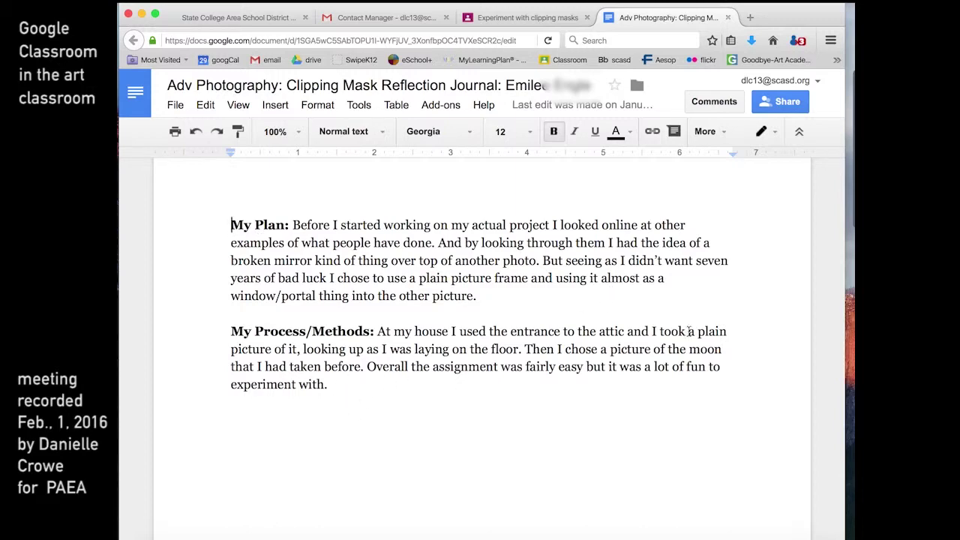
click(727, 18)
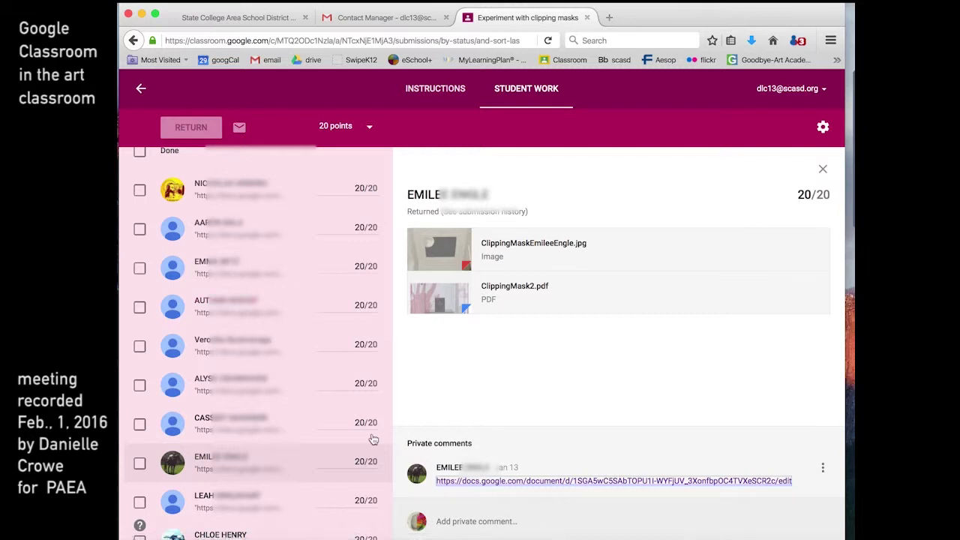
Step: Open another student's clipping mask submission containing the NewYorkCity images and the journal document linked in its private comment
scroll(374, 440, down, 10)
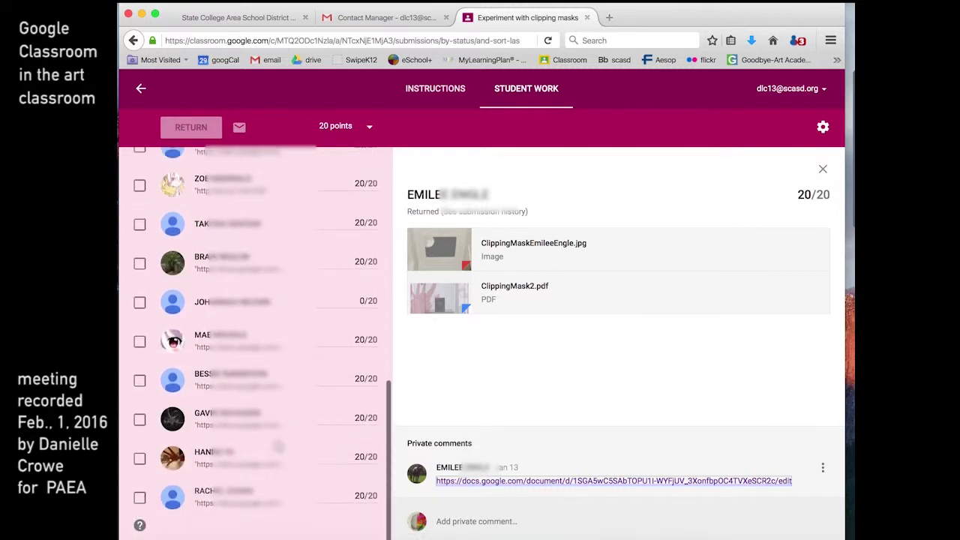
click(225, 456)
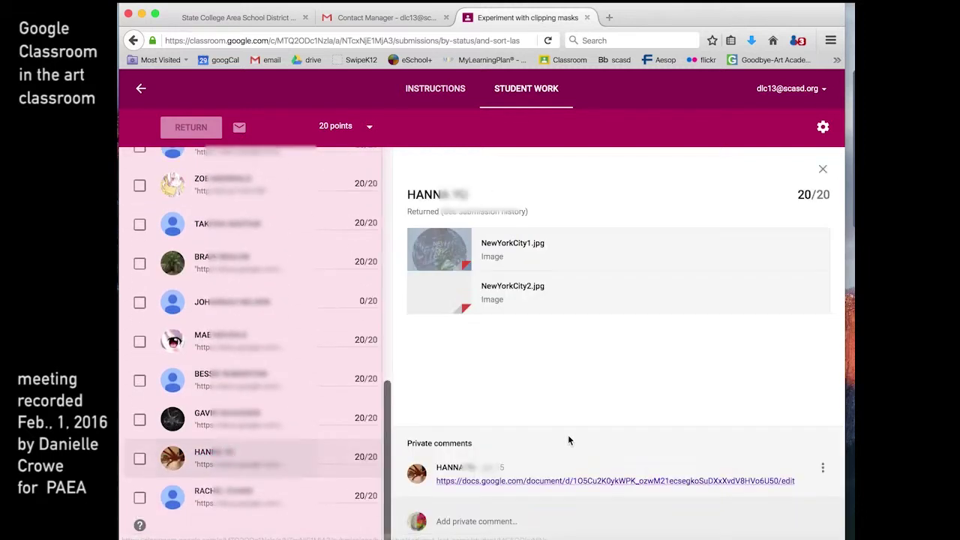
click(545, 480)
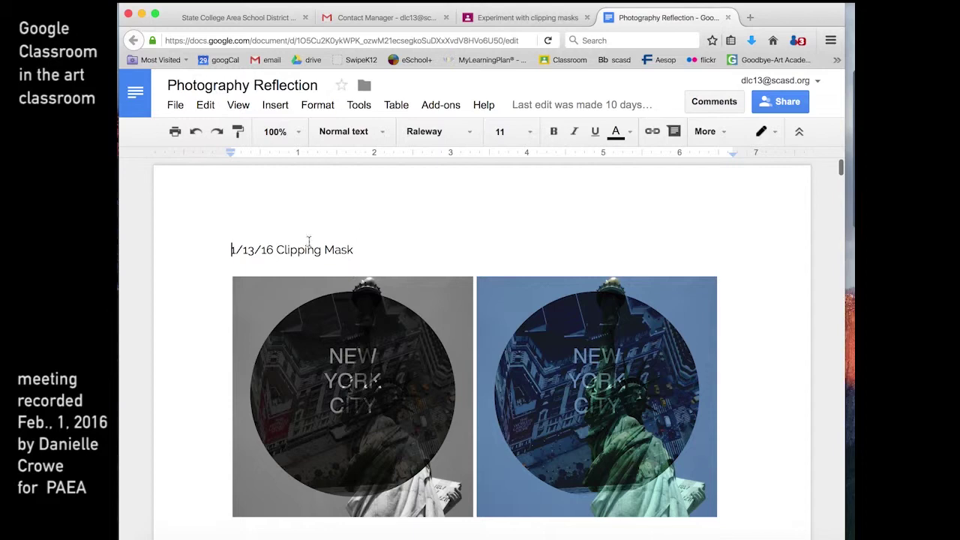
Step: Review the Clipping Mask and Second Enlargement entries in the Photography Reflection document
scroll(675, 363, down, 3)
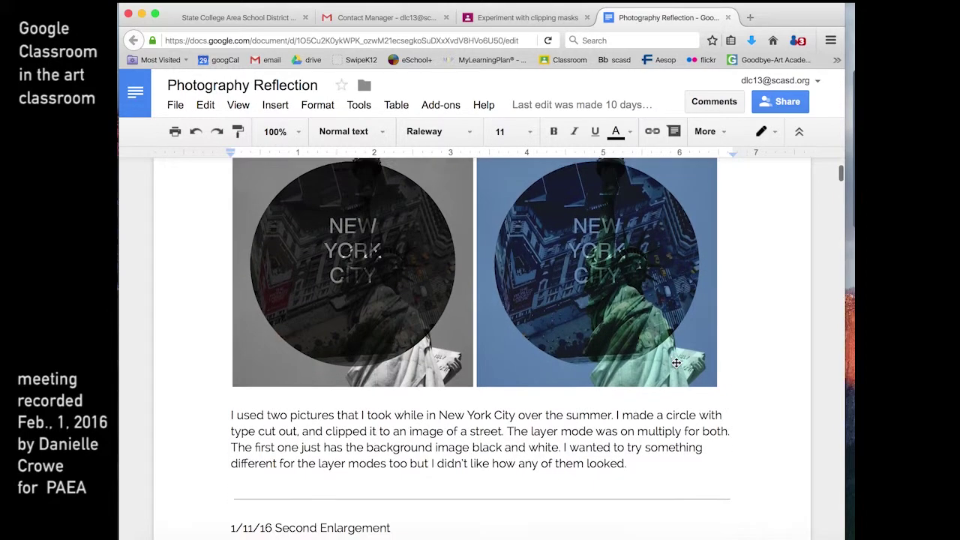
scroll(765, 395, down, 2)
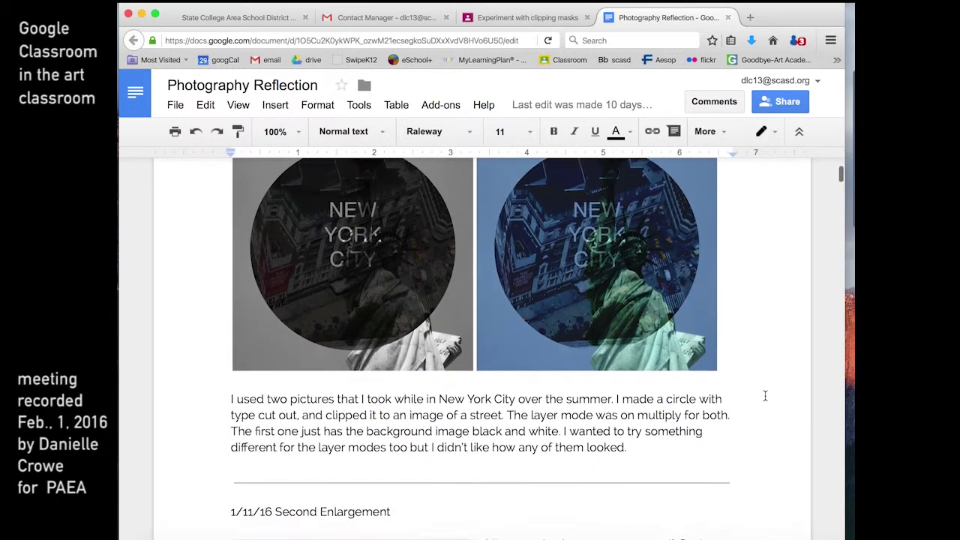
scroll(765, 395, down, 7)
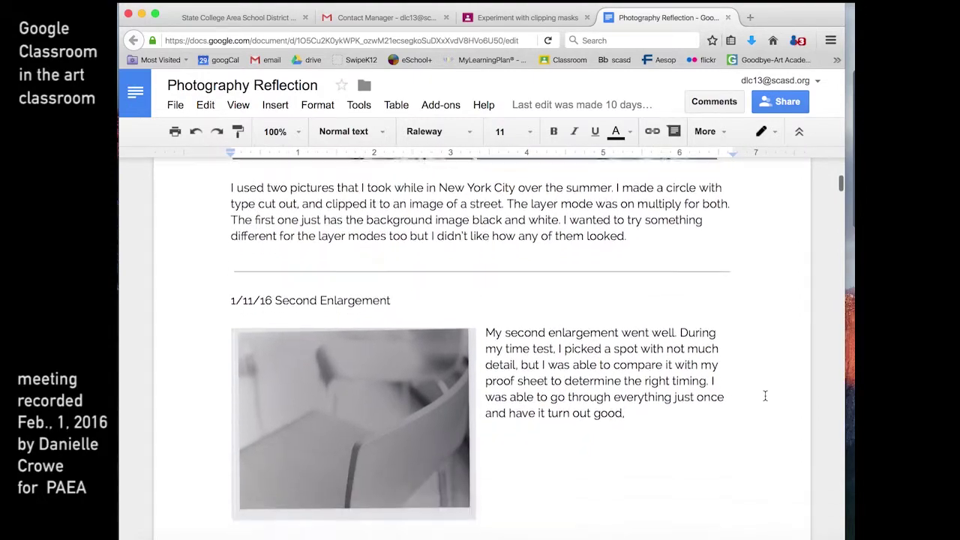
scroll(765, 395, down, 7)
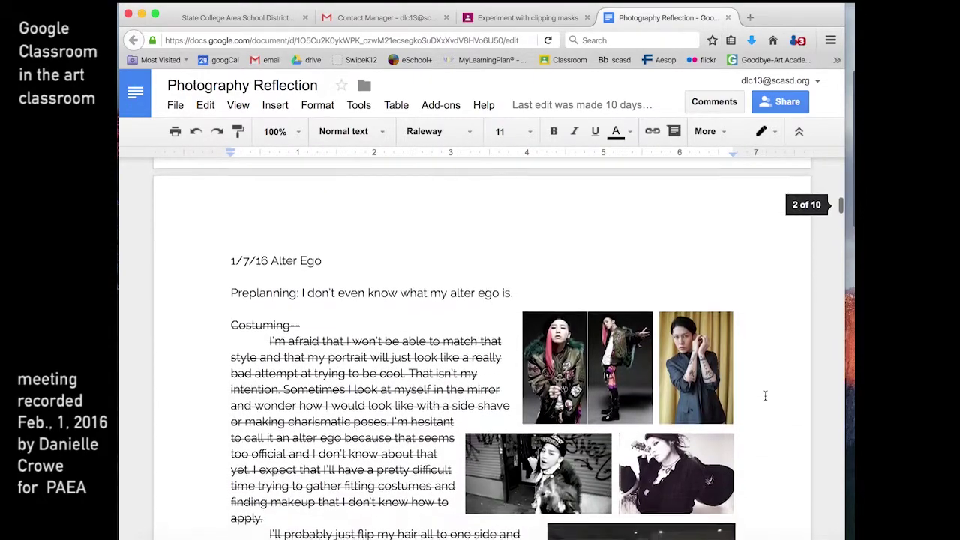
Step: Review the journal's older entries from Alter Ego through Tiny People to Proof Negatives and Enlargement, and close the document
scroll(765, 395, up, 1)
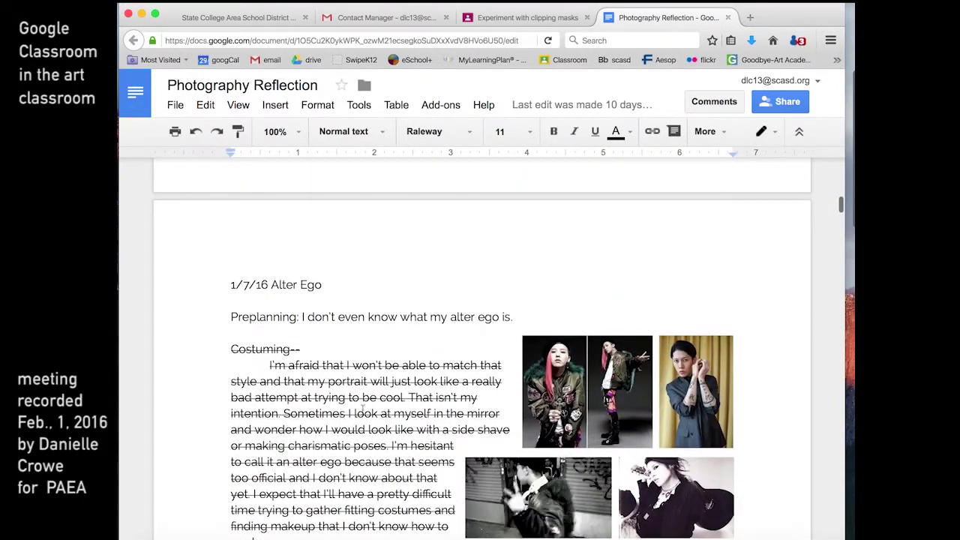
scroll(383, 377, down, 3)
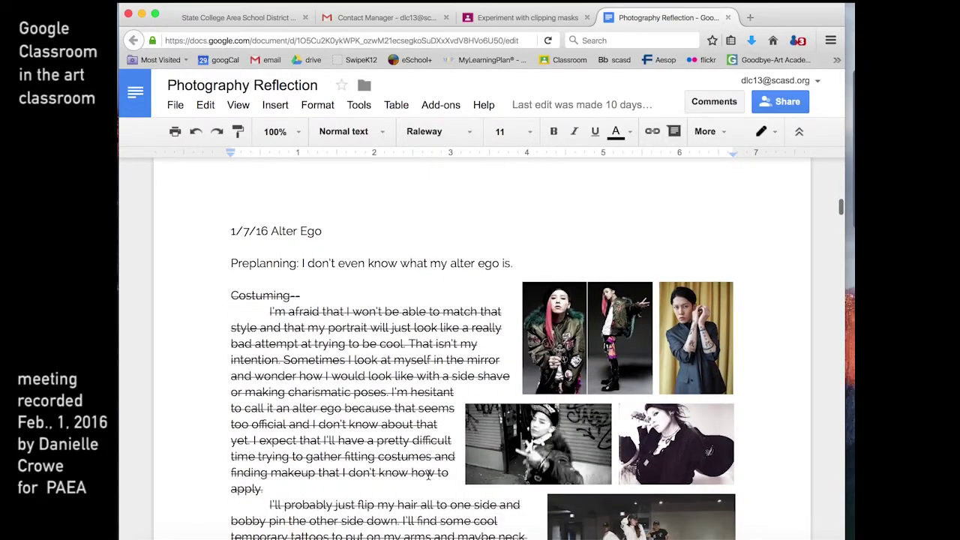
scroll(428, 473, down, 5)
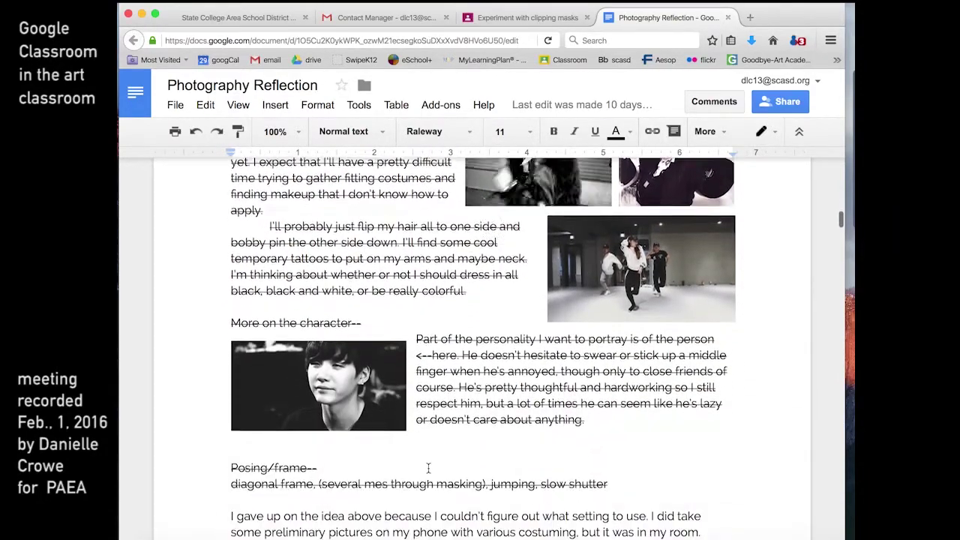
scroll(428, 469, down, 3)
scroll(330, 322, up, 2)
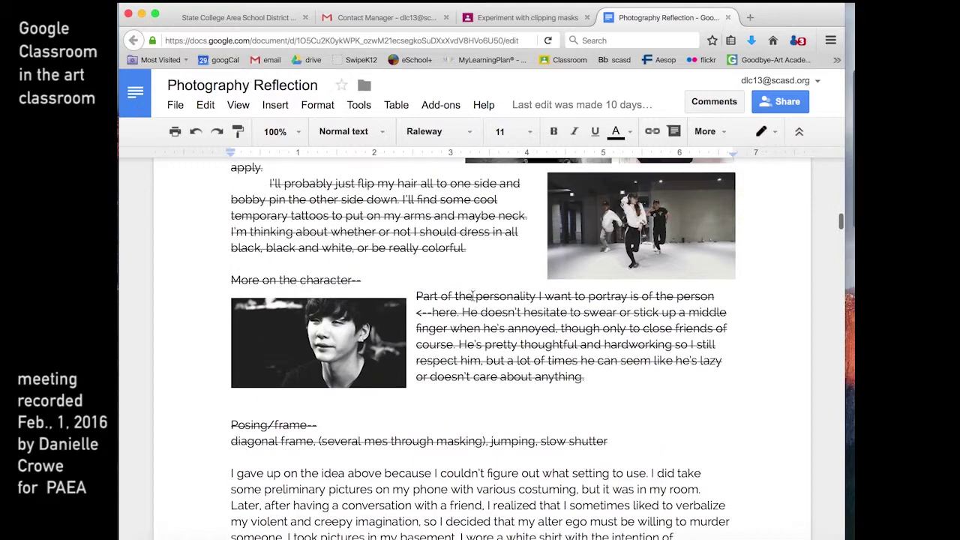
scroll(322, 352, down, 5)
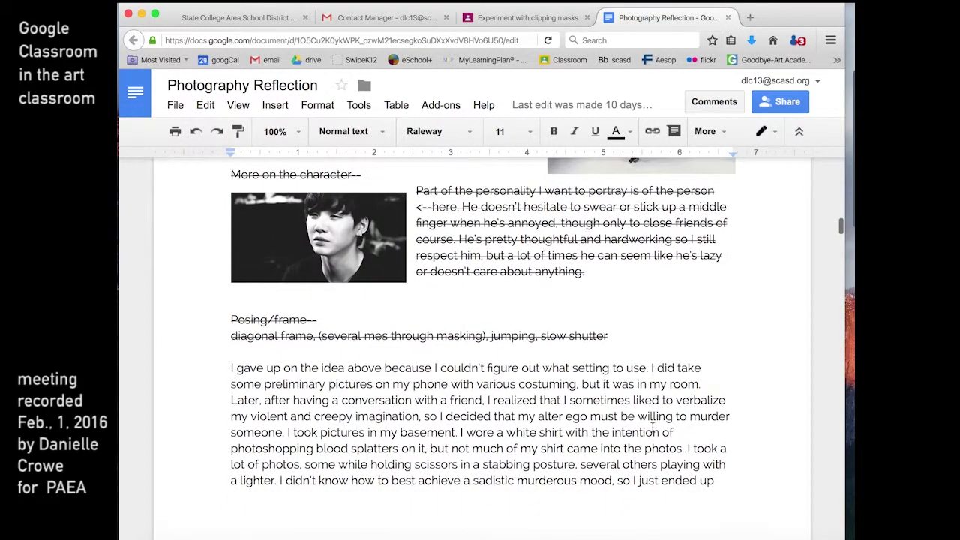
scroll(651, 426, down, 1)
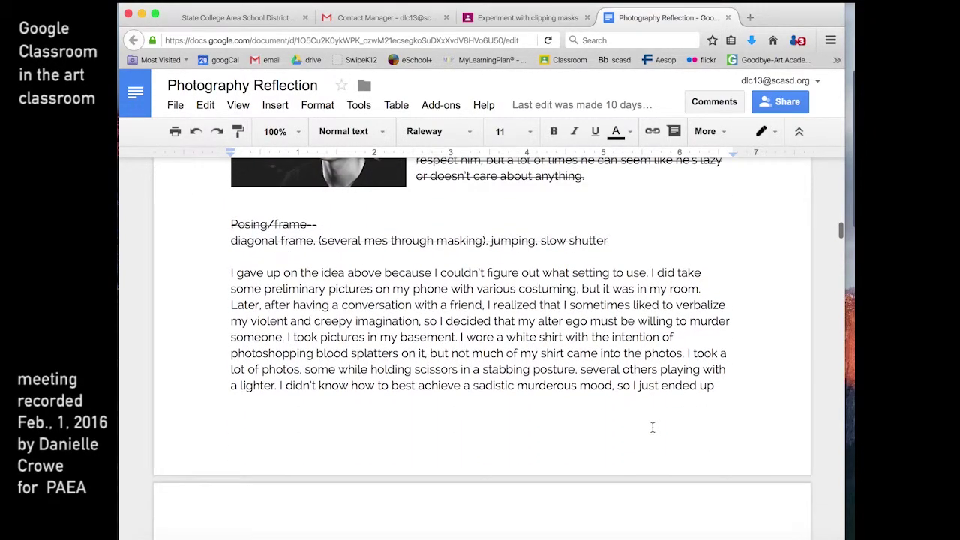
scroll(652, 427, down, 8)
scroll(652, 426, down, 12)
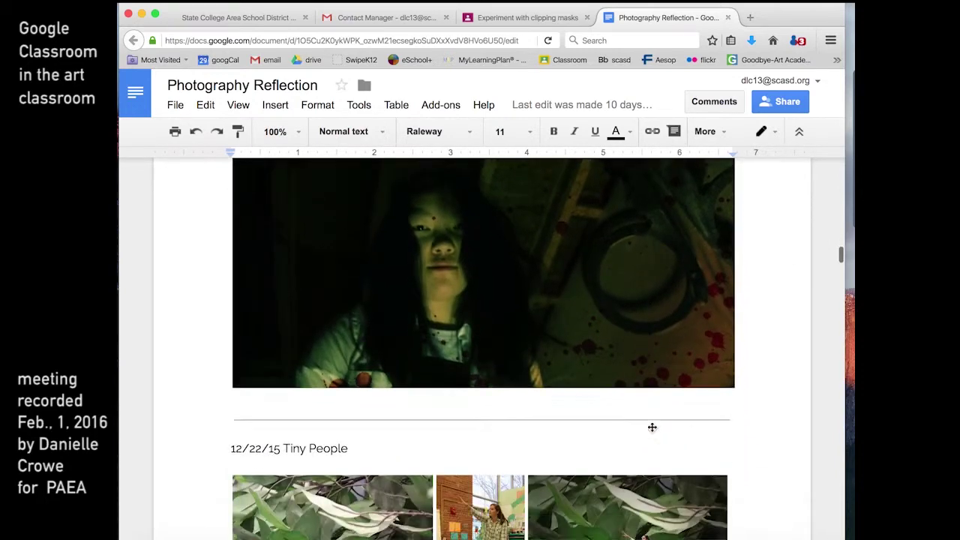
scroll(652, 427, down, 6)
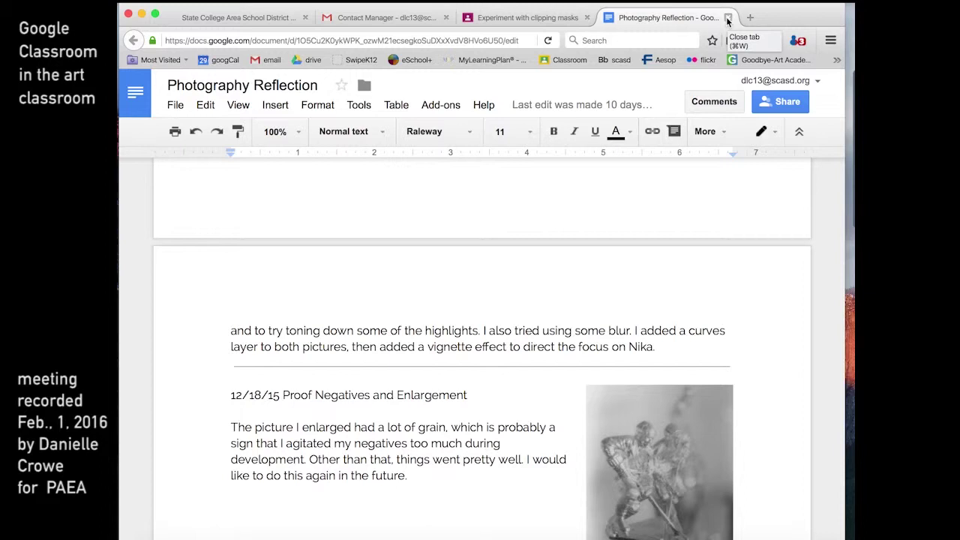
click(727, 18)
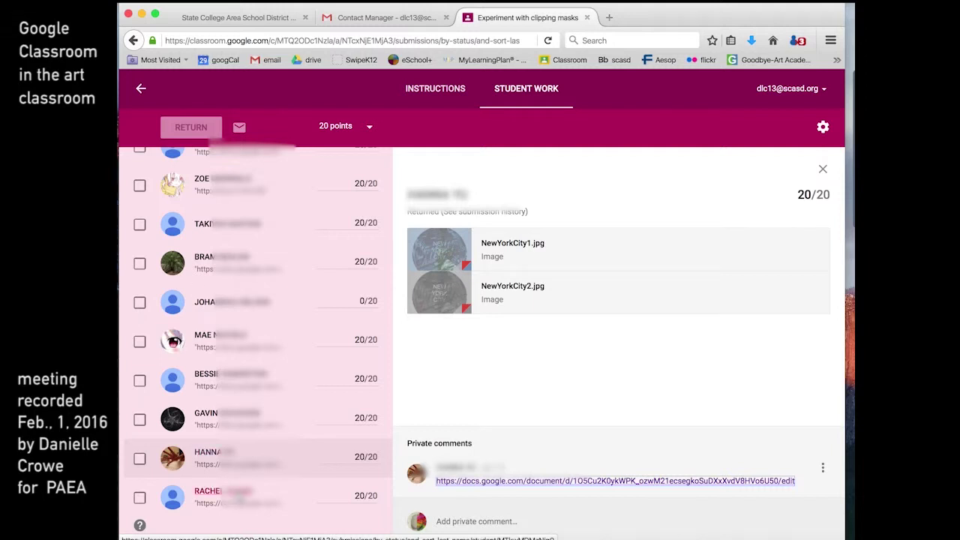
Step: Leave the student work, show the overview of all classes, and reopen the Advanced Photography 15-16 class
click(140, 88)
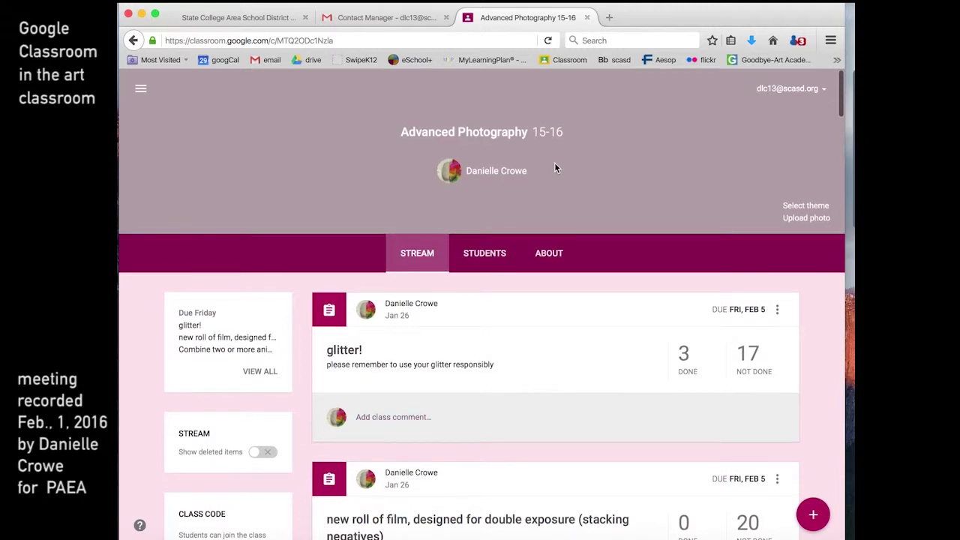
click(570, 60)
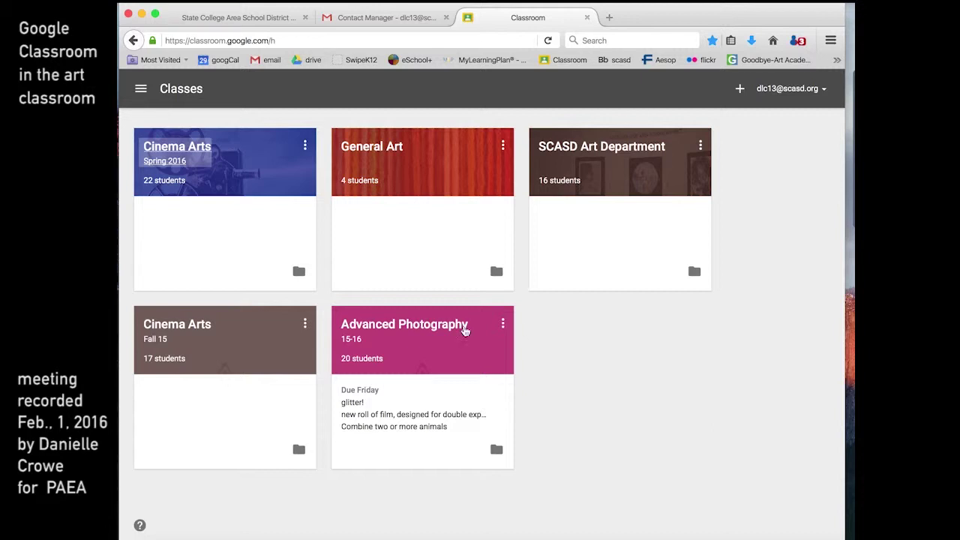
click(426, 330)
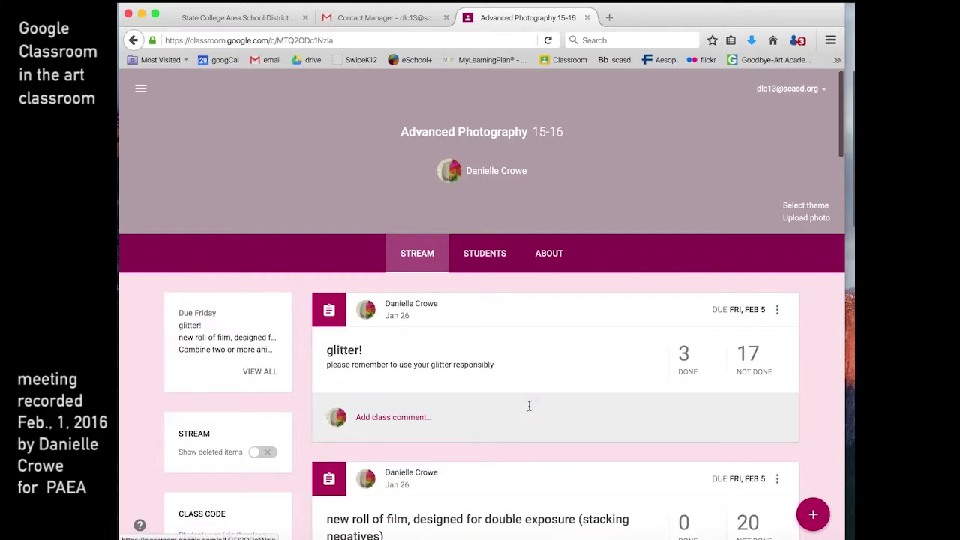
Step: Find the Ideas for what to do next assignment in the class stream and open its attached document, possible 2nd mp assignments in AP
scroll(528, 405, down, 3)
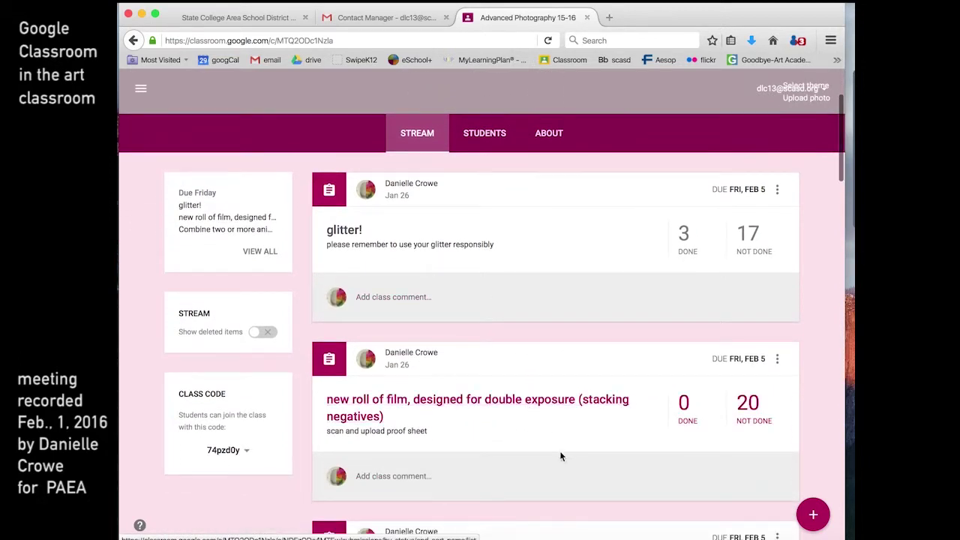
scroll(562, 460, down, 8)
scroll(563, 464, down, 15)
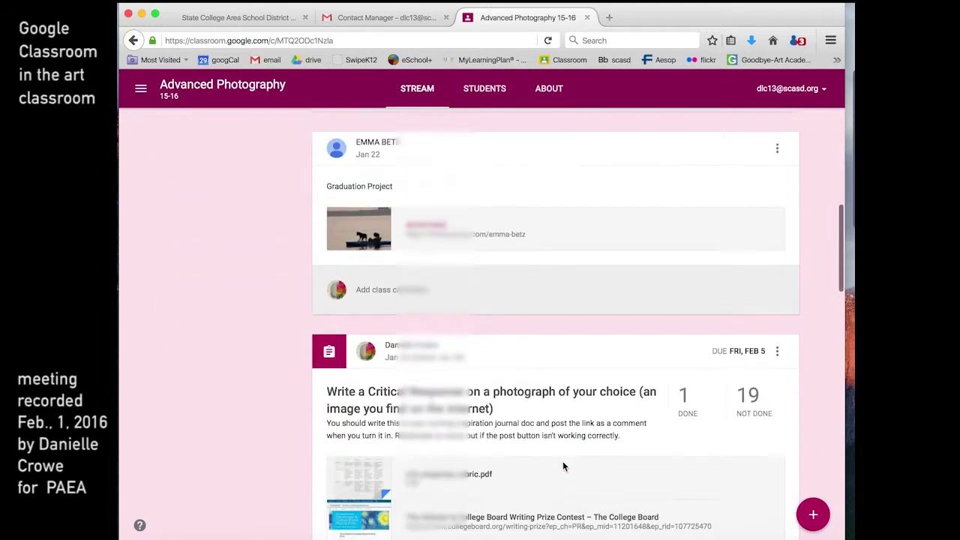
scroll(563, 466, down, 10)
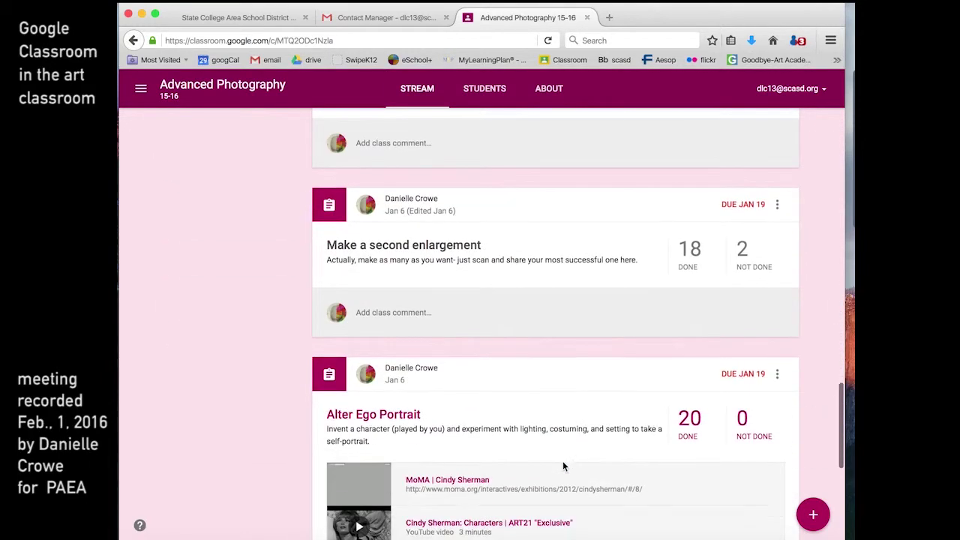
scroll(564, 451, down, 15)
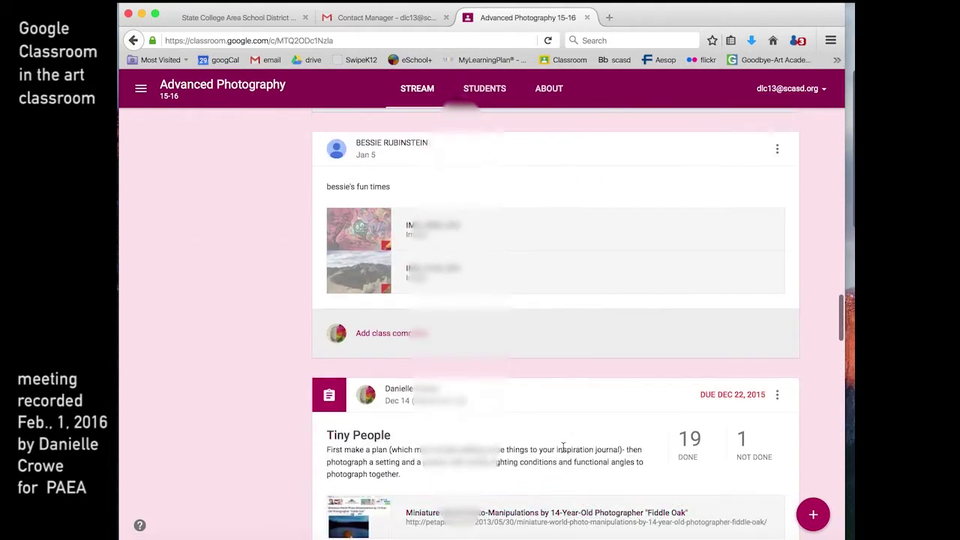
scroll(565, 453, down, 13)
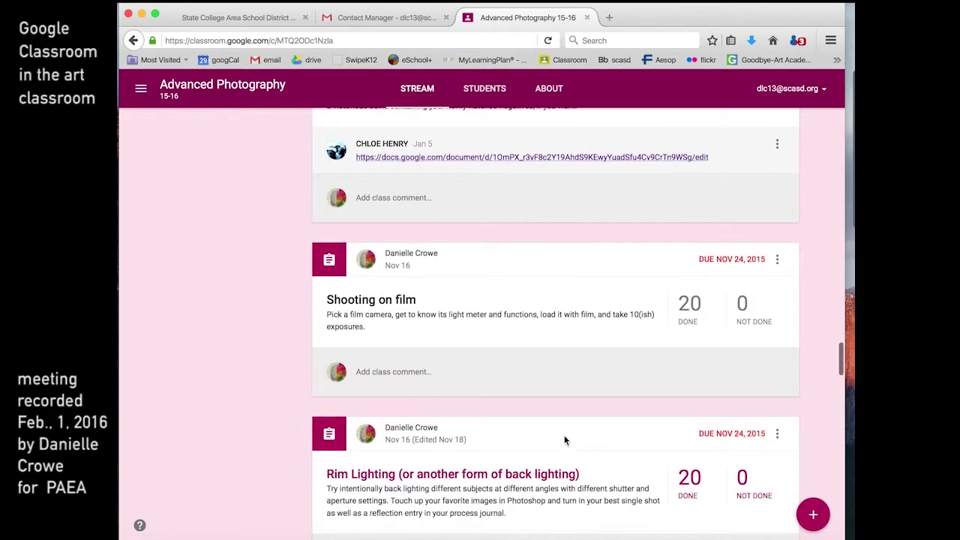
scroll(616, 502, down, 5)
scroll(616, 501, down, 8)
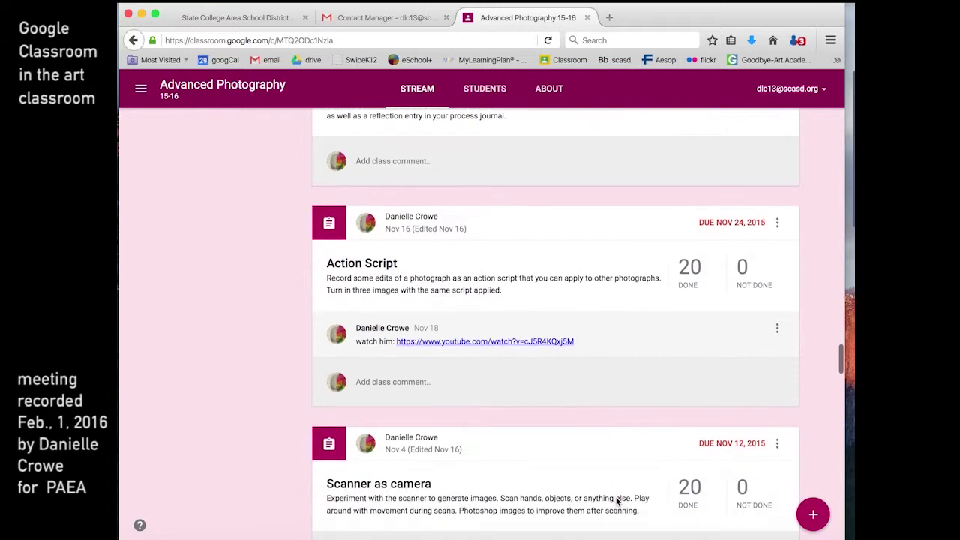
scroll(616, 498, down, 10)
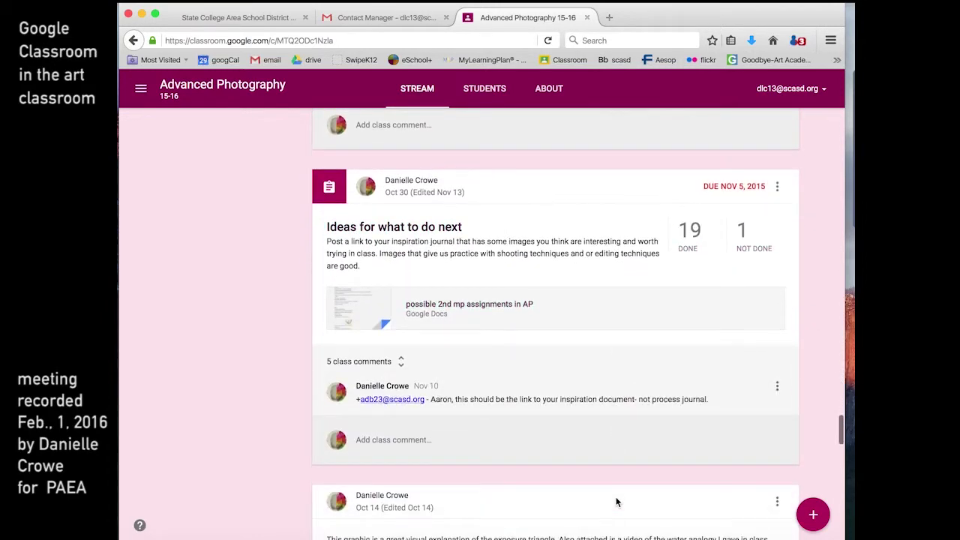
click(447, 307)
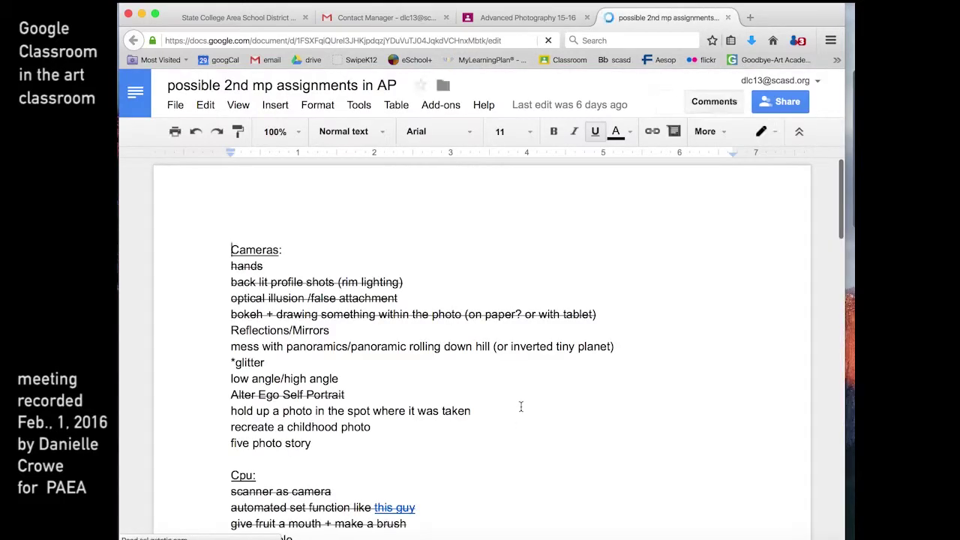
Step: Open the completed work for Ideas for what to do next and view the INSPIRATION document linked in one student's submission
click(518, 18)
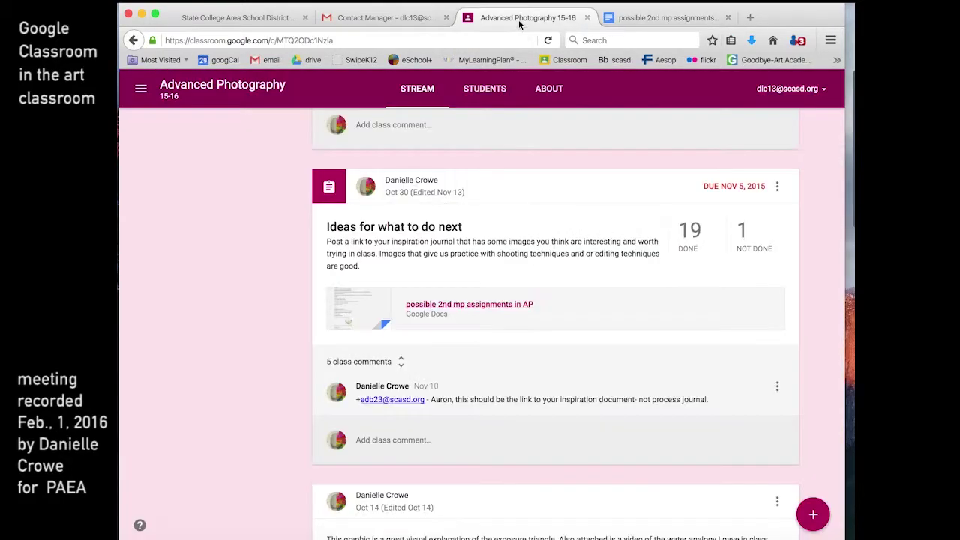
click(685, 232)
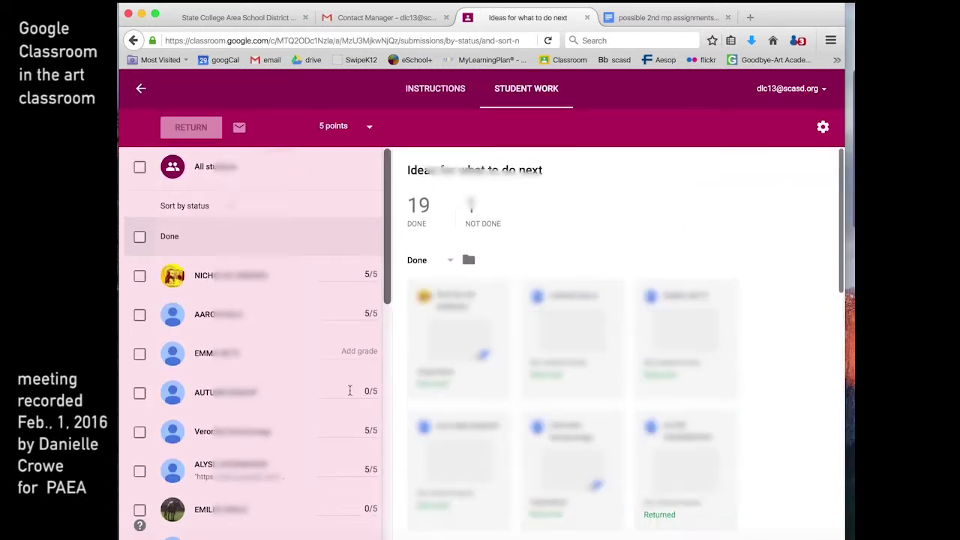
scroll(313, 474, down, 1)
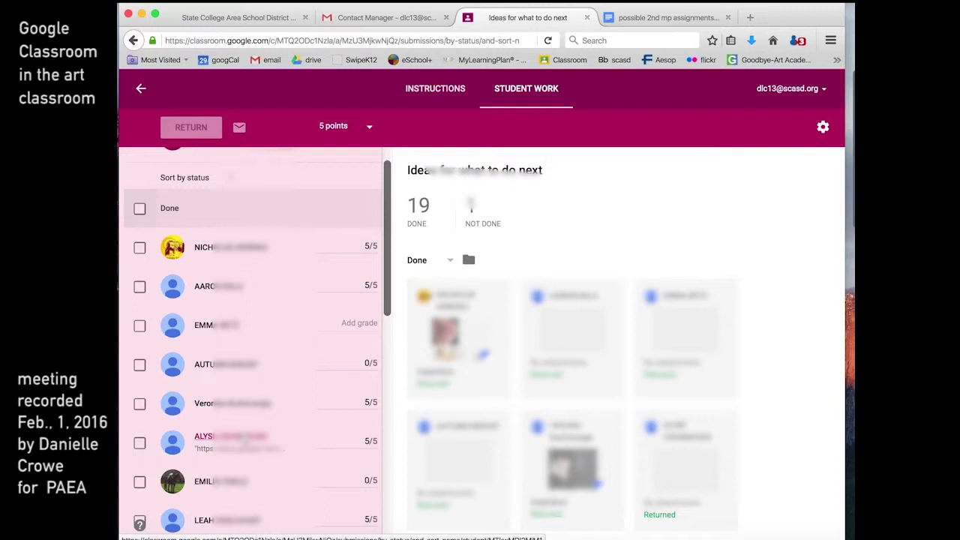
click(252, 447)
click(486, 484)
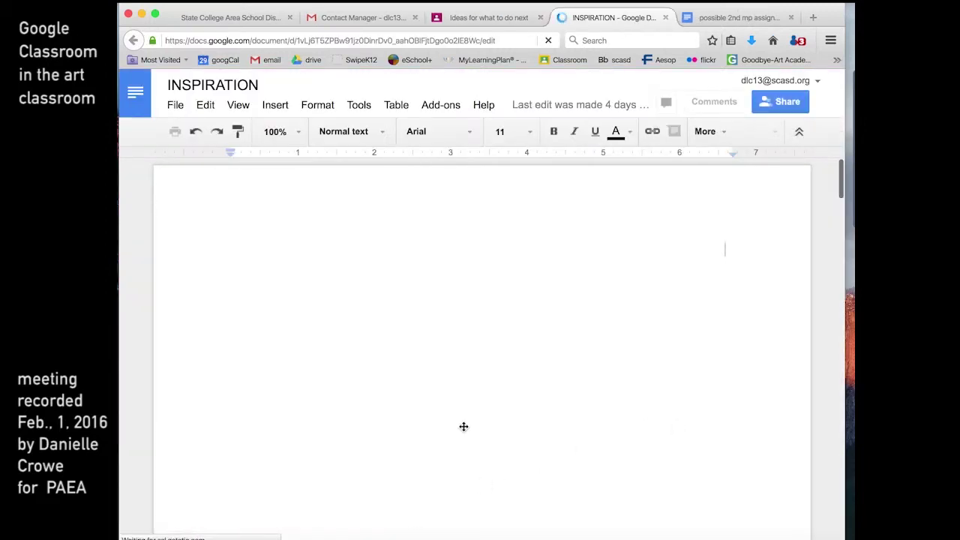
scroll(716, 456, down, 3)
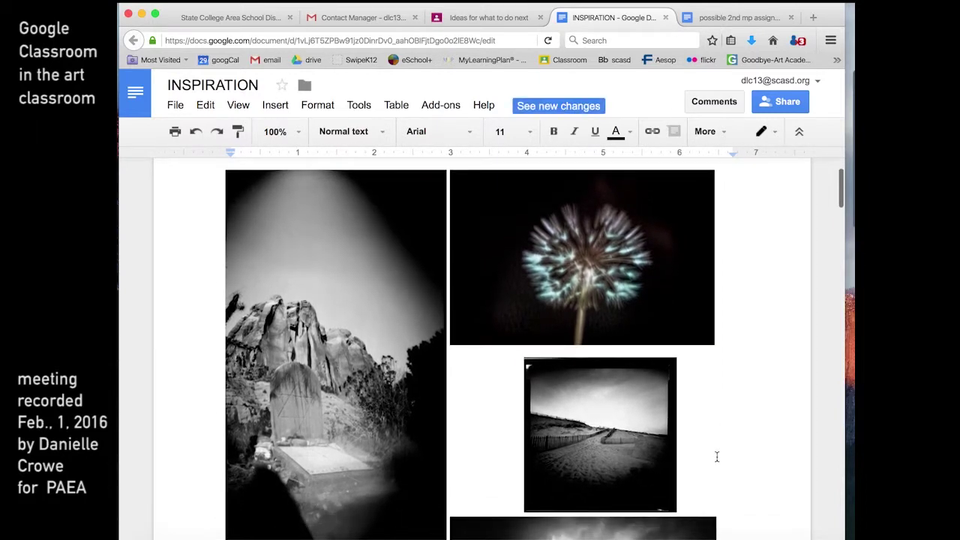
Step: Review the INSPIRATION document's photographs, Ideas For Next Assignment and Critical Response 1/28/16, and close the document
scroll(716, 457, down, 6)
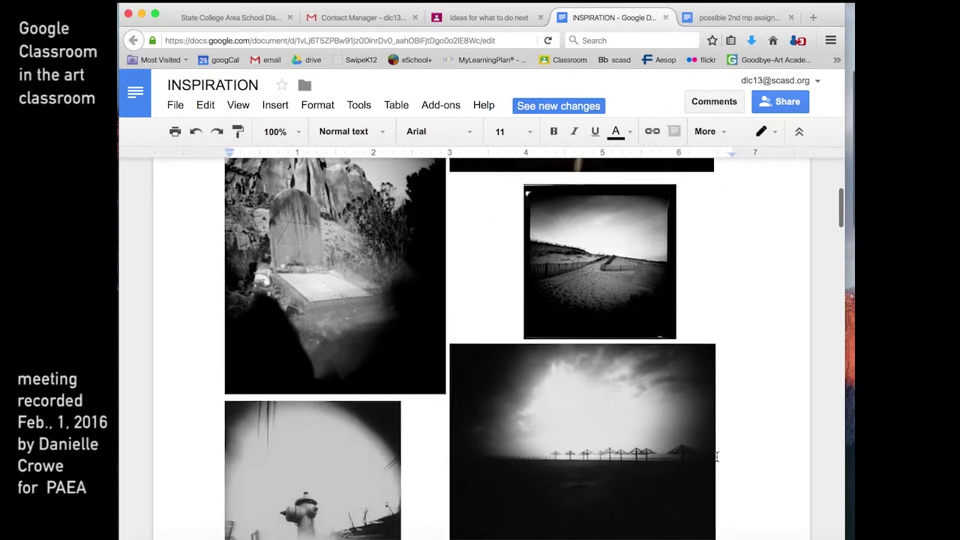
scroll(716, 456, down, 5)
scroll(716, 457, down, 15)
scroll(716, 457, down, 10)
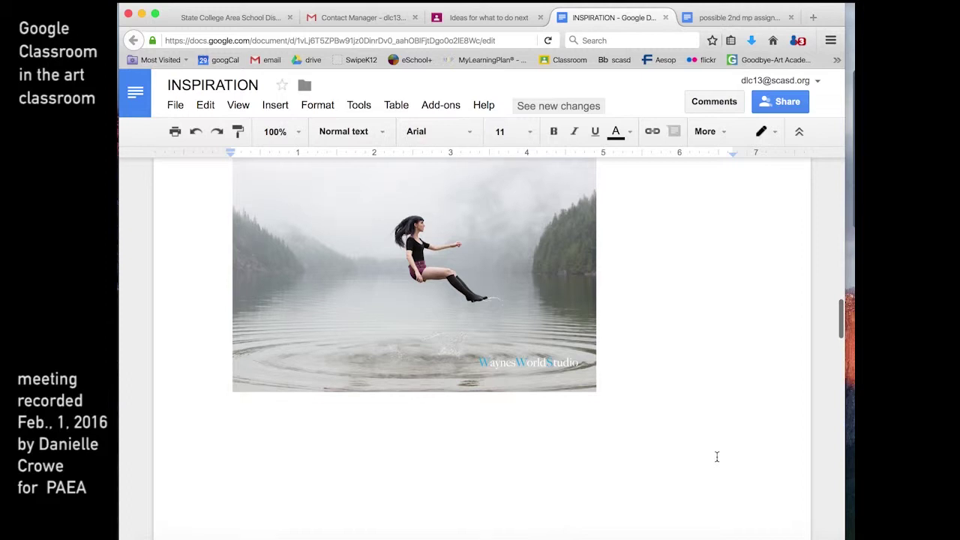
scroll(716, 457, down, 5)
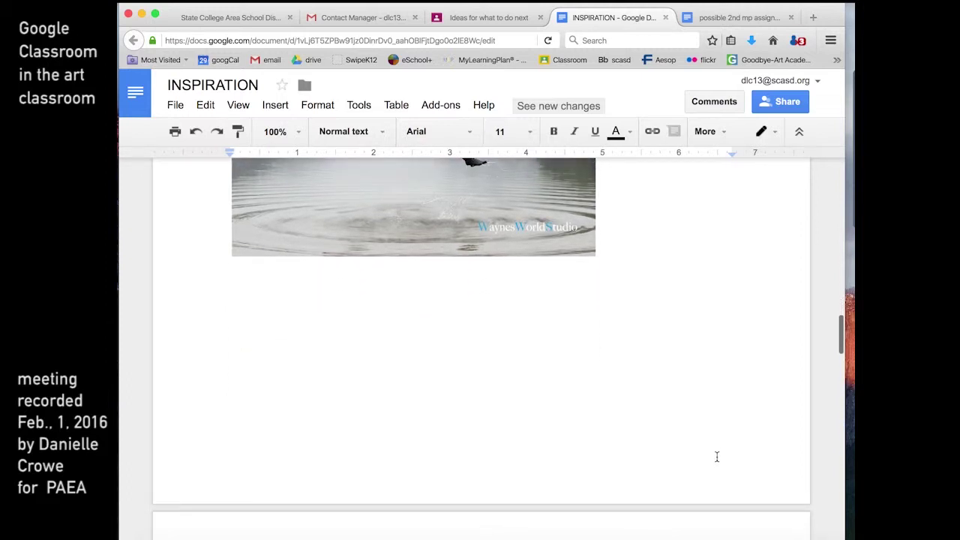
scroll(717, 457, down, 11)
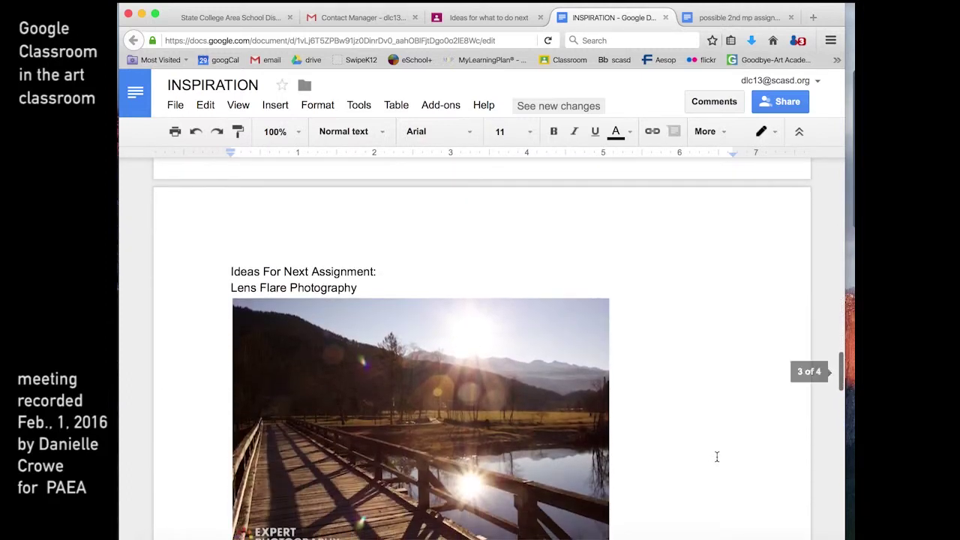
scroll(716, 457, down, 3)
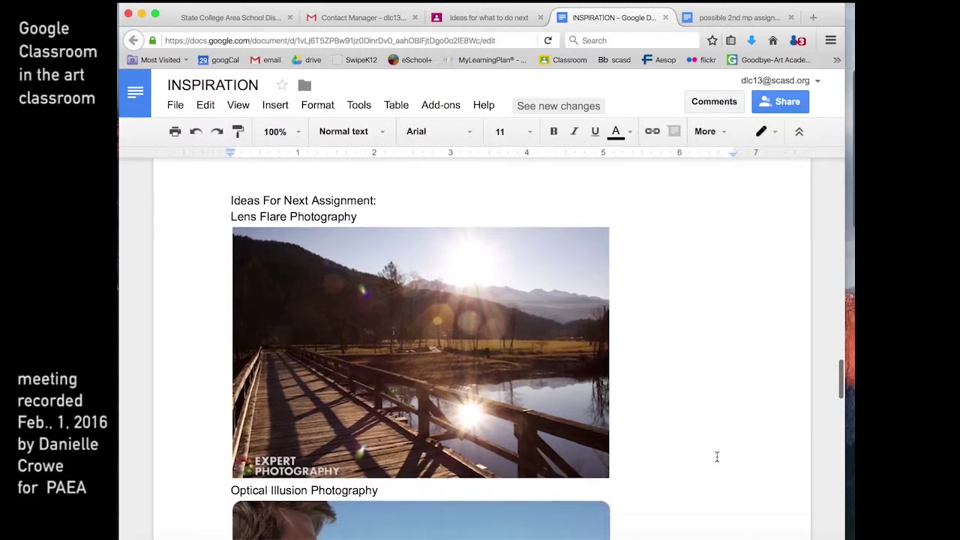
scroll(716, 457, down, 8)
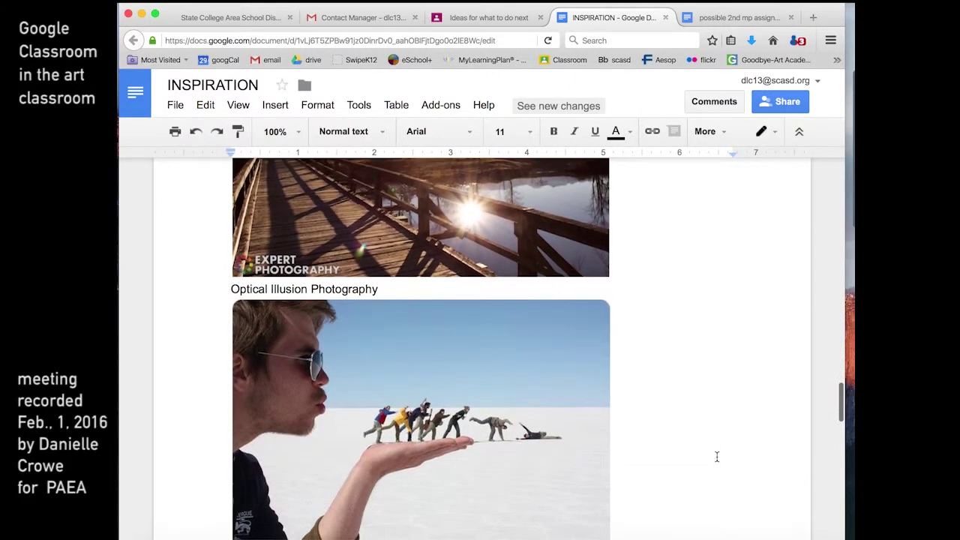
scroll(716, 457, down, 7)
scroll(716, 456, down, 20)
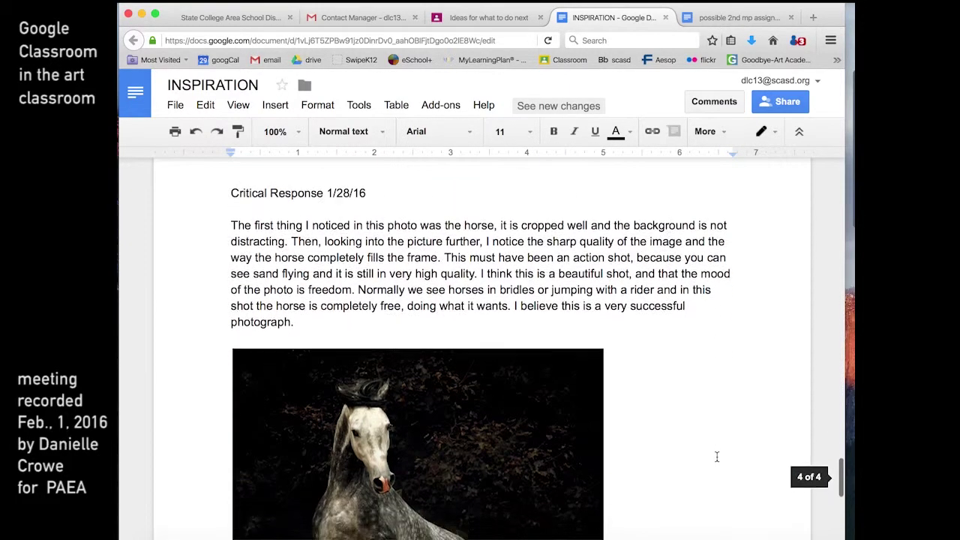
scroll(716, 457, down, 5)
scroll(716, 457, up, 17)
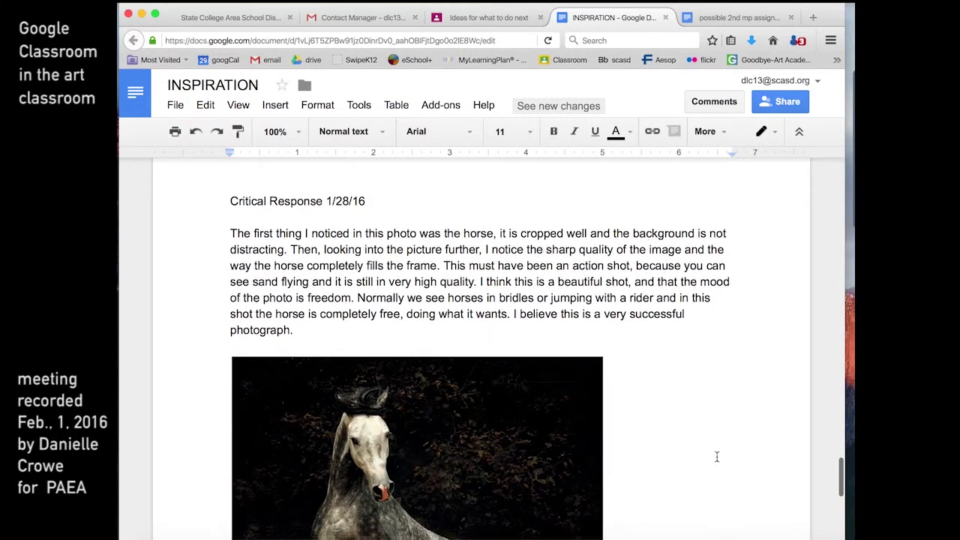
scroll(717, 457, down, 1)
click(665, 17)
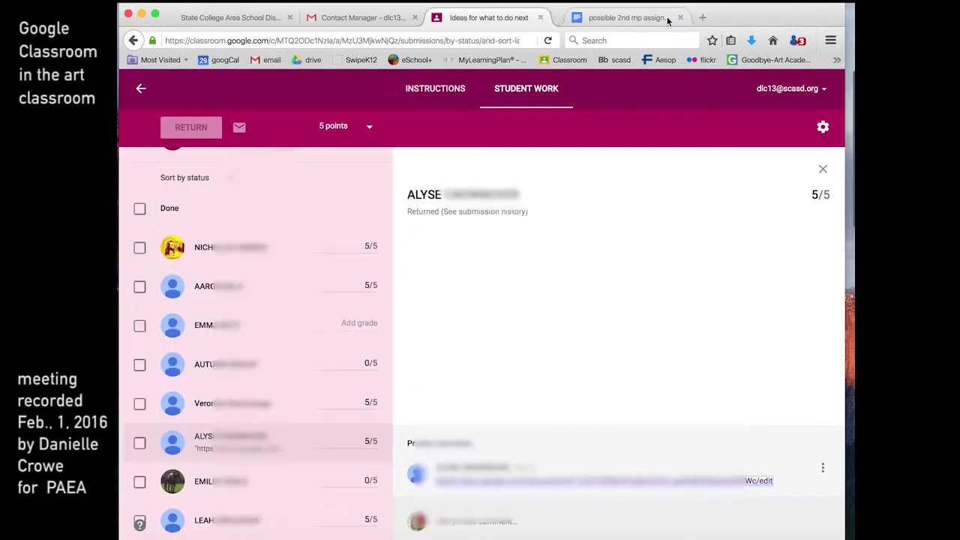
Step: Leave the student work for the Advanced Photography 15-16 stream and look over its most recent assignments
click(139, 90)
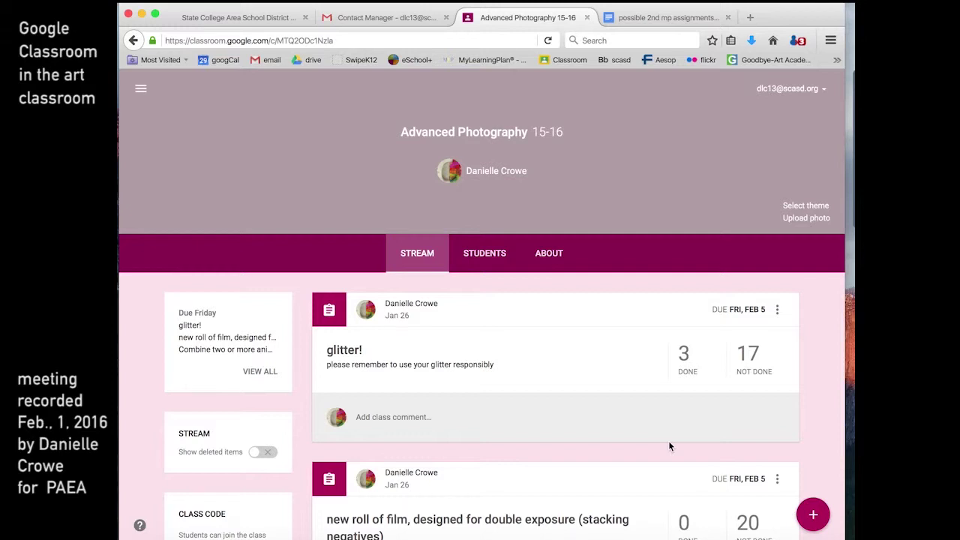
scroll(670, 446, down, 3)
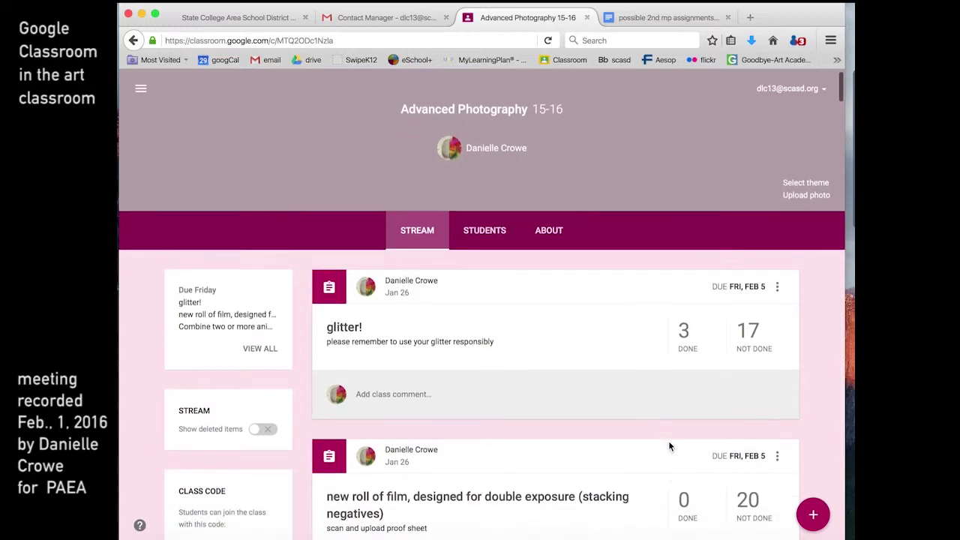
scroll(670, 447, down, 1)
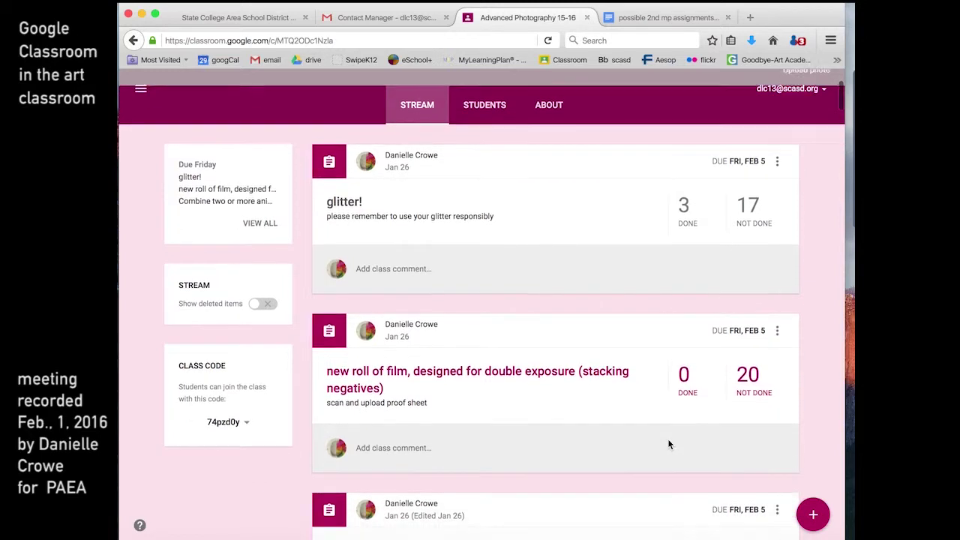
scroll(668, 440, up, 4)
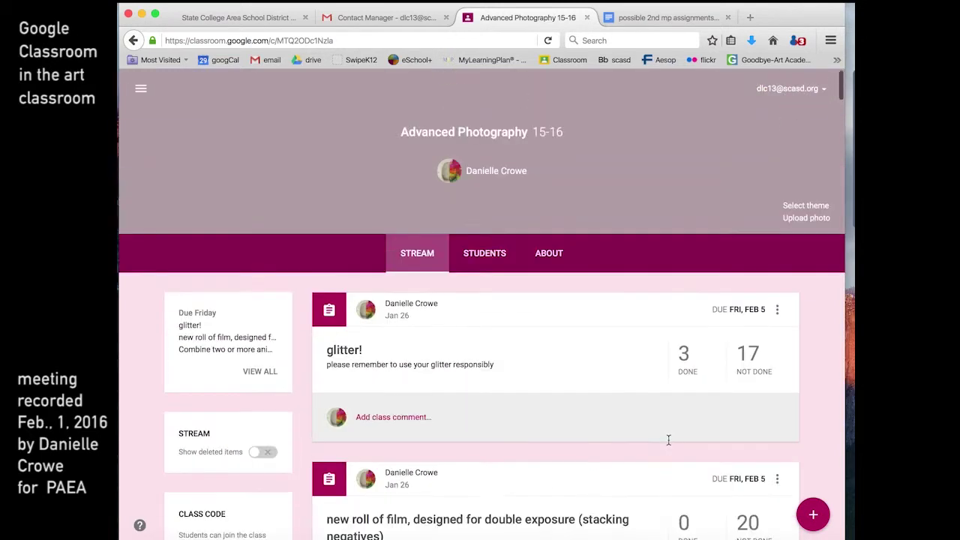
Step: Open the overview of work to review across all classes and filter it to Cinema Arts Spring 2016
click(141, 90)
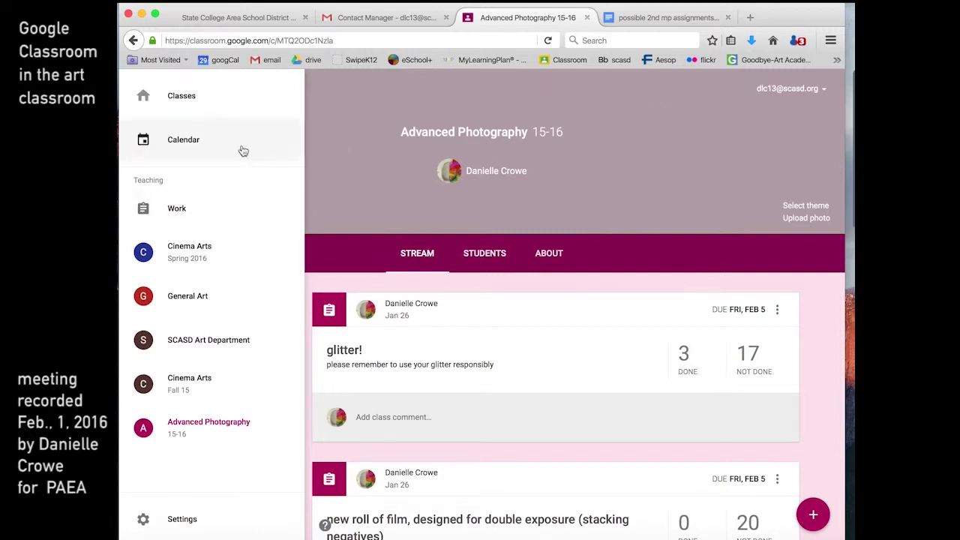
click(176, 213)
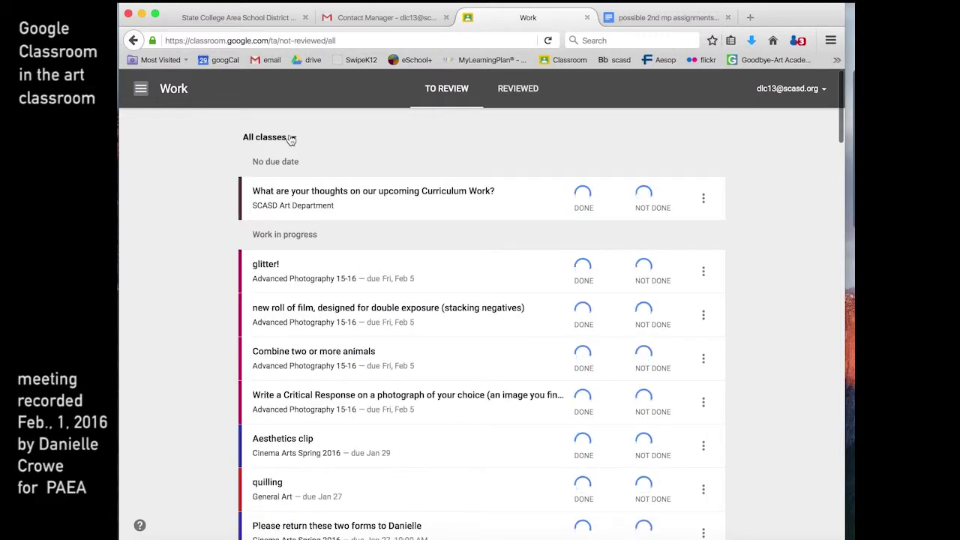
click(285, 138)
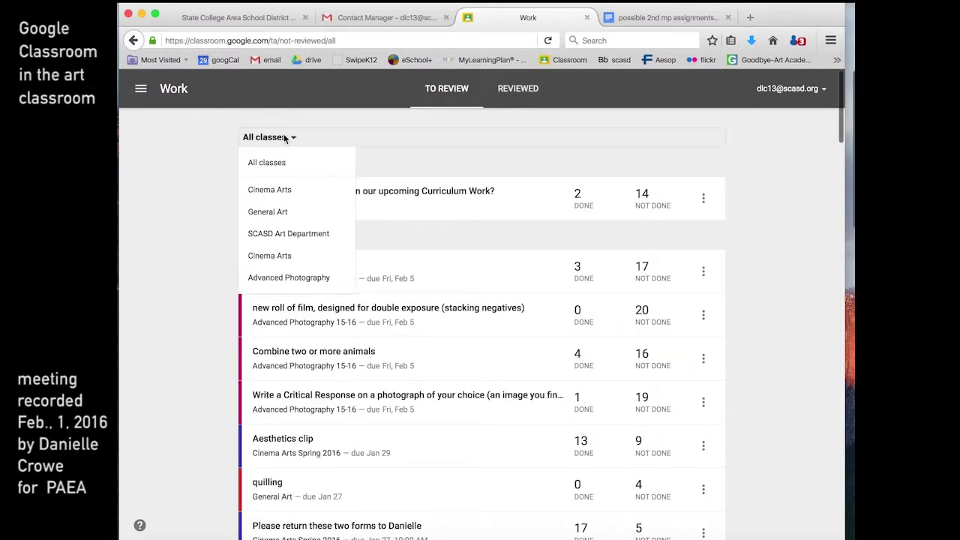
click(276, 190)
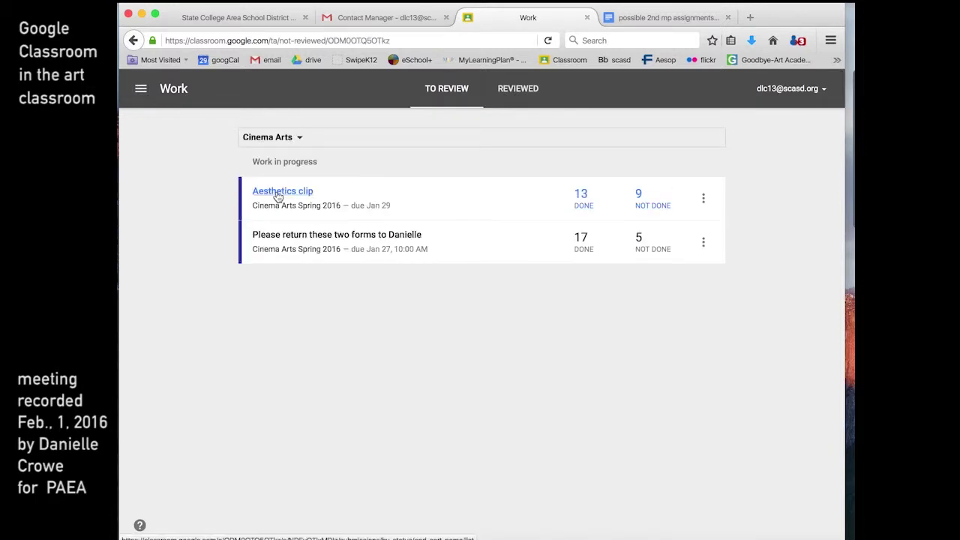
Step: Switch the work filter to Cinema Arts Fall 15 and look through its list of assignments
click(295, 138)
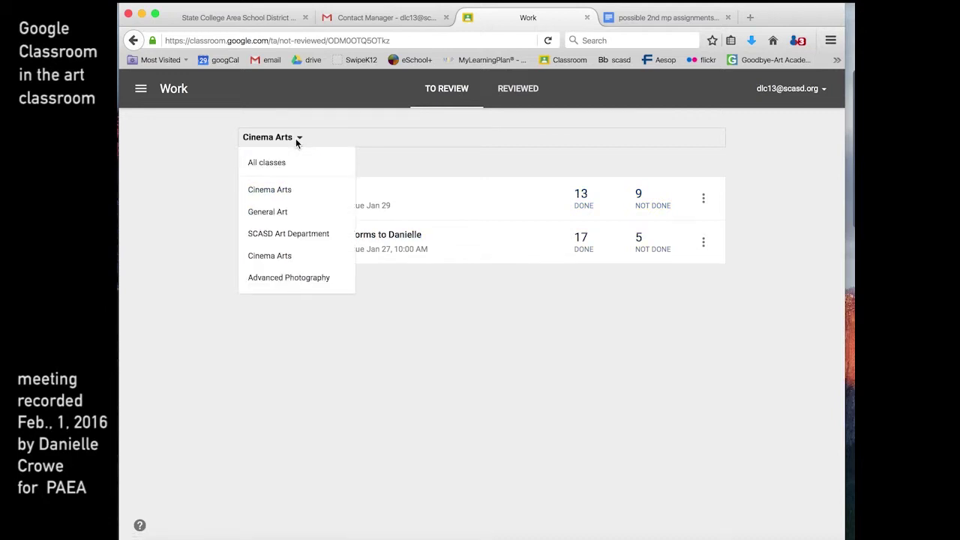
click(285, 257)
scroll(459, 412, down, 3)
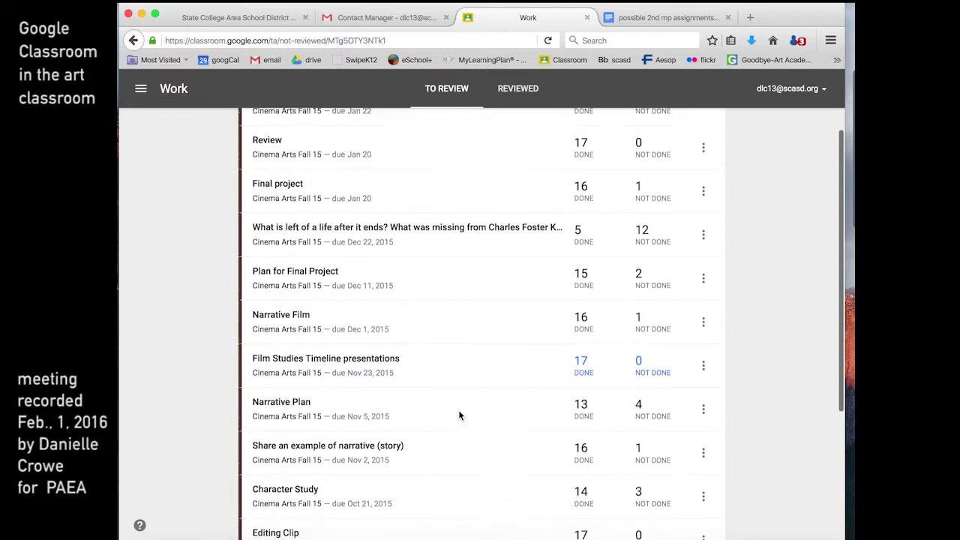
scroll(459, 415, down, 5)
scroll(459, 415, up, 1)
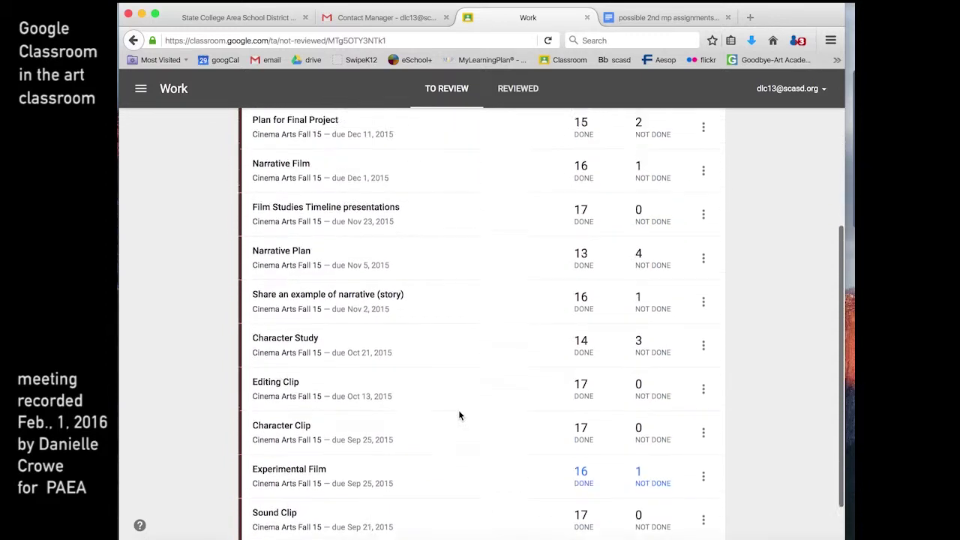
scroll(459, 415, up, 2)
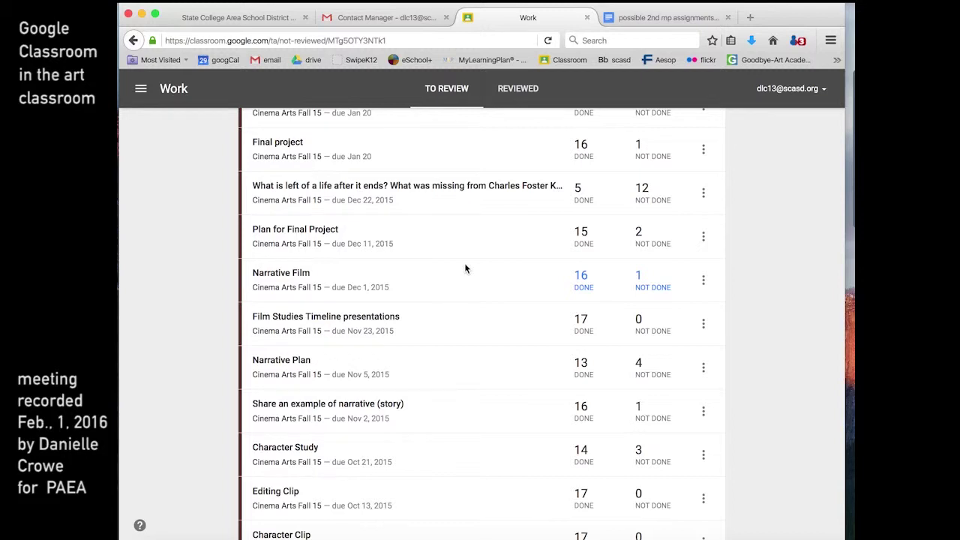
Step: View the weekly calendar of assignments for all classes and return to the Cinema Arts work list
click(141, 88)
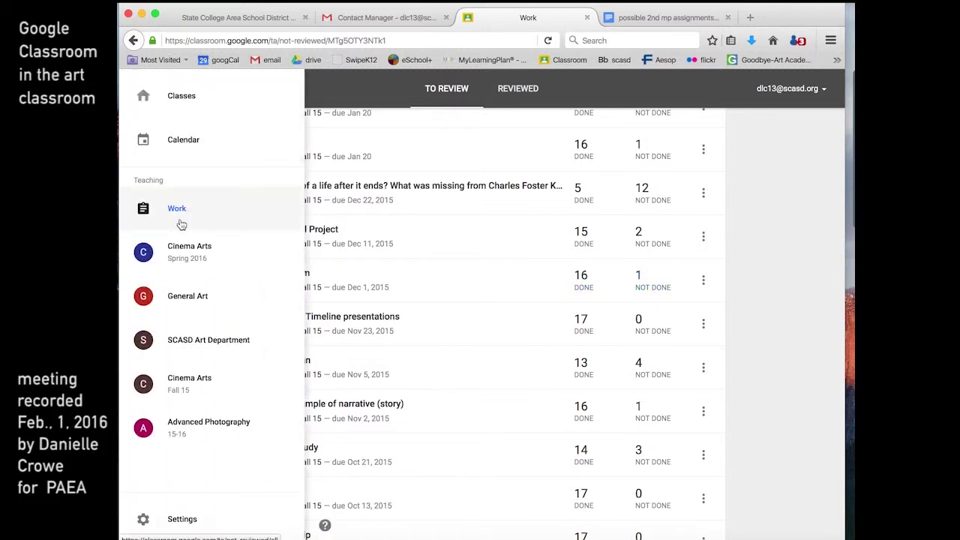
click(184, 140)
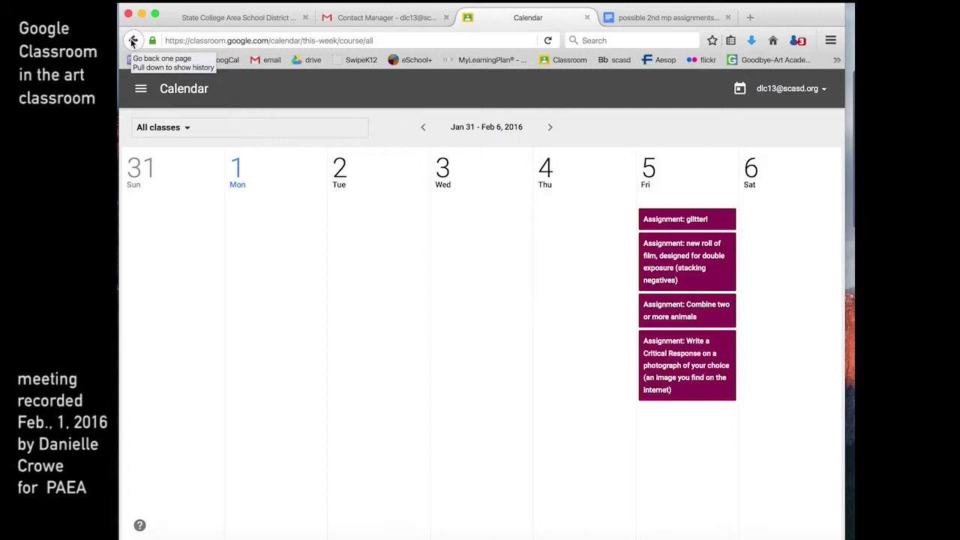
click(133, 41)
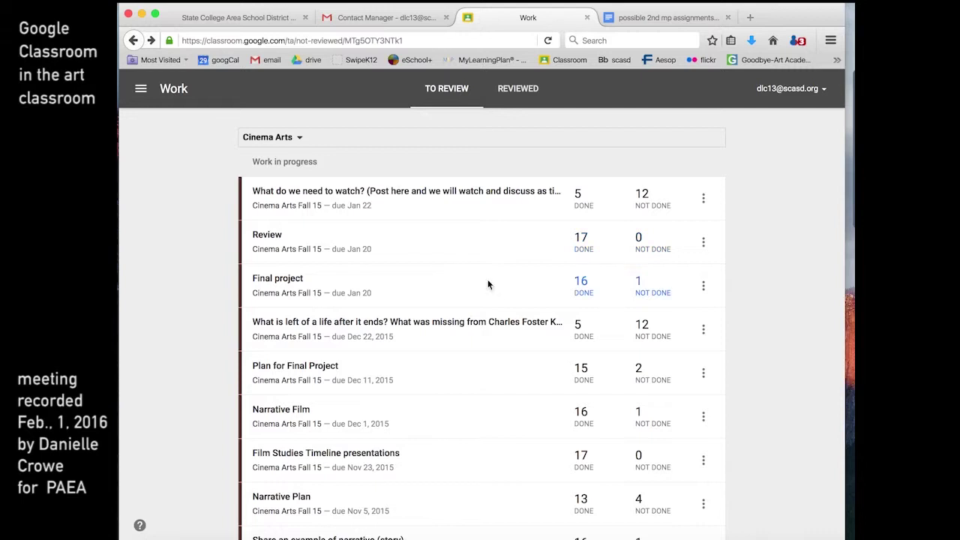
click(141, 88)
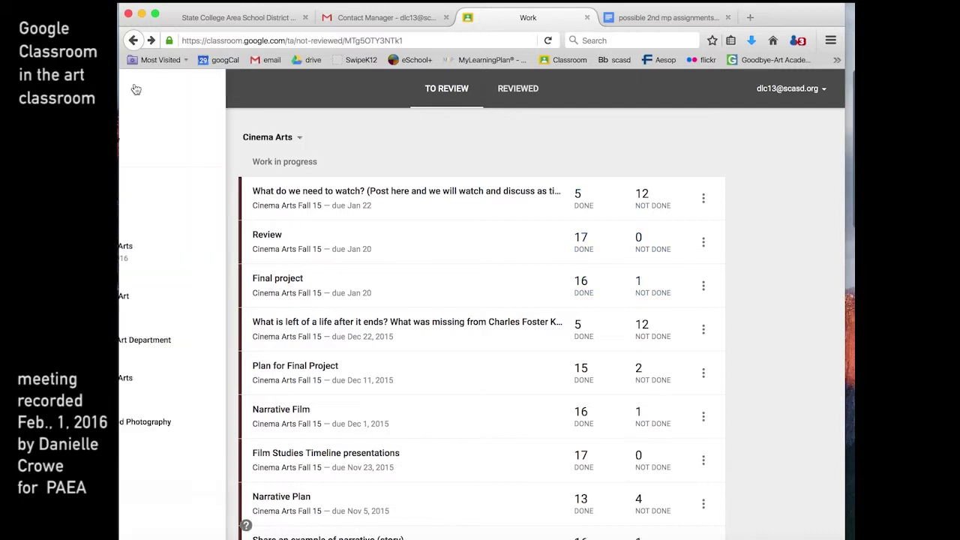
click(404, 134)
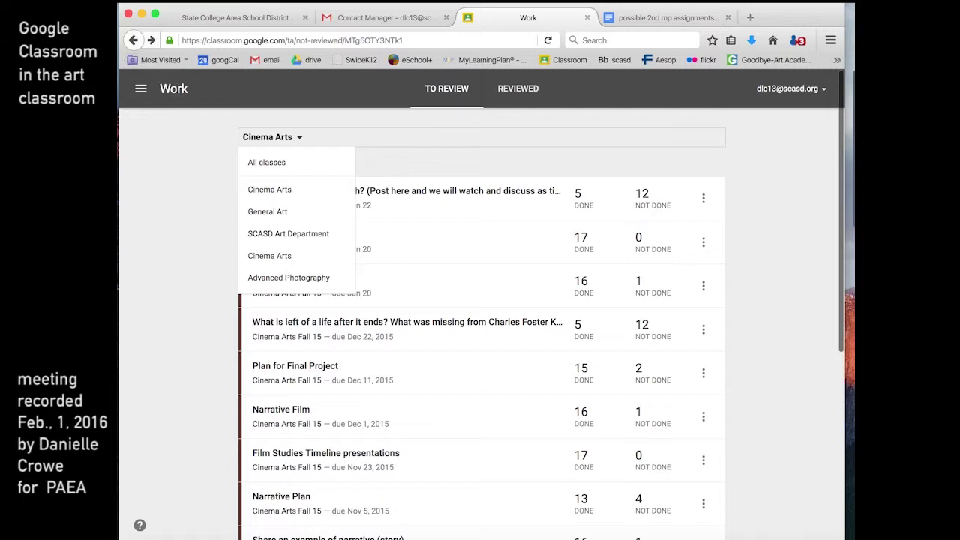
Step: Go back to the overview of all classes and show the About page of Advanced Photography 15-16
click(563, 60)
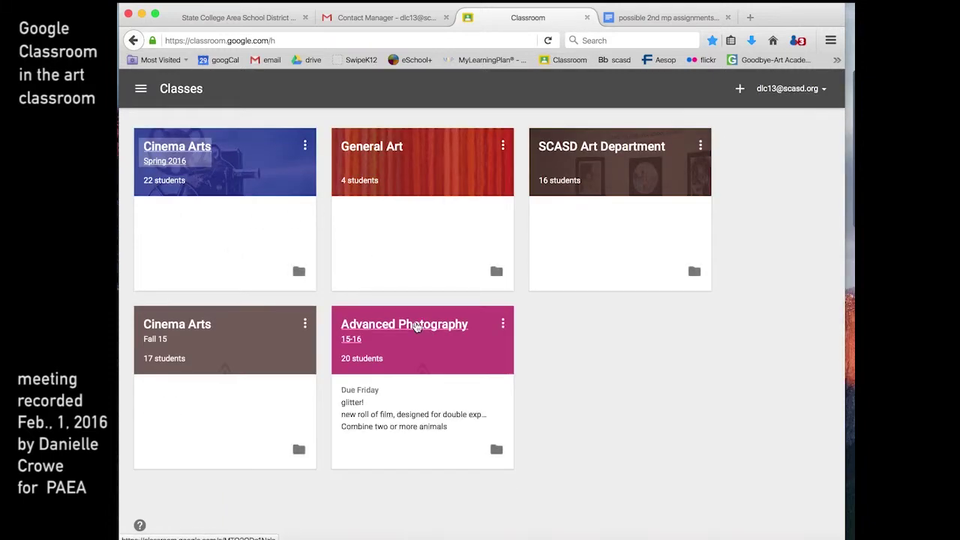
click(414, 325)
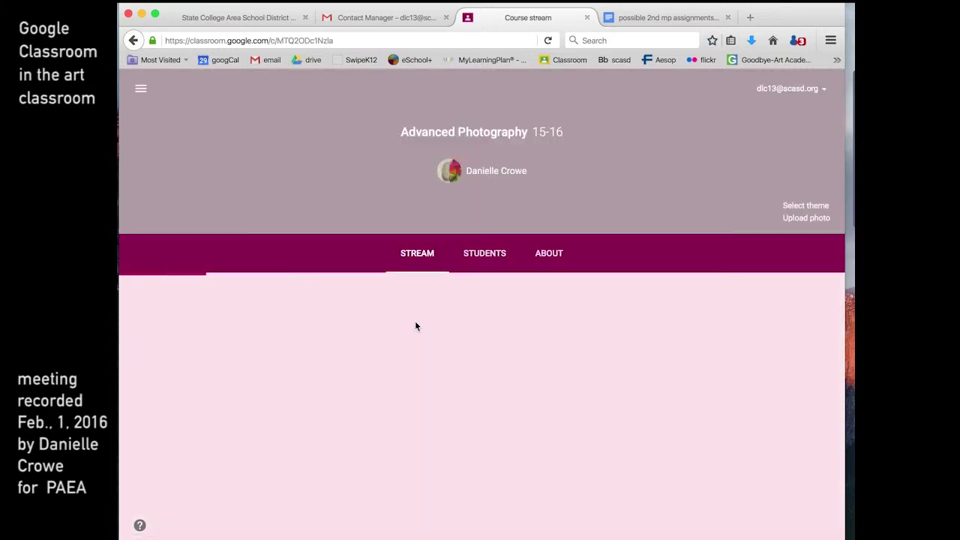
click(537, 264)
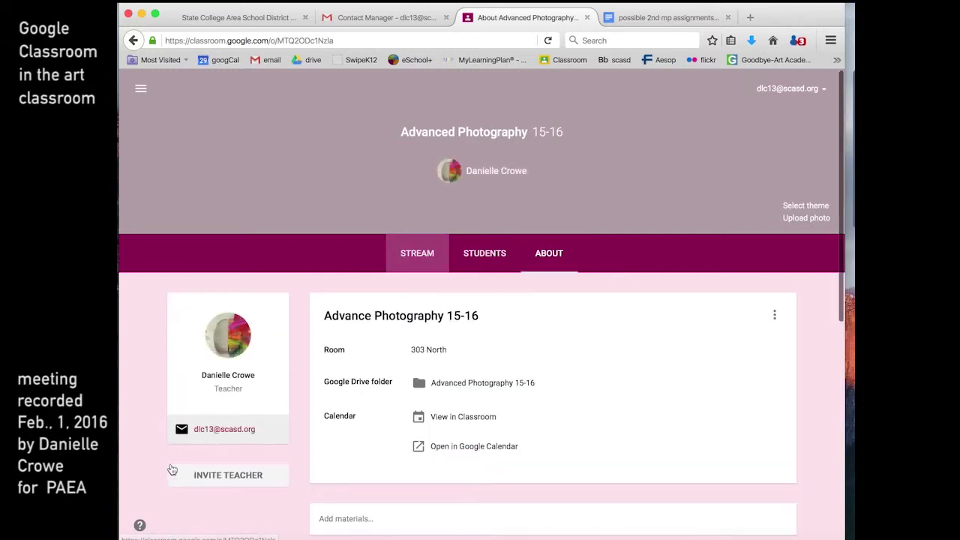
scroll(225, 443, down, 1)
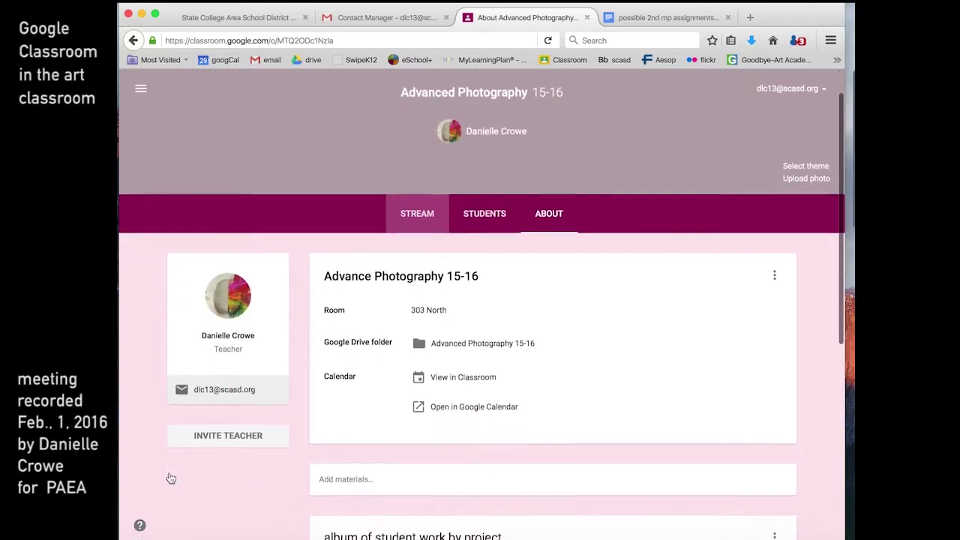
Step: Show the contact list for inviting another teacher to the class, and close it without selecting anyone
click(229, 435)
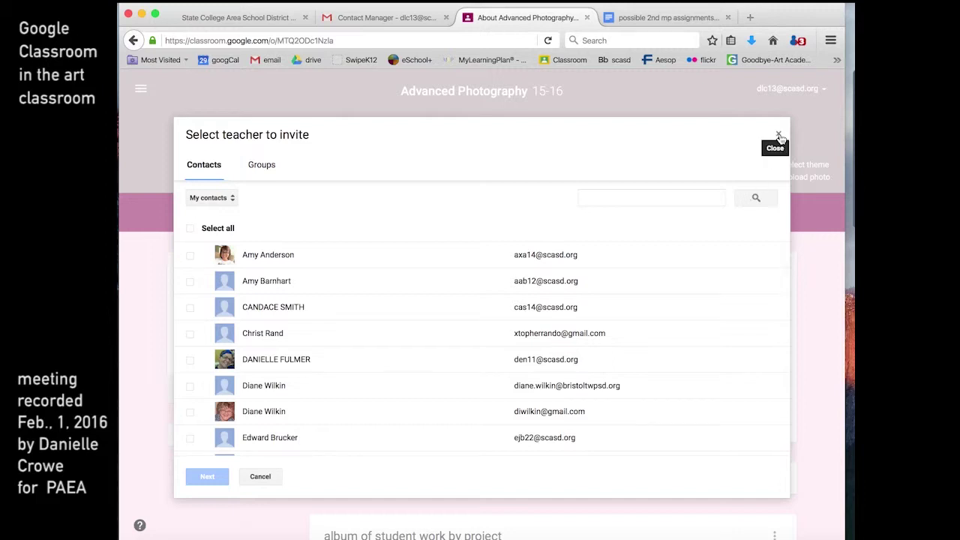
click(779, 135)
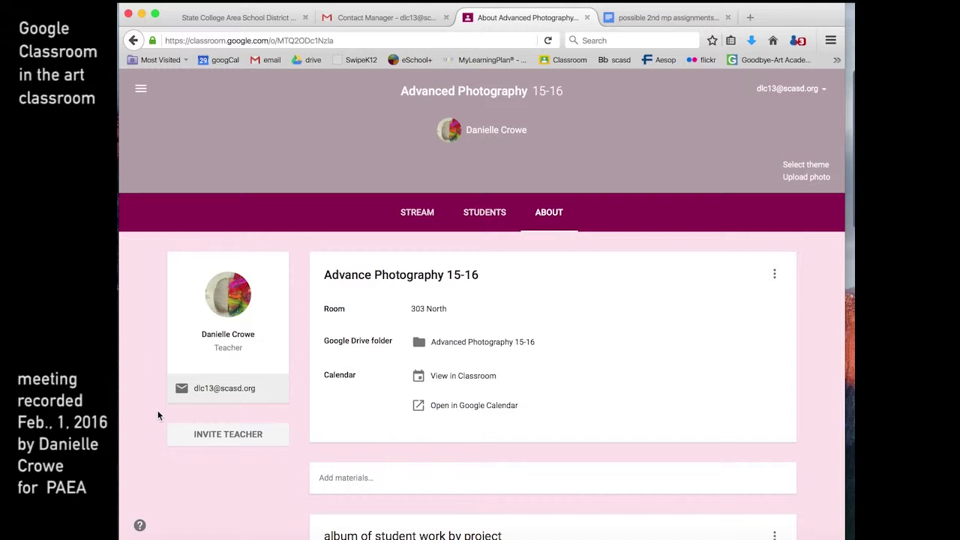
click(247, 388)
Step: Return to the overview of all classes and create a class named Test with section 001
click(581, 60)
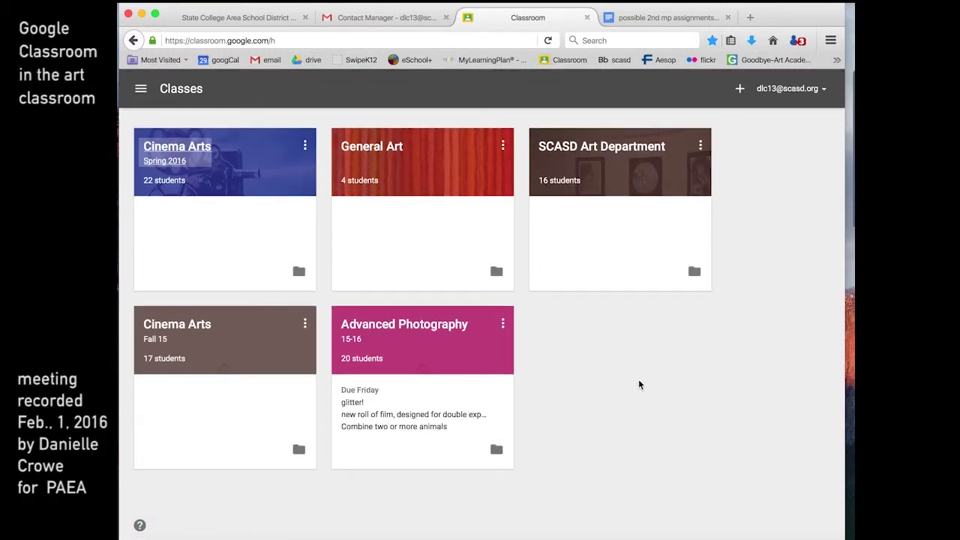
click(740, 91)
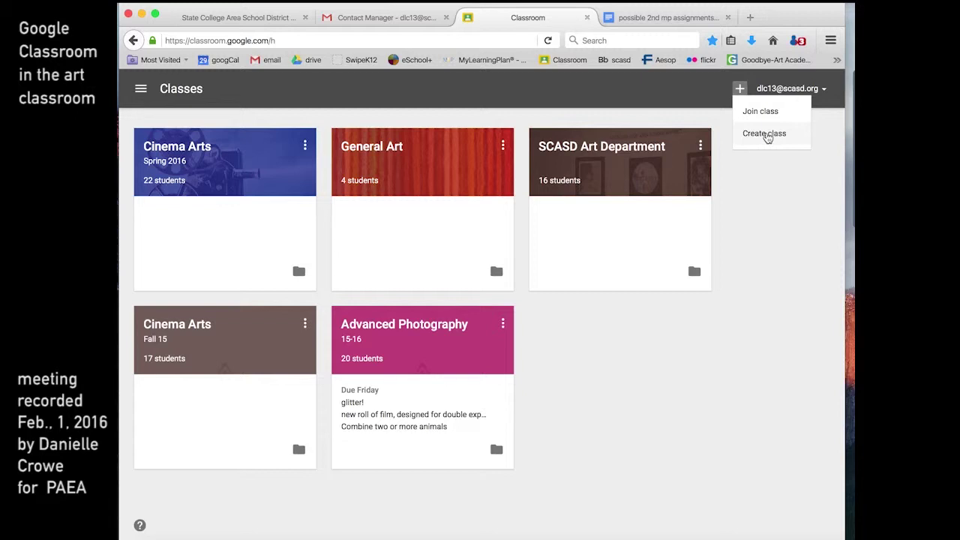
click(765, 133)
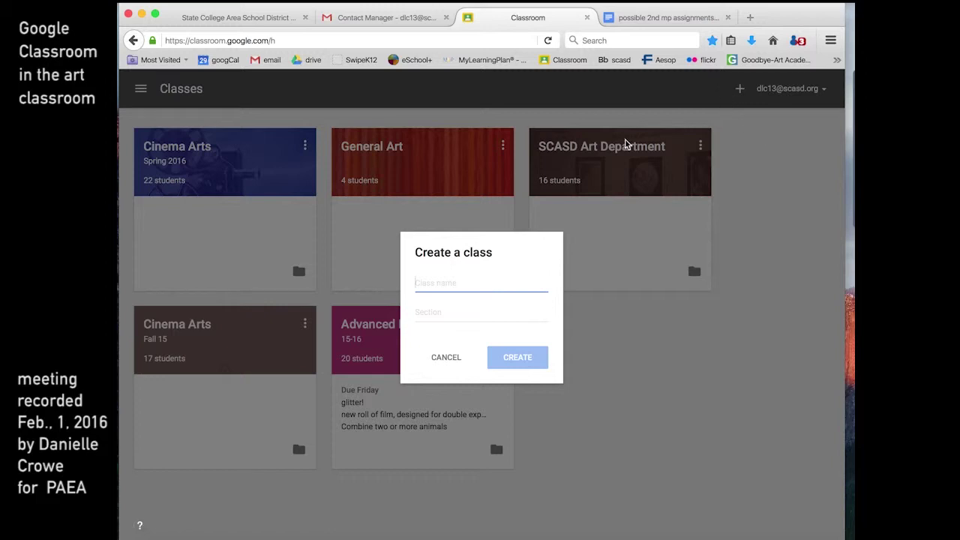
text(Test)
click(443, 312)
text(001)
click(508, 359)
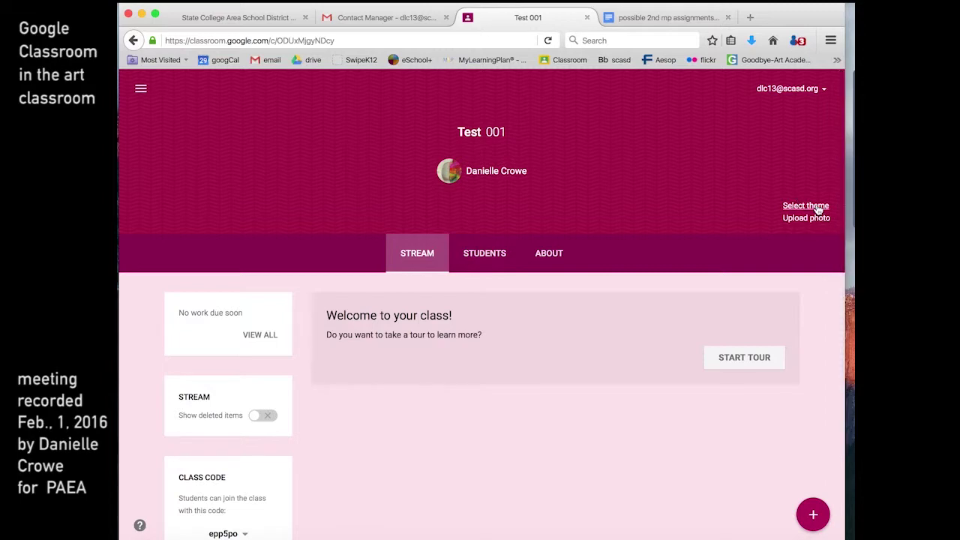
Step: Set the Test class theme to the gallery image of purple spheres and show the options for adding a post
click(805, 206)
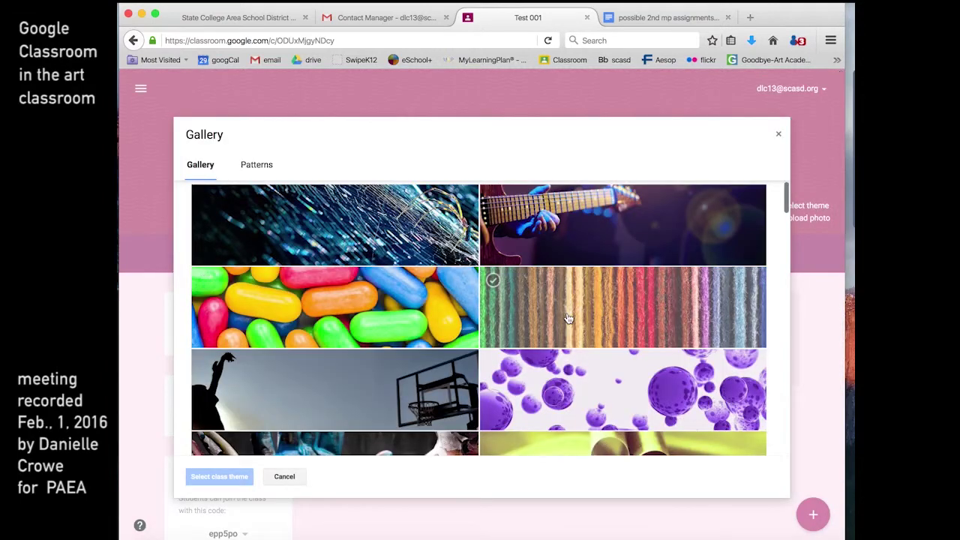
click(570, 396)
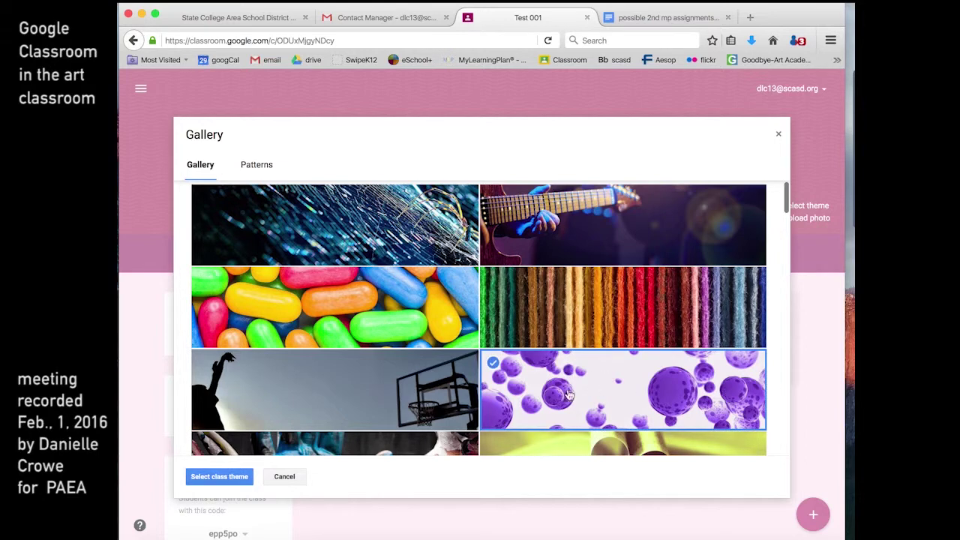
click(225, 476)
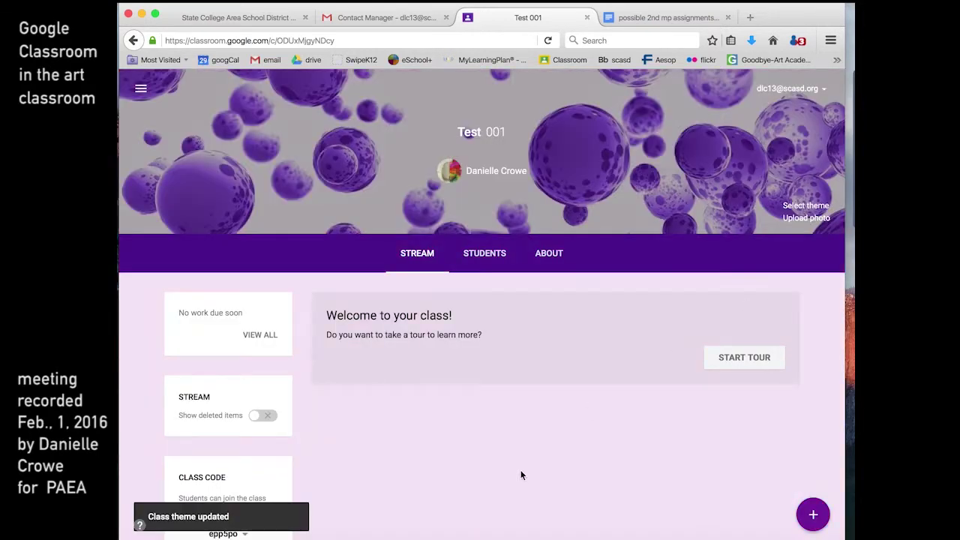
scroll(515, 489, down, 2)
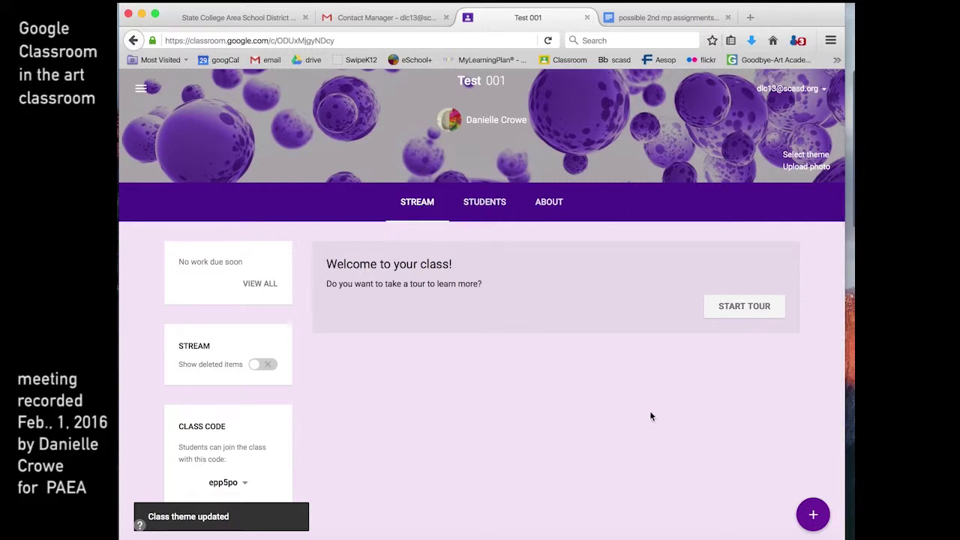
mouse_move(814, 516)
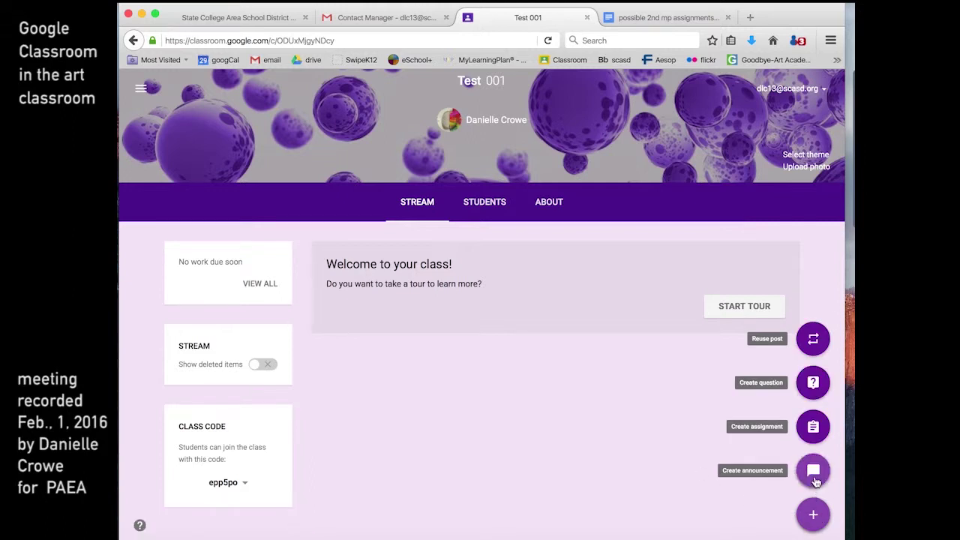
Step: Search the contacts by surname for students to invite to the Test class, and close the list without inviting anyone
click(479, 210)
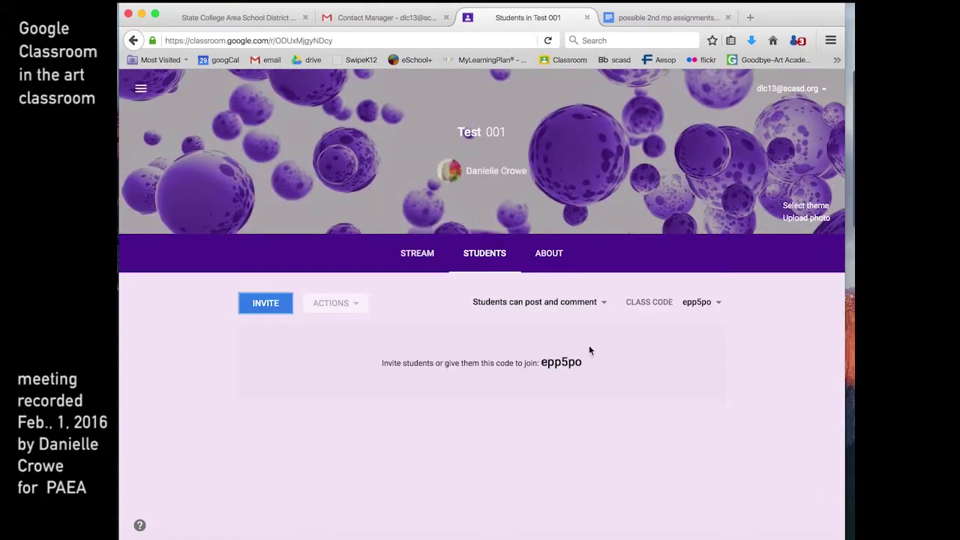
click(266, 303)
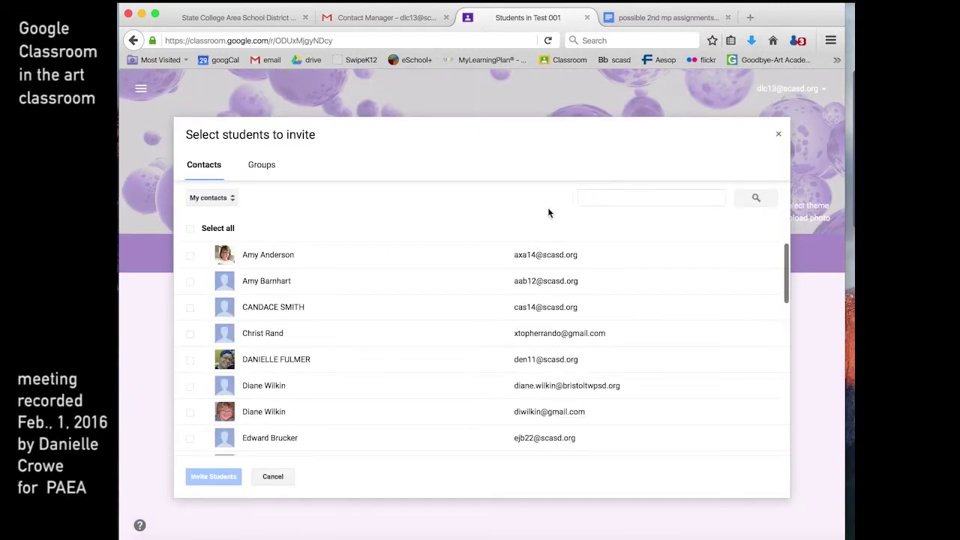
click(625, 203)
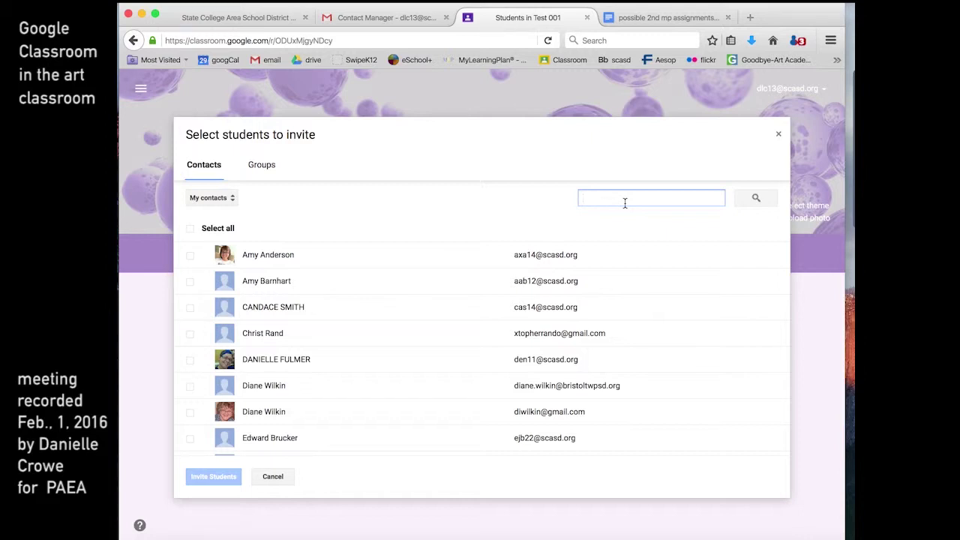
text(nelso)
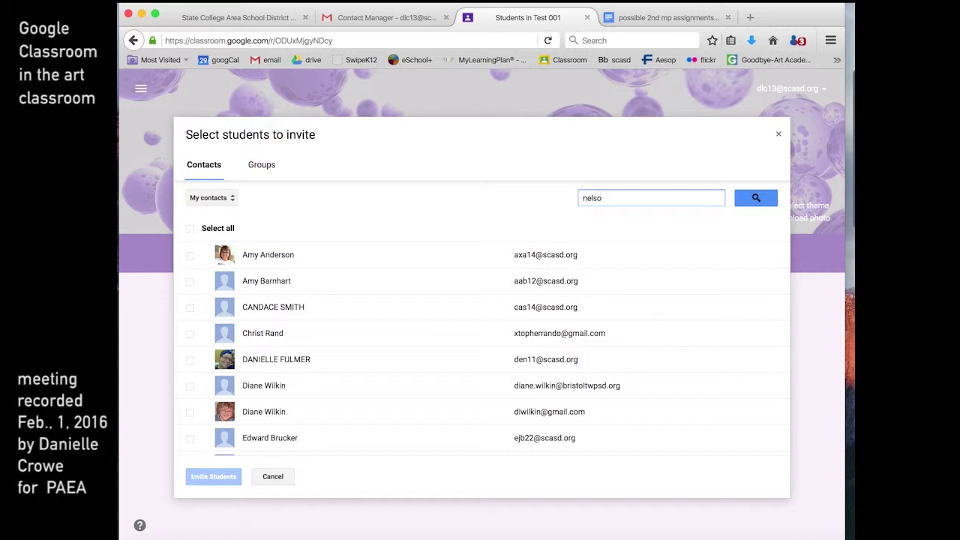
text(n)
key(Return)
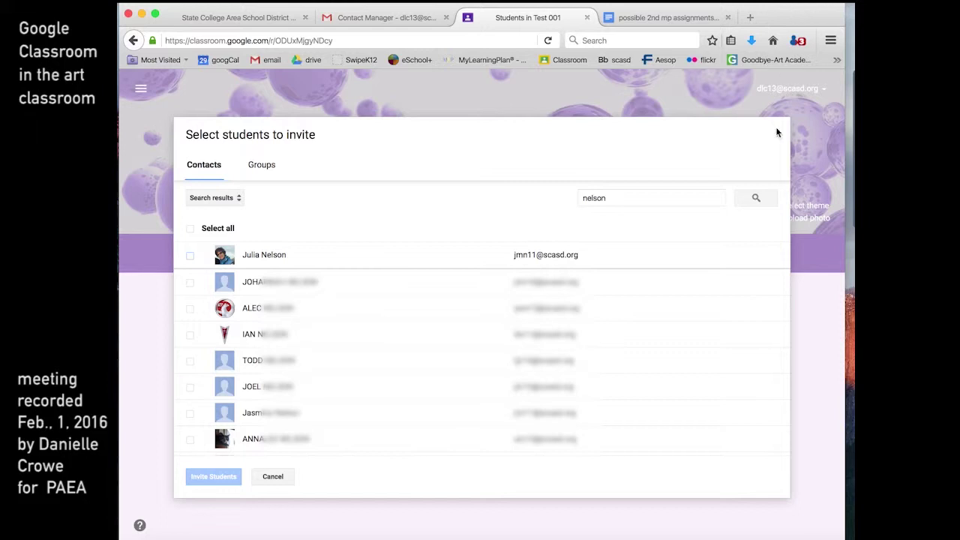
click(777, 133)
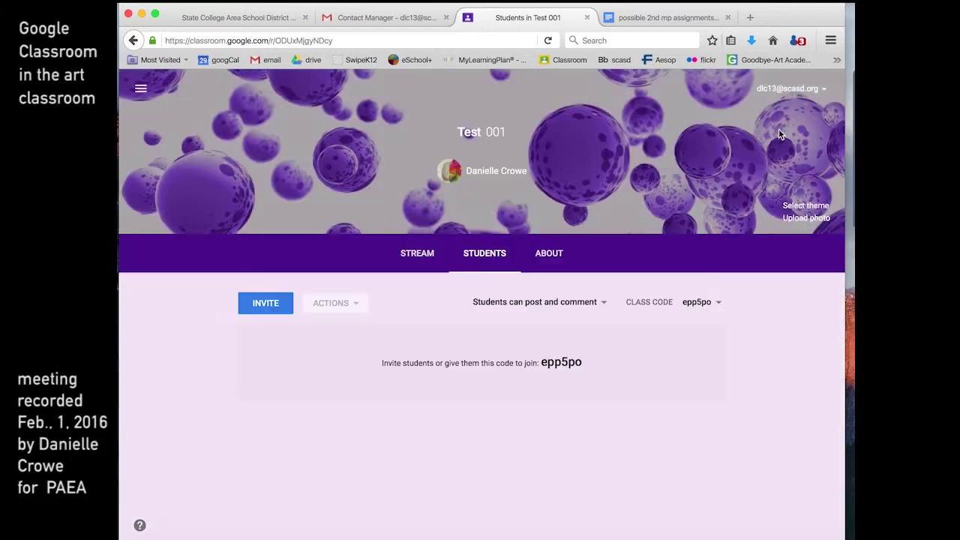
Step: Show the options for resetting or disabling the class code on the Students page
click(718, 303)
click(708, 302)
click(708, 302)
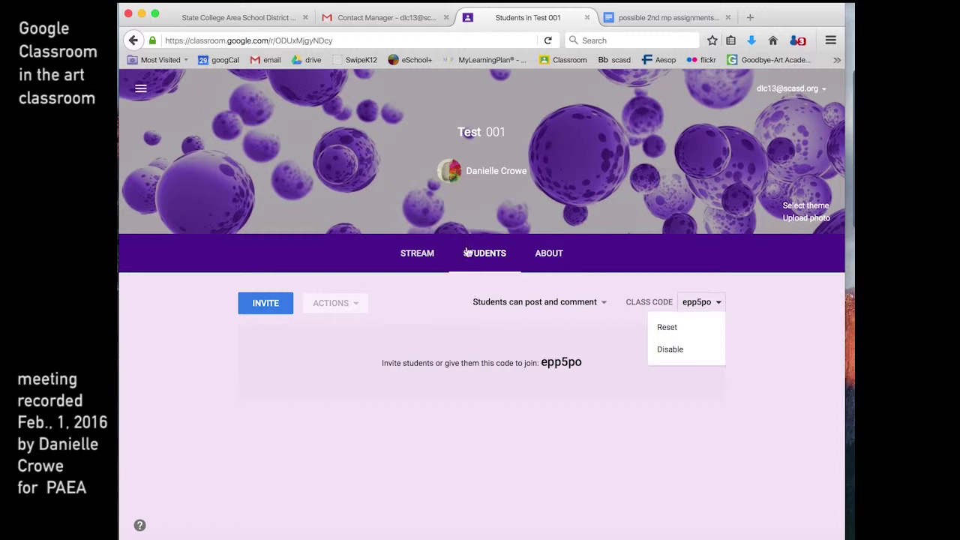
Step: Start reusing a post in the Test class stream, with Cinema Arts Fall 15 as the source class
click(417, 258)
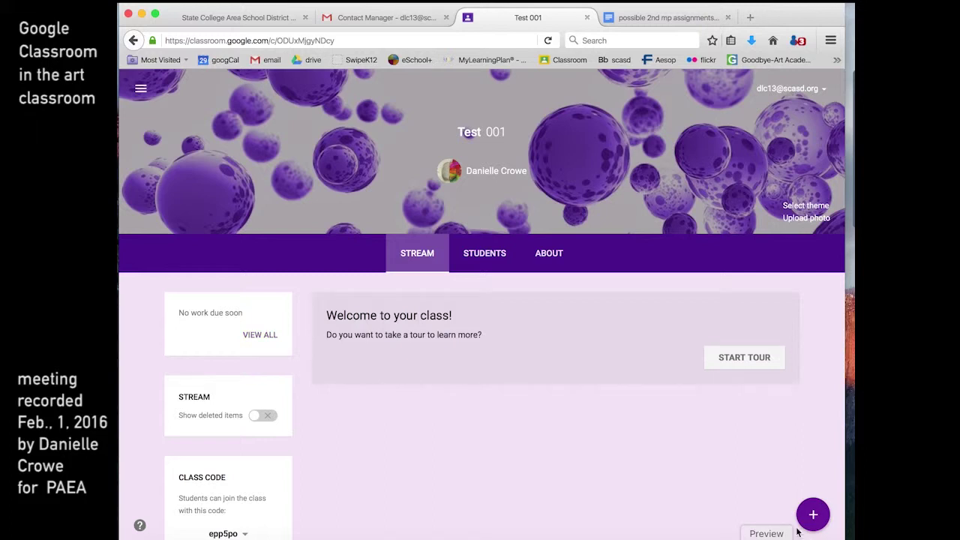
mouse_move(813, 515)
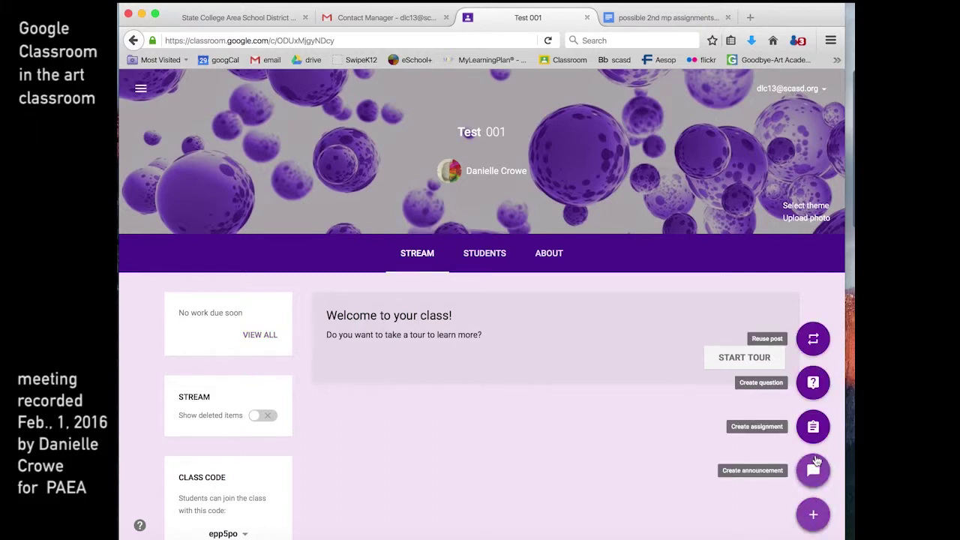
click(813, 341)
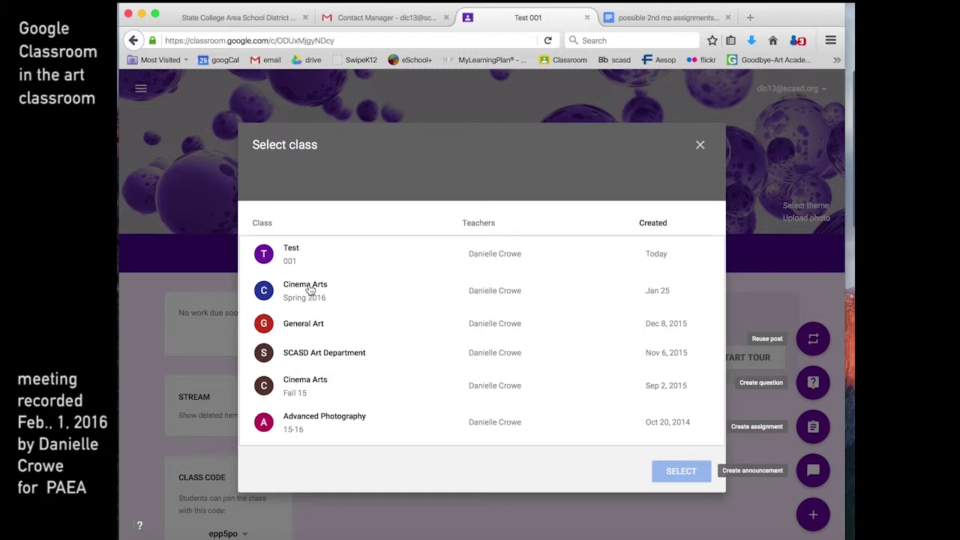
click(311, 384)
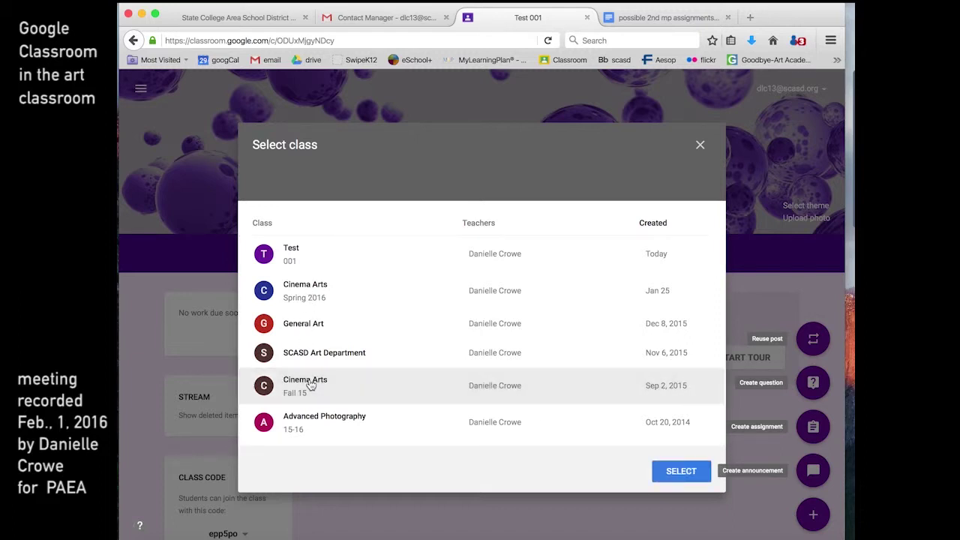
click(315, 386)
click(682, 473)
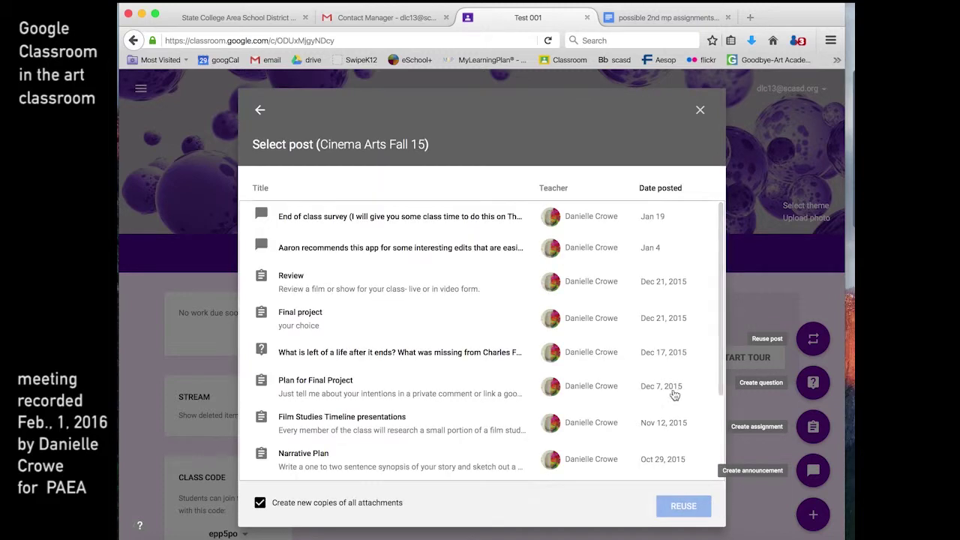
Step: Reuse the Character Clip assignment in the Test class and close it as a draft without assigning it
scroll(473, 418, down, 4)
scroll(474, 418, down, 10)
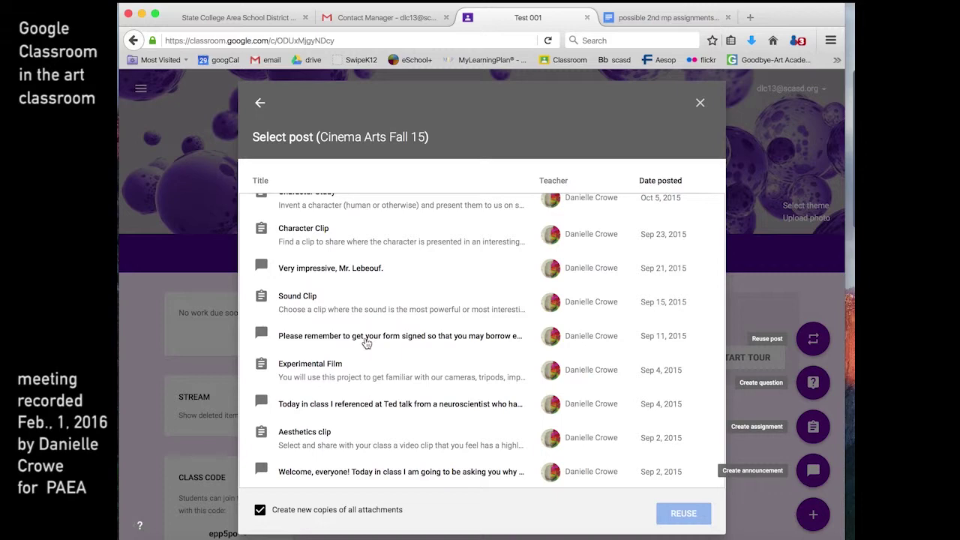
scroll(352, 292, up, 1)
scroll(352, 293, up, 1)
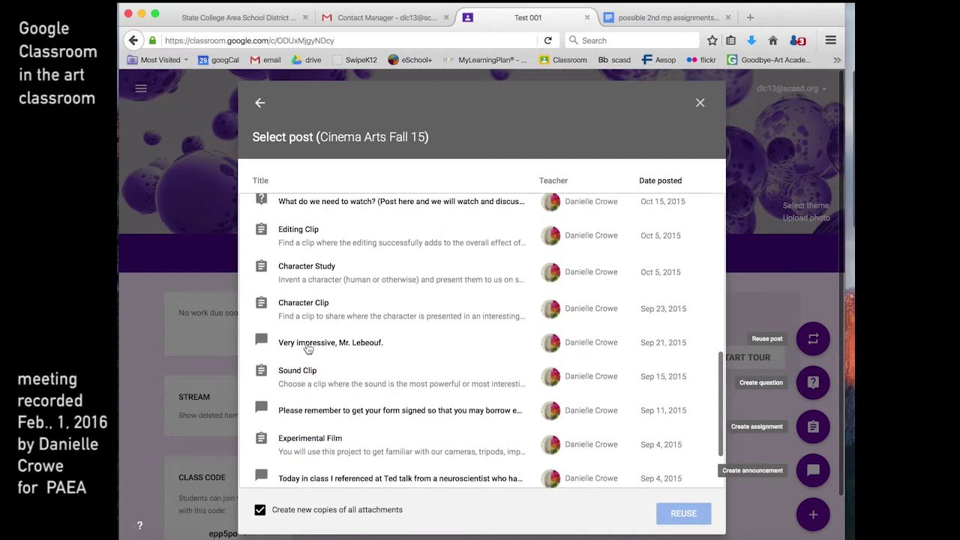
click(307, 305)
click(683, 513)
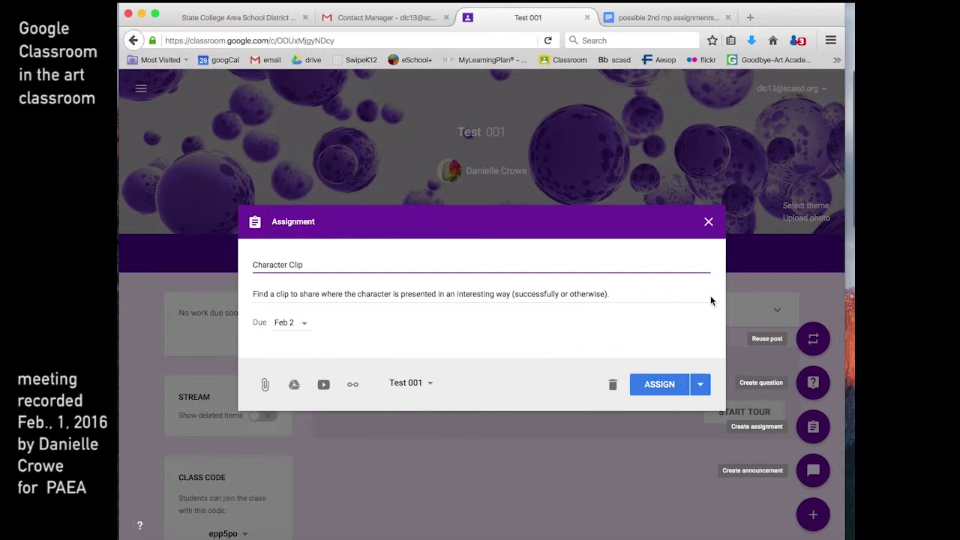
click(708, 225)
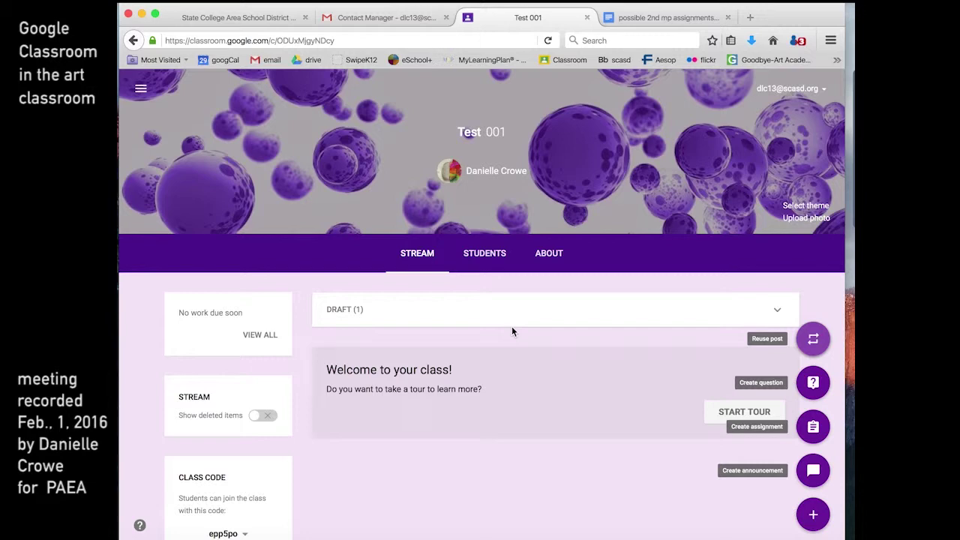
Step: Open the eSchoolPLUS Teacher Access Center in a new browser tab and log in with the saved account details
click(750, 17)
click(411, 59)
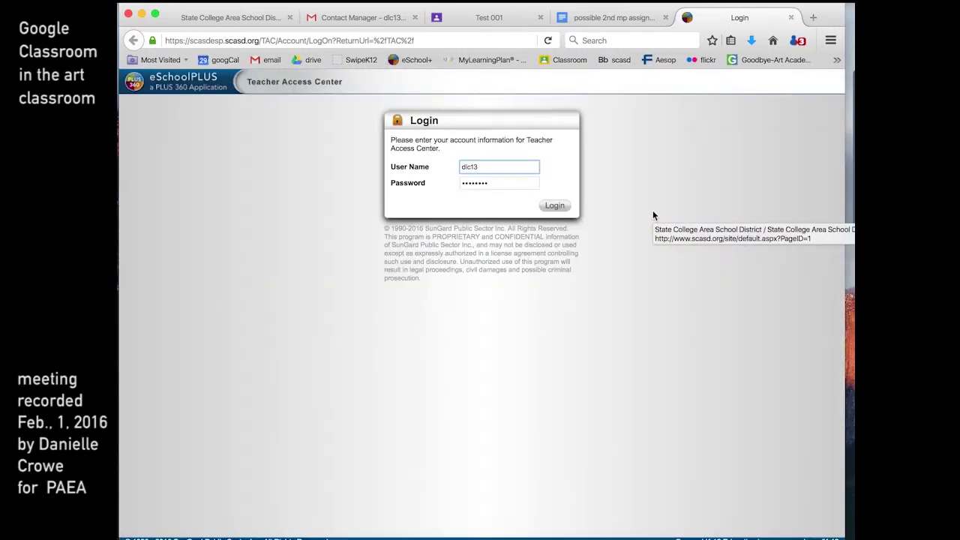
click(552, 206)
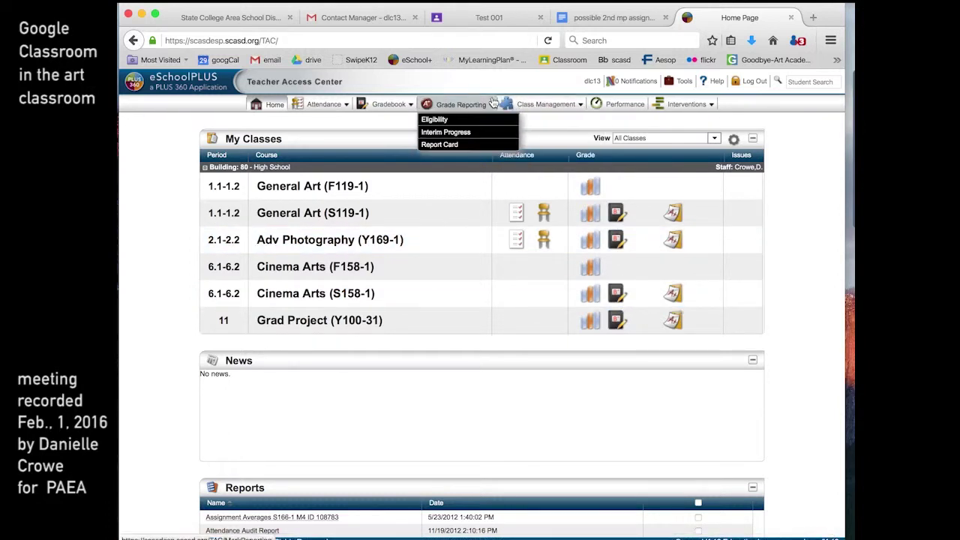
Step: Switch back to Google Classroom and open the Advanced Photography 15-16 class from the overview of all classes
click(489, 17)
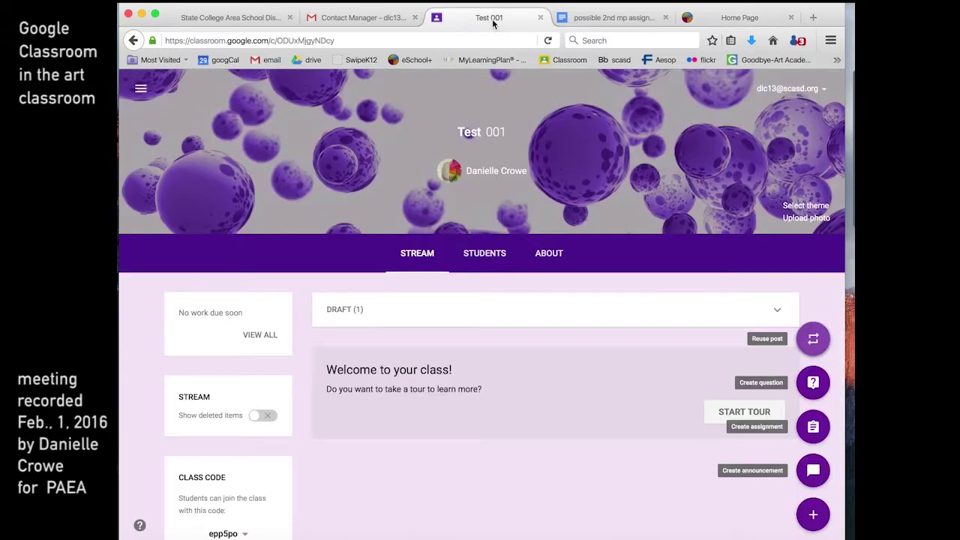
click(569, 60)
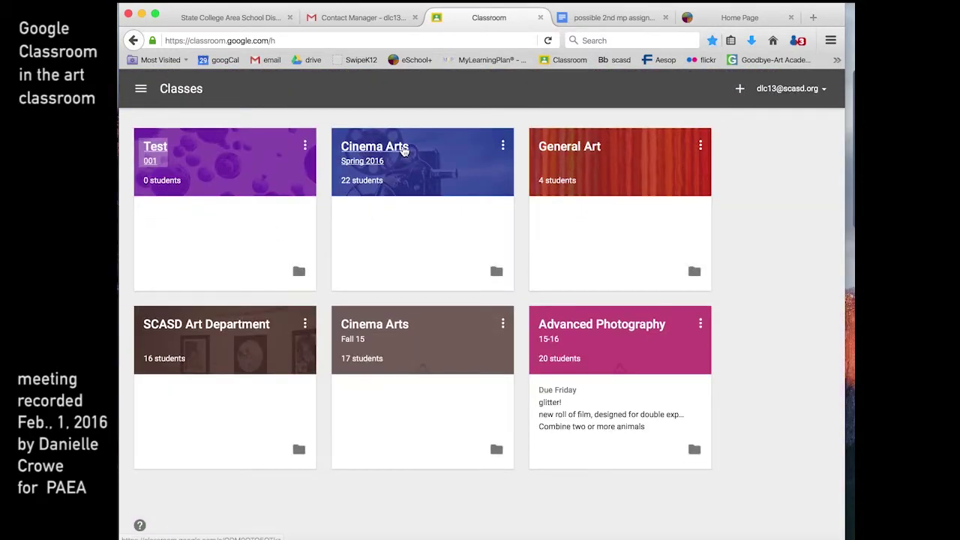
click(609, 330)
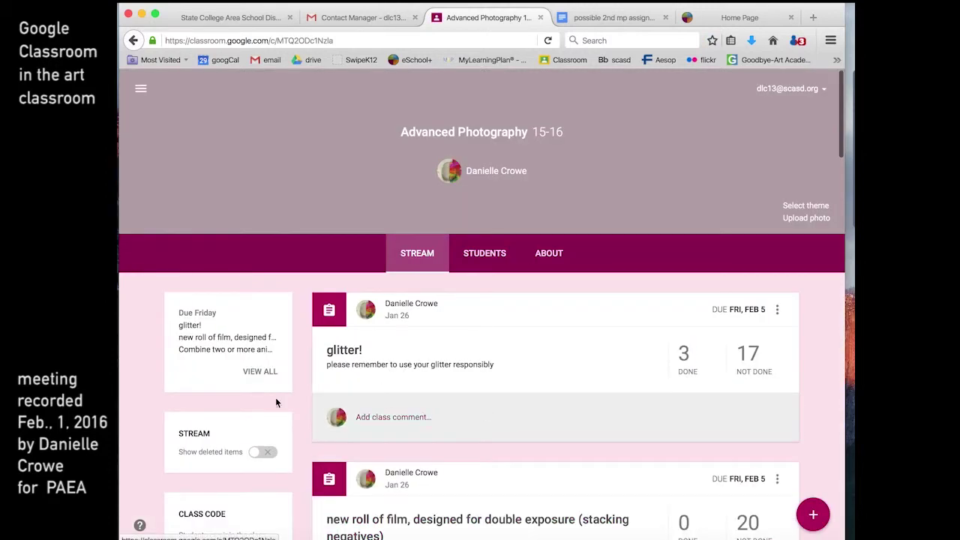
Step: Show the done student work for the Experiment with clipping masks assignment and narrow the browser window to about two thirds of its width
scroll(417, 396, down, 1)
scroll(720, 409, down, 15)
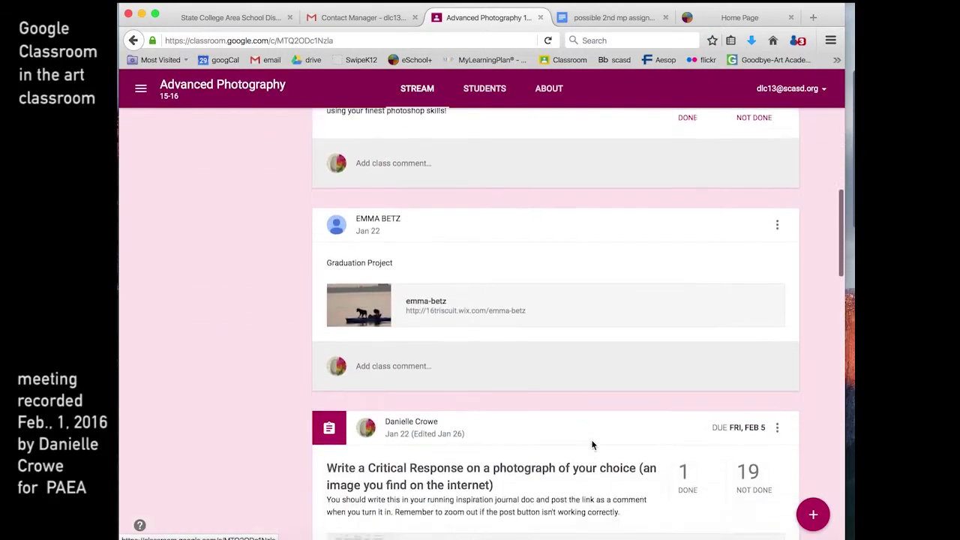
scroll(655, 390, down, 10)
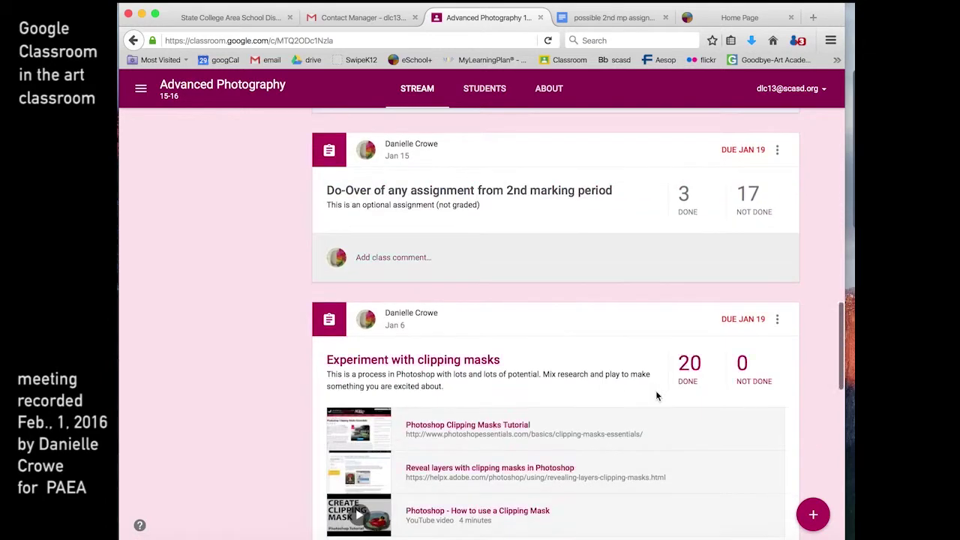
scroll(680, 442, down, 1)
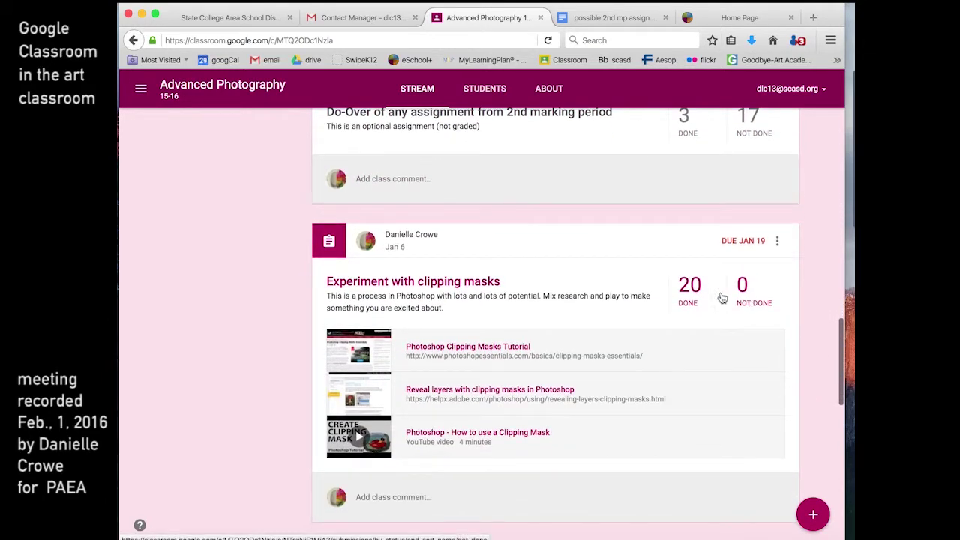
click(686, 286)
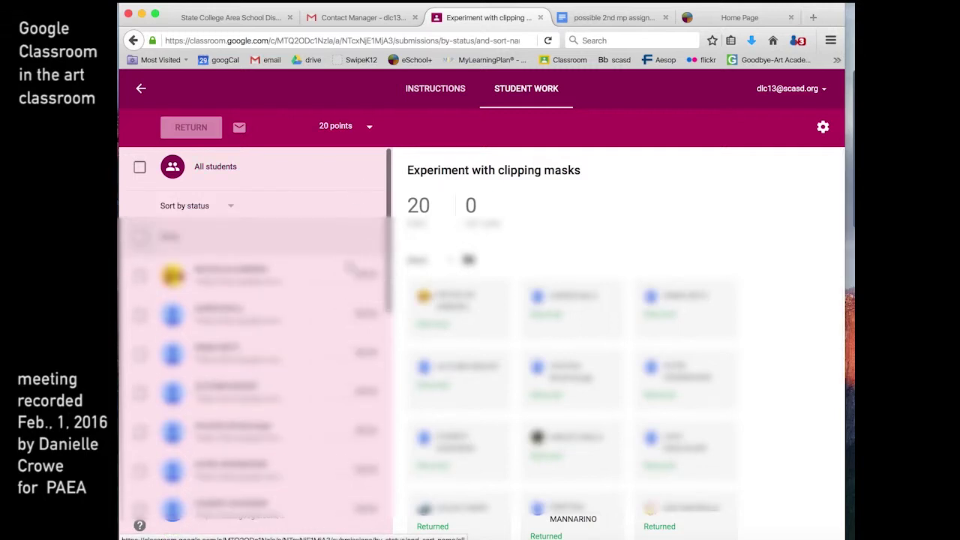
drag(852, 329, 588, 345)
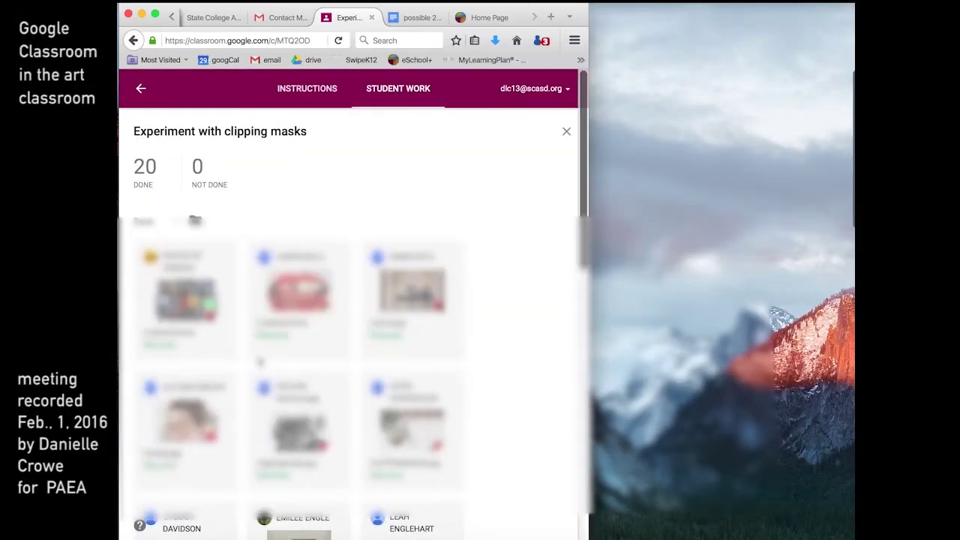
Step: Widen the browser window and place the eSchoolPLUS Teacher Access Center in its own window beside the Experiment with clipping masks student work
drag(589, 344, 800, 332)
click(717, 17)
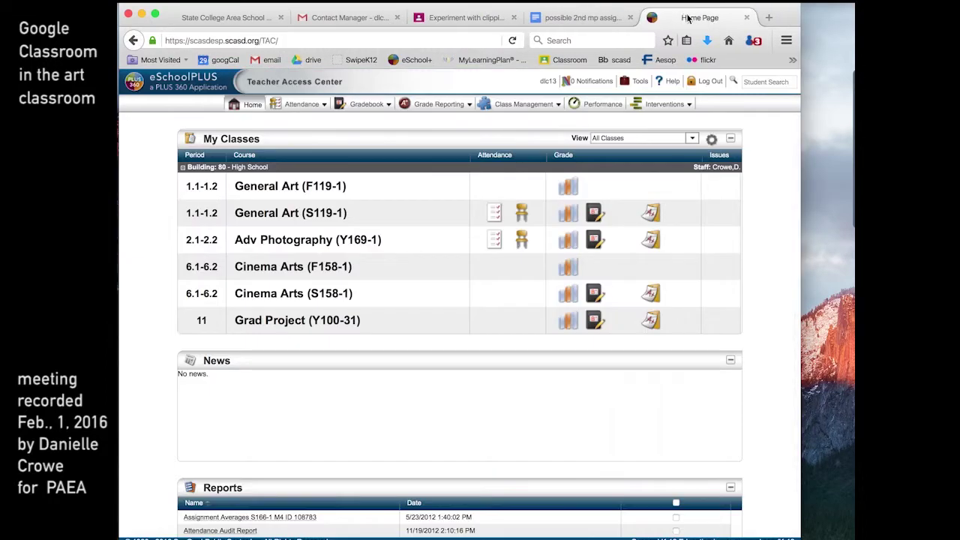
drag(818, 88, 818, 83)
drag(771, 18, 735, 25)
click(368, 289)
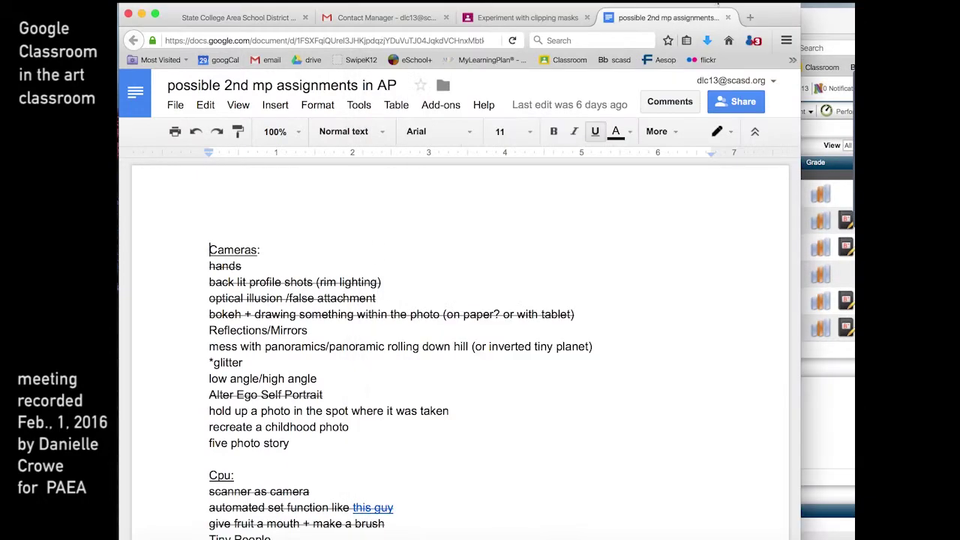
click(557, 22)
click(825, 26)
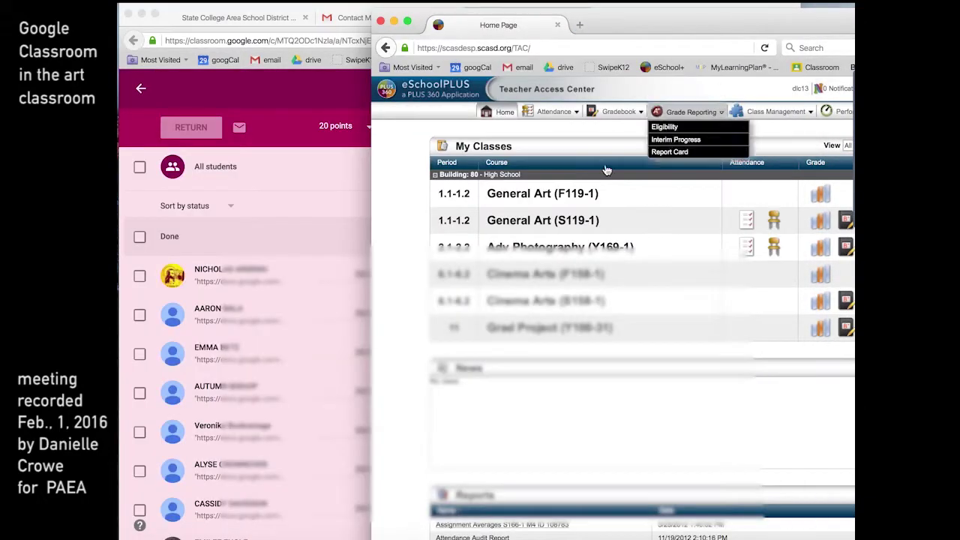
drag(630, 32, 467, 24)
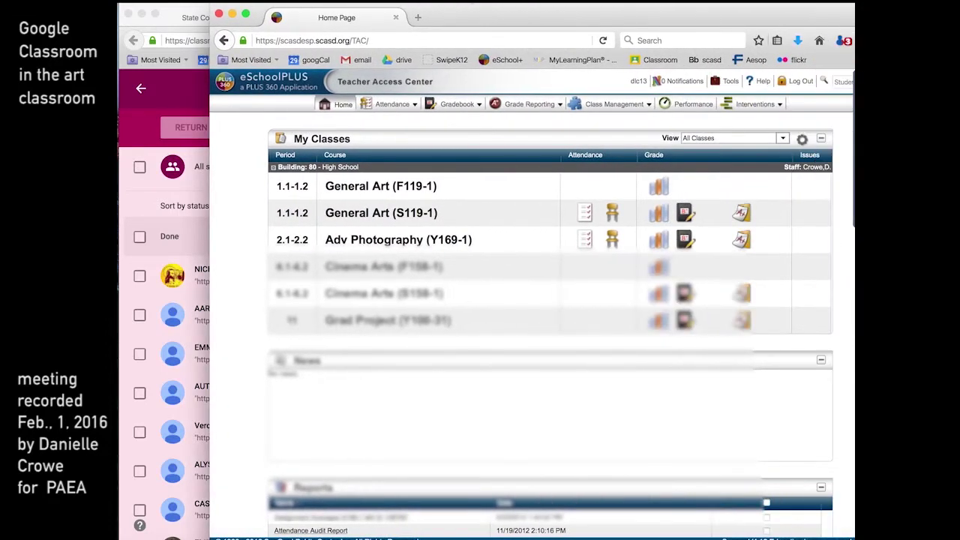
Step: Close the separate Teacher Access Center window and open the Test 001 class from the overview of all classes
click(219, 15)
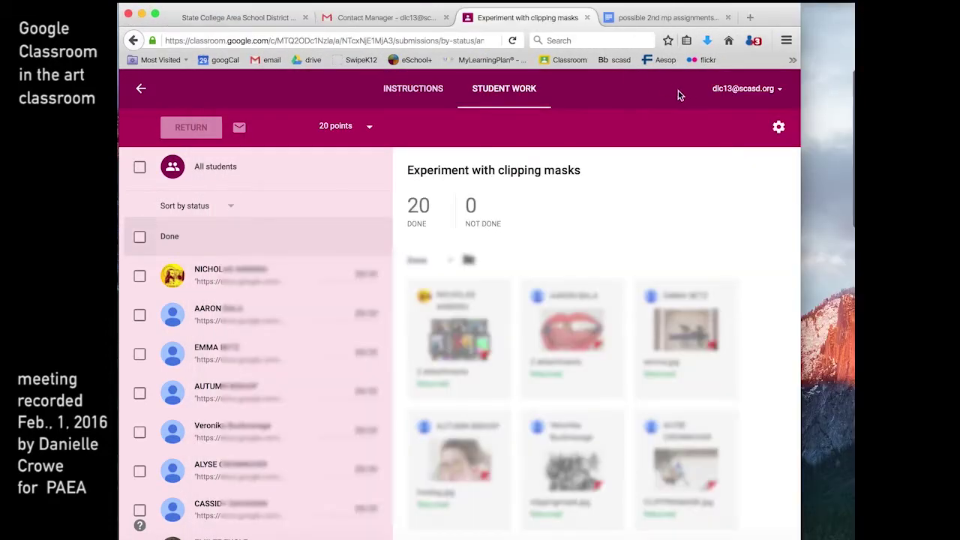
click(569, 61)
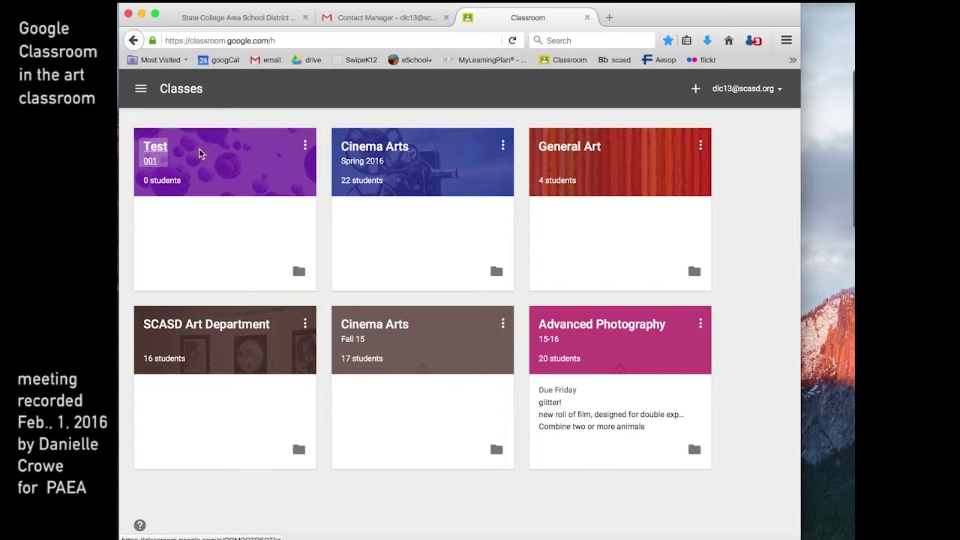
click(164, 153)
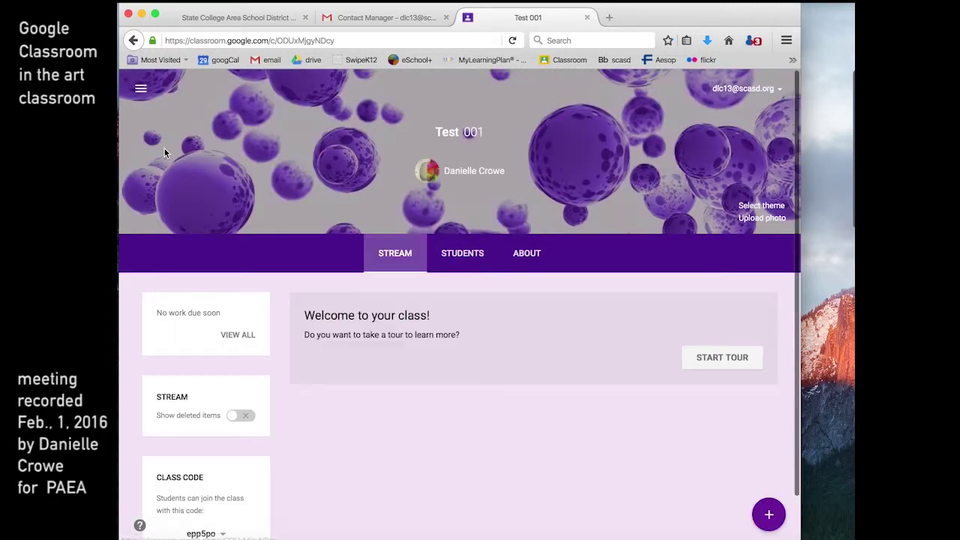
Step: Show the blank announcement form for the Test 001 class and close it without posting
mouse_move(768, 513)
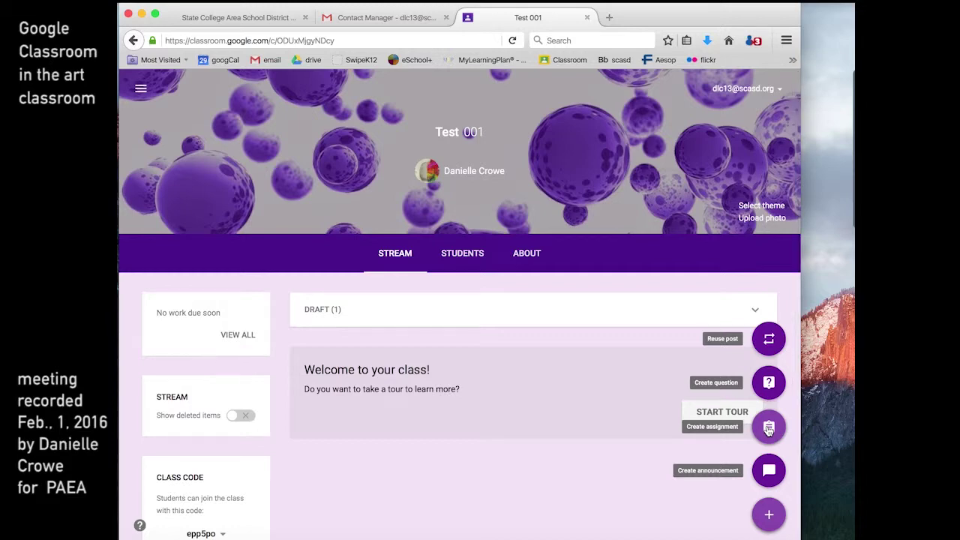
click(770, 472)
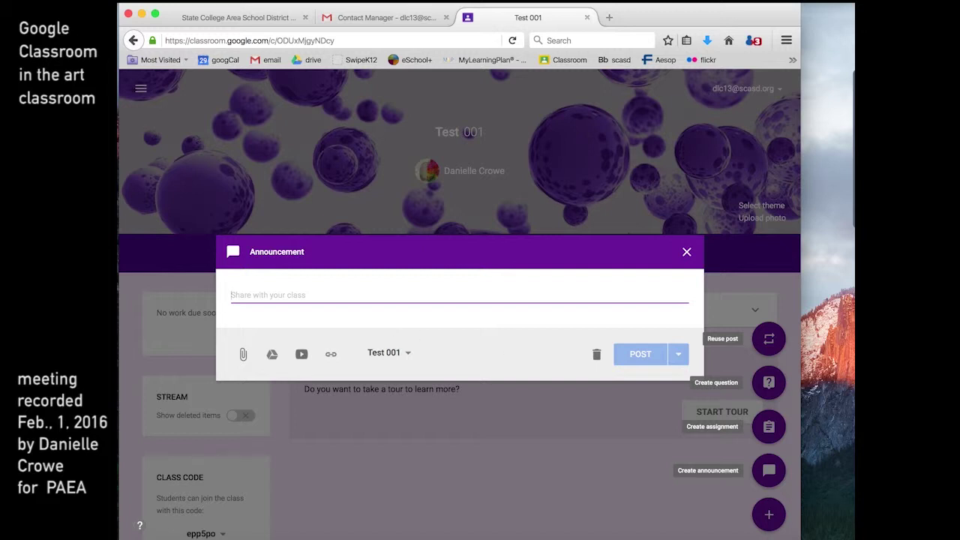
click(686, 253)
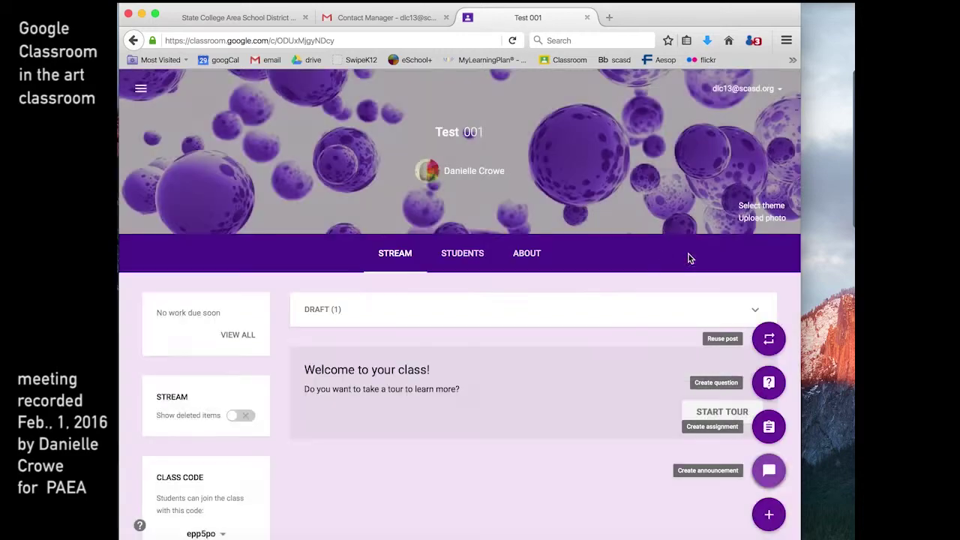
Step: Show how to add class materials on the Test 001 About page, viewing the file upload and link attachment options
click(516, 262)
scroll(605, 483, down, 3)
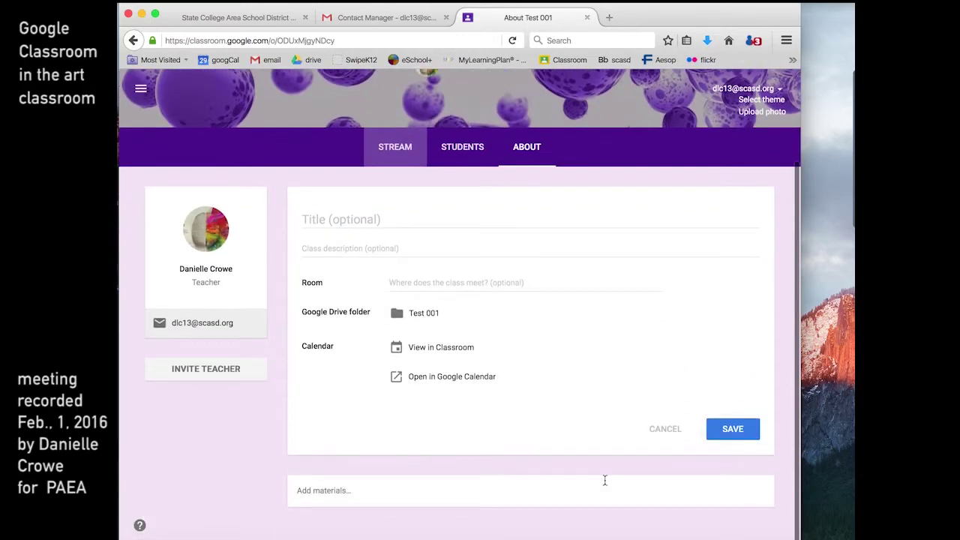
click(517, 484)
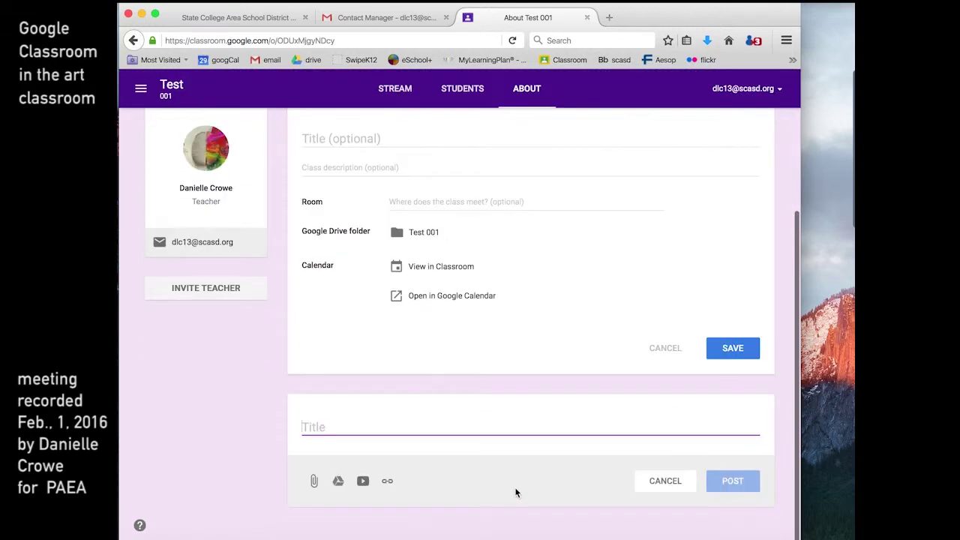
click(312, 480)
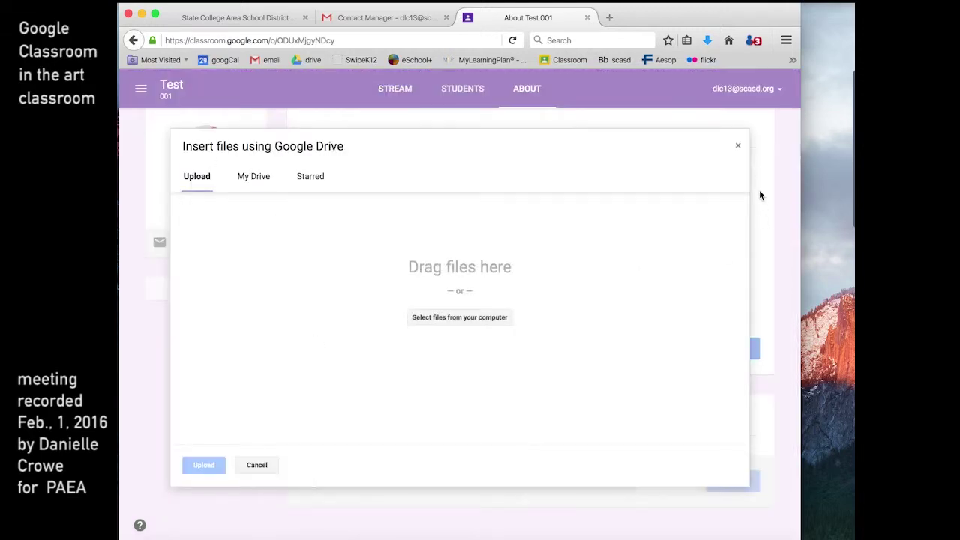
click(737, 146)
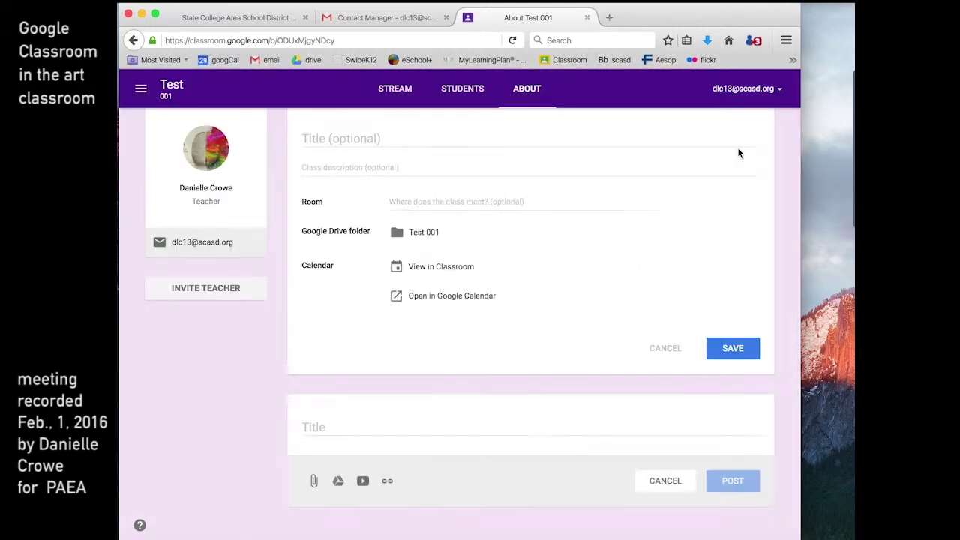
click(386, 480)
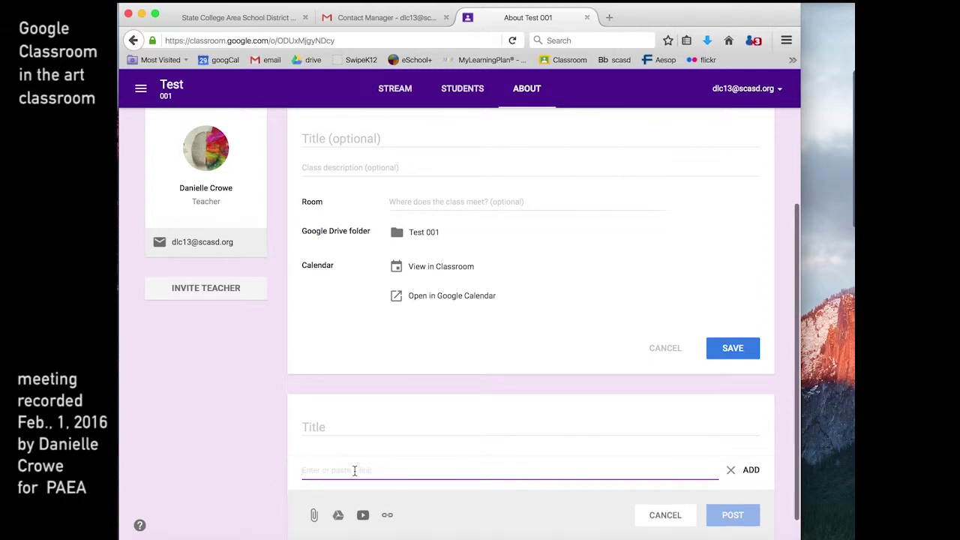
scroll(448, 489, down, 1)
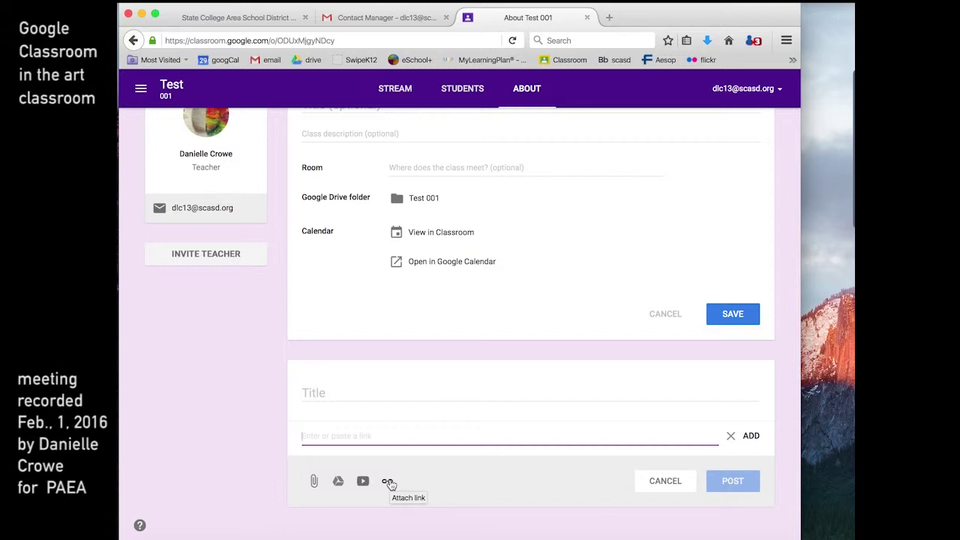
scroll(531, 240, up, 3)
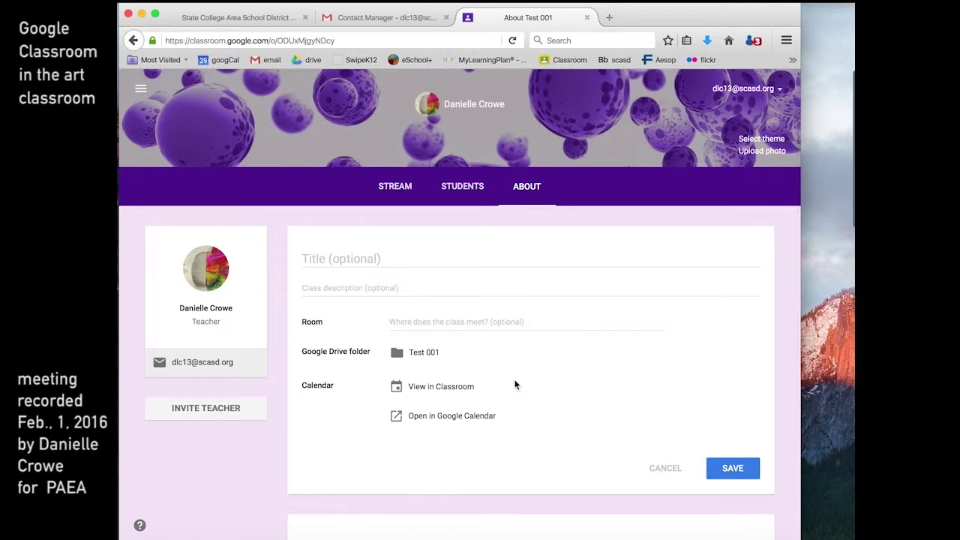
Step: Return to the Test 001 stream, reopen the class's About page and widen the browser window
click(400, 187)
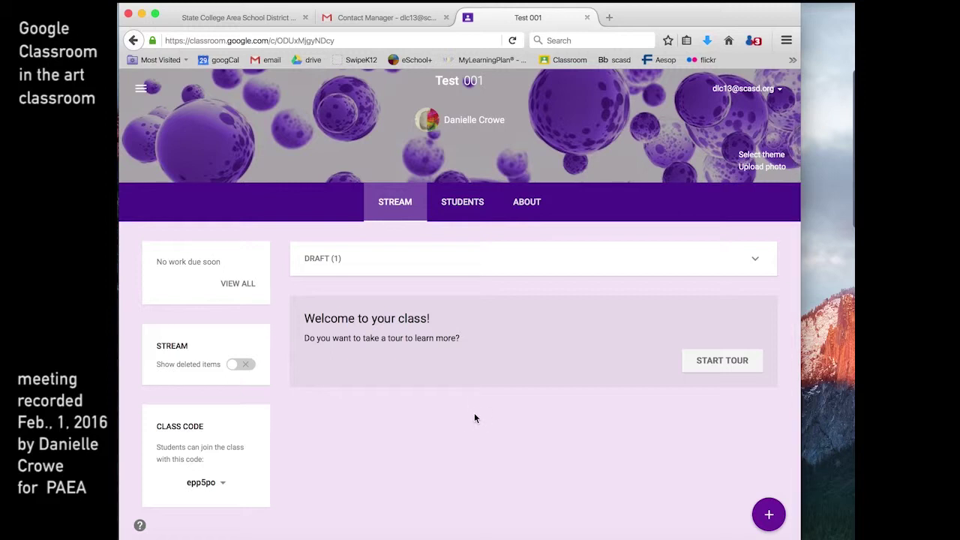
click(518, 208)
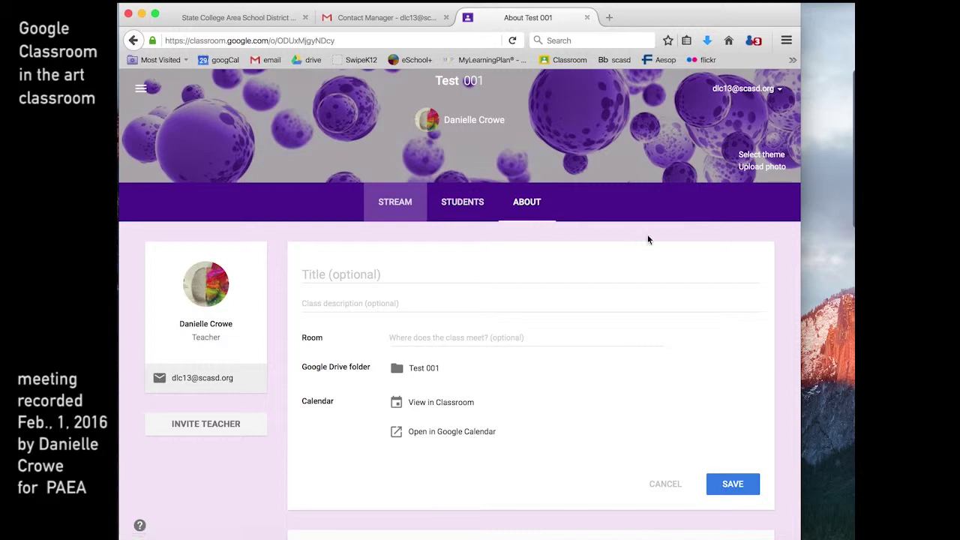
drag(804, 530, 850, 534)
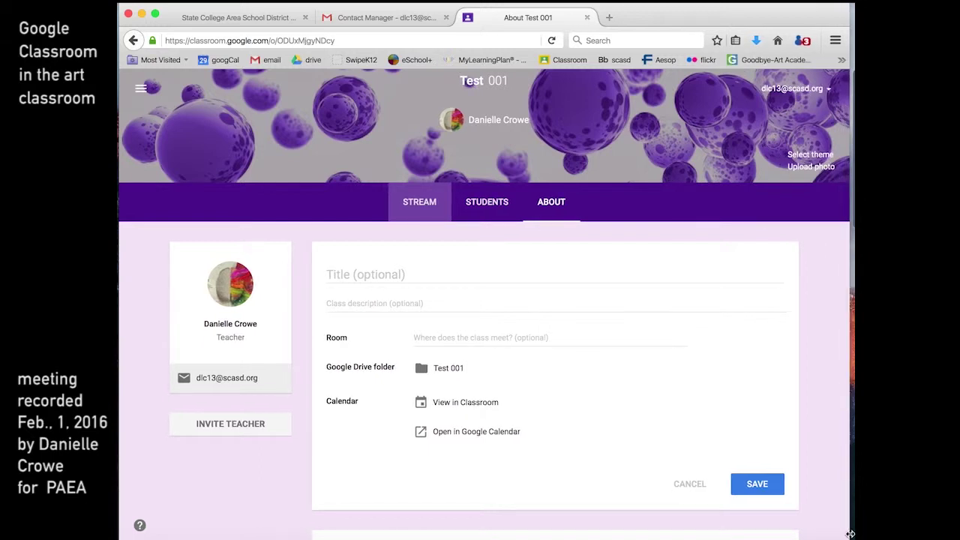
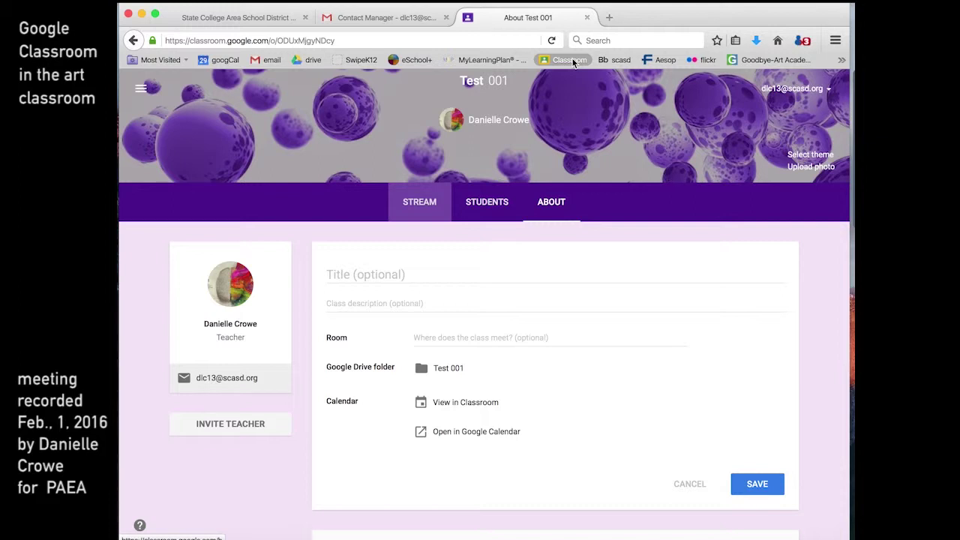
Step: Open Google Photos from the Google apps list in a new browser tab
click(609, 17)
click(778, 41)
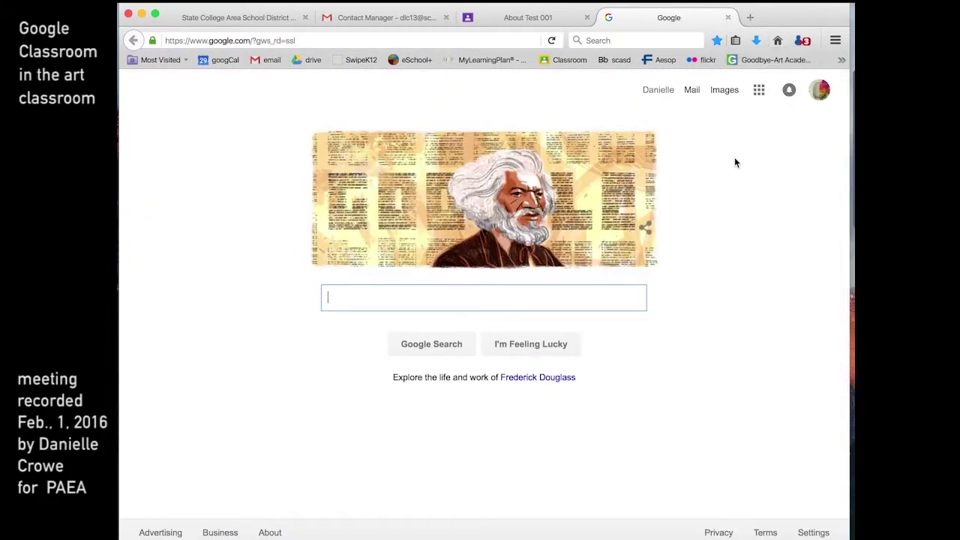
click(759, 90)
scroll(742, 282, down, 1)
scroll(743, 281, down, 3)
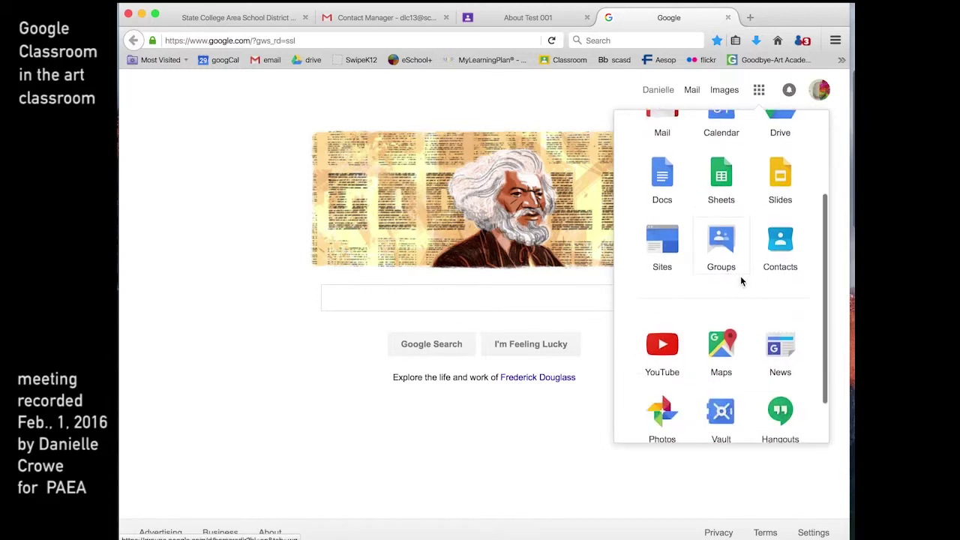
click(663, 367)
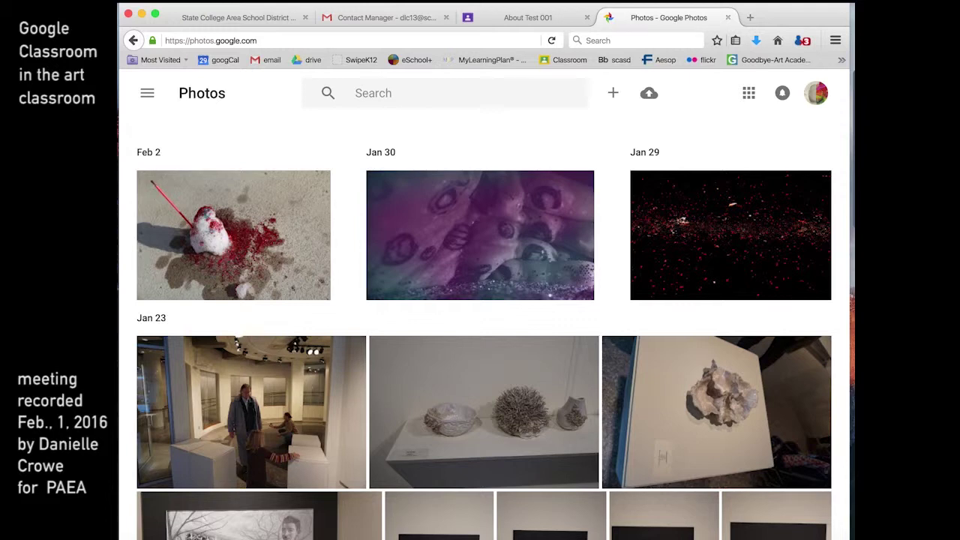
Step: View the camera and file information of the Jan 30 purple glitter photo, and close the Google Photos tab
mouse_move(725, 306)
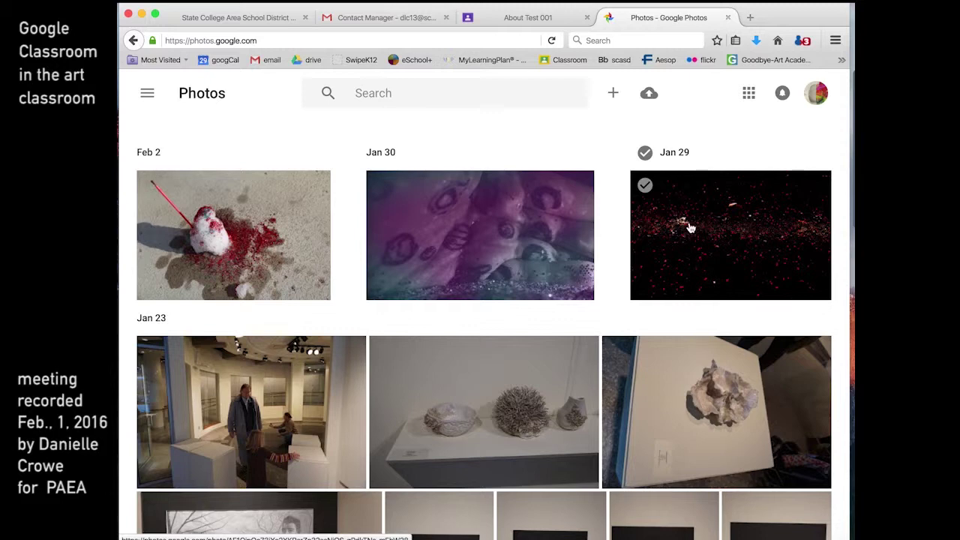
click(491, 258)
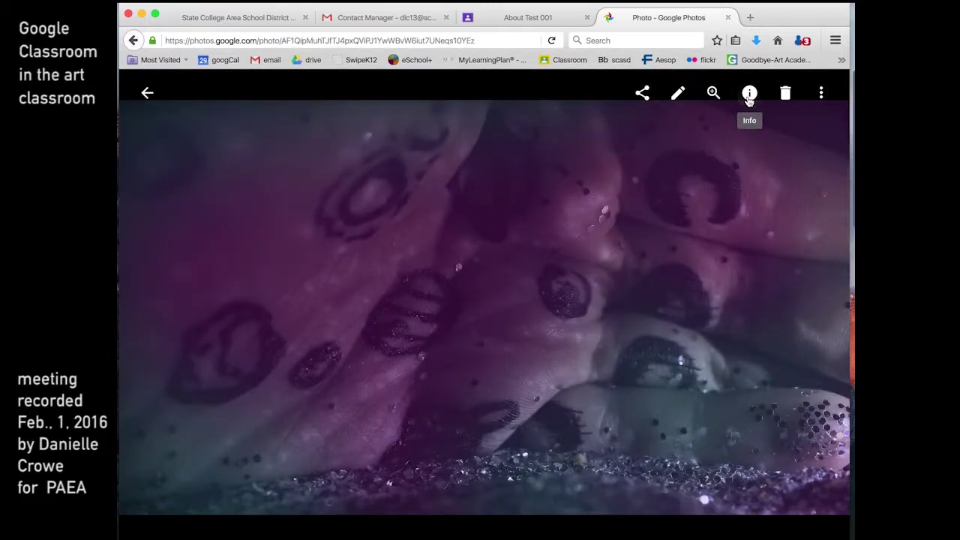
click(749, 96)
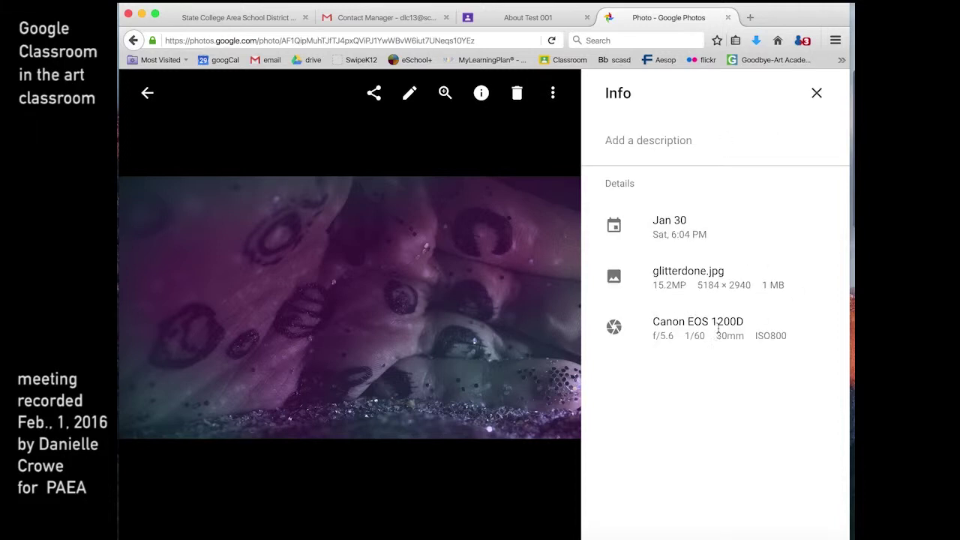
click(726, 18)
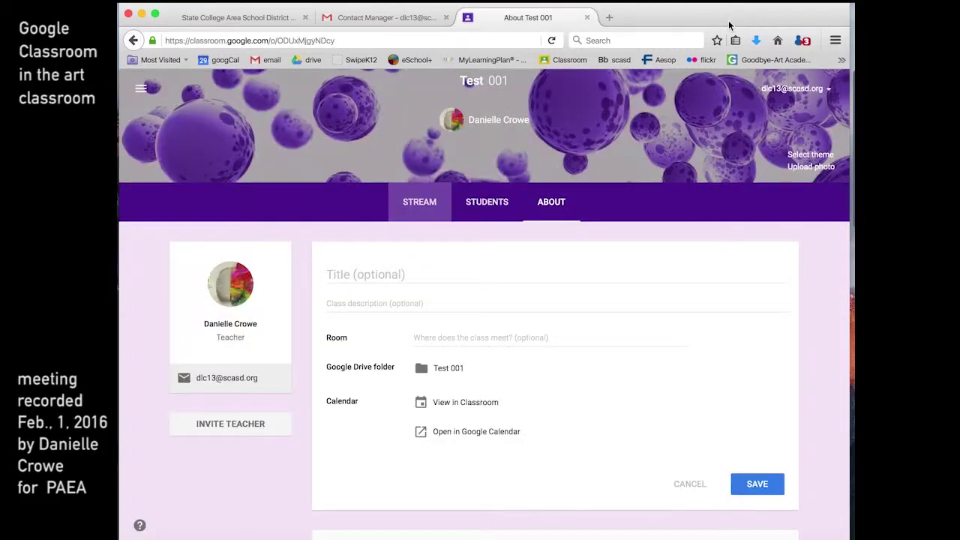
Step: Archive the Test 001 class from the overview of all classes
click(572, 63)
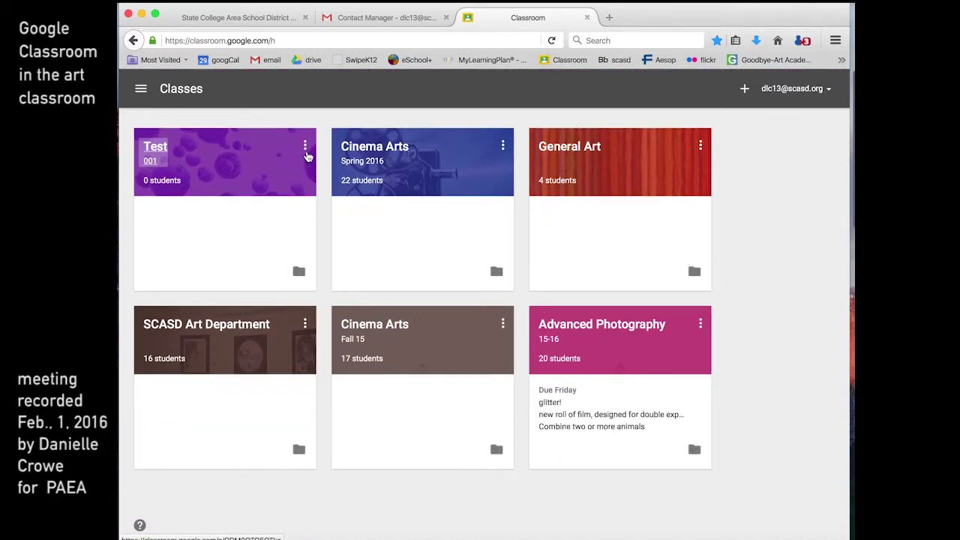
click(306, 147)
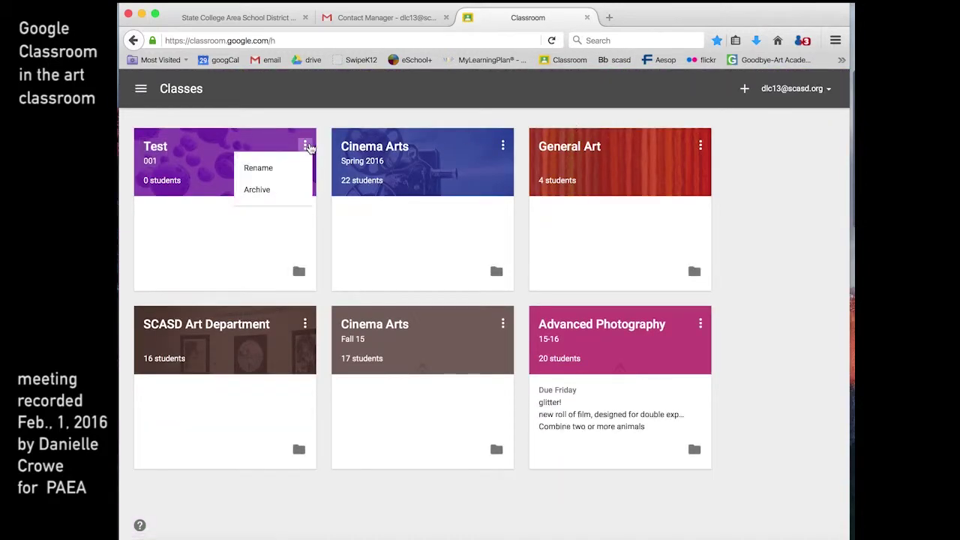
click(262, 190)
click(556, 360)
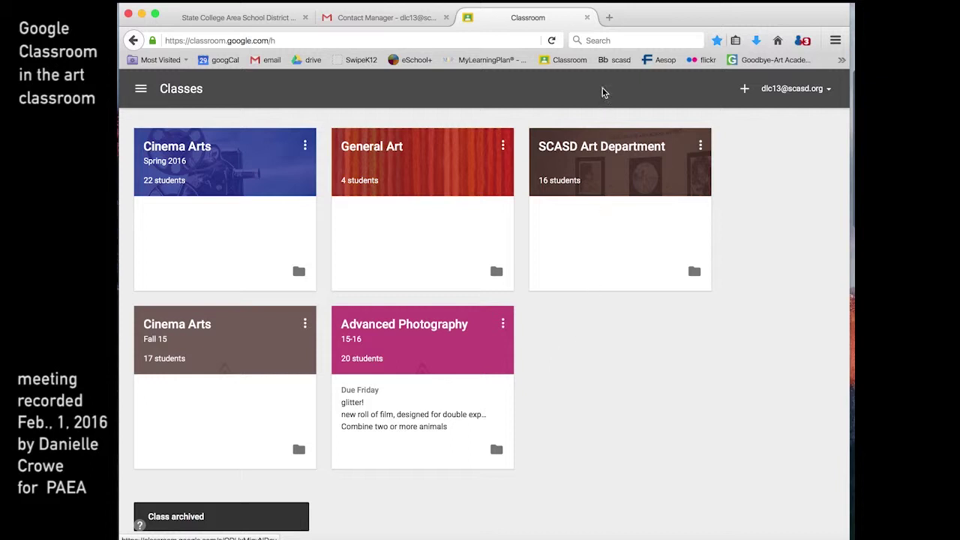
Step: Open the Classroom folder of Google Drive in a new browser tab and select the Test 001 folder
click(608, 18)
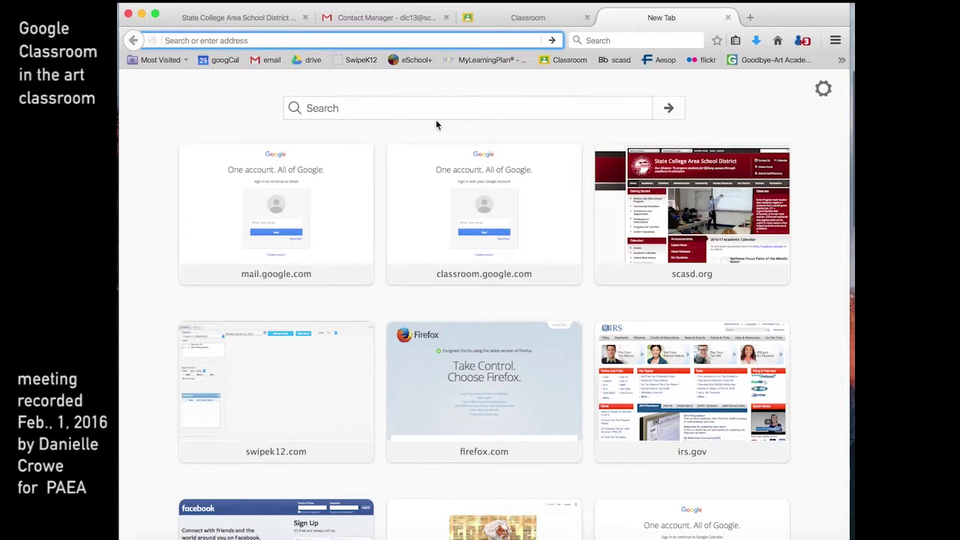
click(312, 60)
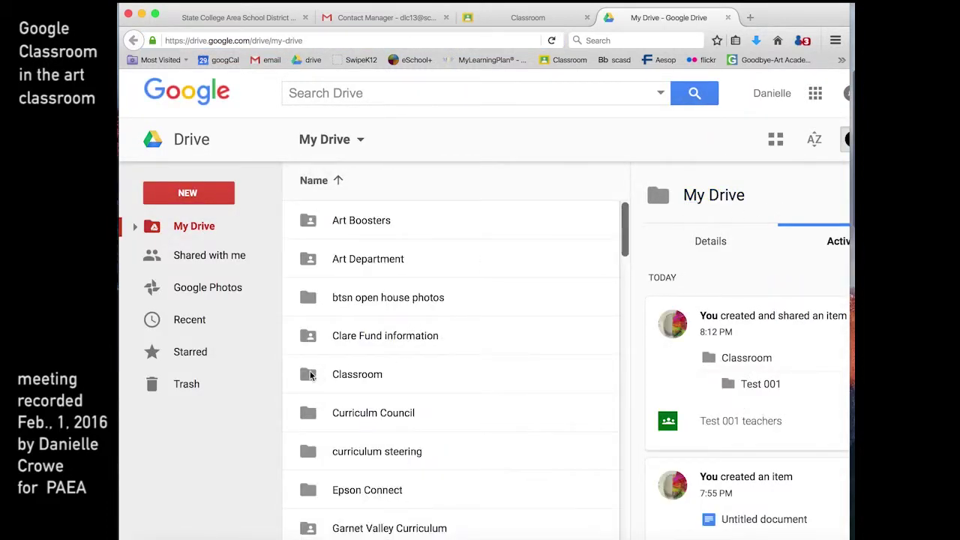
double_click(312, 375)
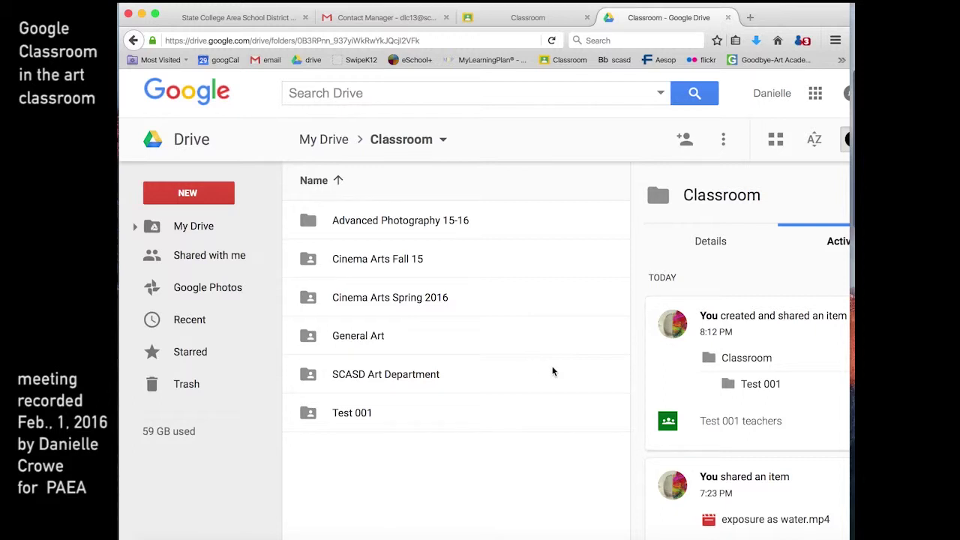
click(342, 413)
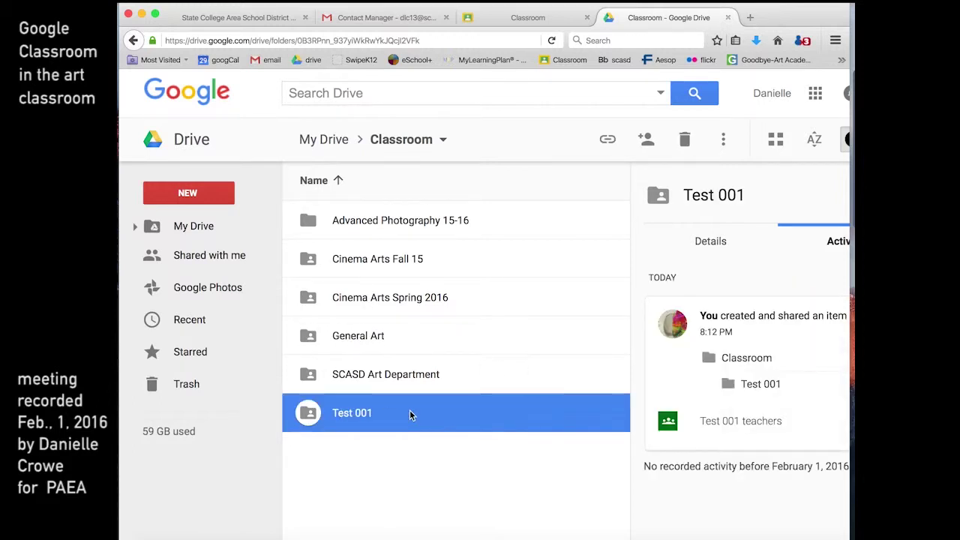
Step: Switch to the Classroom class overview and show the rename and archive options of the Cinema Arts Fall 15 class
click(547, 21)
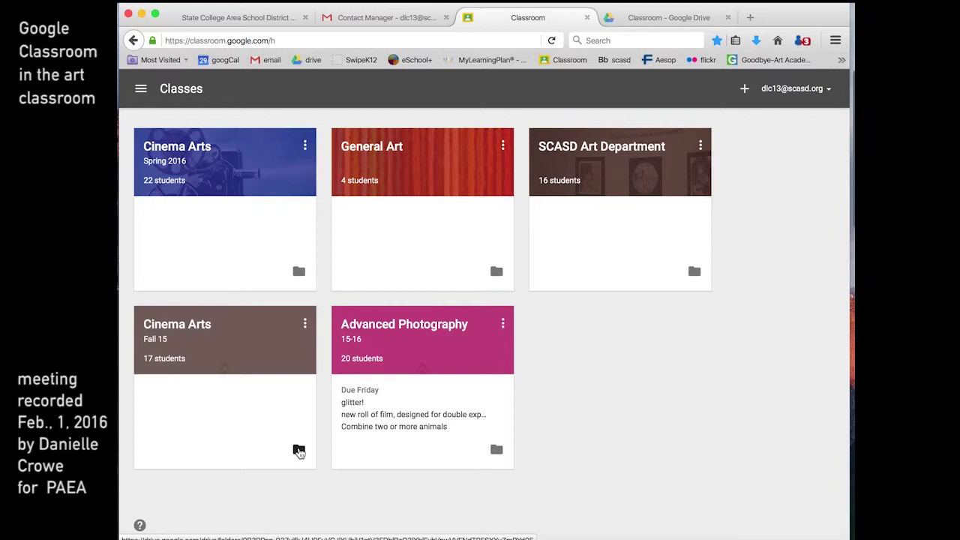
click(305, 325)
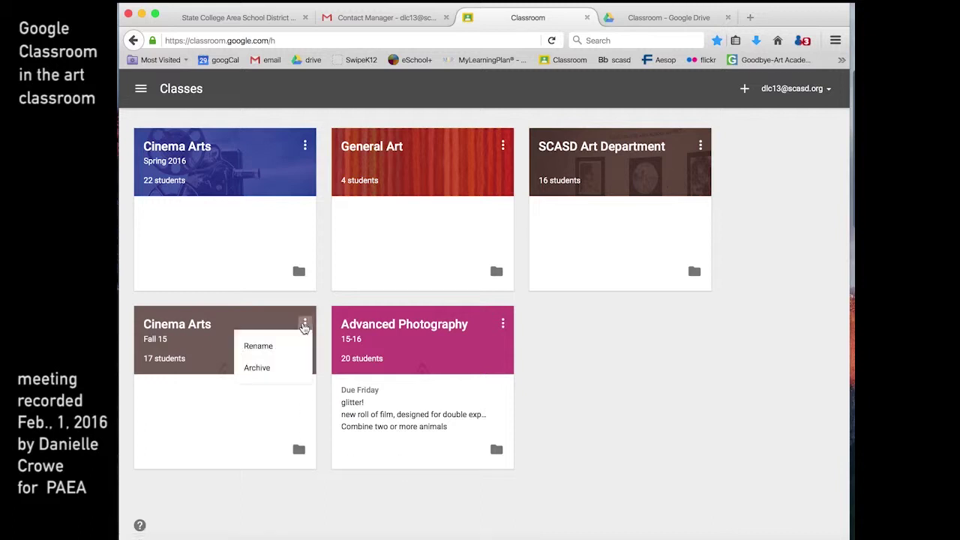
Step: Remove the Test 001 folder from the Classroom folder in Google Drive, dismiss the notification, and return to the Classroom class overview
click(644, 17)
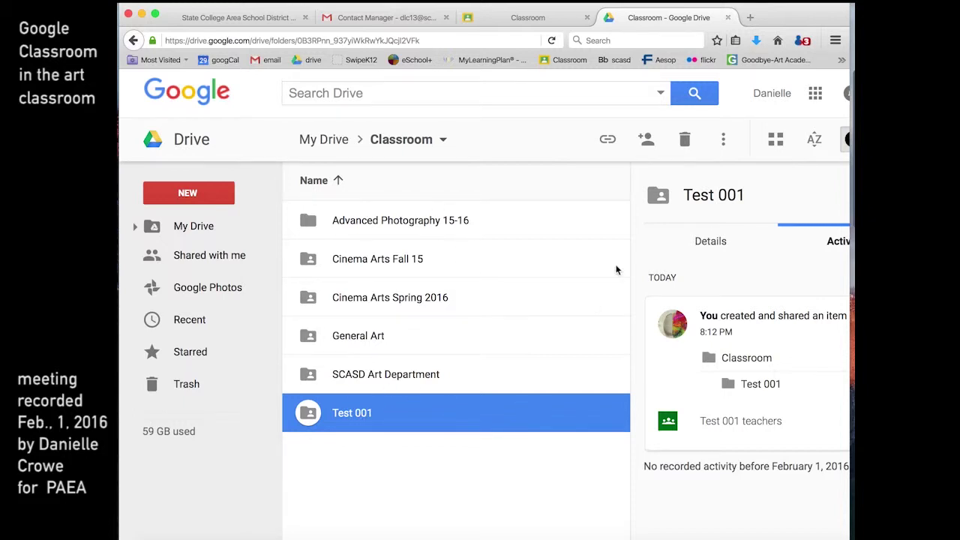
click(682, 141)
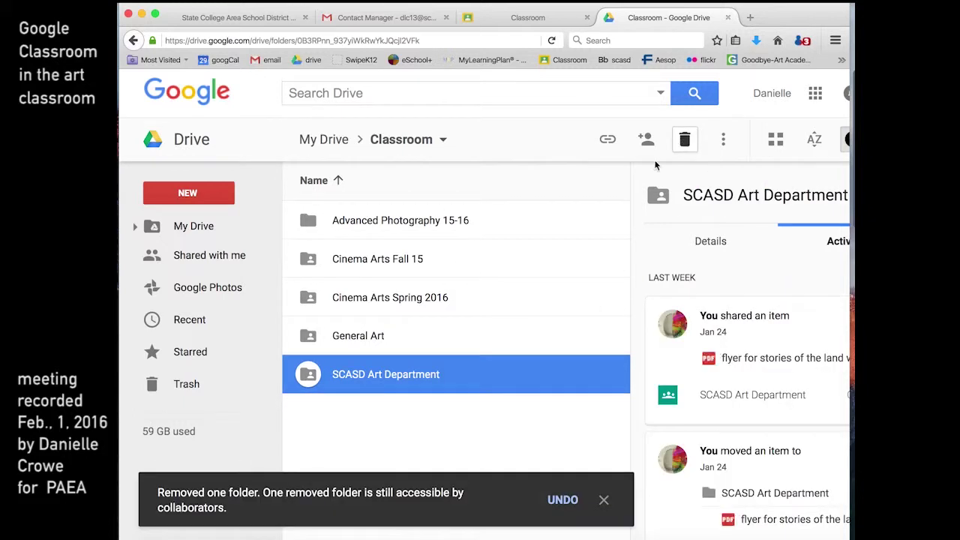
click(605, 500)
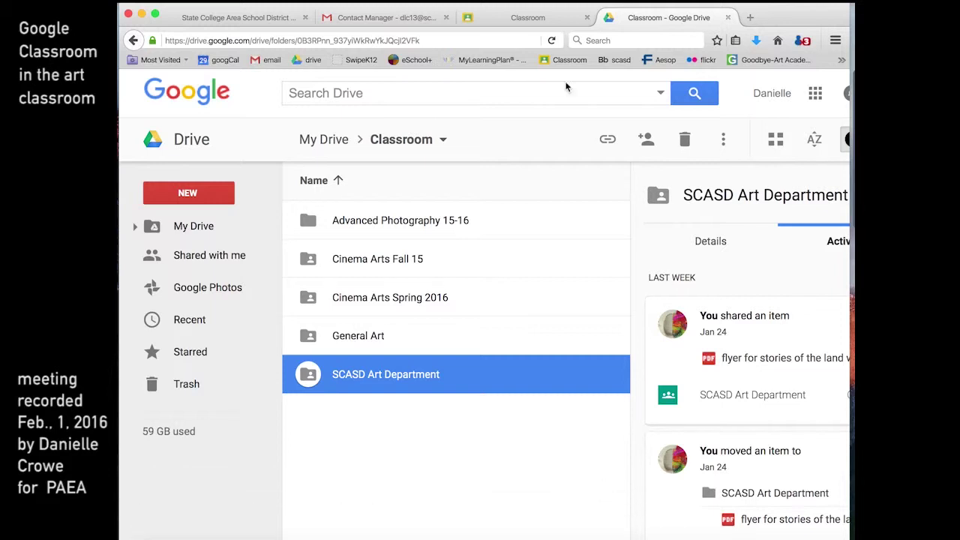
click(522, 23)
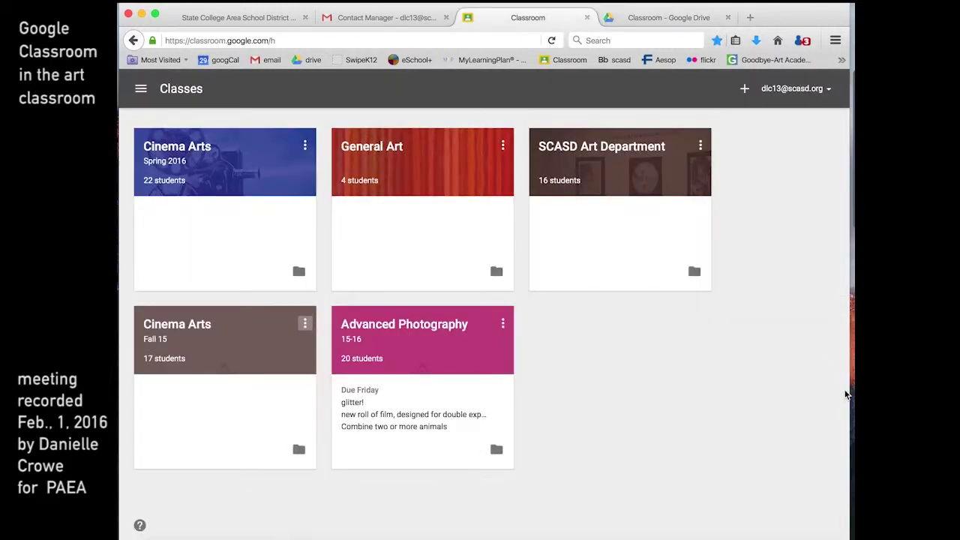